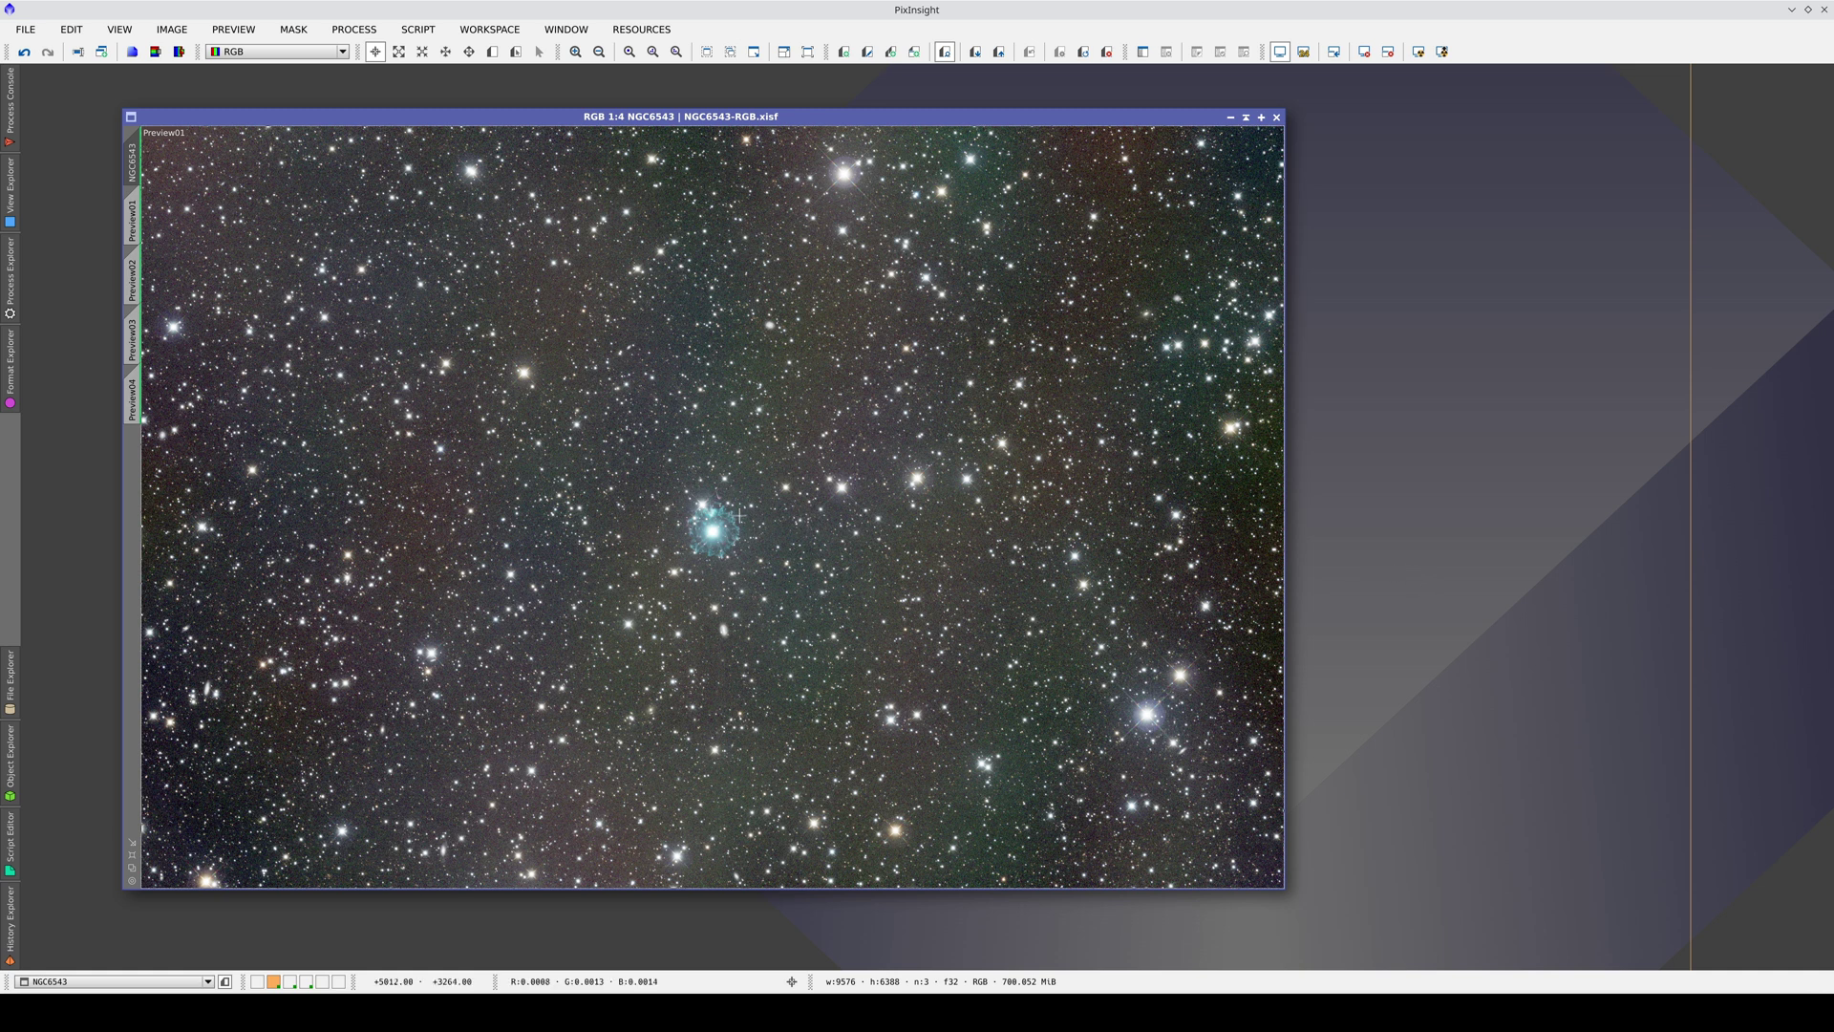
- Select the Sony IMX411/455/461/533/571 sensor QE curve
scroll(715, 532, up, 4)
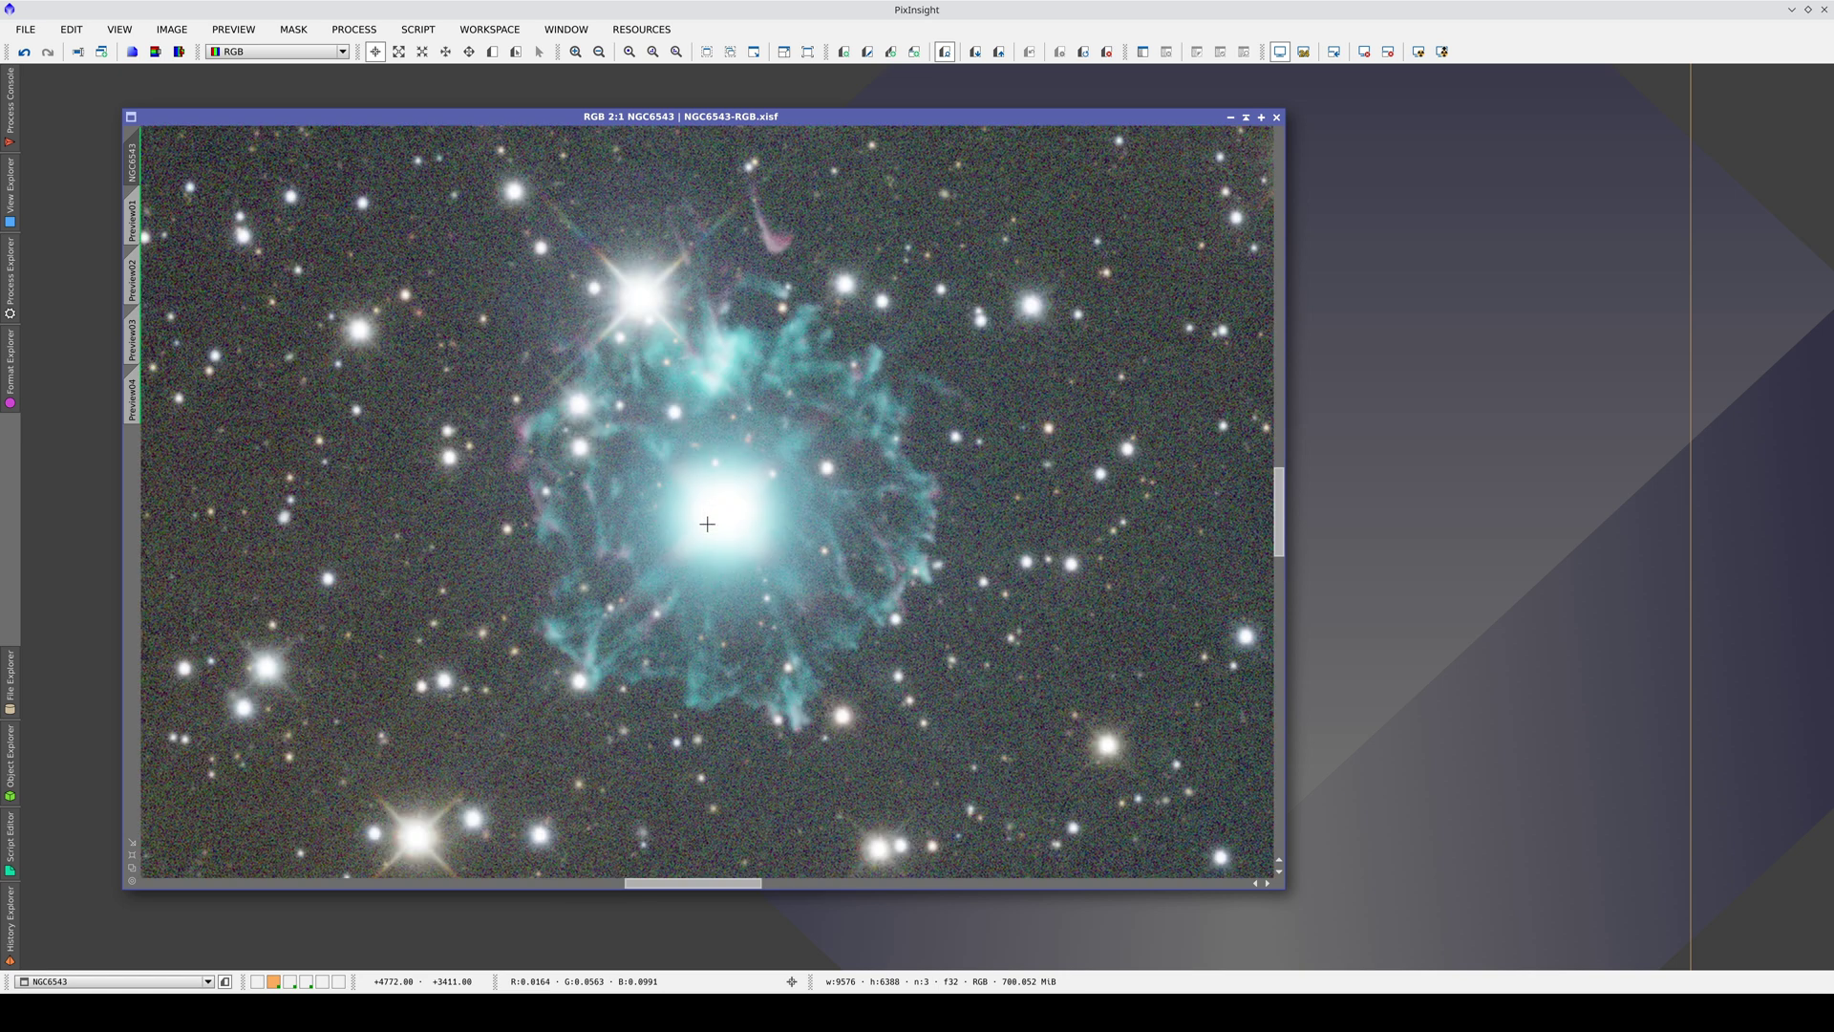
scroll(707, 523, down, 3)
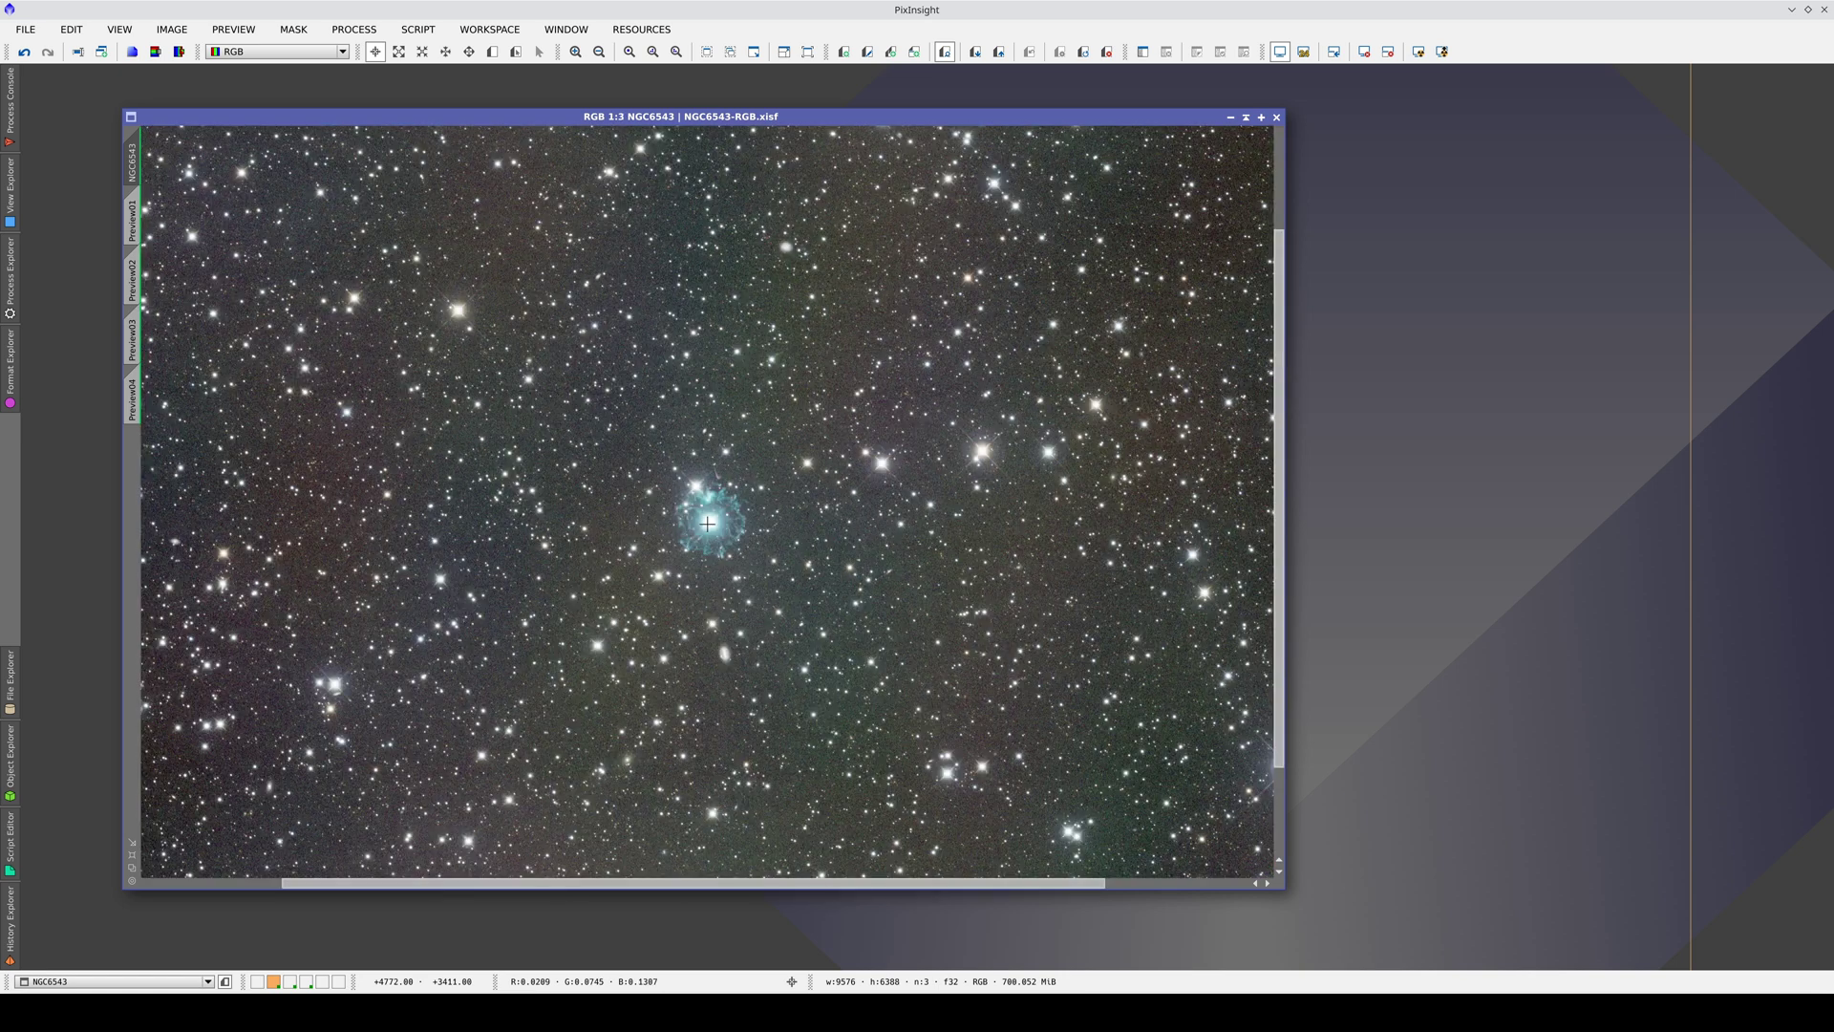
scroll(707, 523, down, 1)
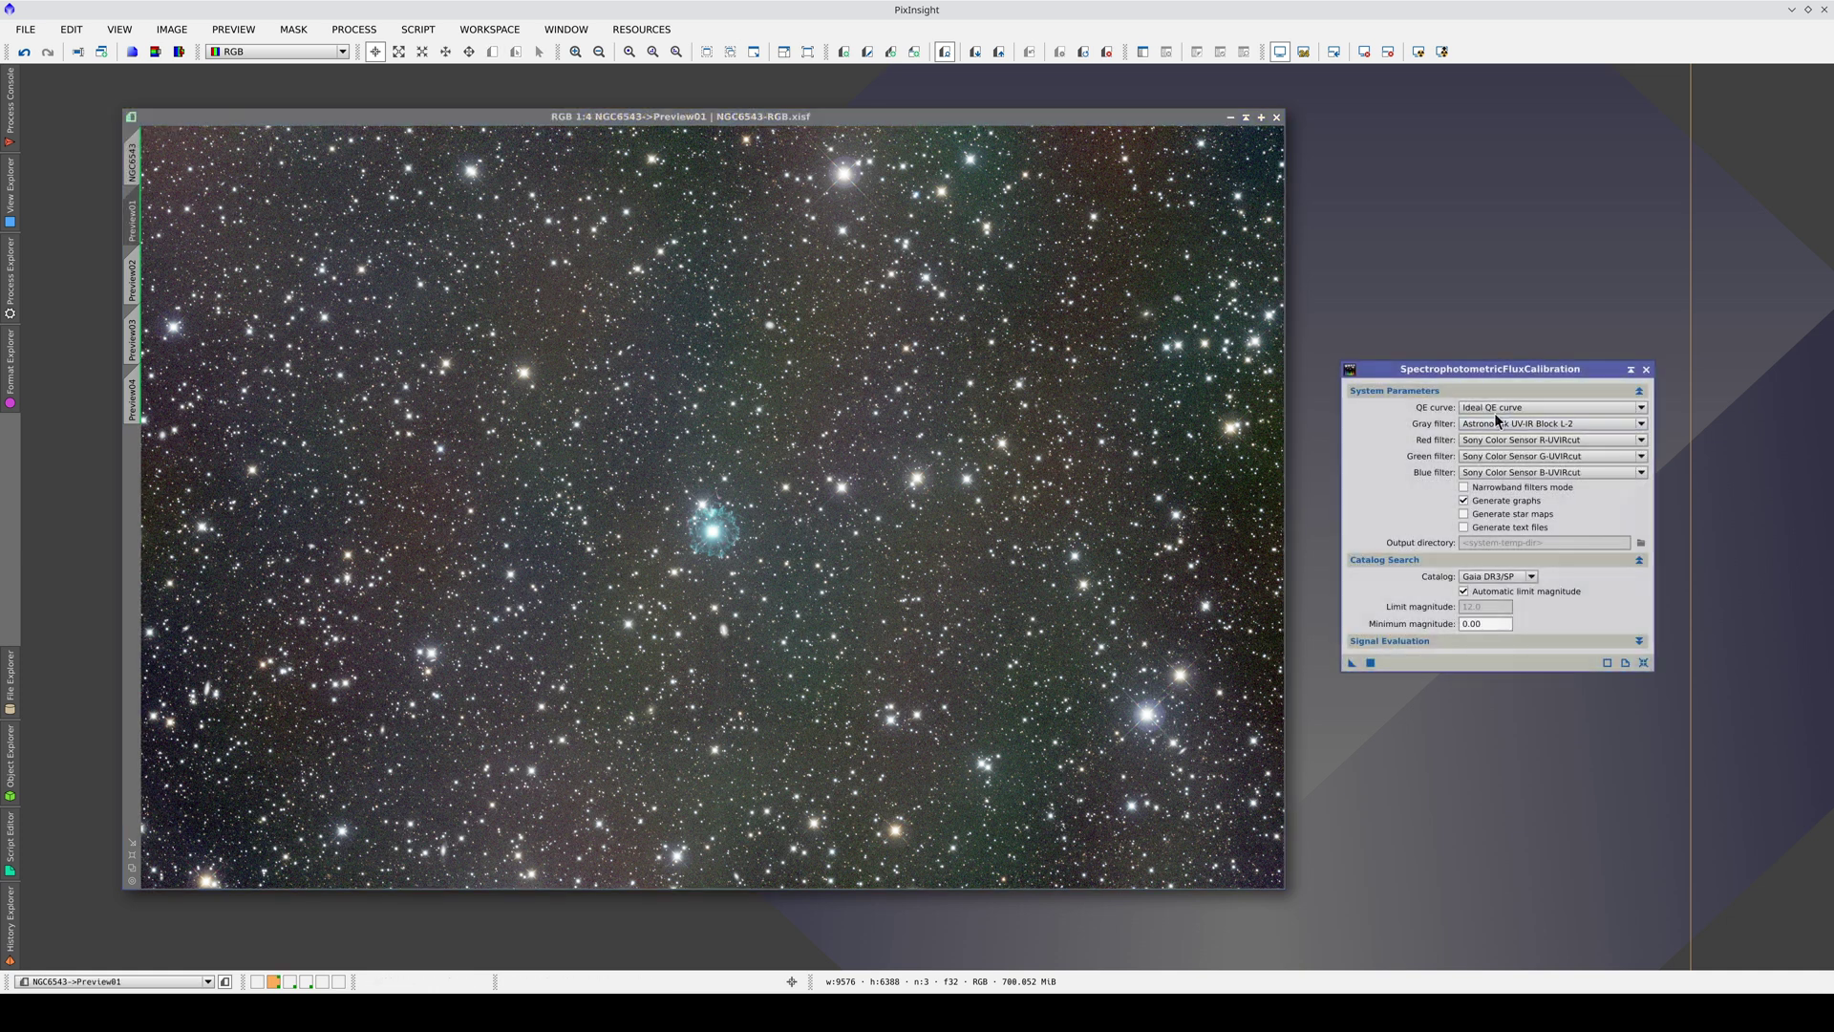
click(1500, 406)
click(1525, 558)
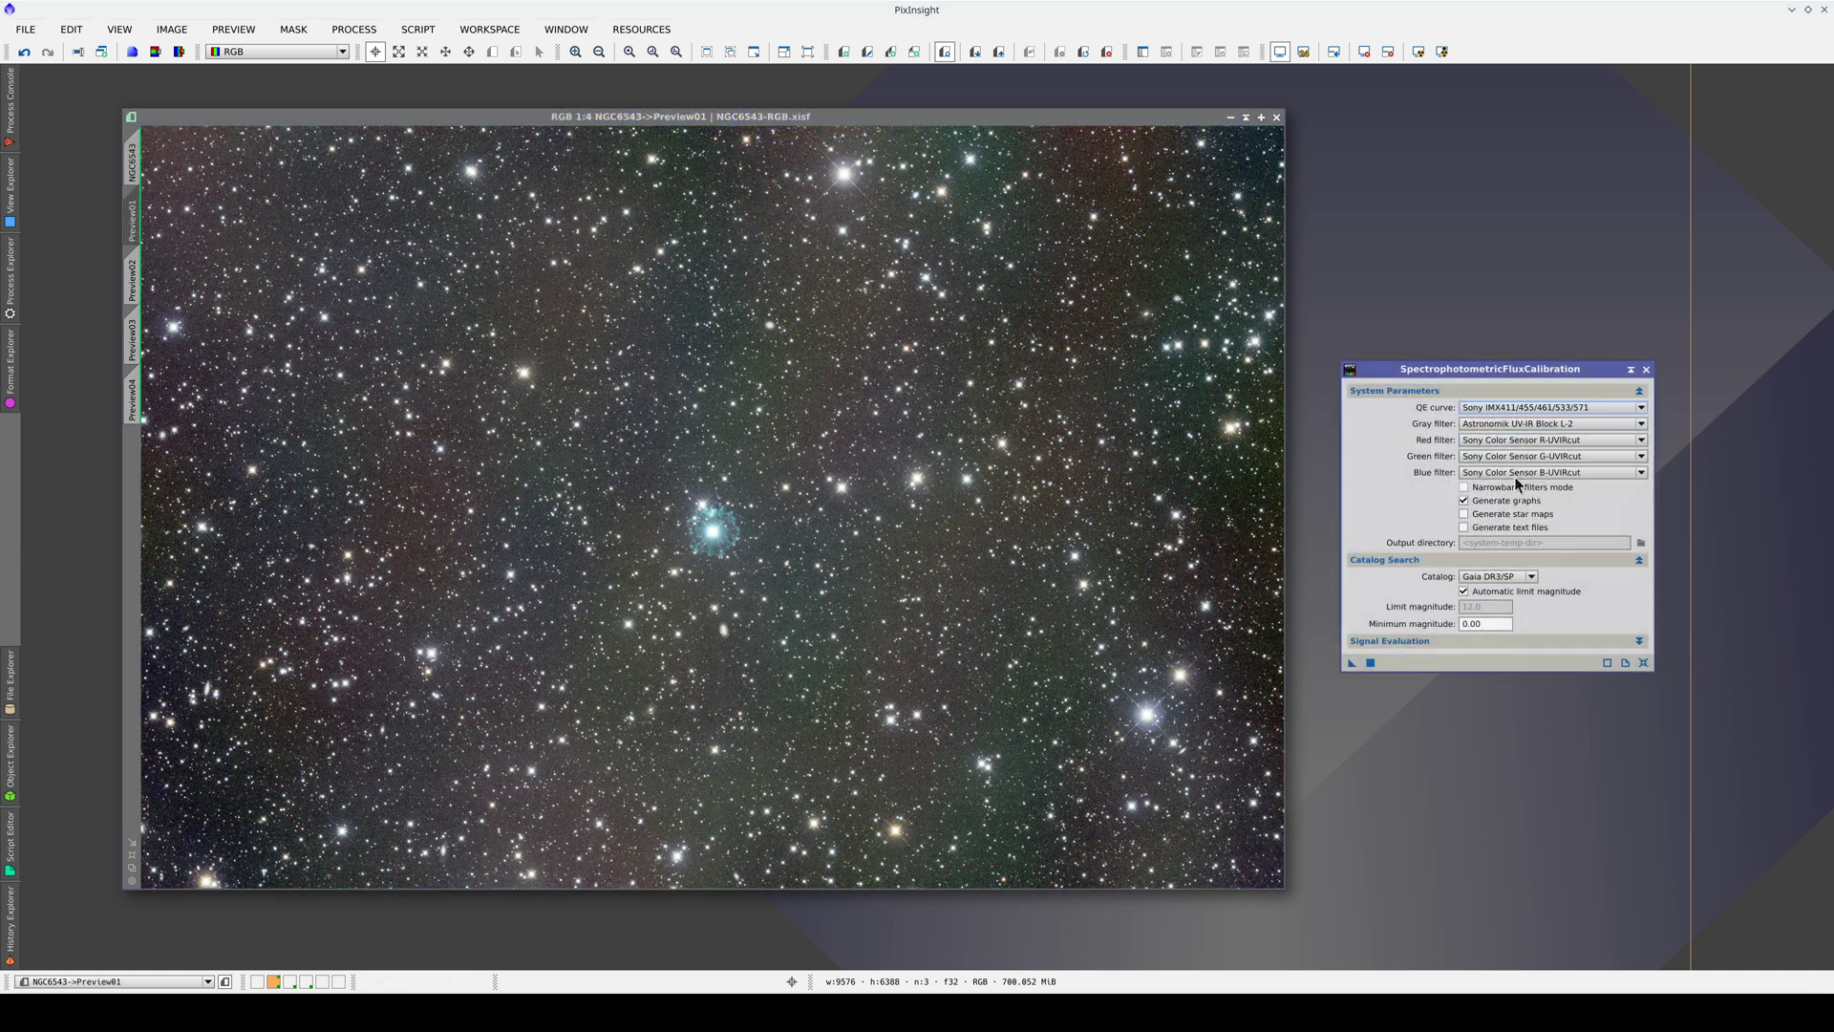
- Set Baader R, G and B filters, apply globally to NGC6543, and close the graphs
click(1529, 440)
scroll(1525, 491, up, 10)
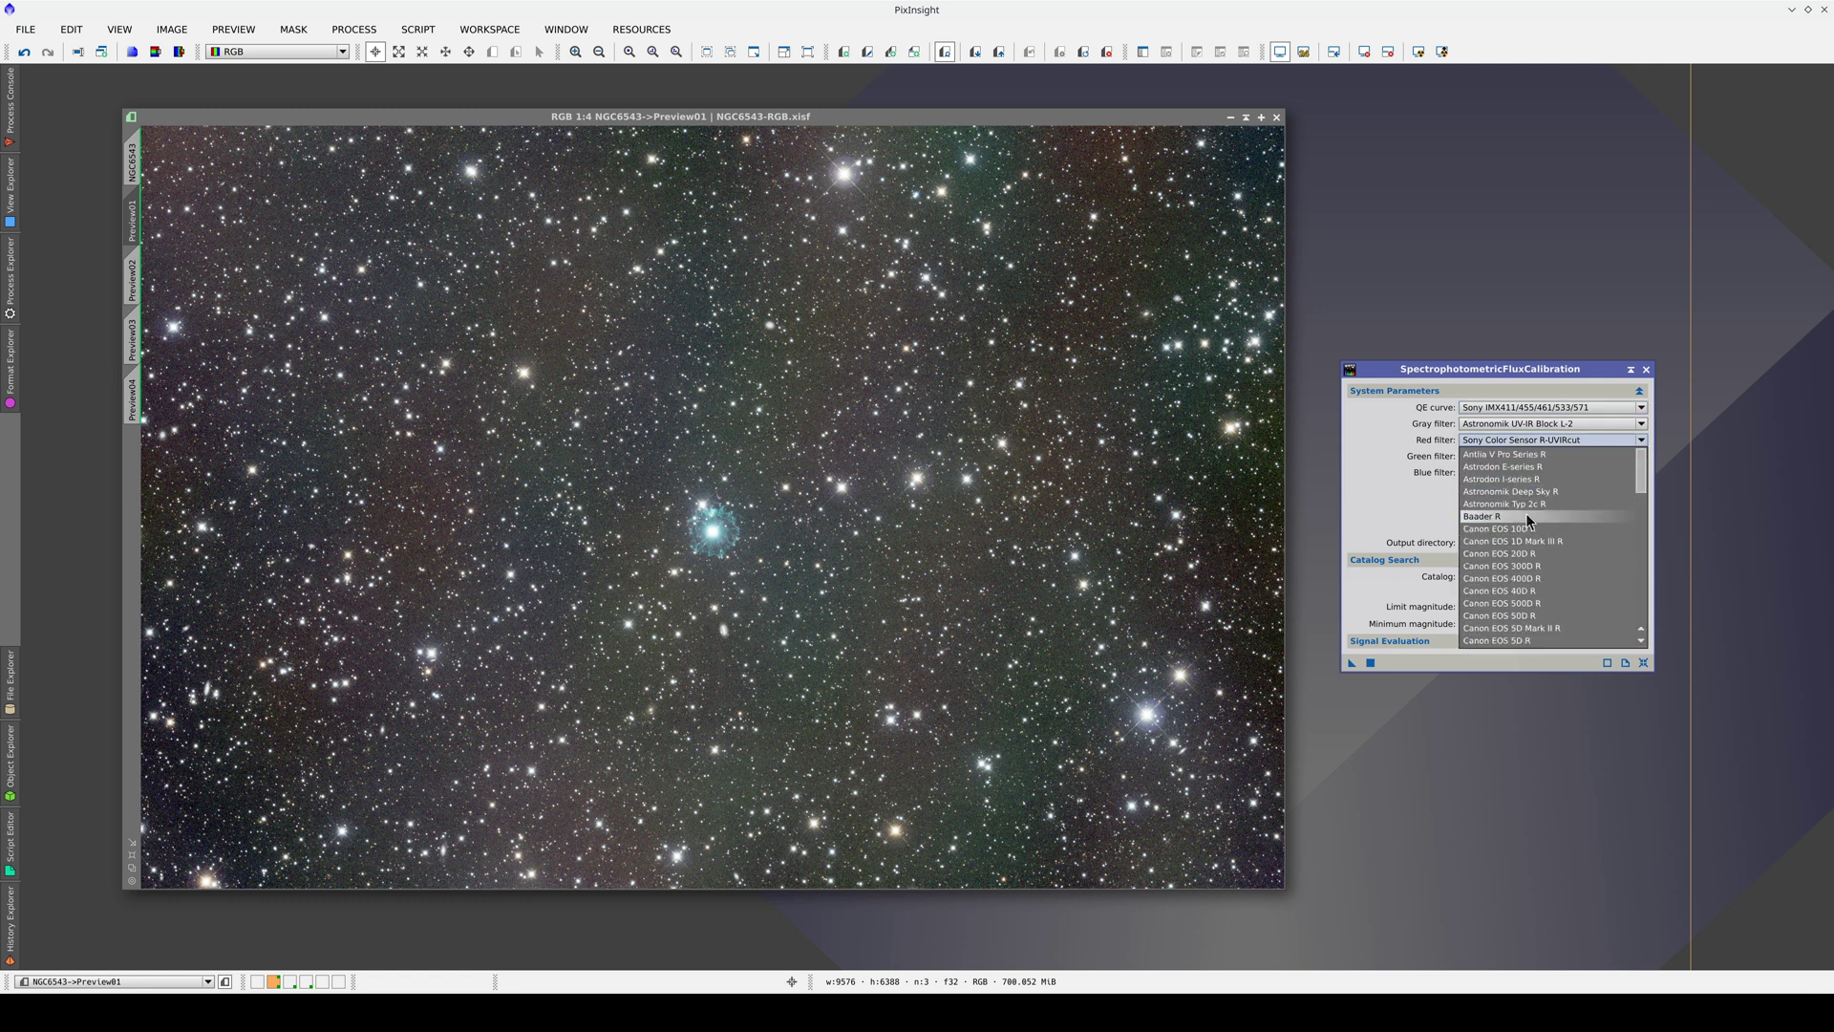
click(1526, 495)
click(1533, 456)
scroll(1536, 502, up, 5)
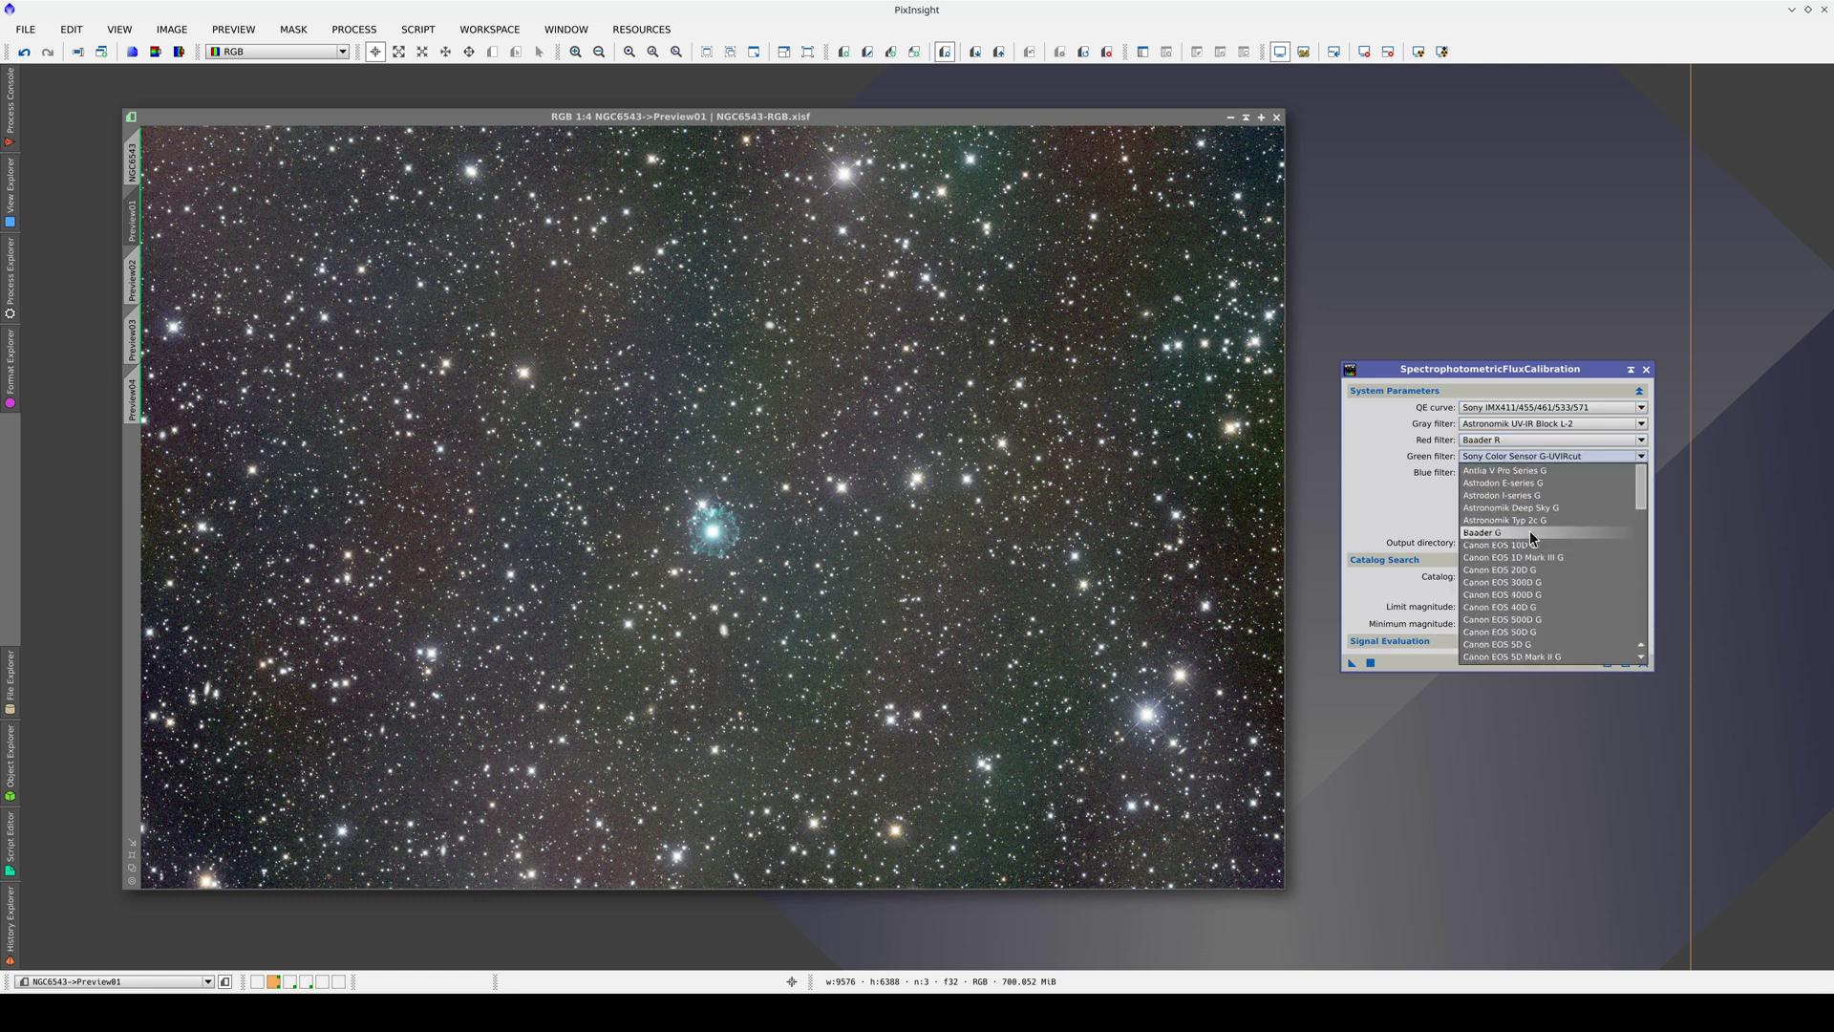
click(1528, 530)
click(1535, 472)
scroll(1539, 526, up, 5)
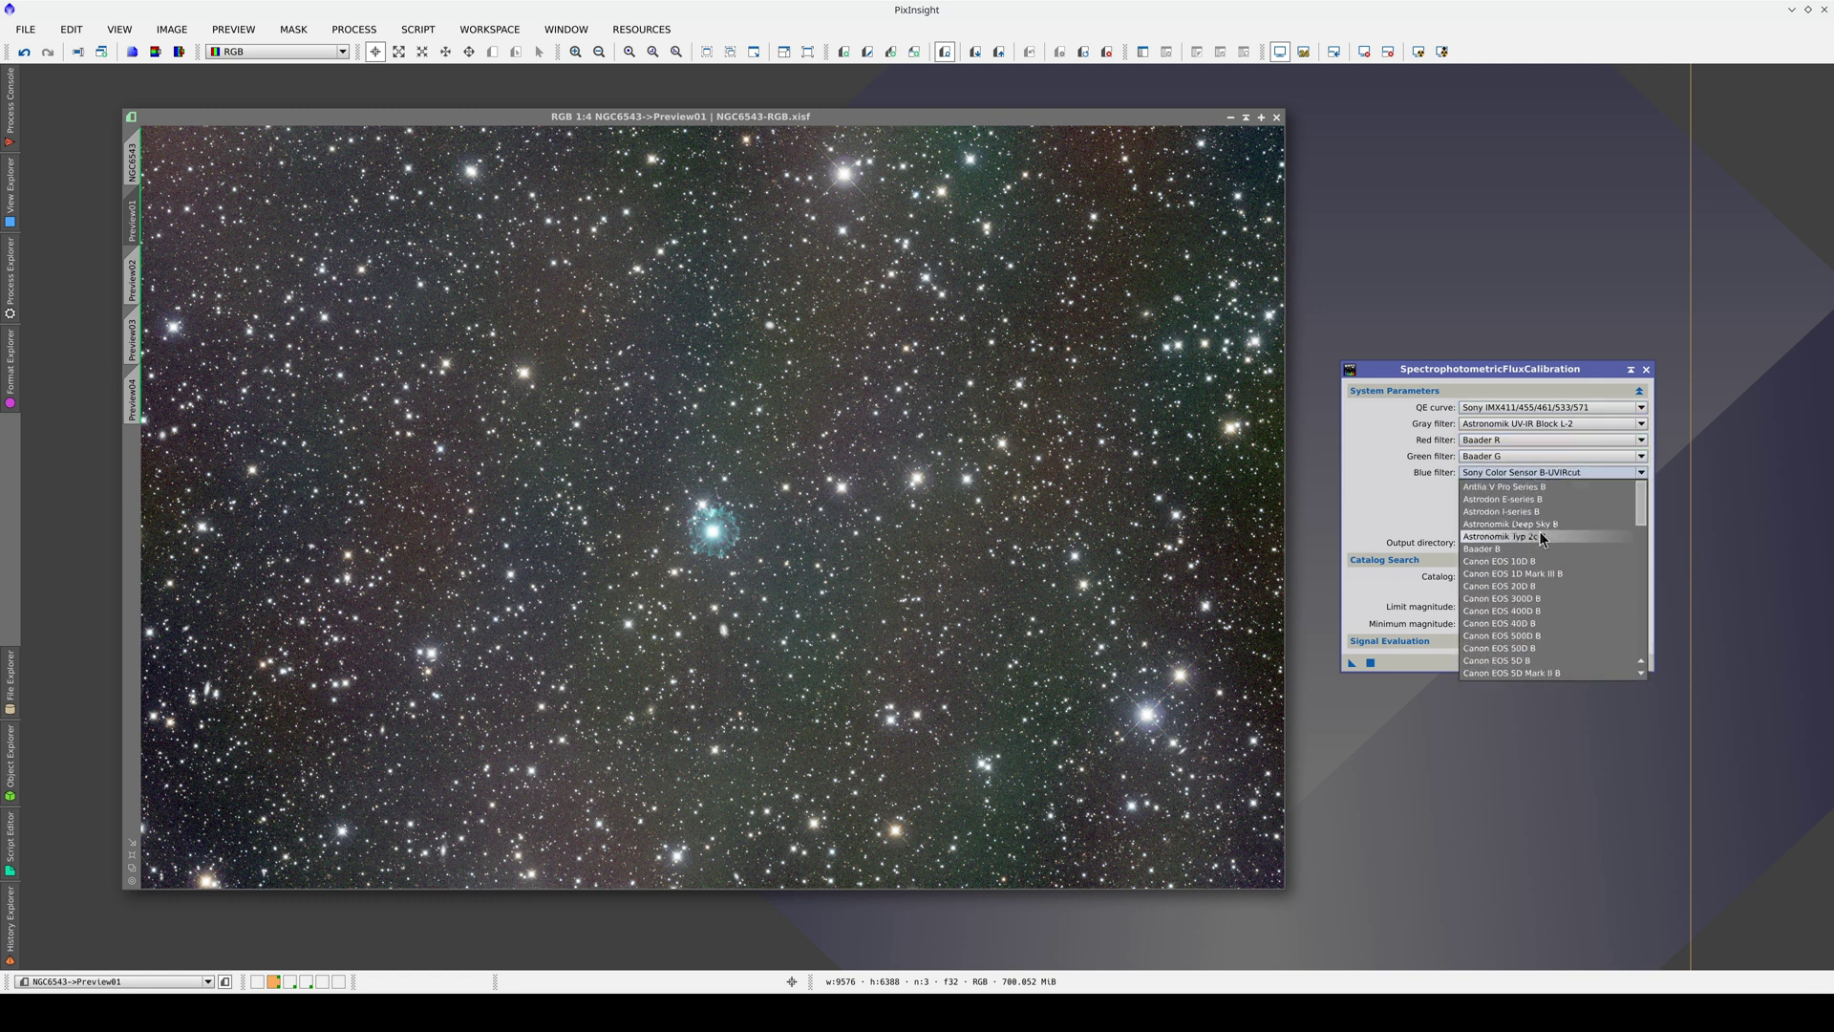
click(1536, 546)
click(1370, 662)
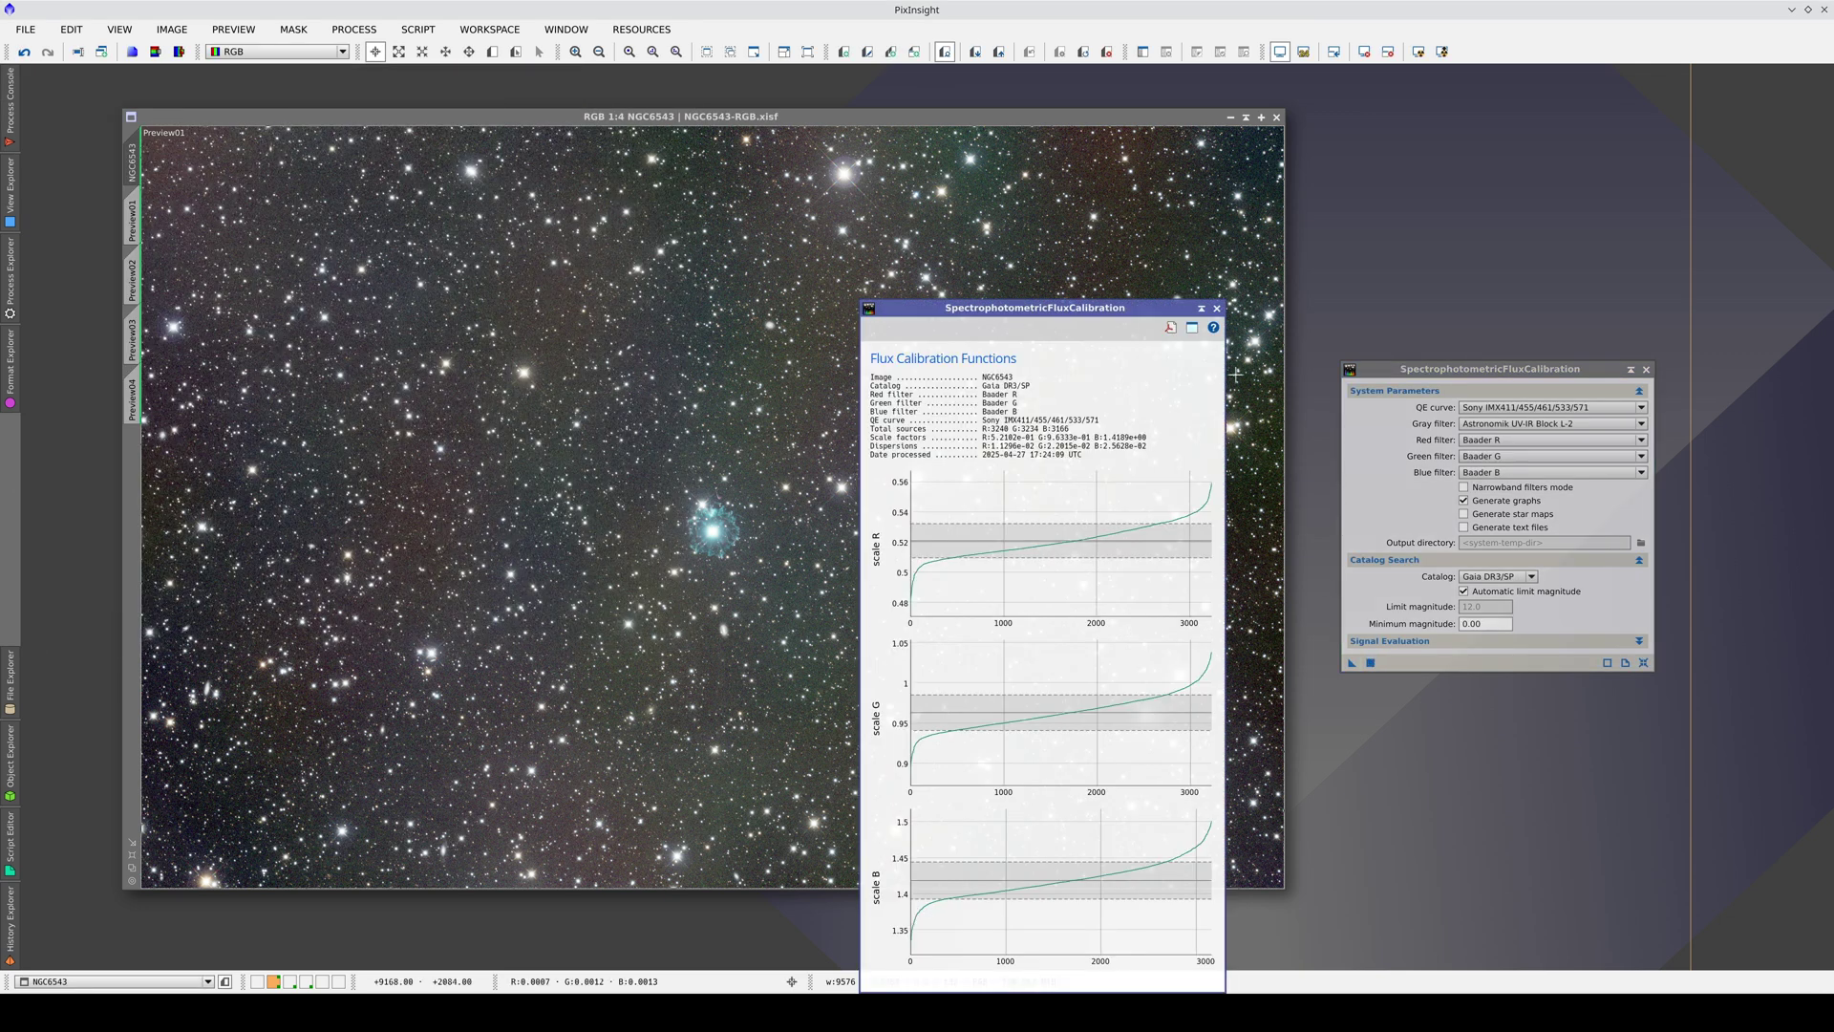
click(1216, 307)
- Close flux calibration and open MultiscaleGradientCorrection from the GradientCorrection category
click(1645, 370)
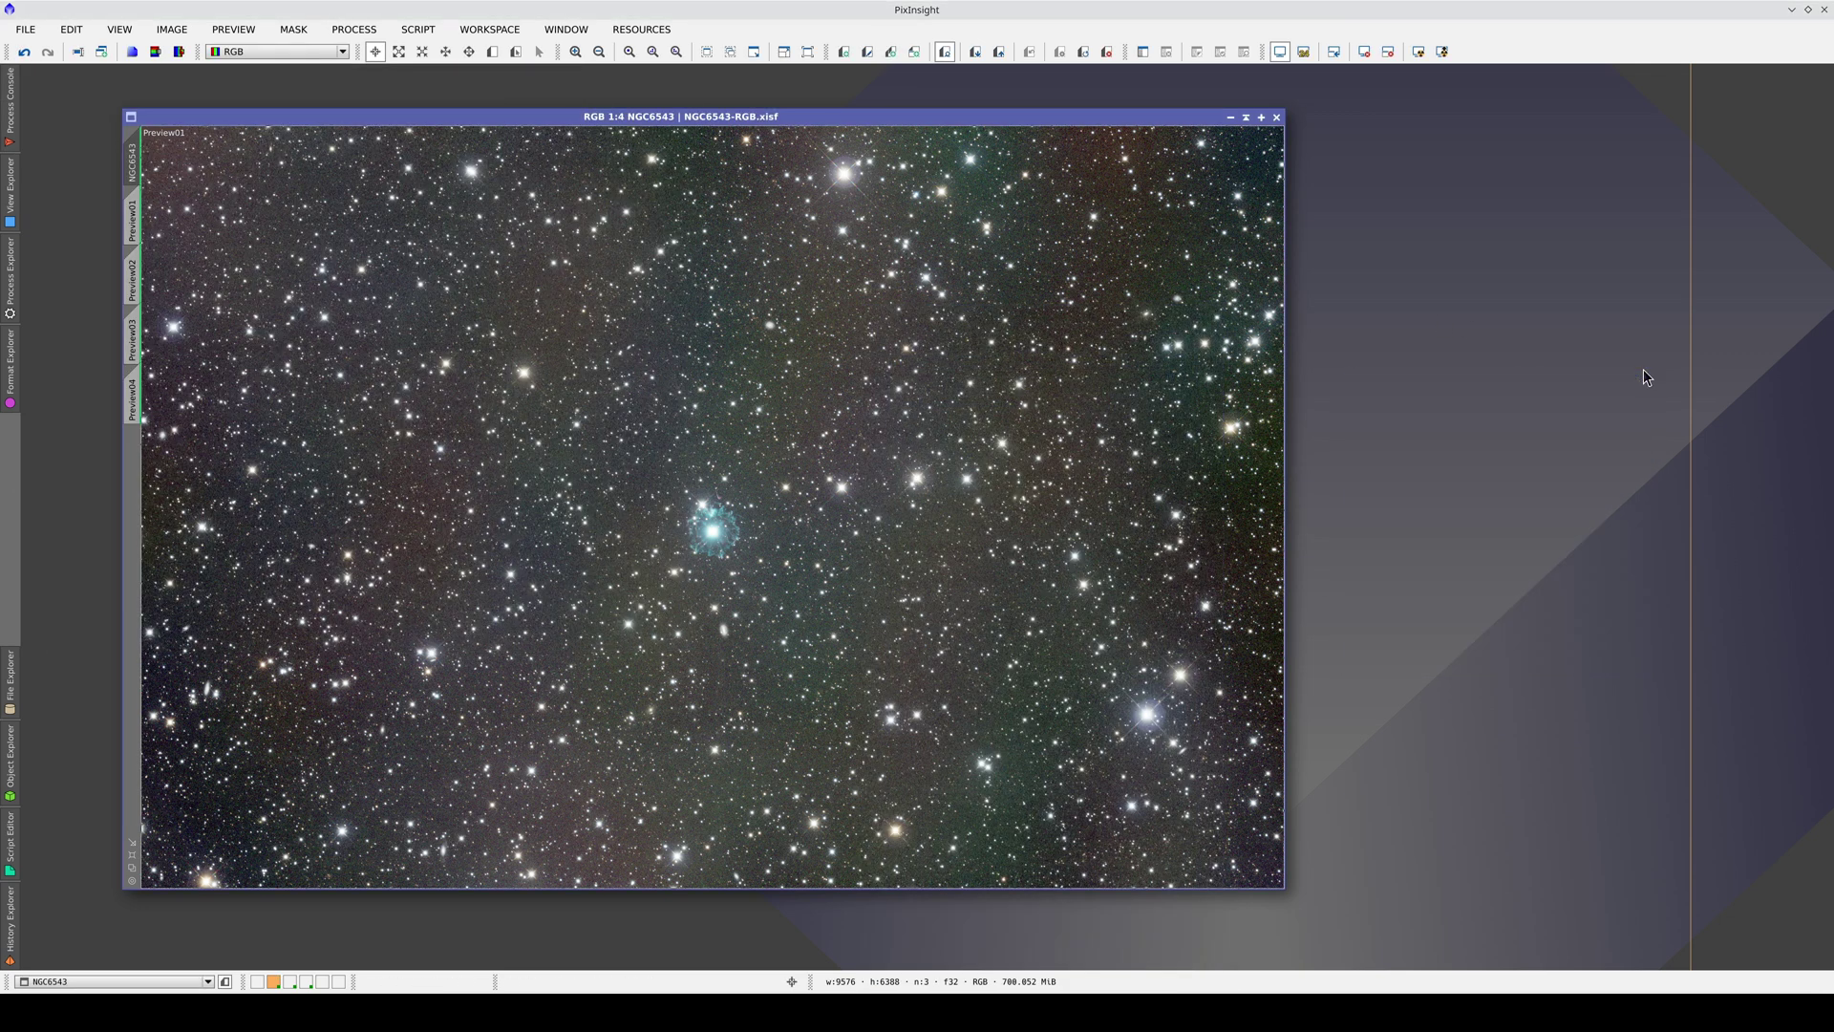
click(11, 277)
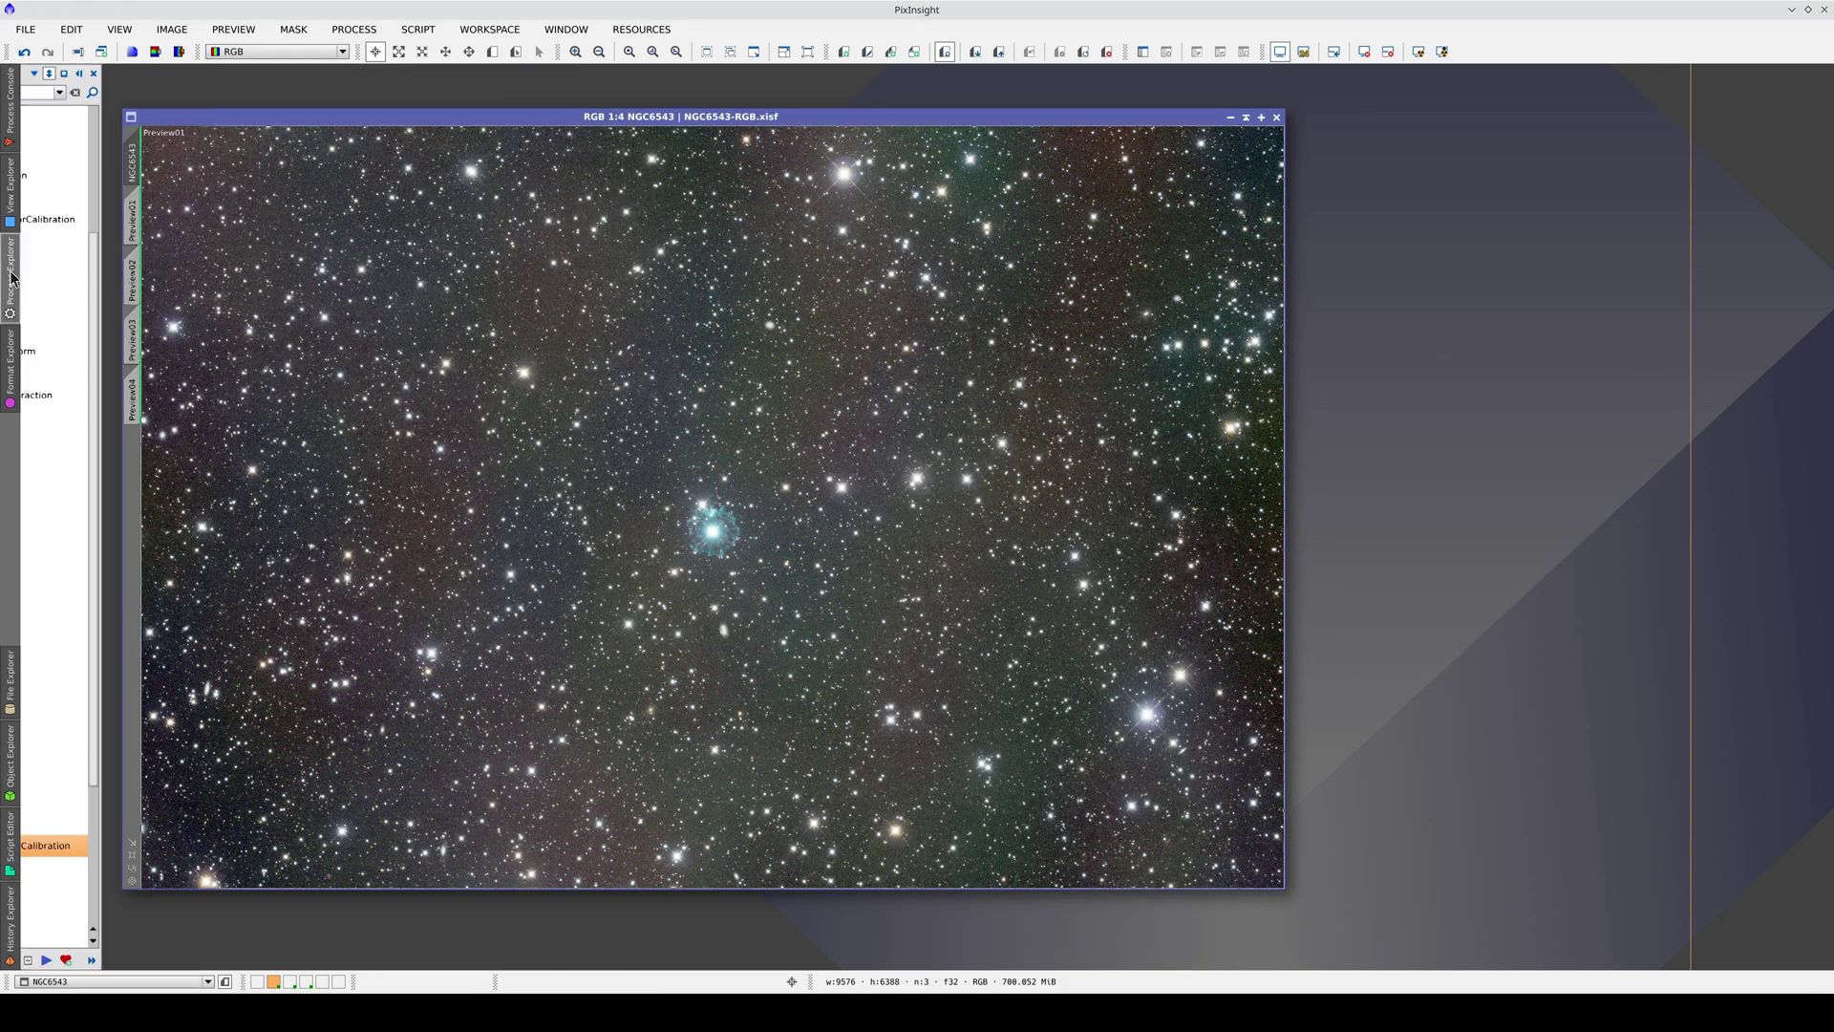
click(89, 694)
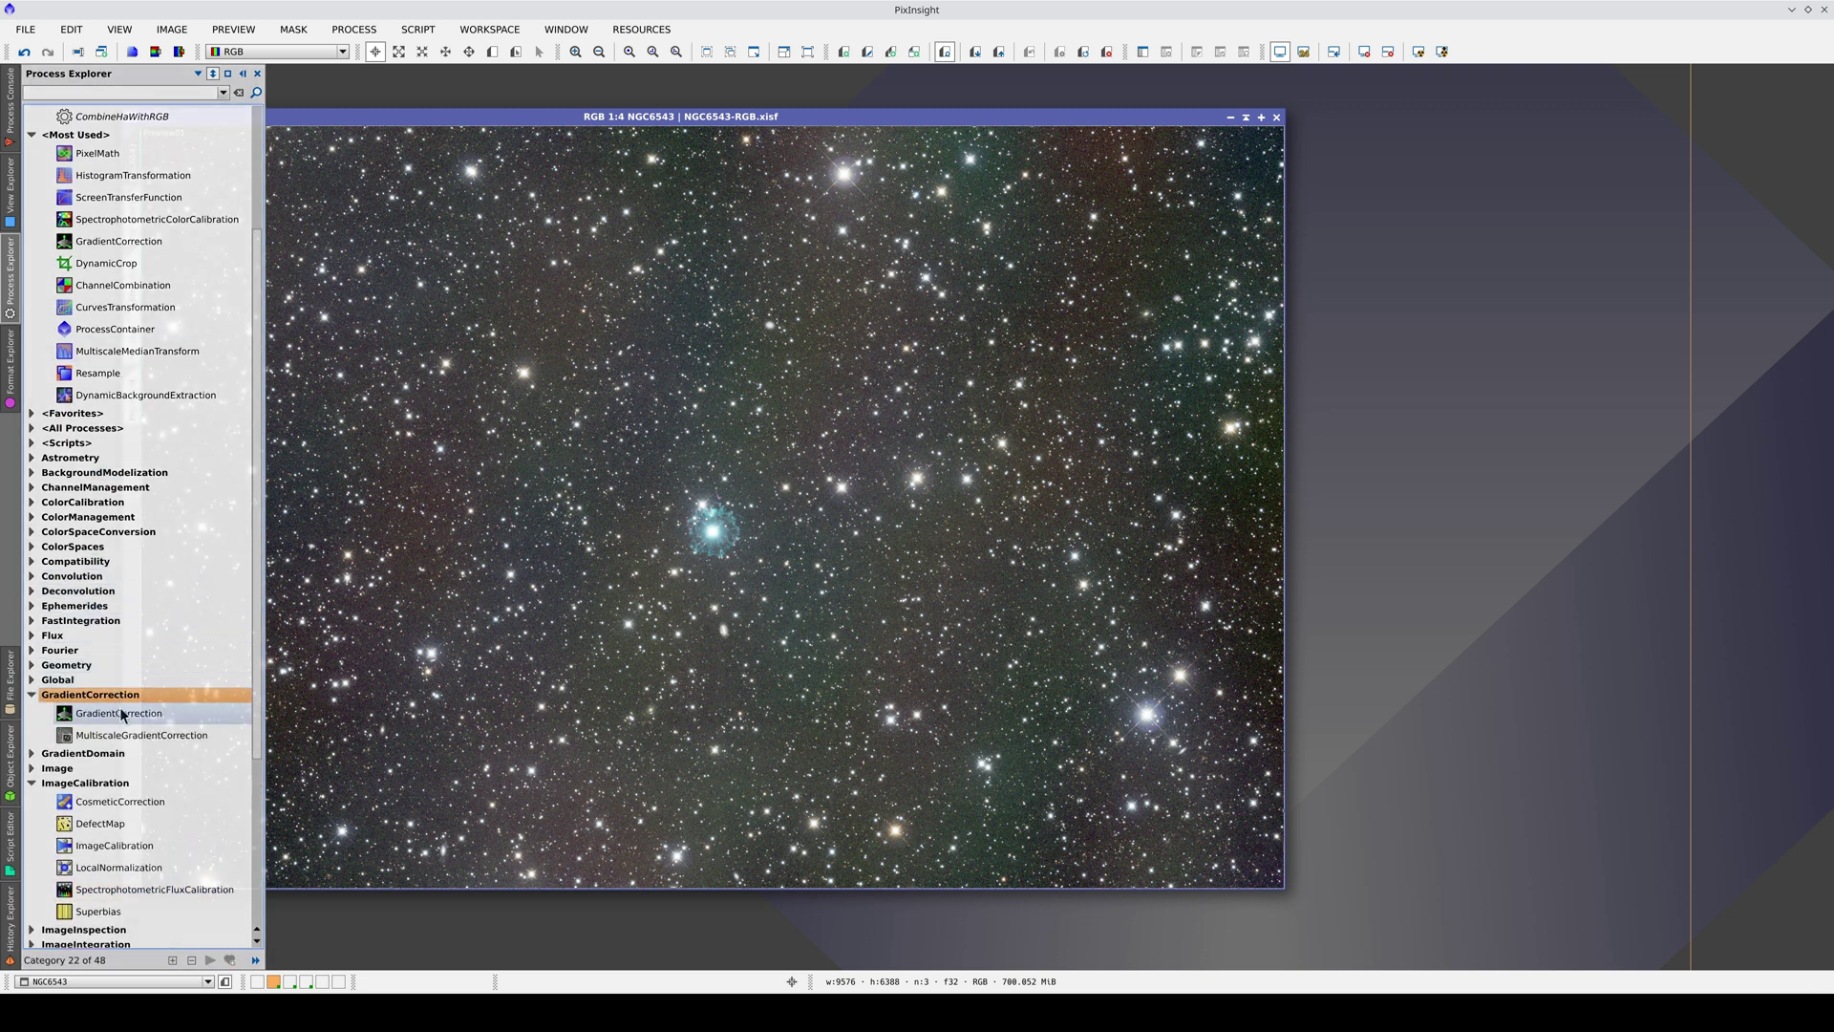
double_click(131, 736)
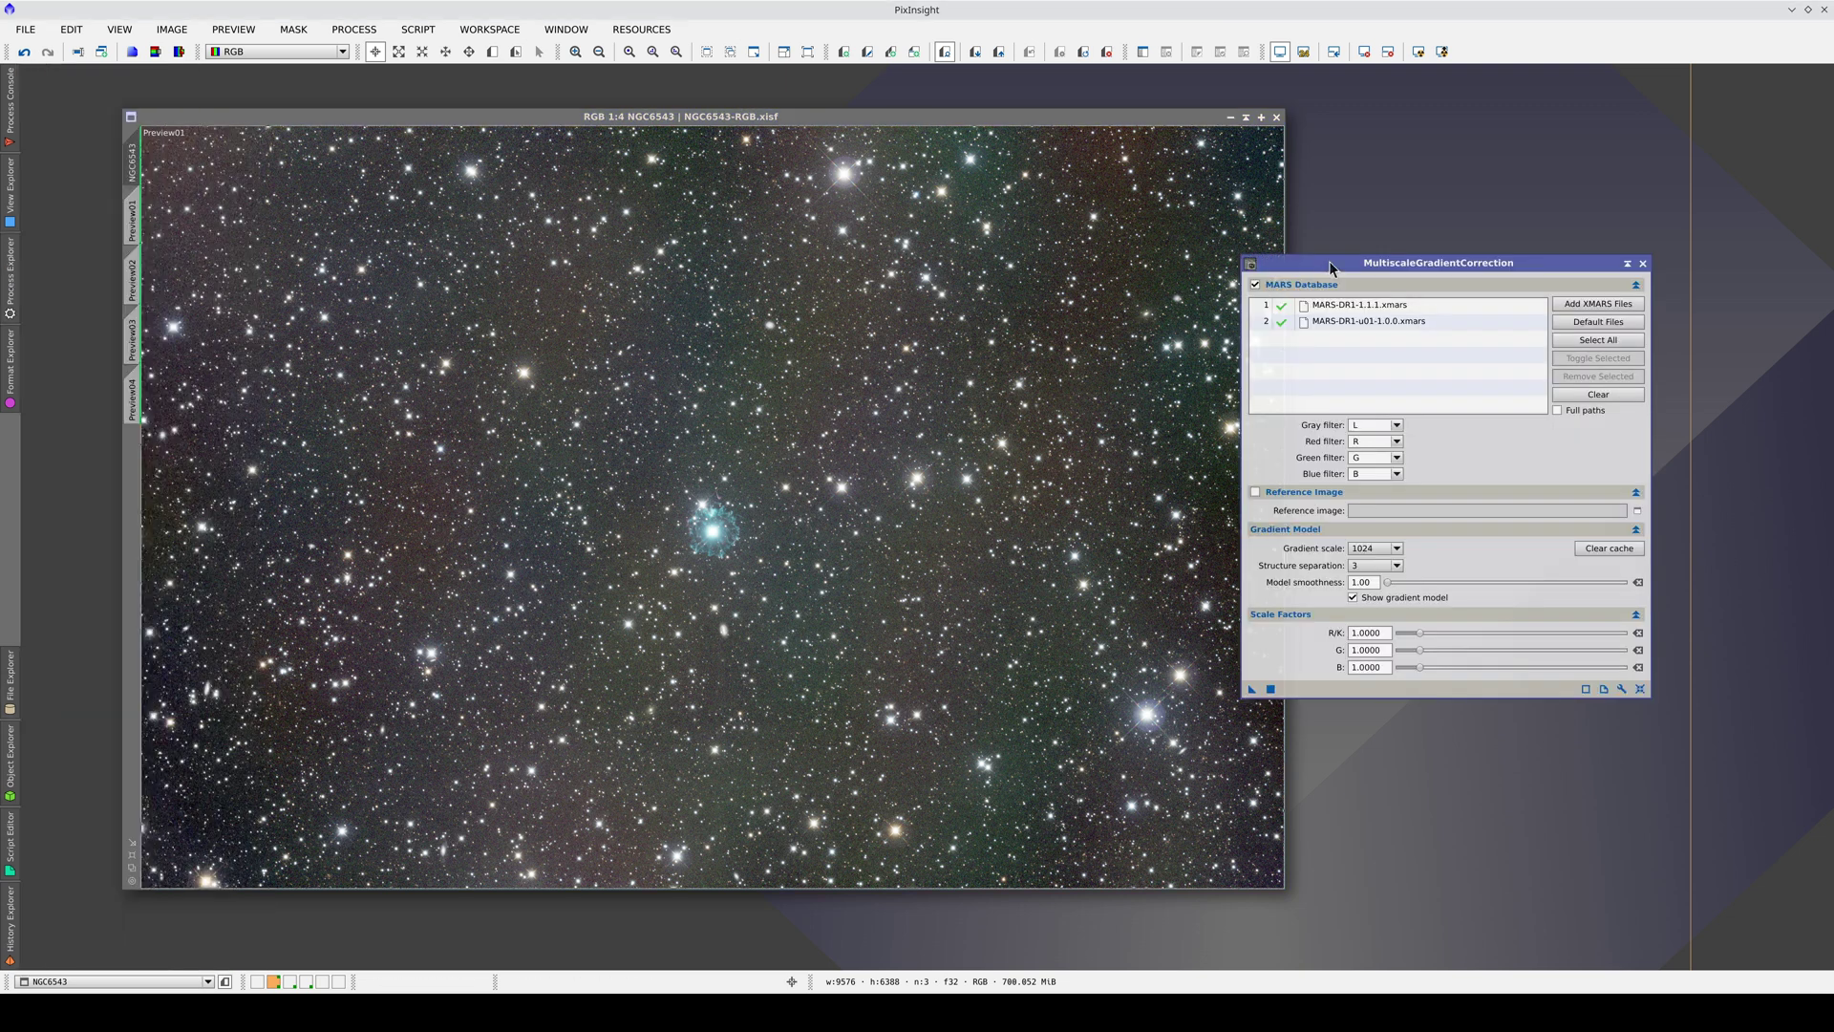
drag(1328, 261, 1417, 260)
- Exclude the MARS-DR1-u01-1.0.0 database, hide the gradient model, and correct Preview01
double_click(1382, 322)
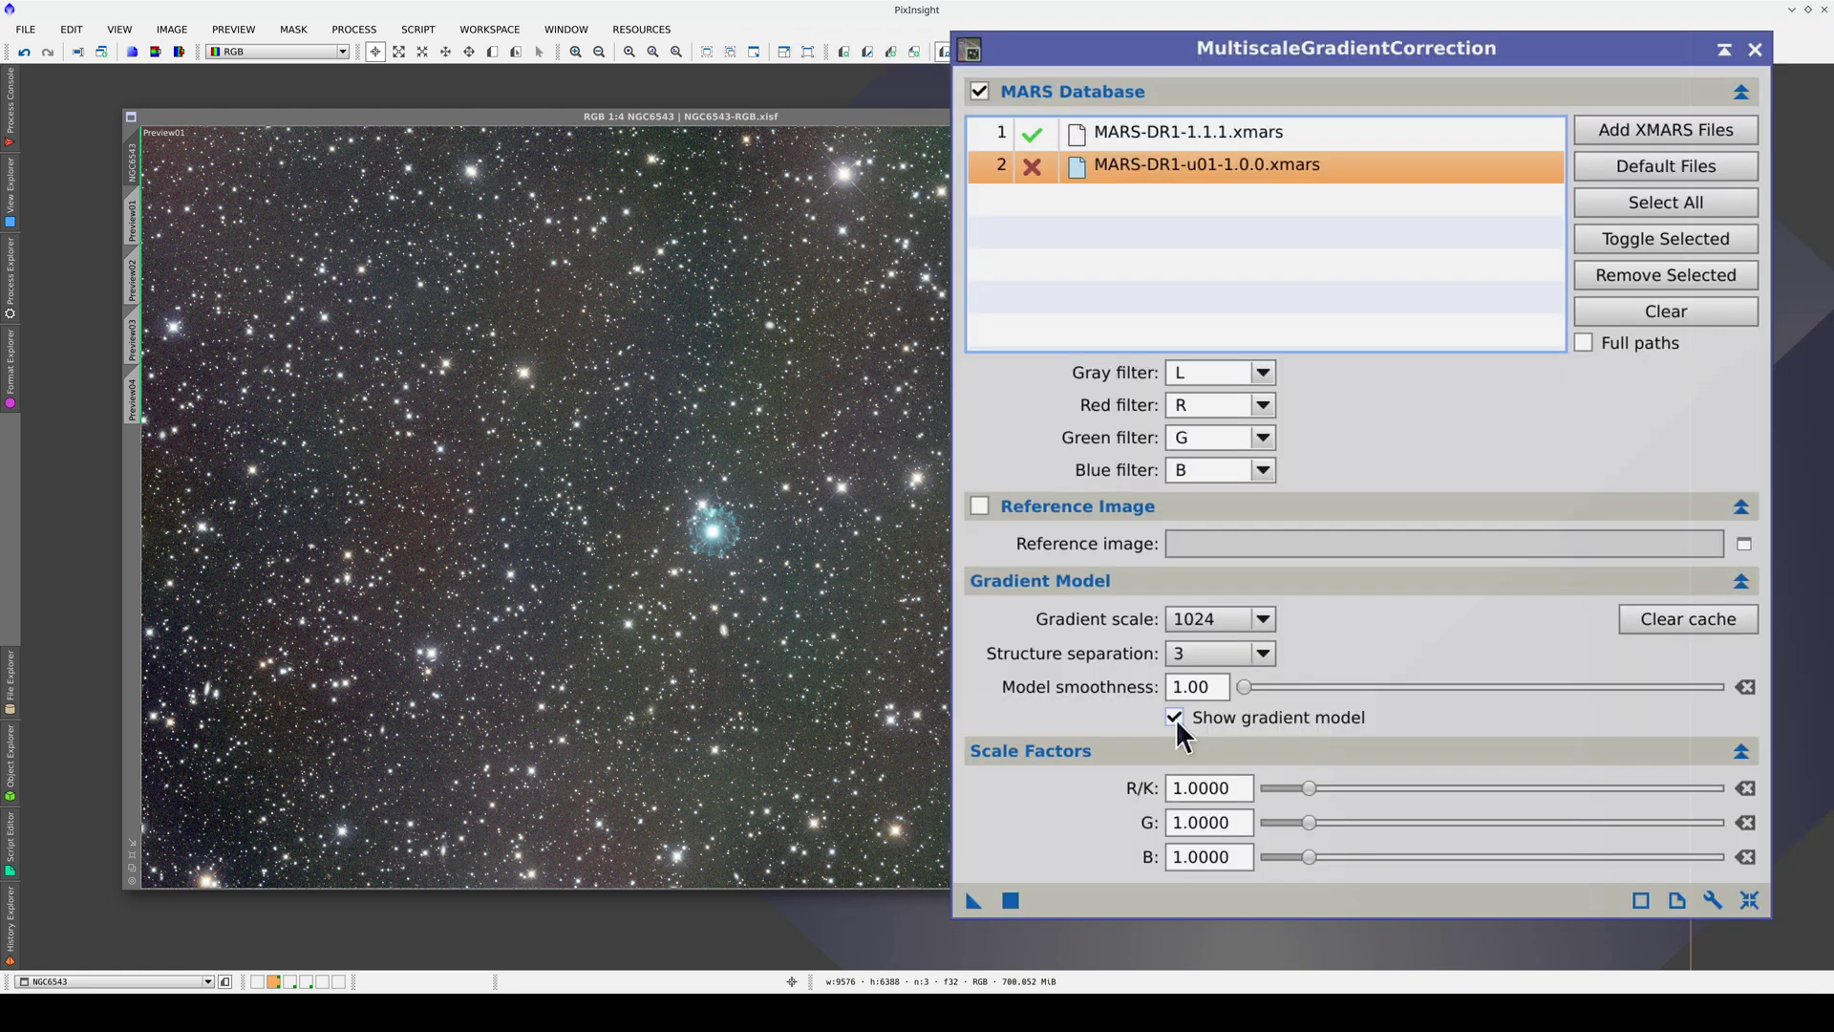
click(1175, 719)
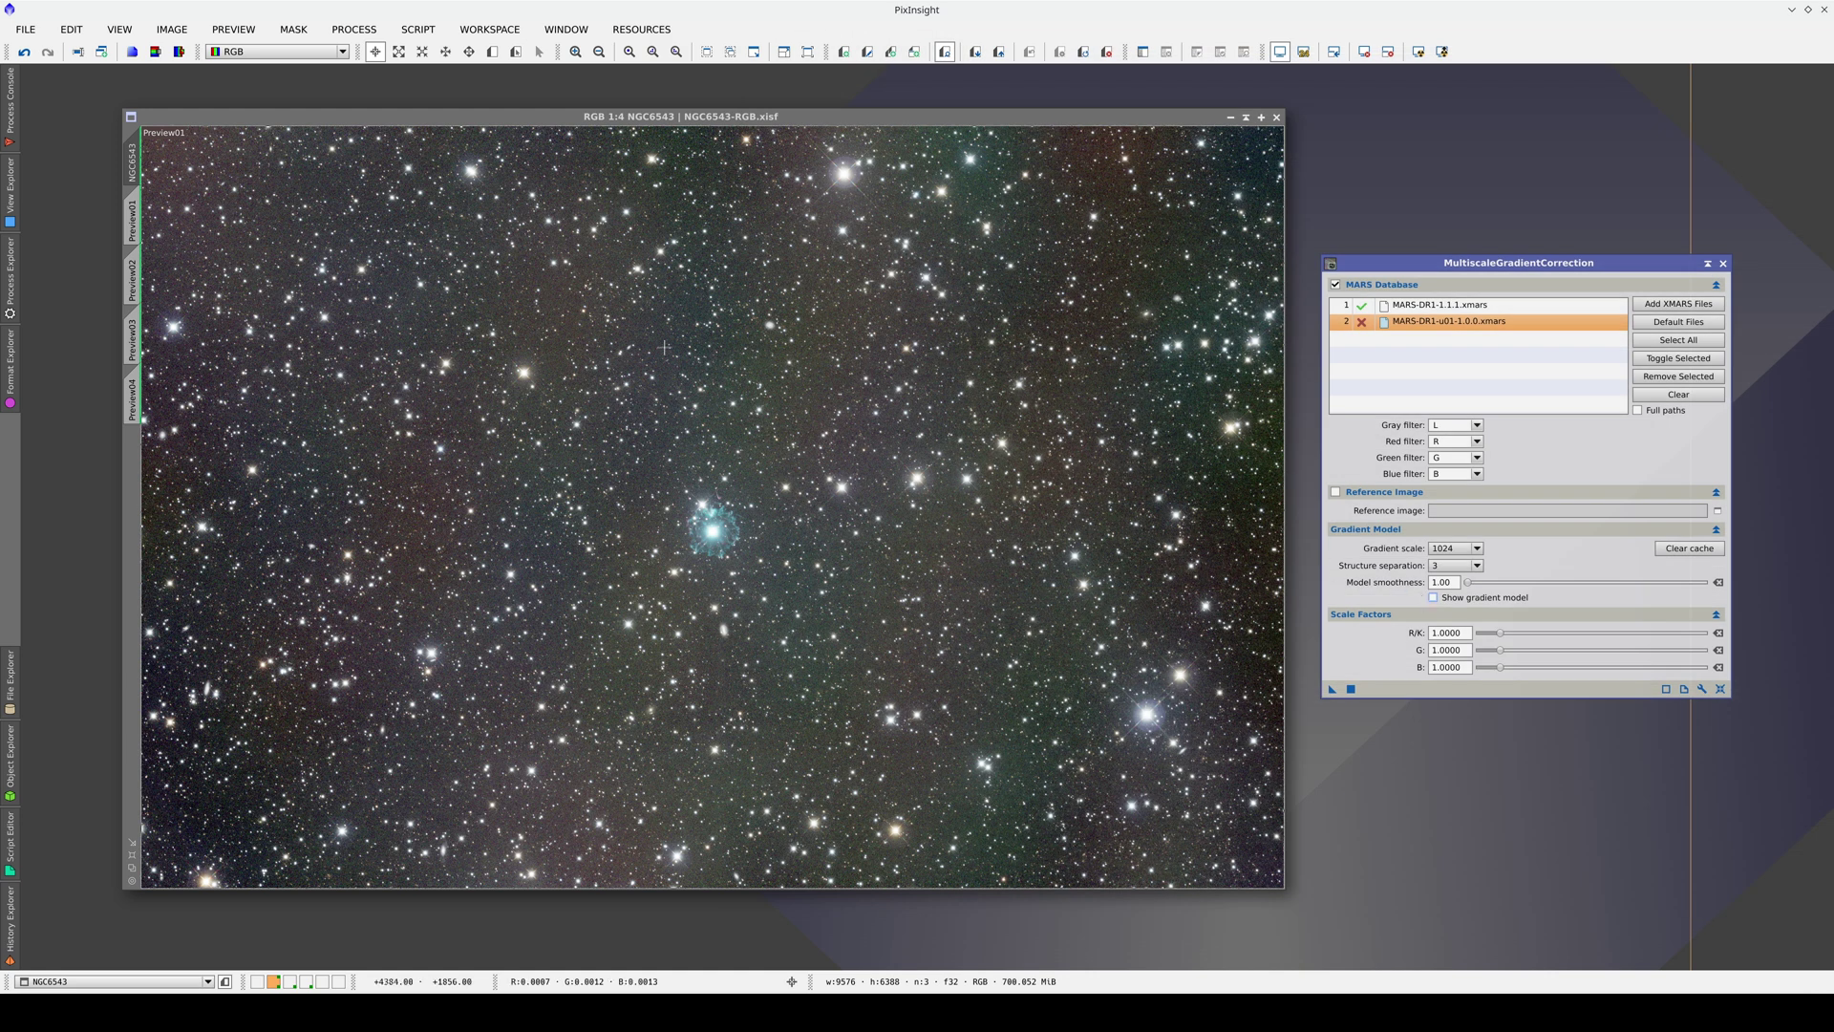
click(133, 218)
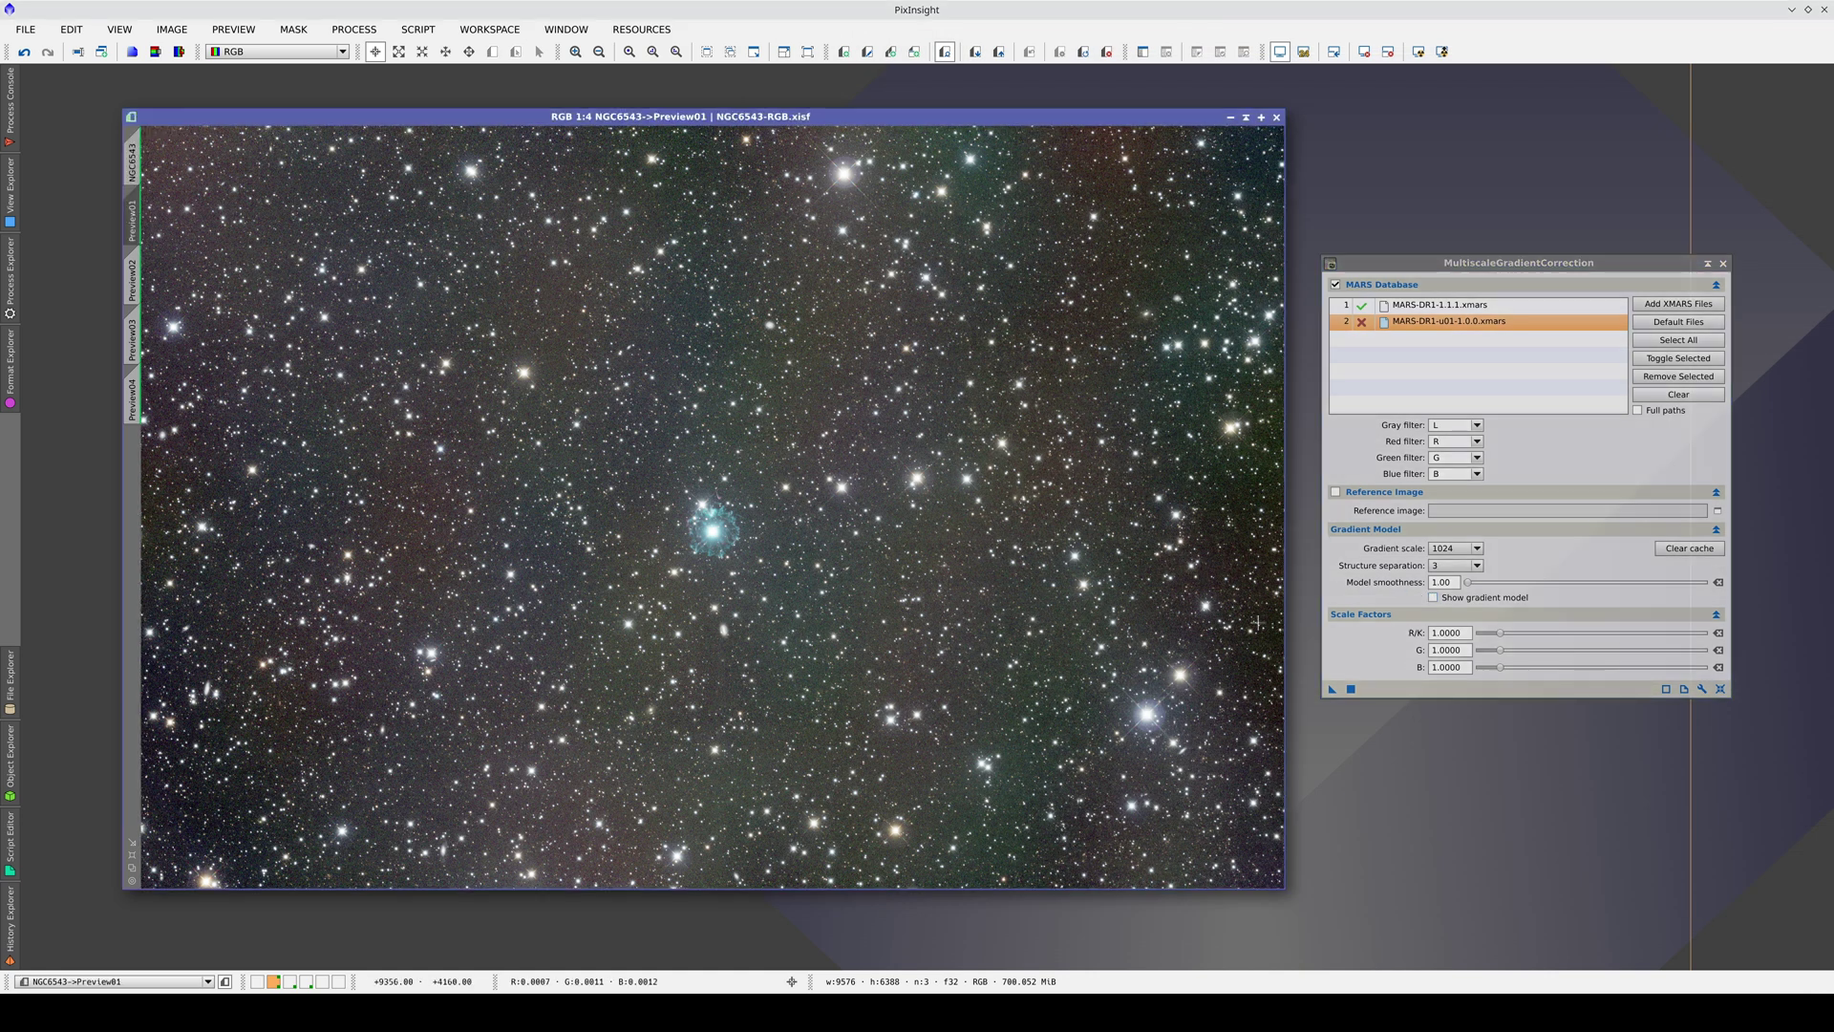
click(1351, 689)
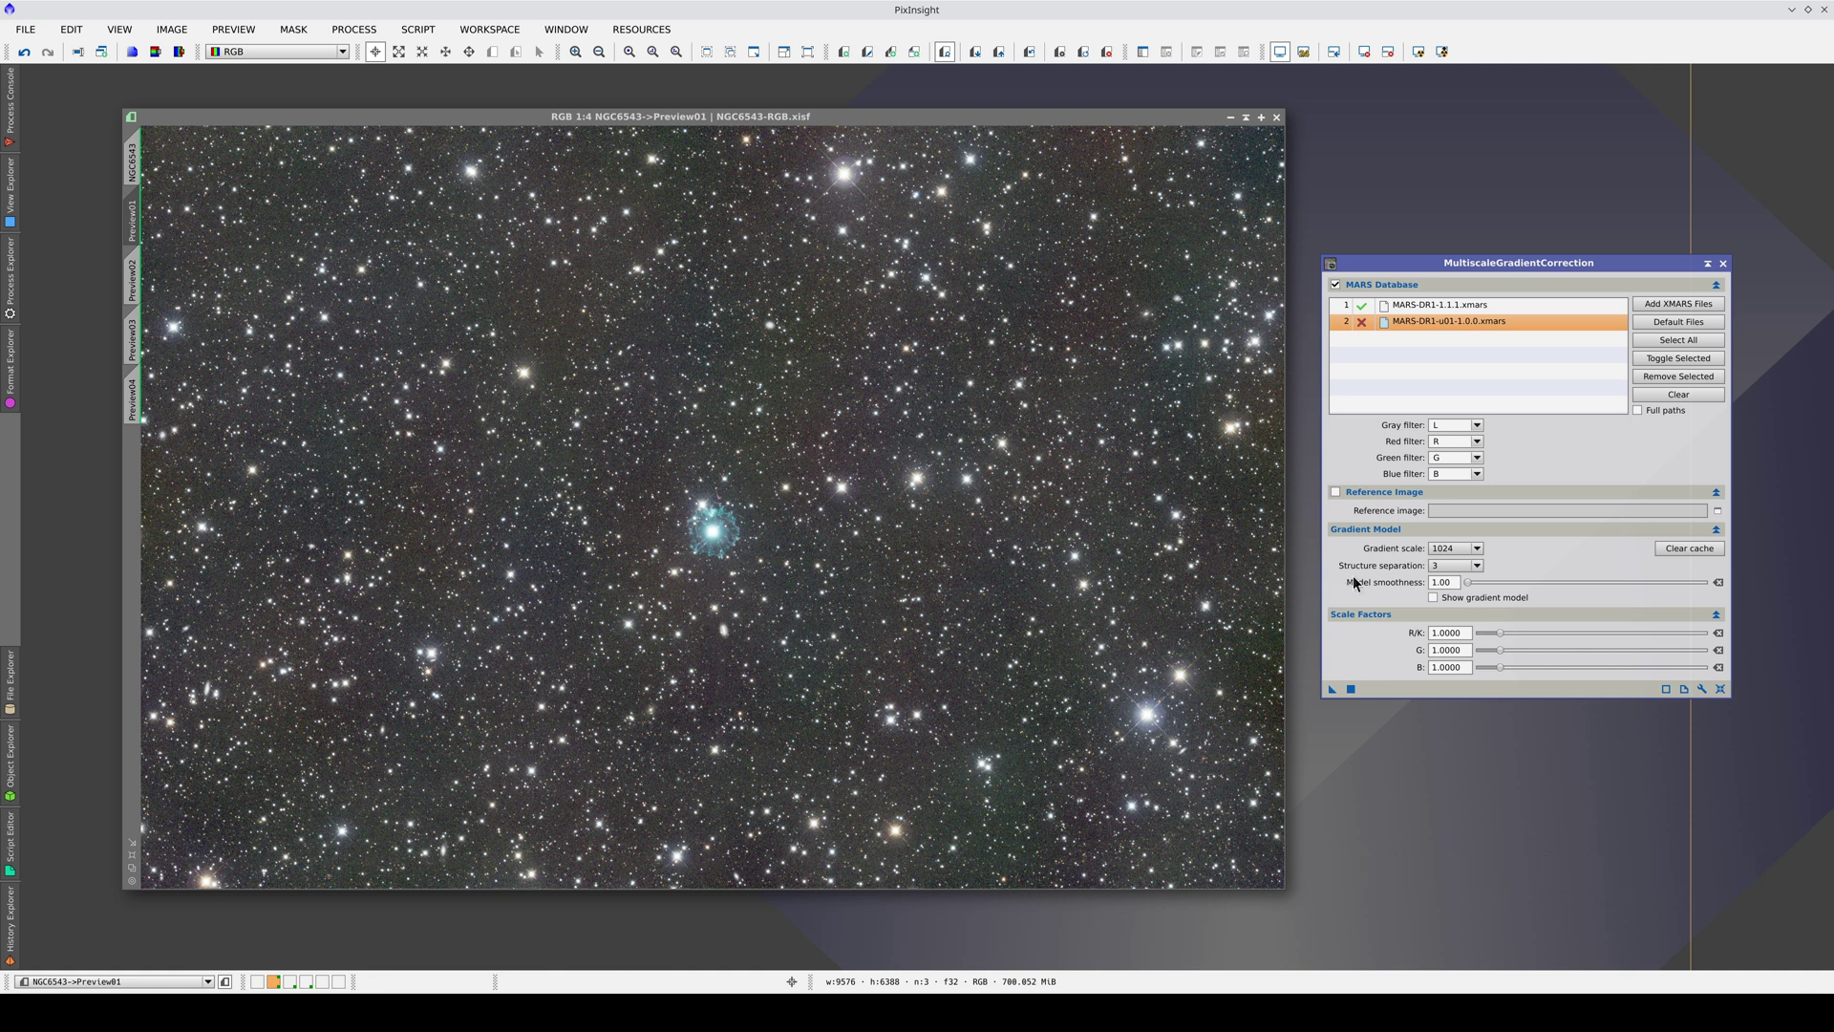
- Change the gradient scale to 512 and reapply the correction to Preview01
click(1454, 549)
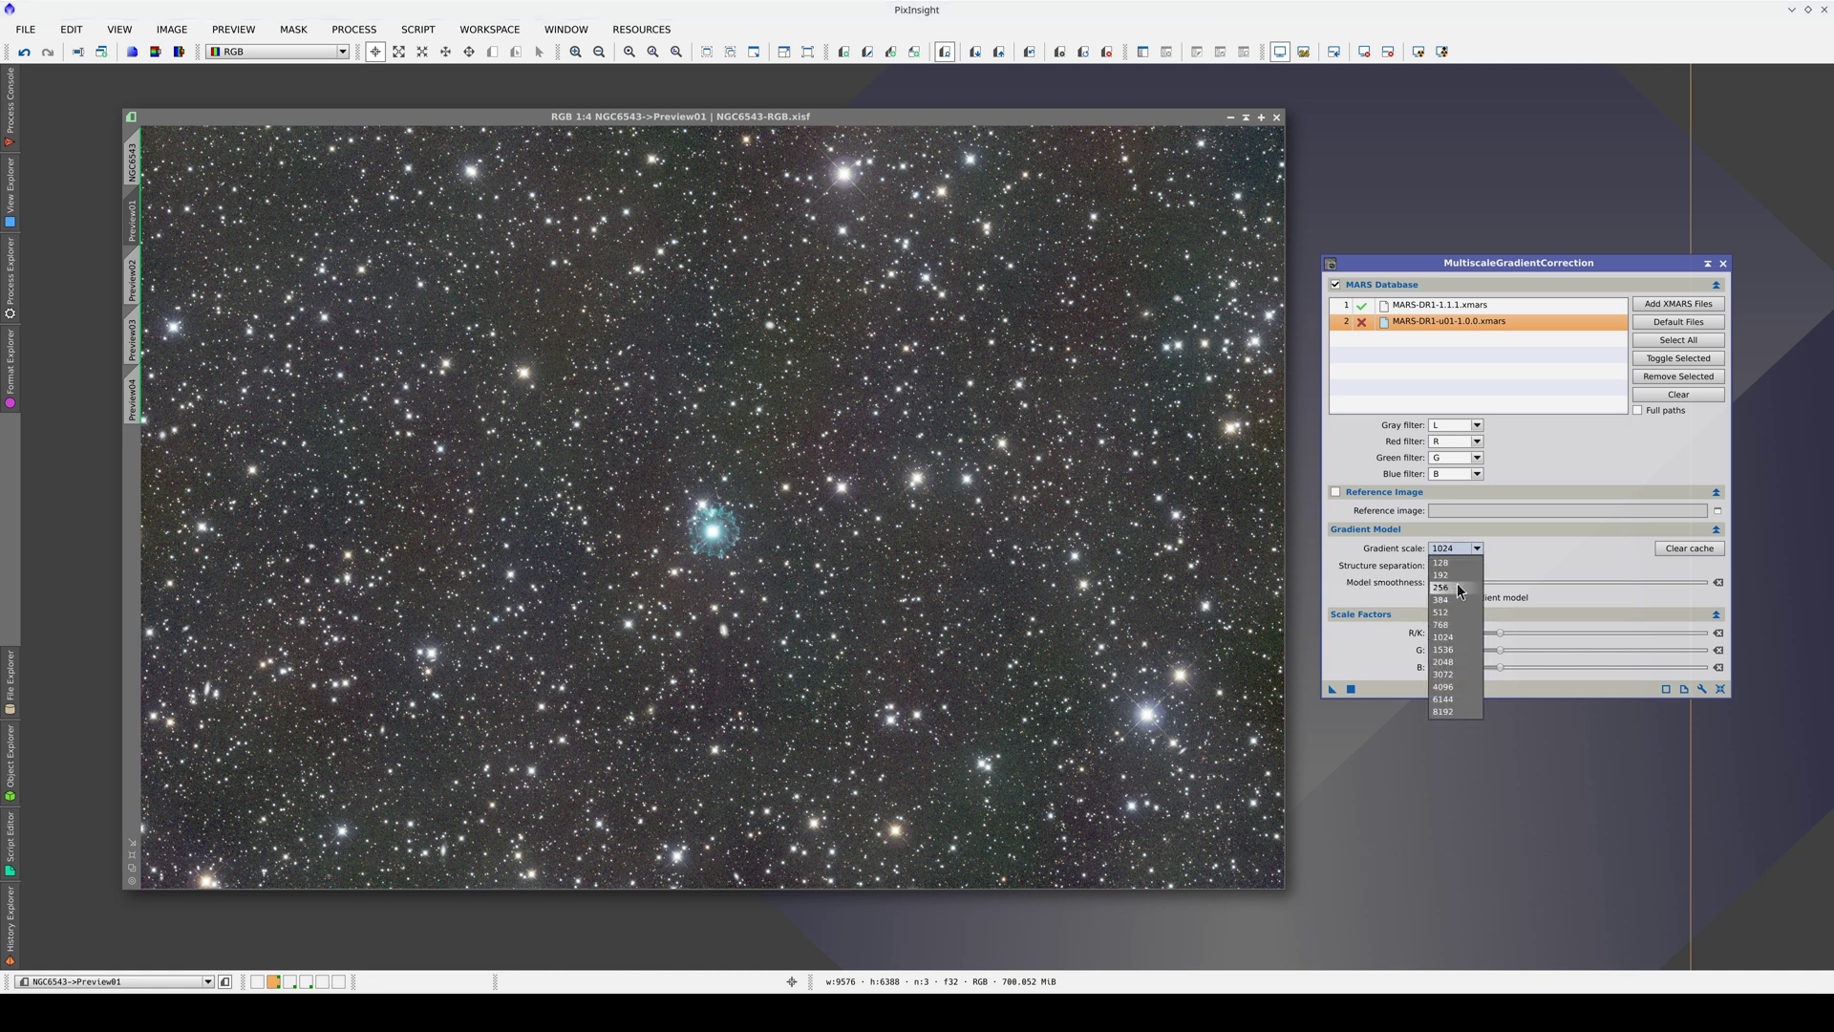
click(1456, 613)
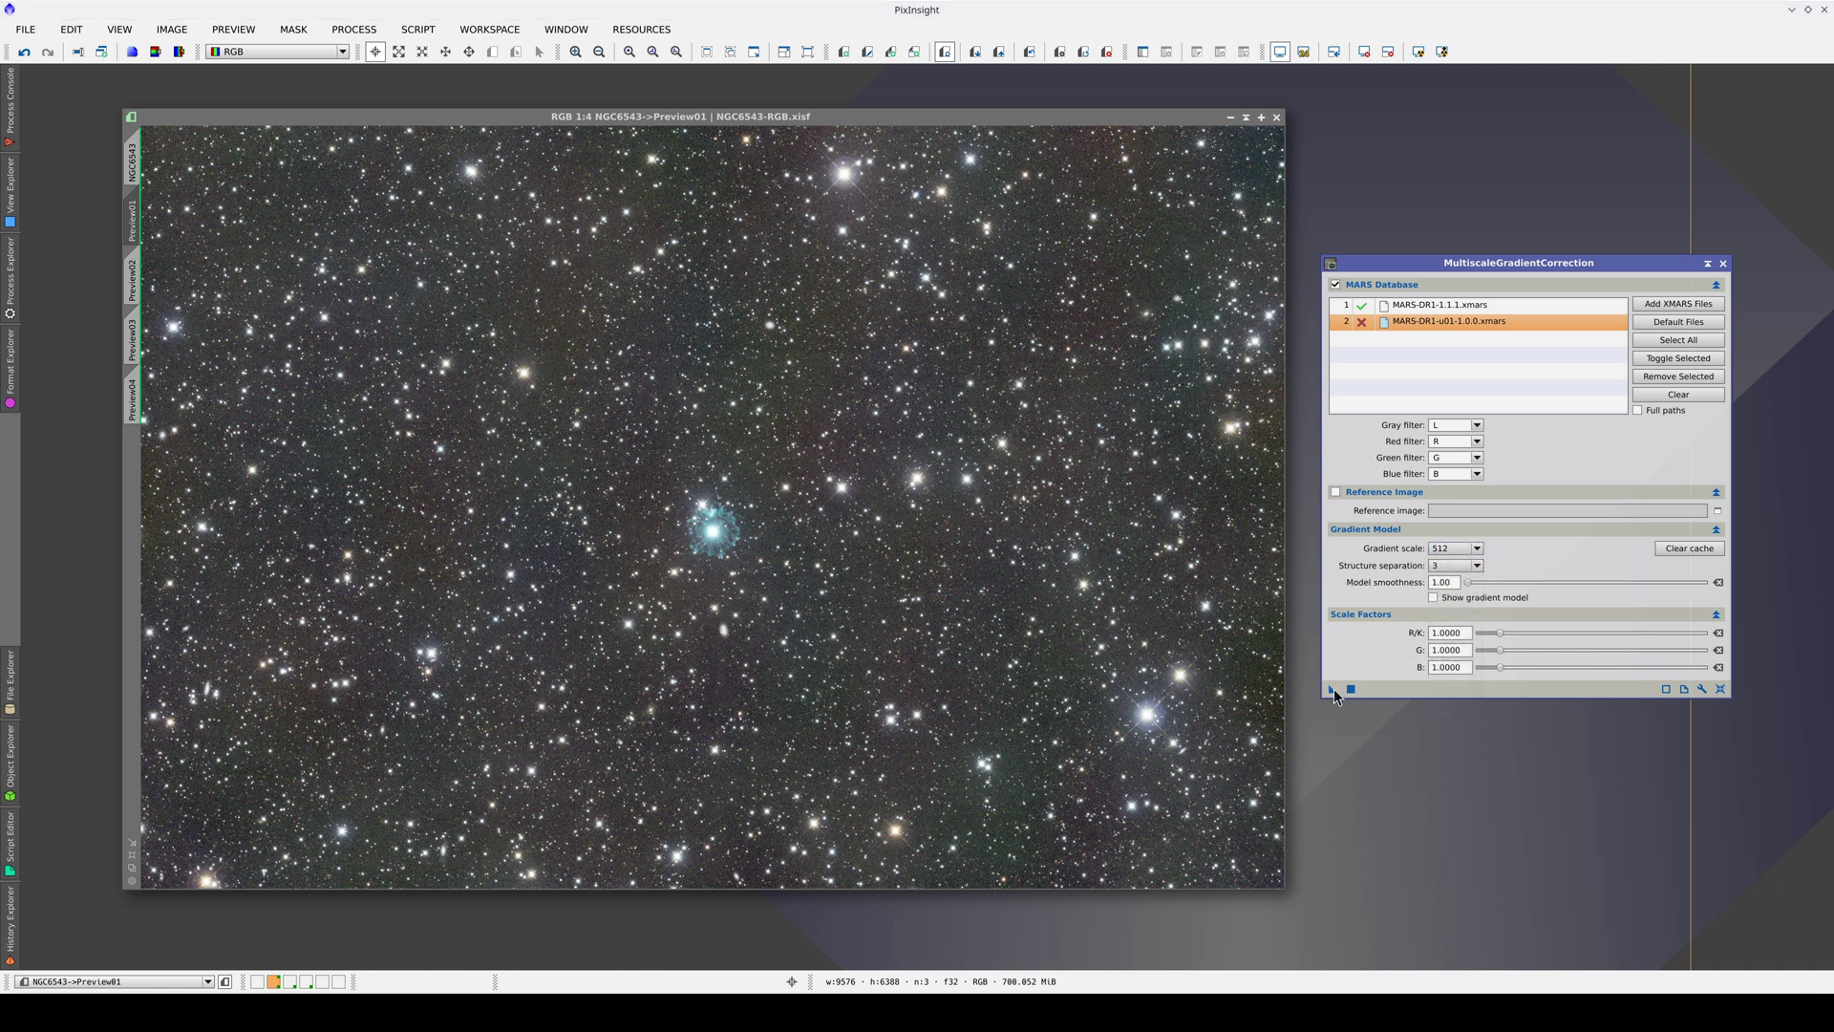
drag(1327, 692, 1125, 674)
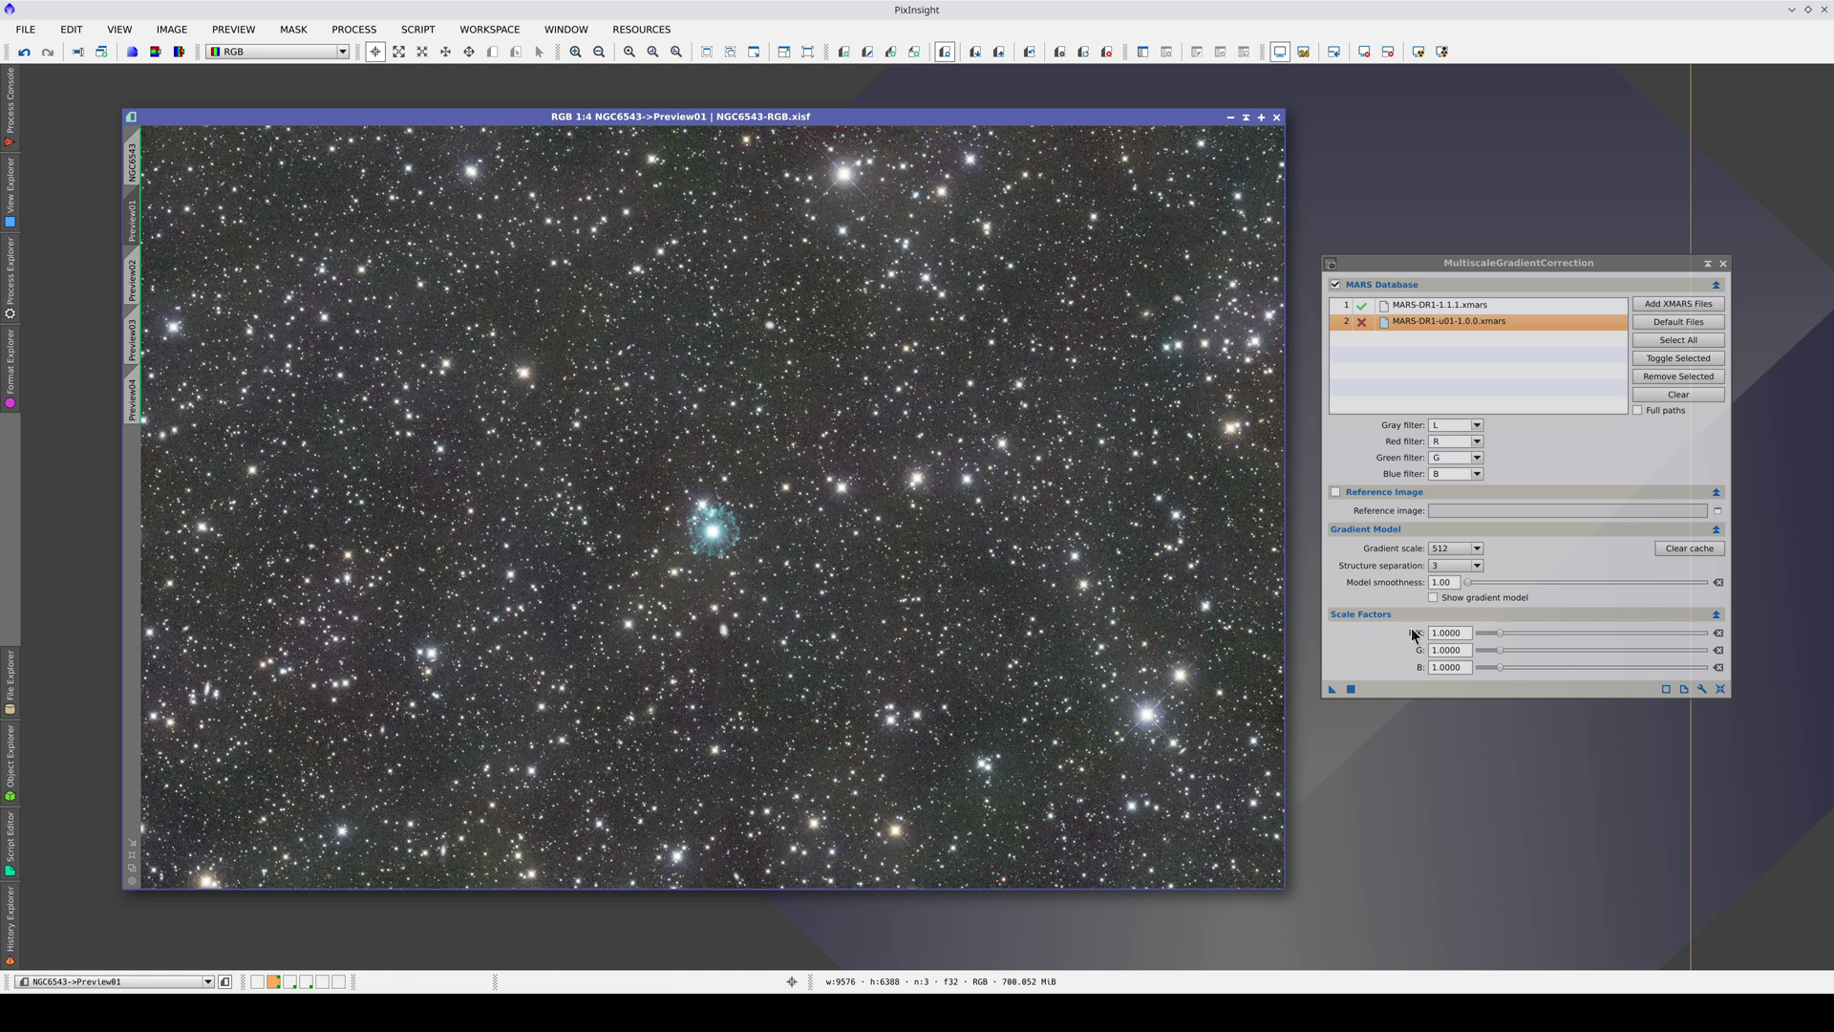
- Gradient-correct Preview02 with scale factors 0.9 and Preview03 with 0.6
double_click(1452, 633)
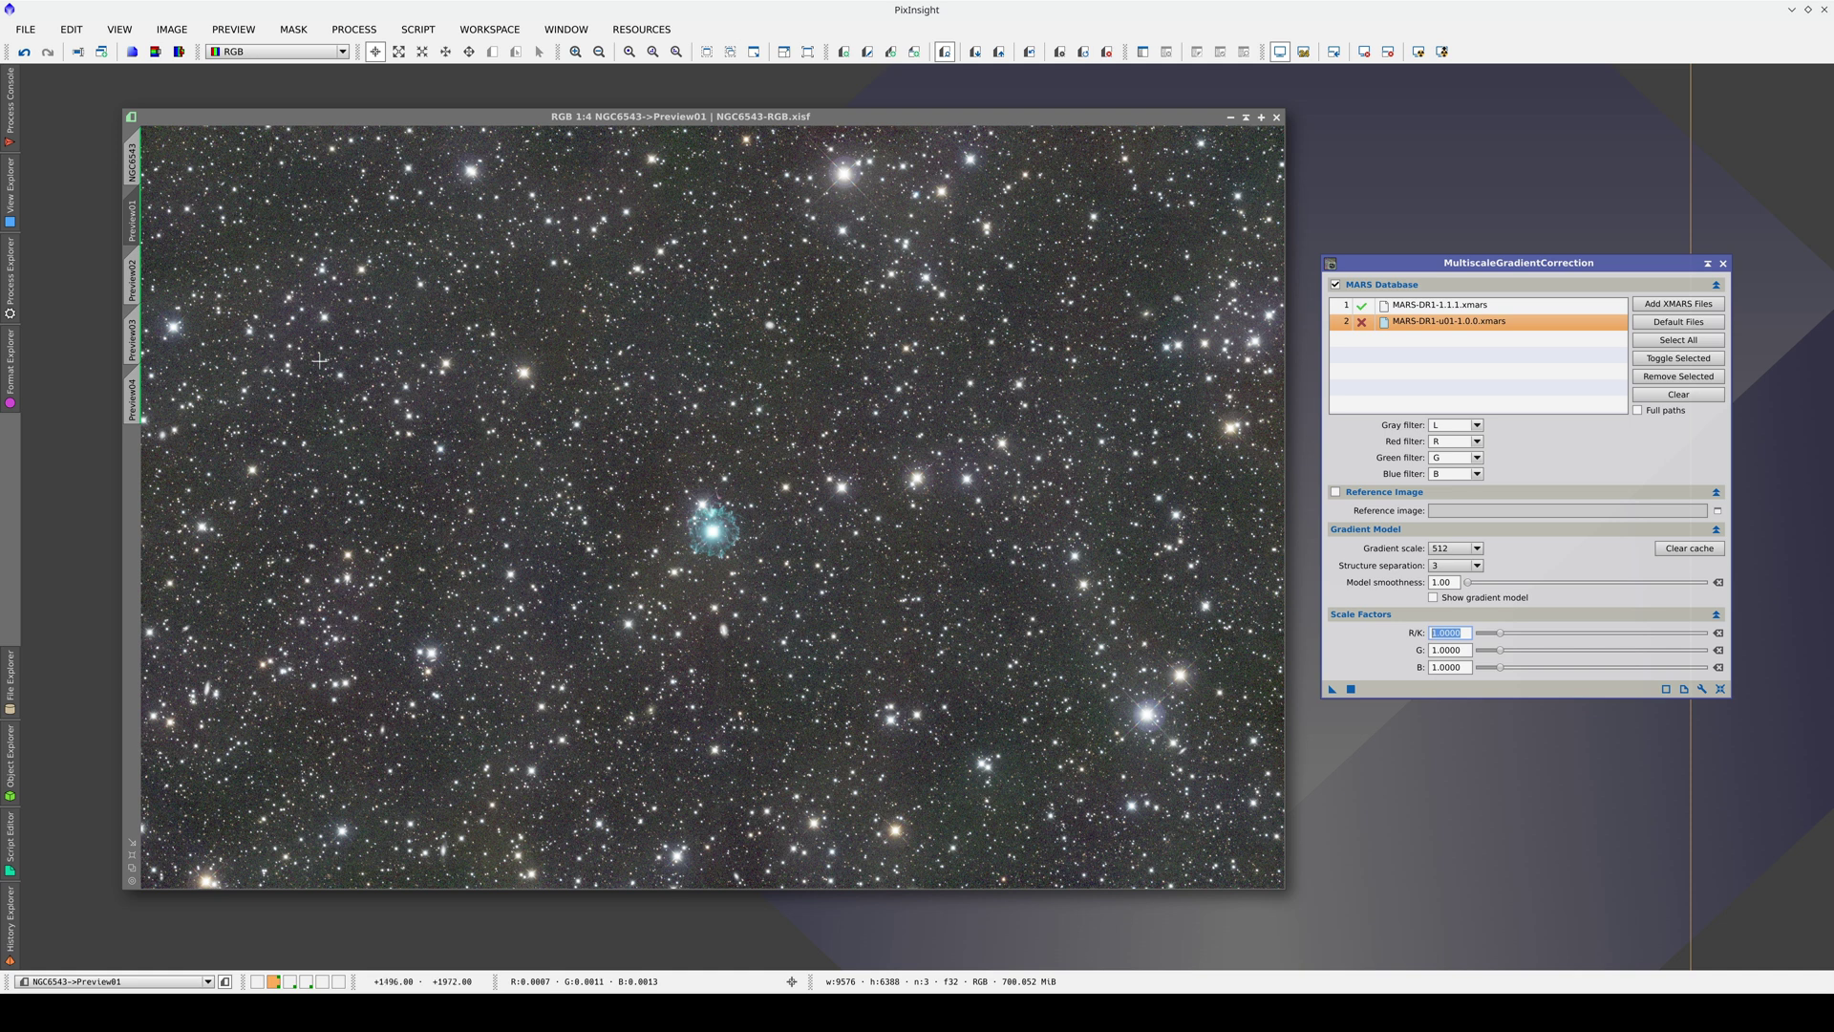
click(139, 276)
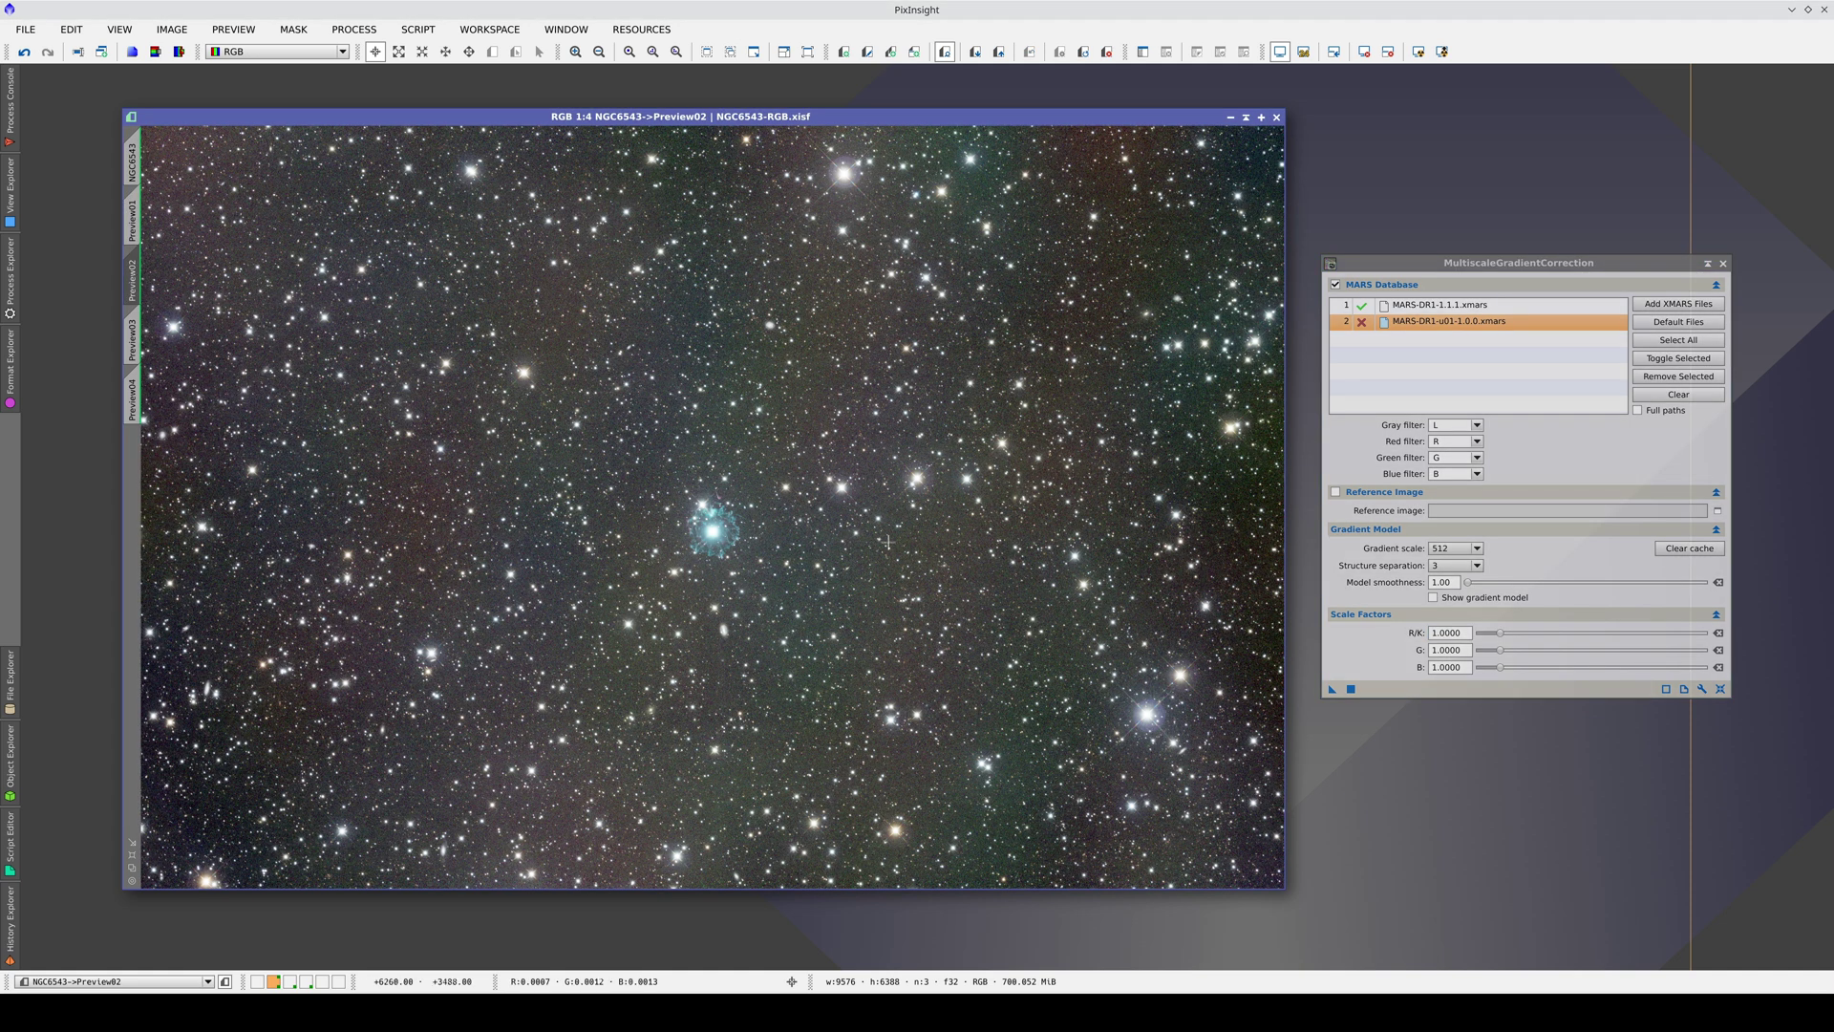
drag(1500, 633, 1498, 635)
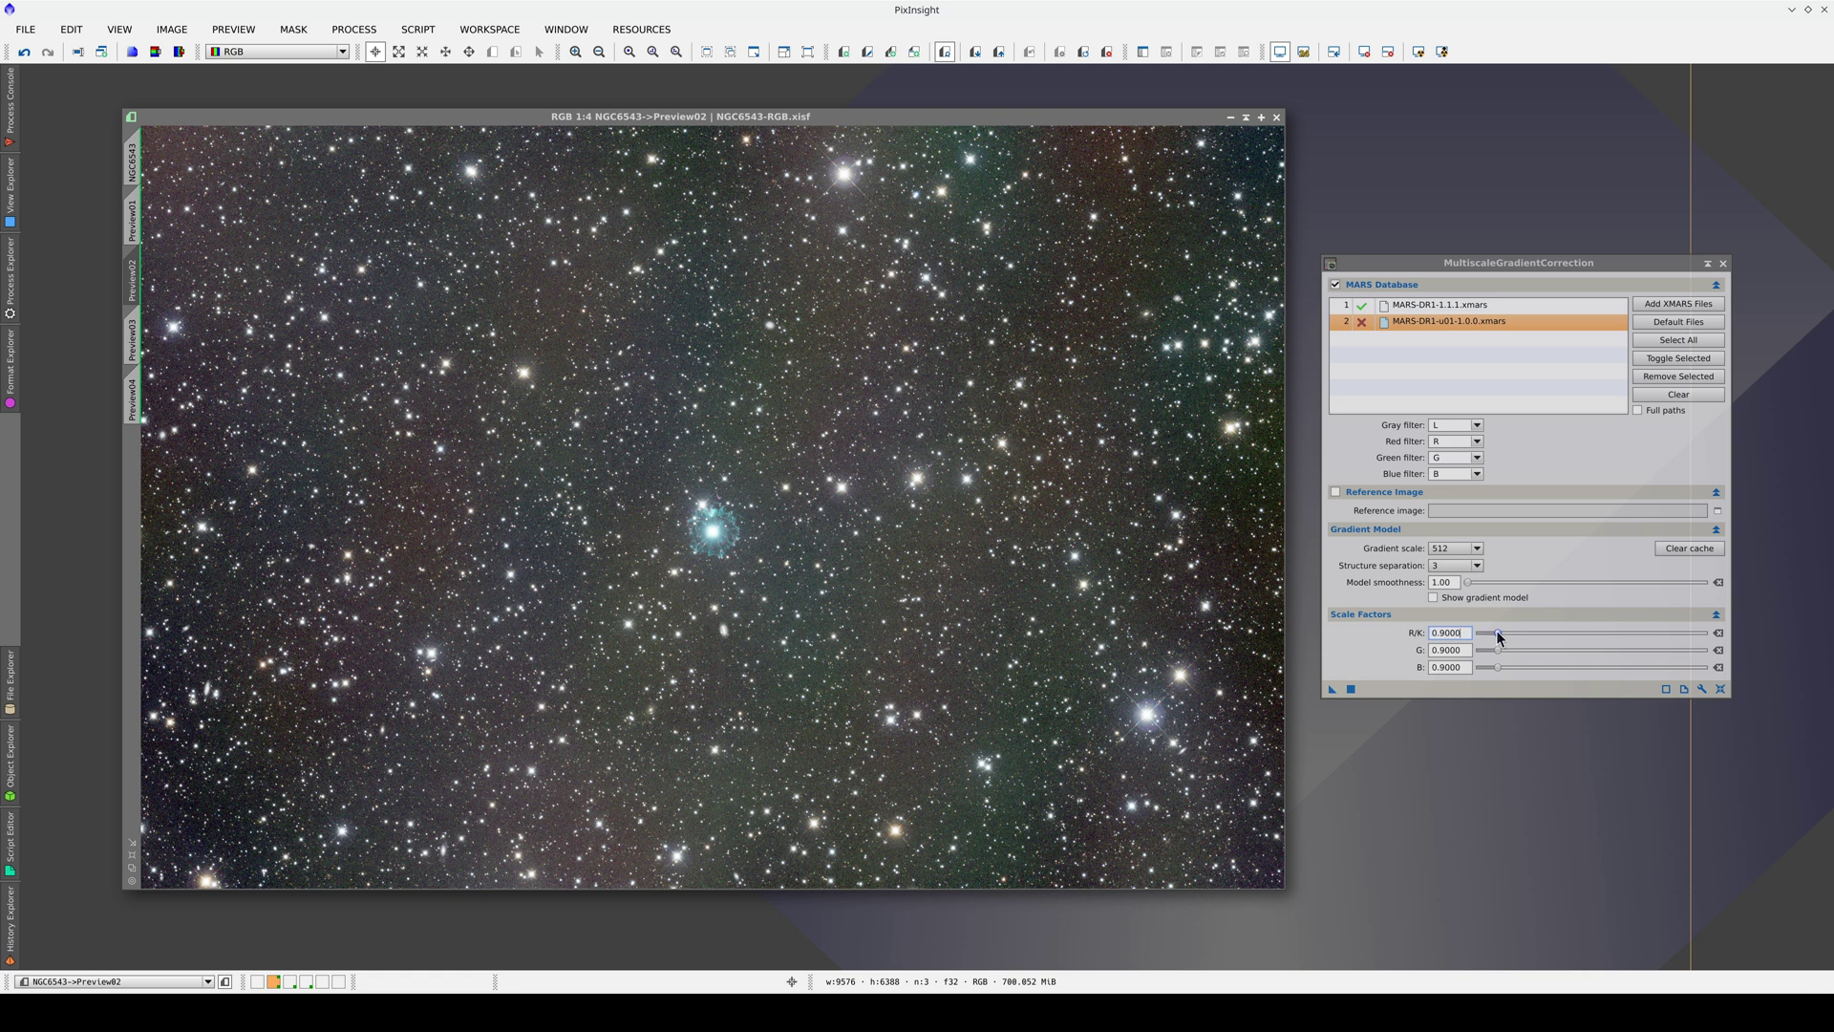
click(1350, 688)
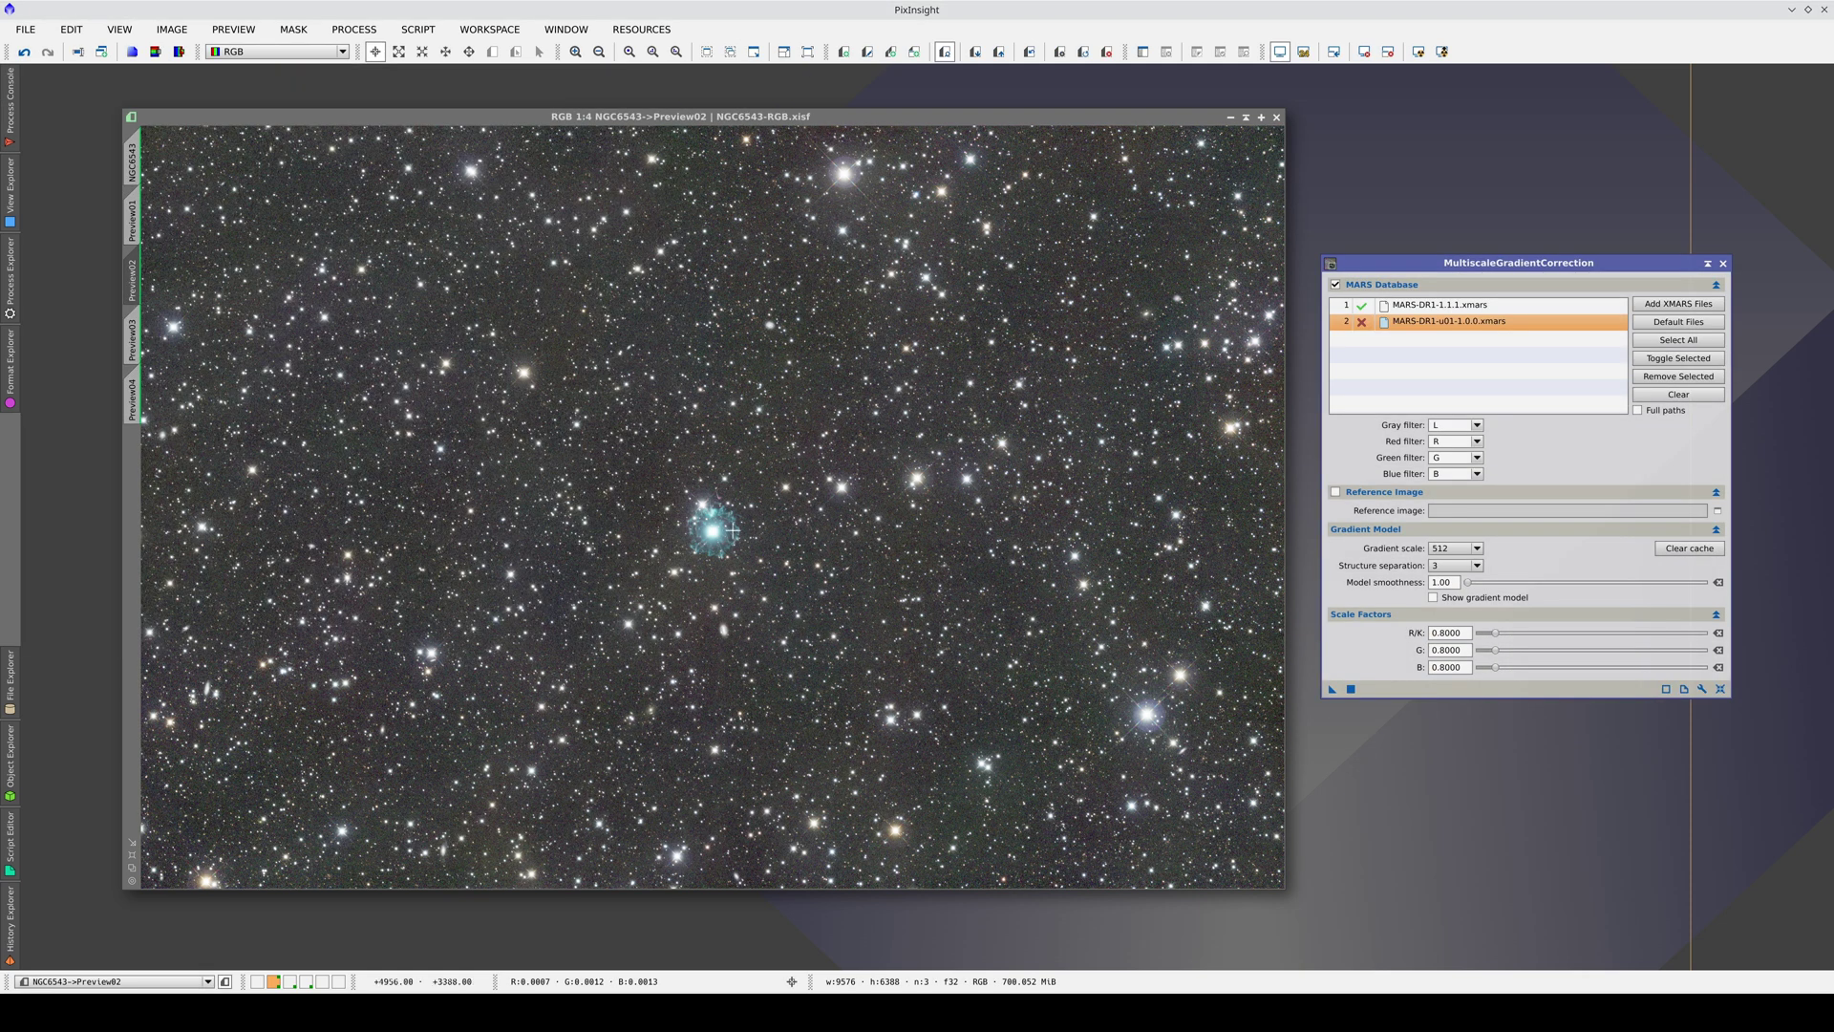
click(133, 339)
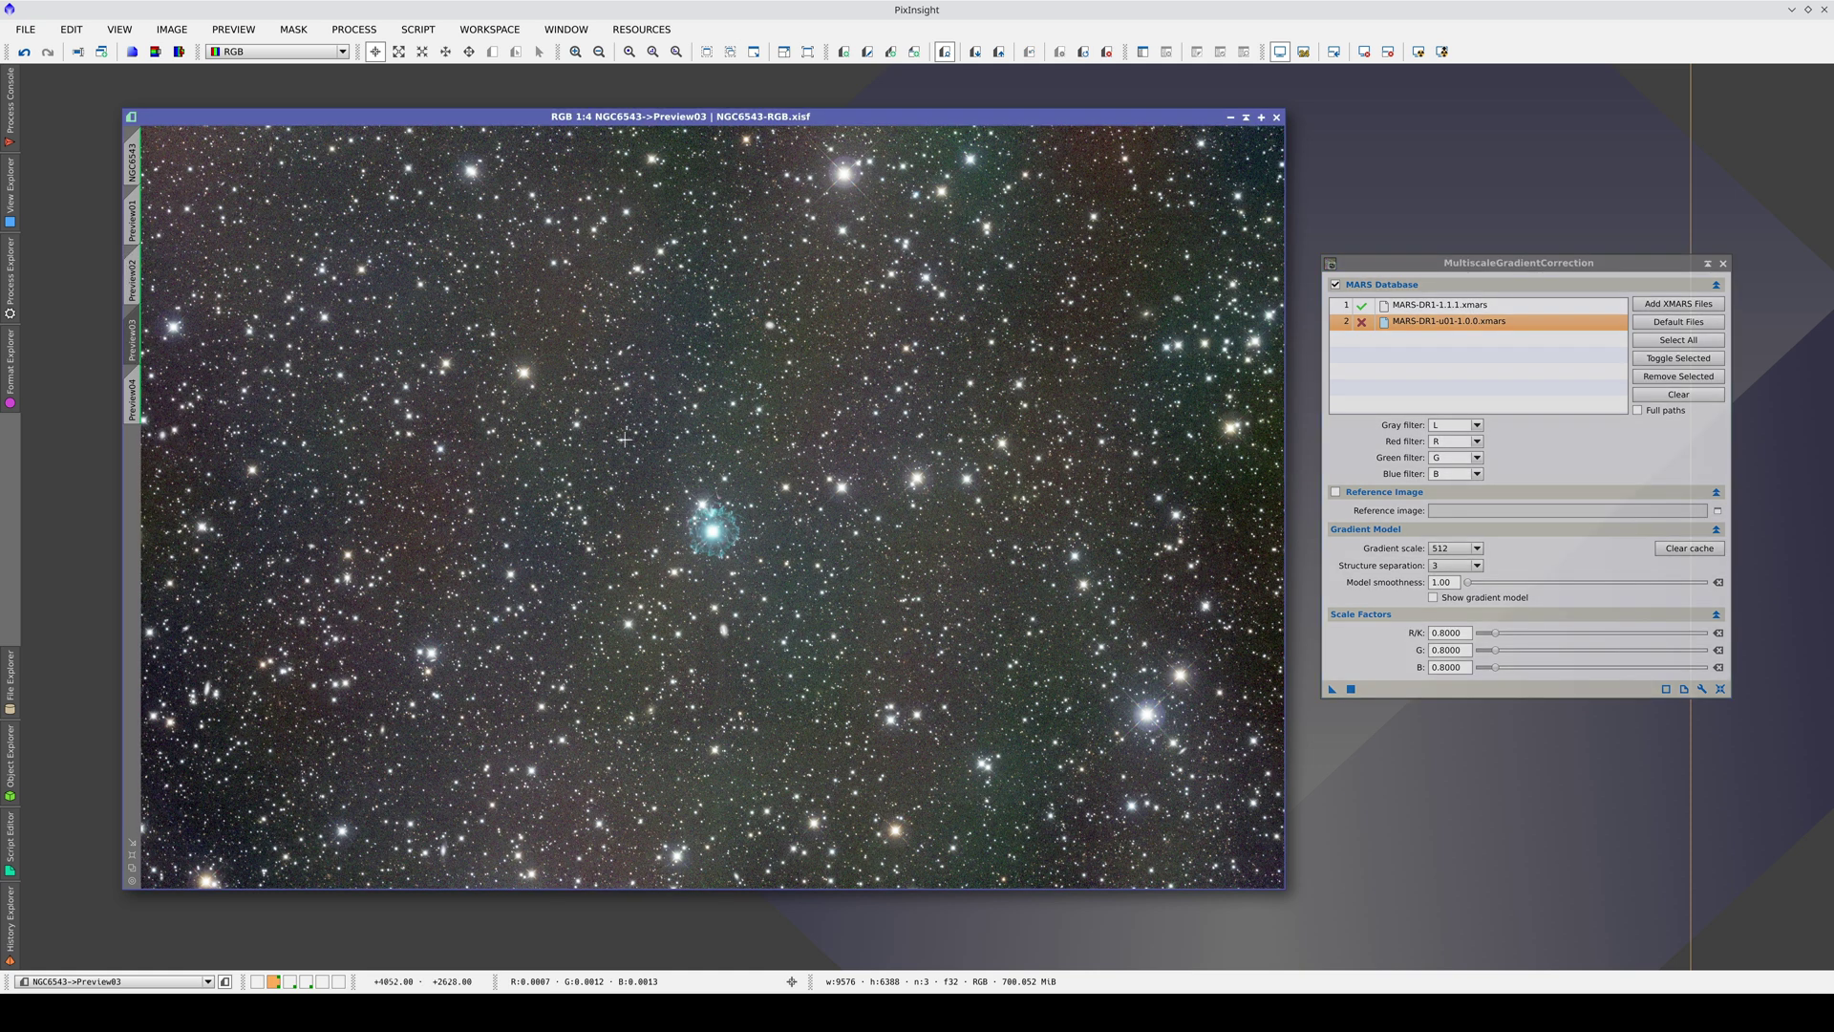
drag(1496, 638, 1492, 639)
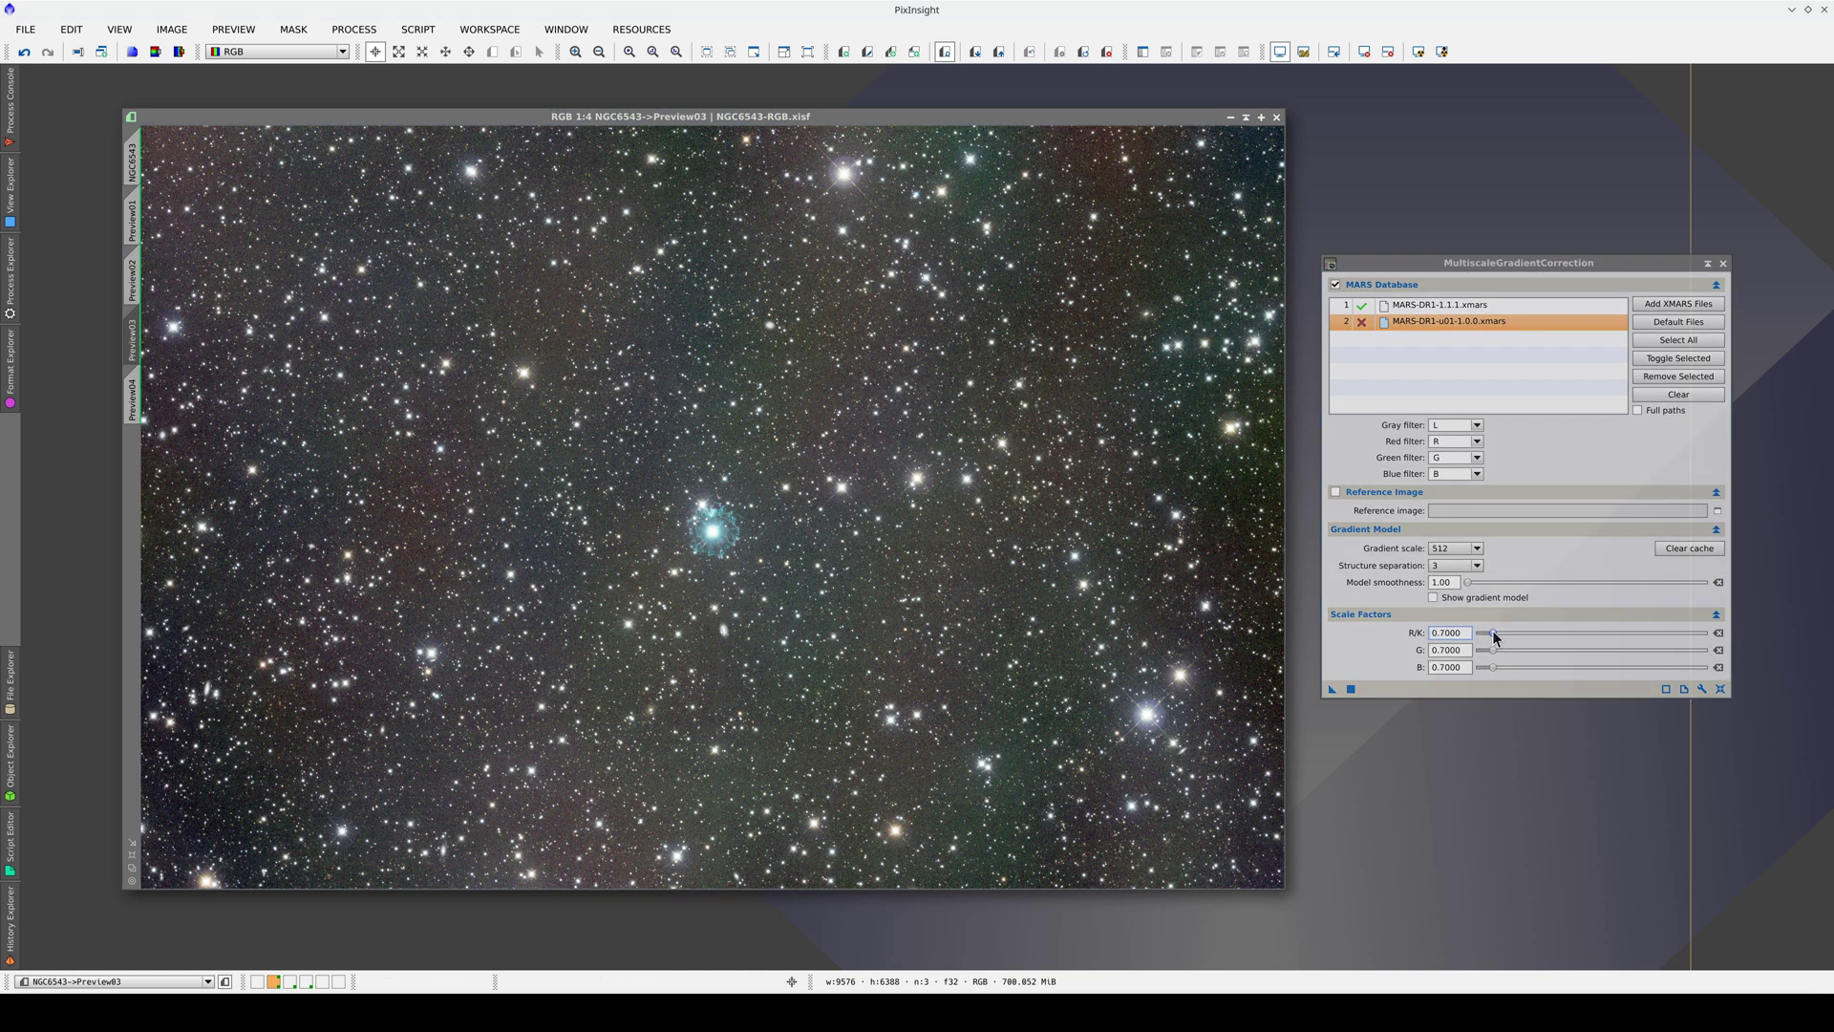
click(1351, 688)
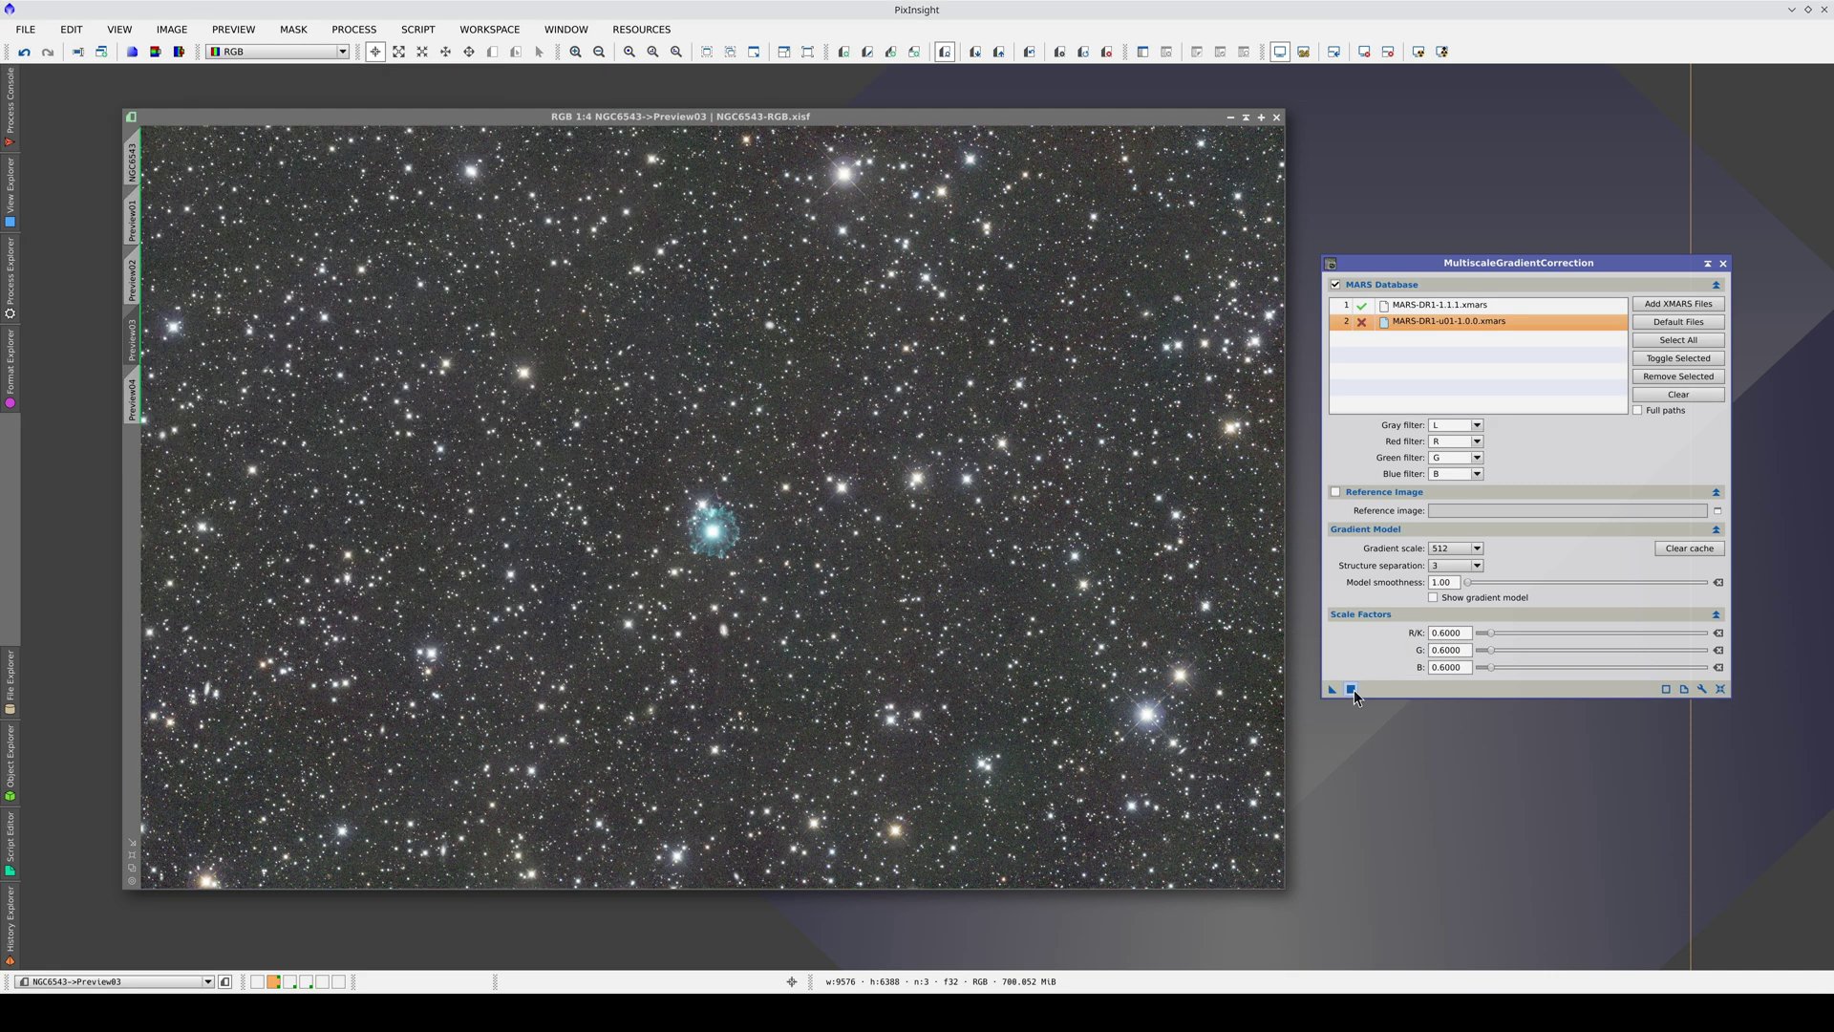
- Gradient-correct Preview04 with R, G and B scale factors of 0.4
click(132, 400)
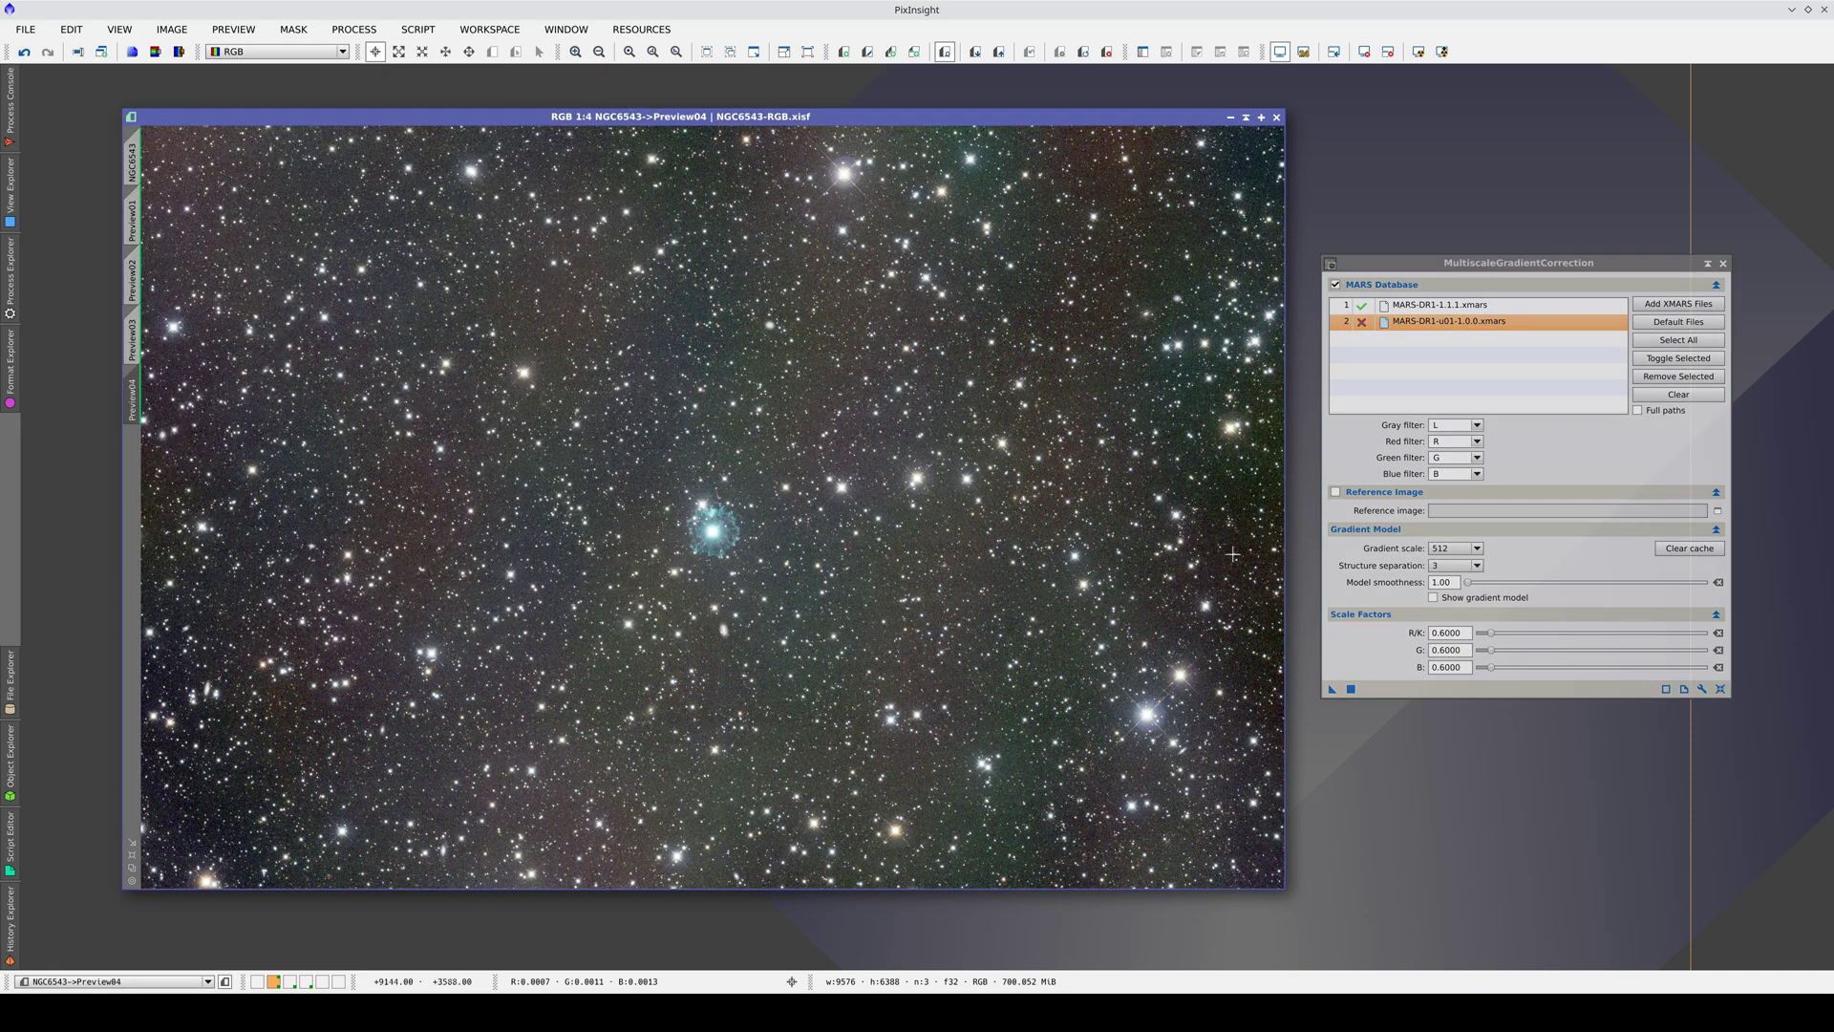
click(1495, 641)
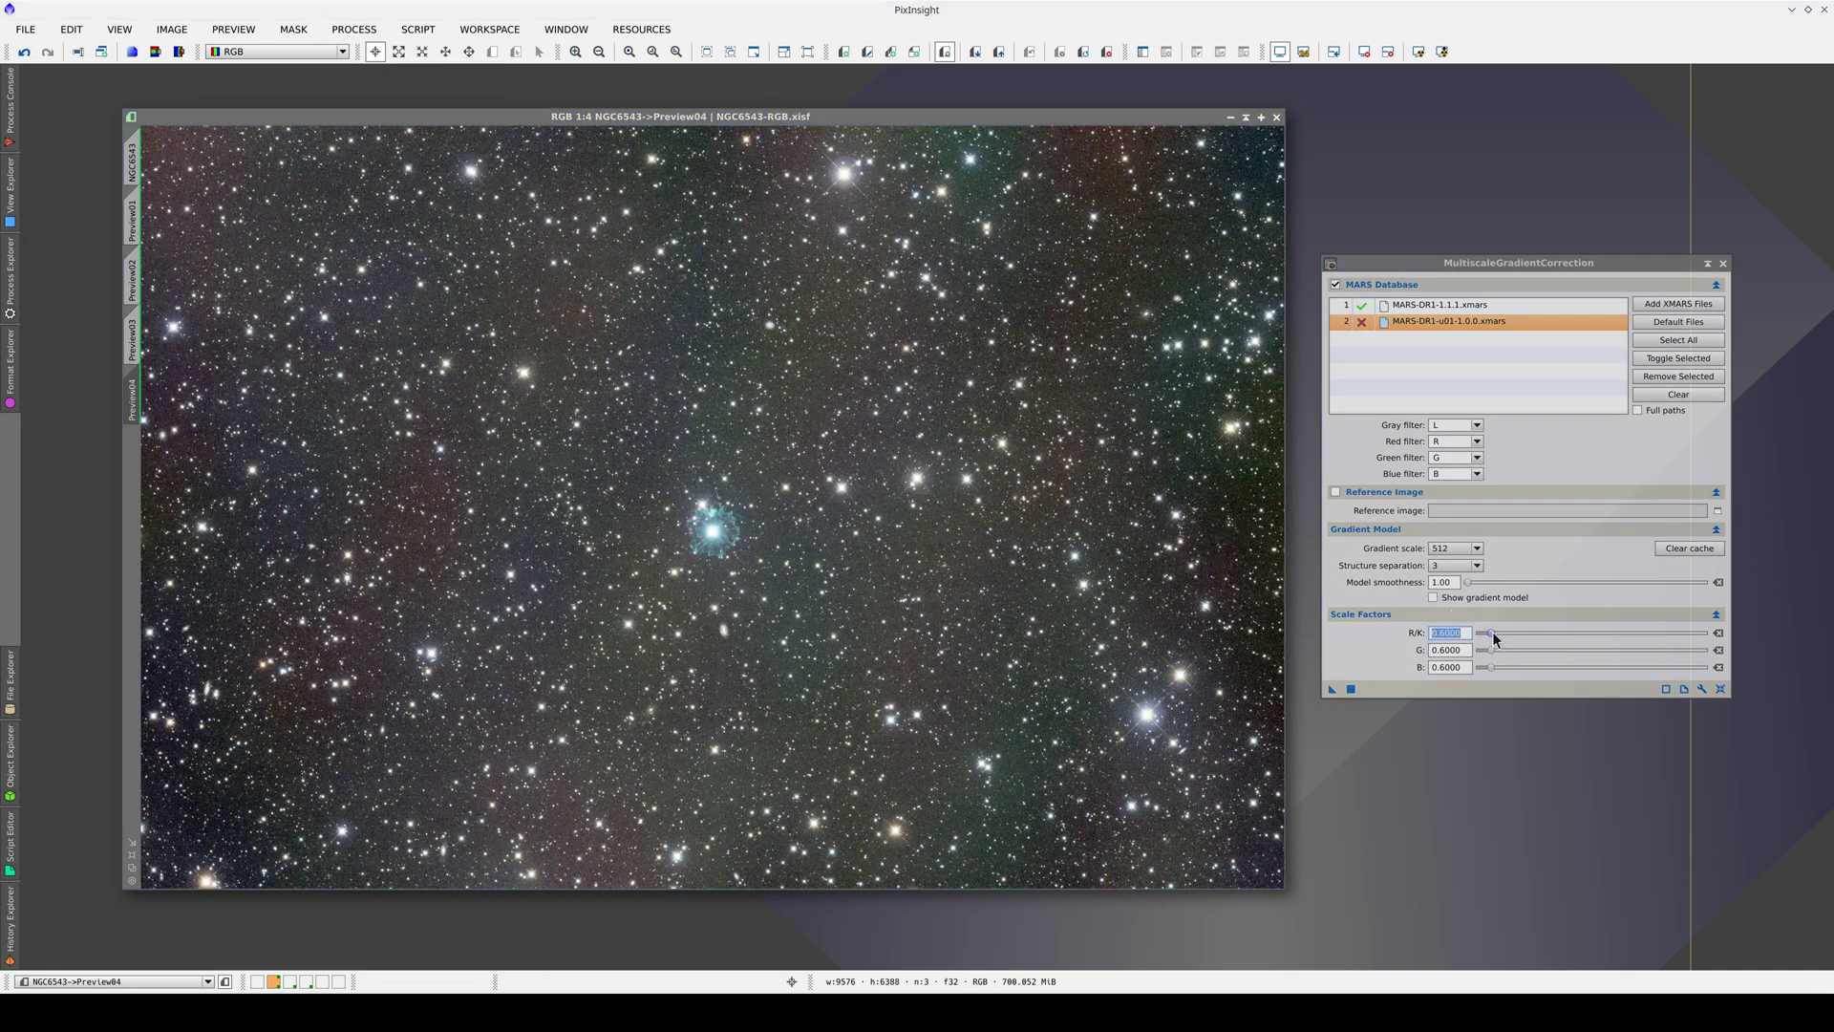
drag(1493, 634, 1488, 634)
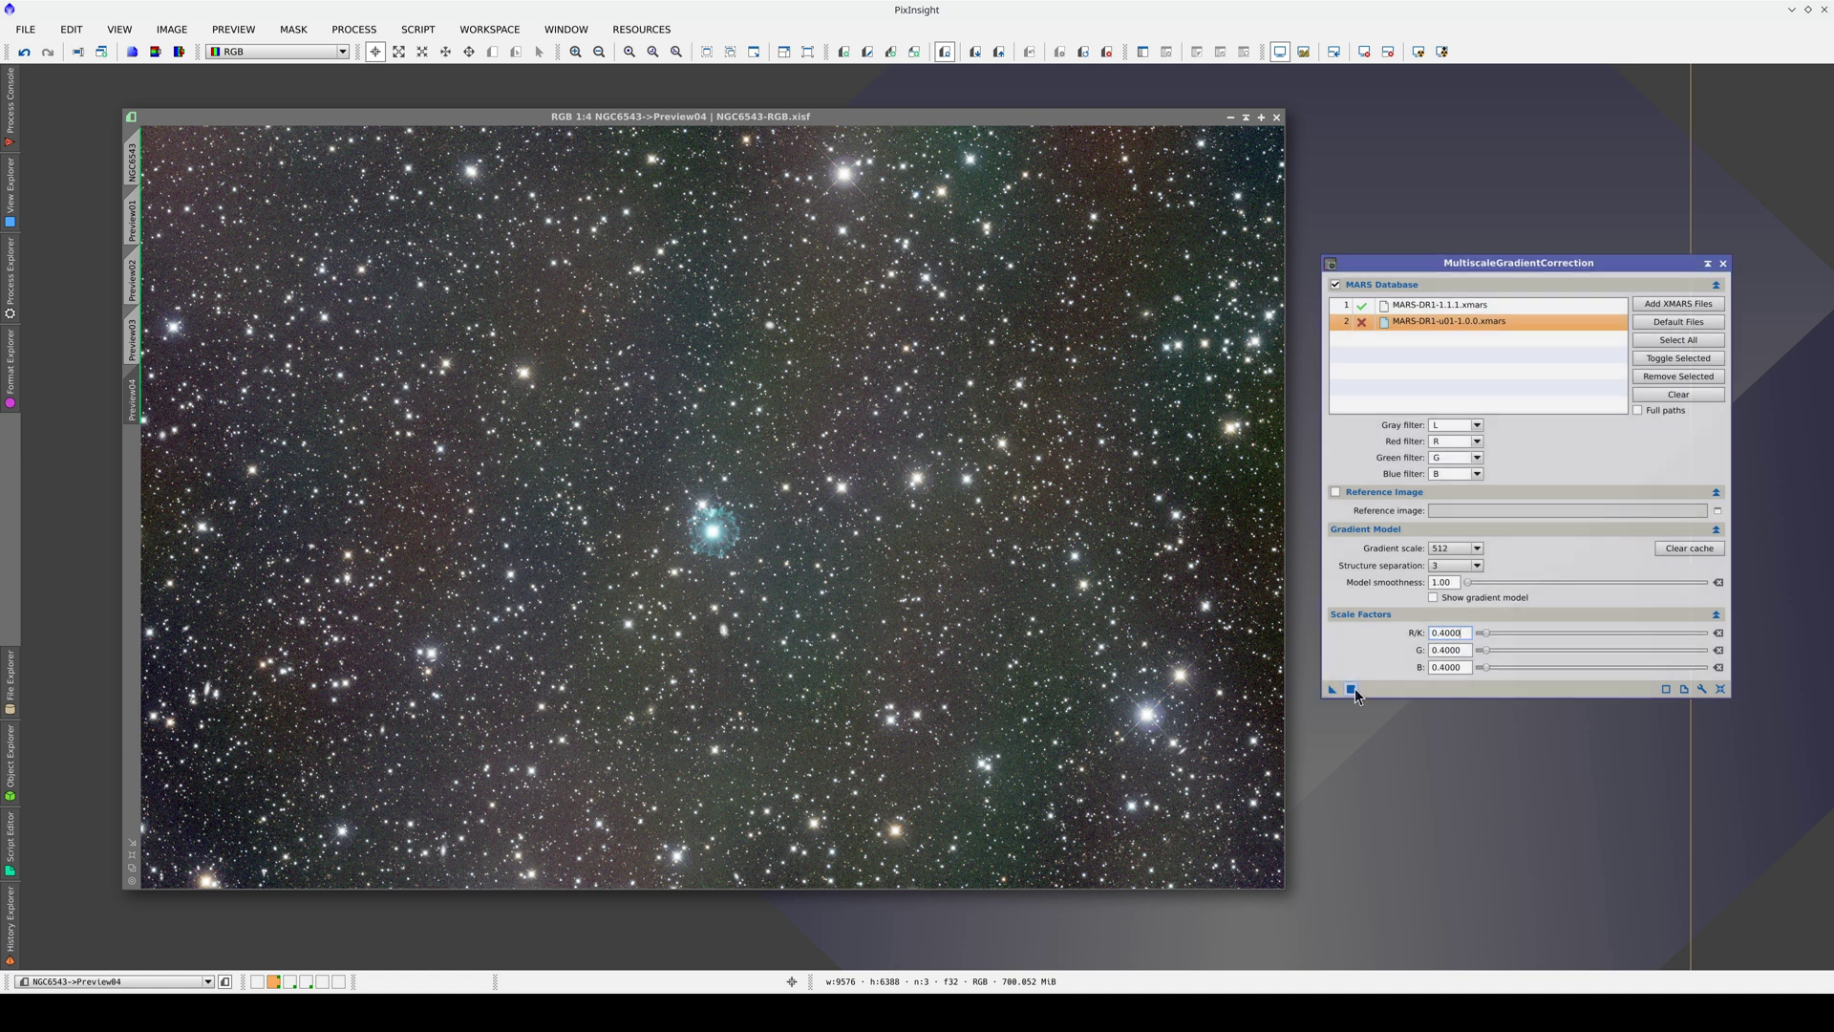
click(1352, 688)
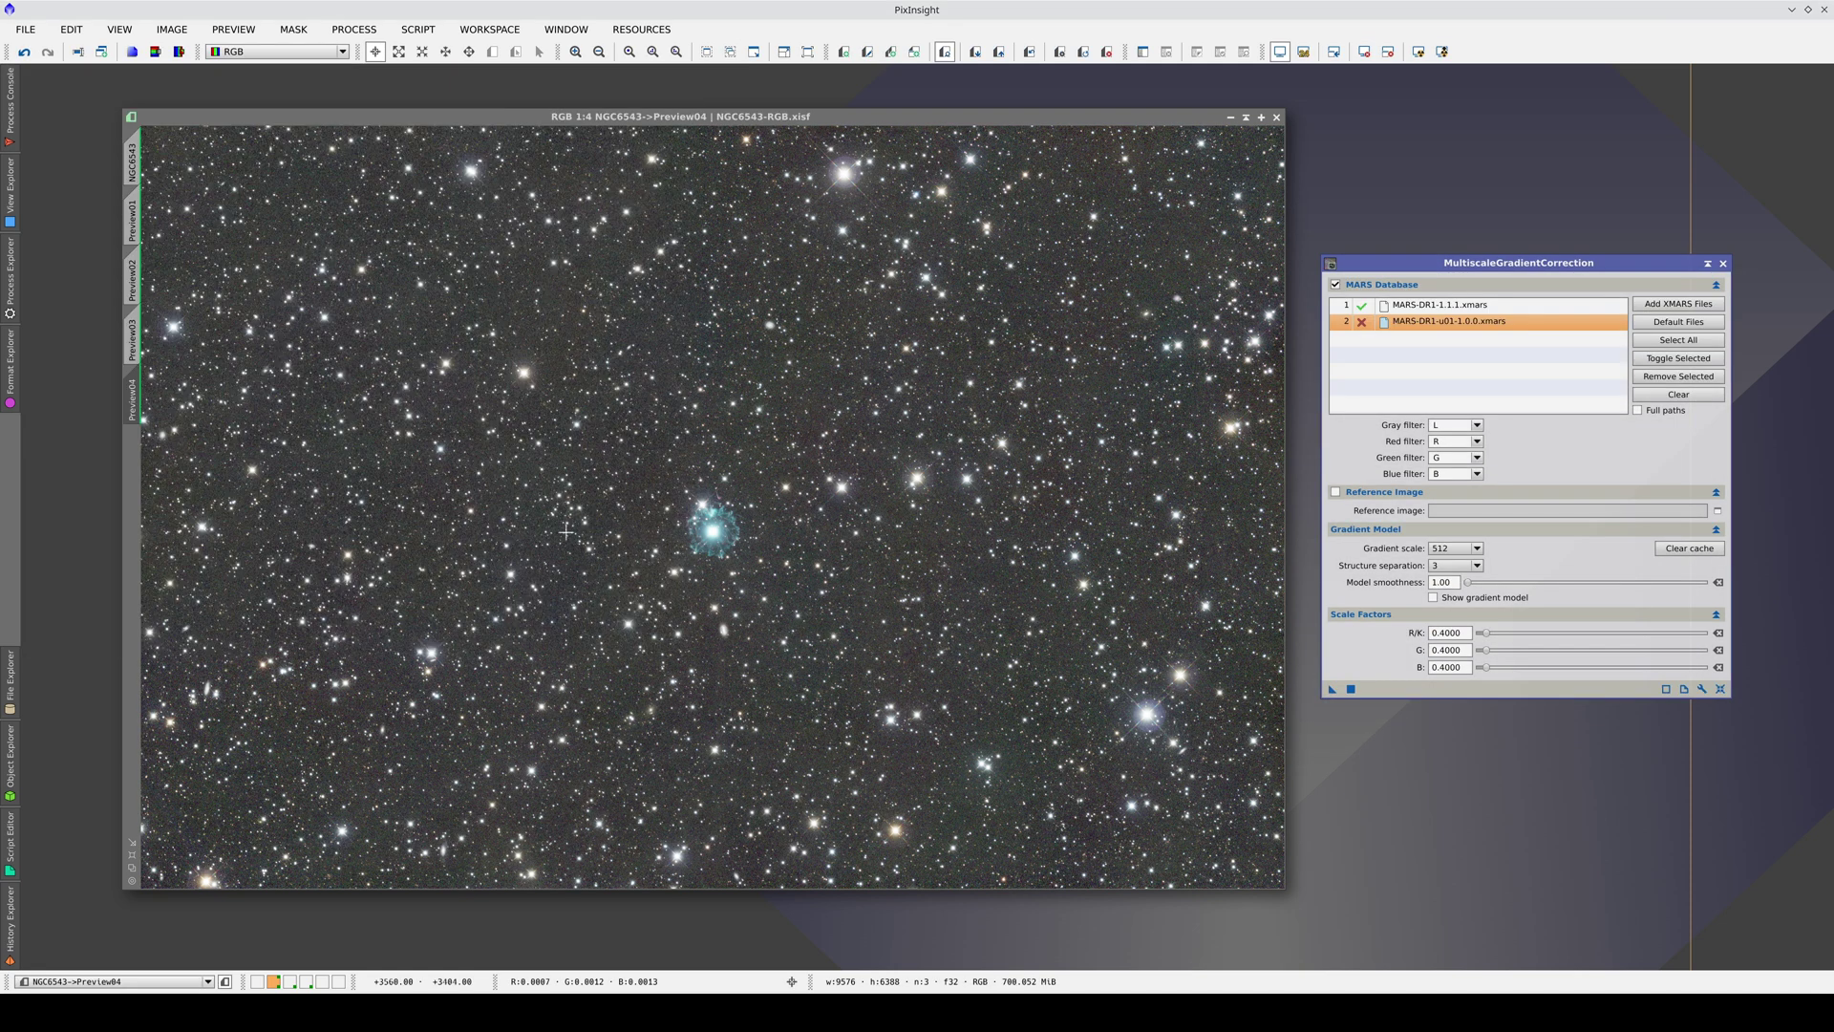
- Duplicate Preview04, correct the copy with 0.2 scale factors, then view Preview02
drag(149, 402, 141, 459)
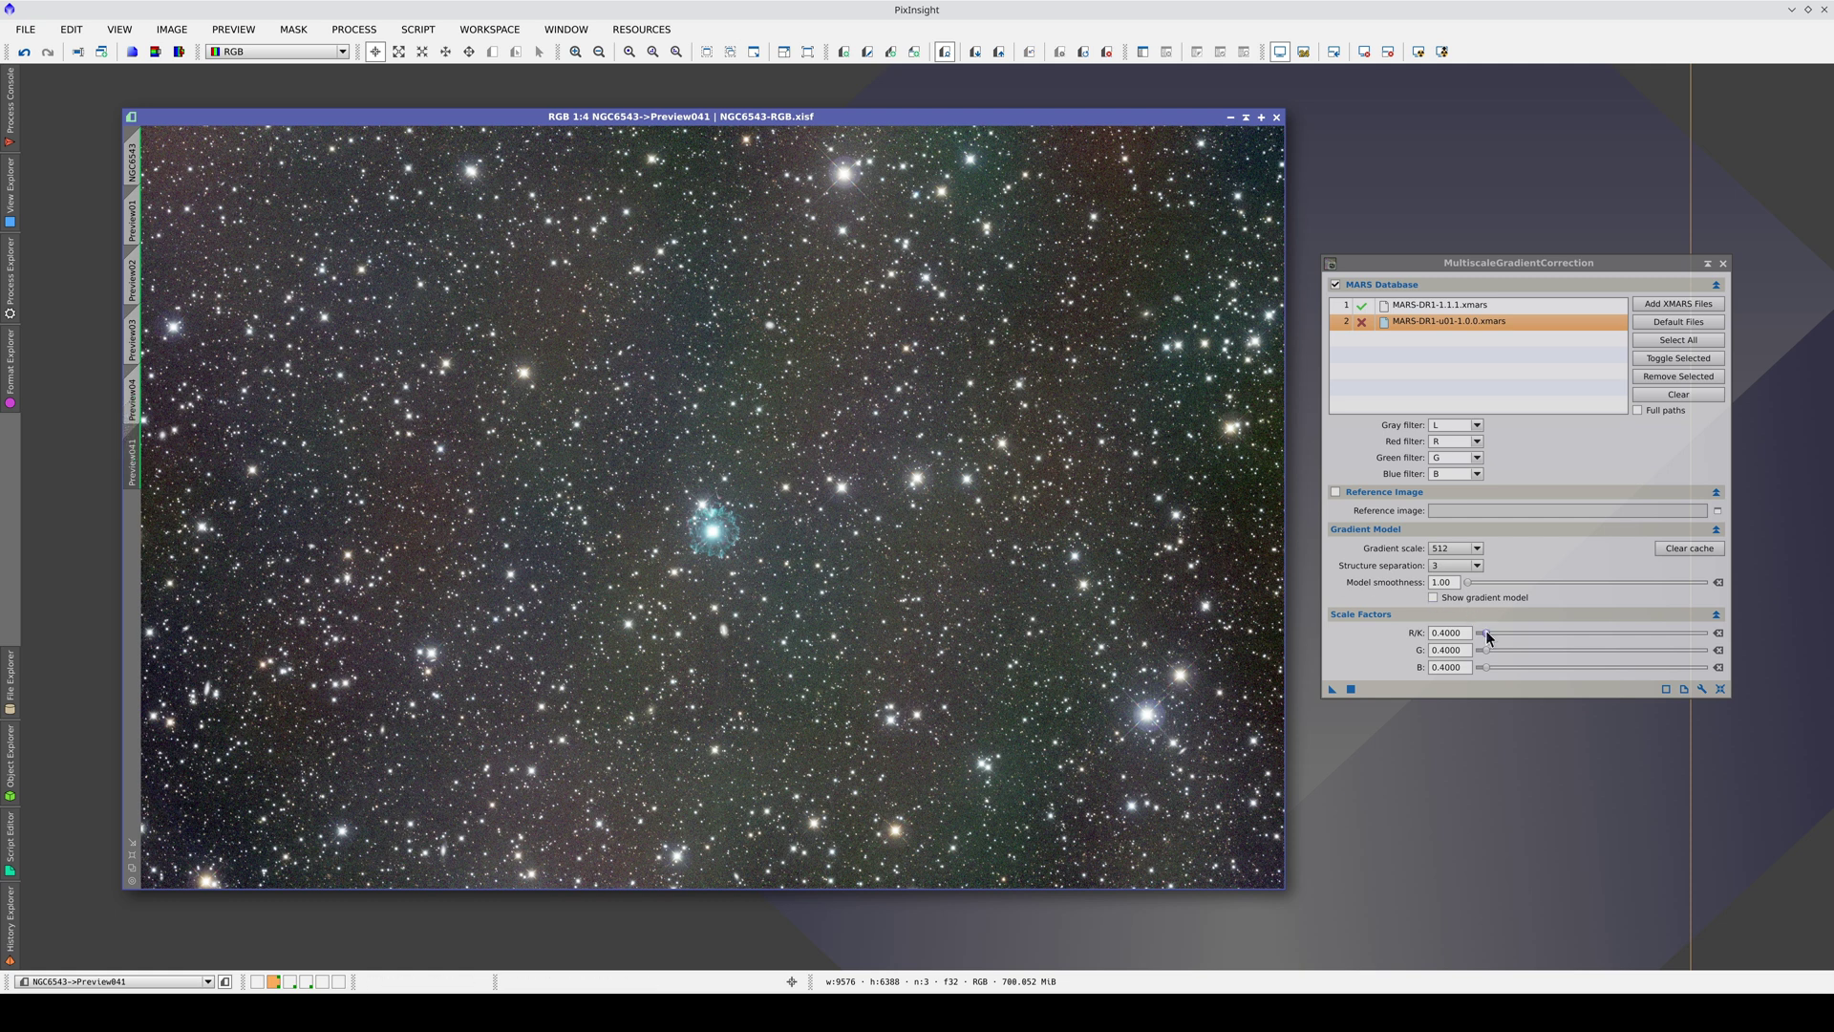
scroll(1488, 635, down, 1)
scroll(1487, 637, down, 1)
click(1350, 689)
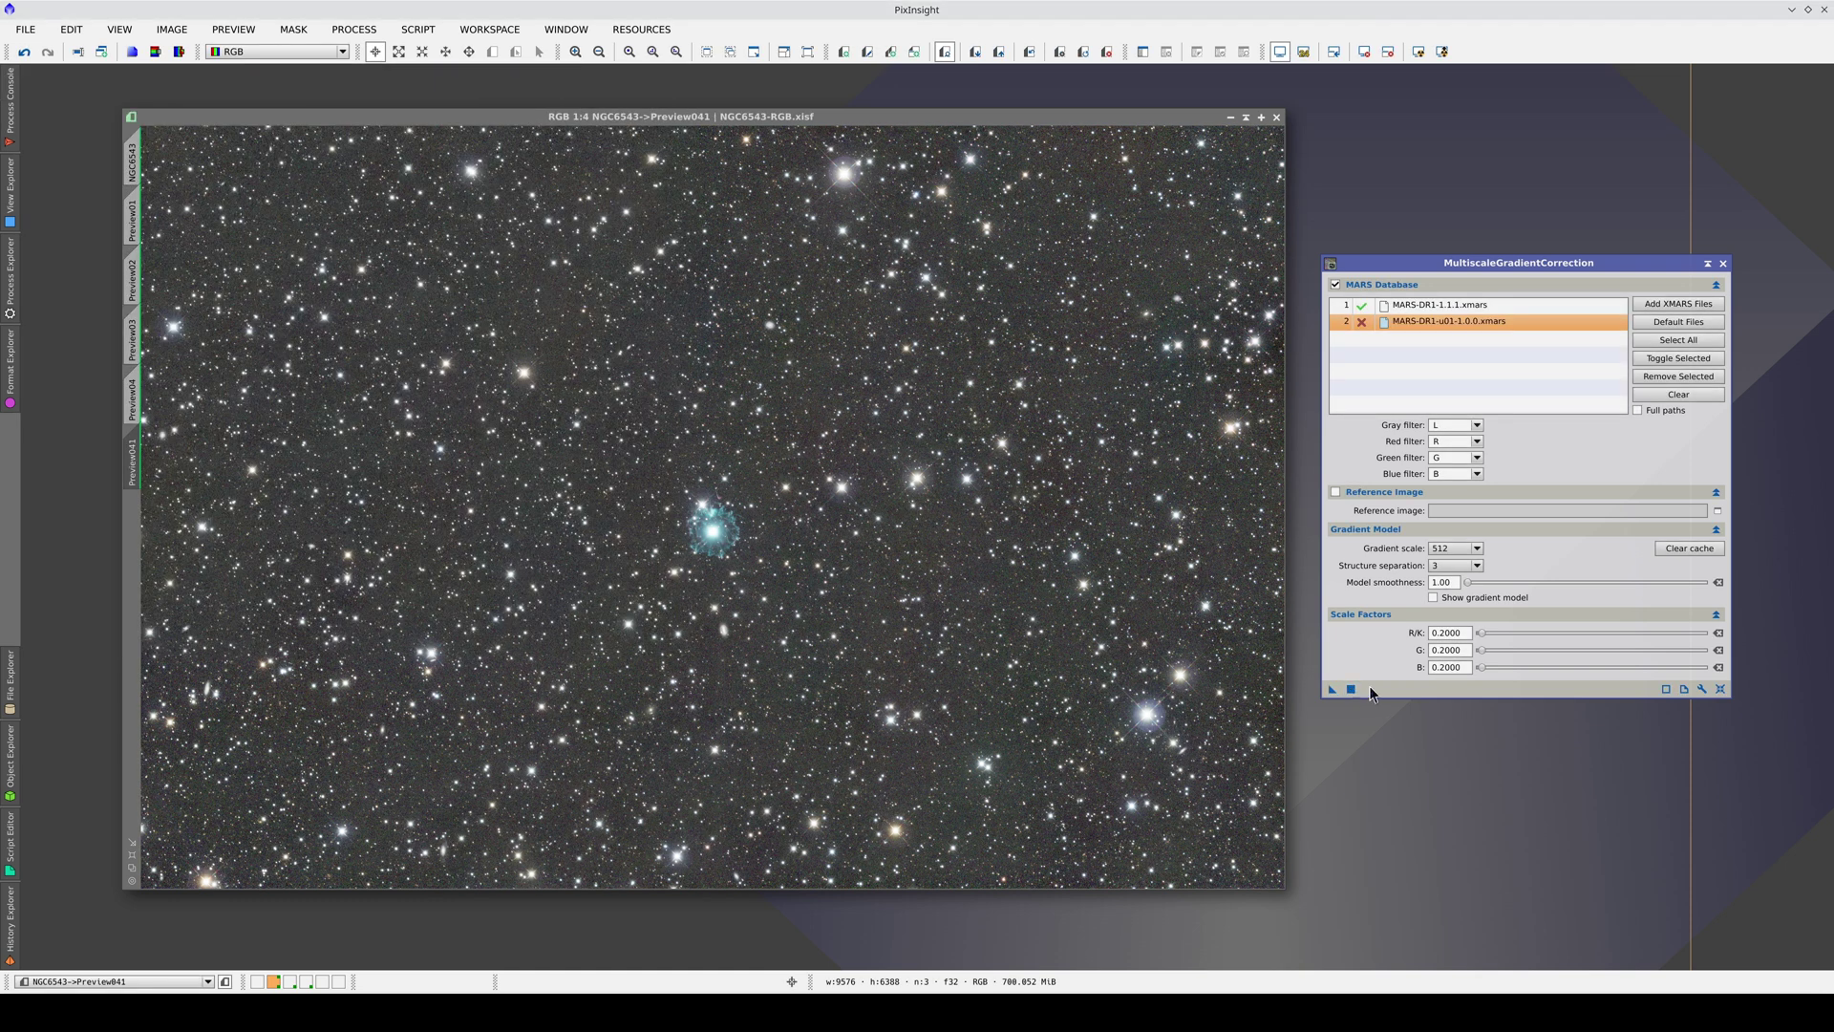
click(137, 203)
click(136, 279)
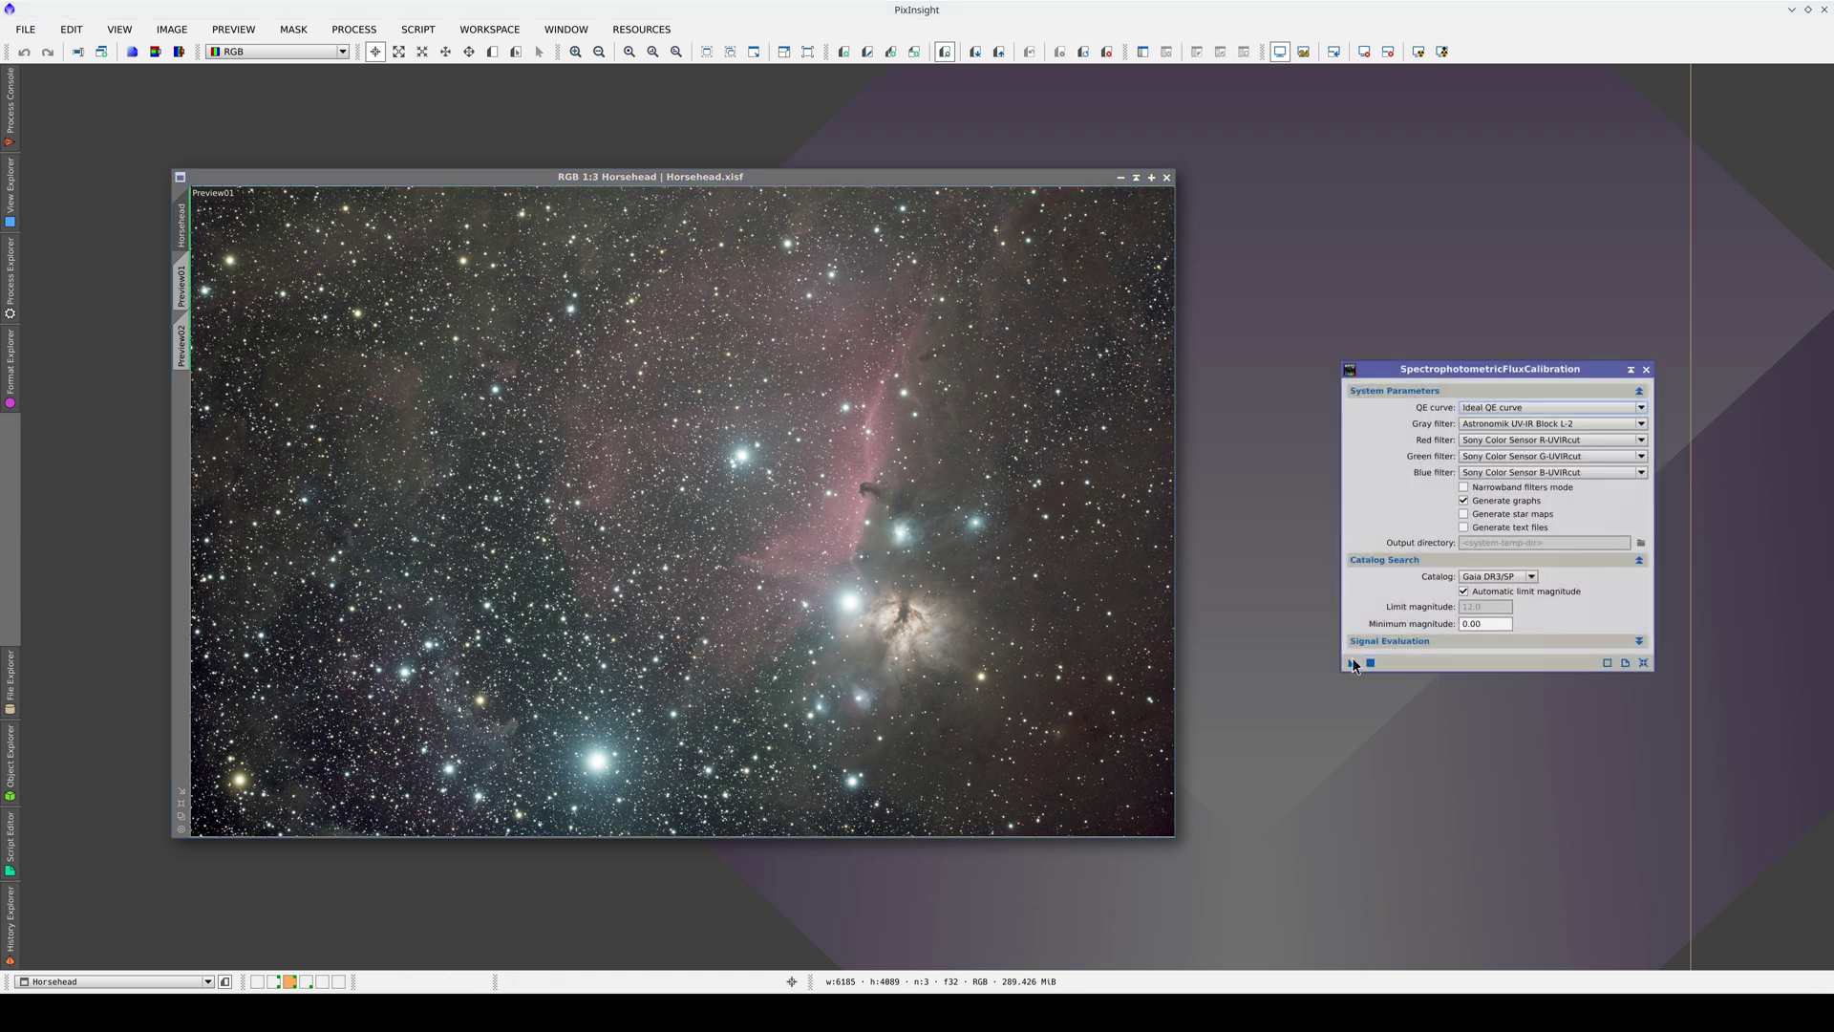
- Run SPCC on the Horsehead image, then close its graphs and settings window
drag(1352, 664, 1020, 657)
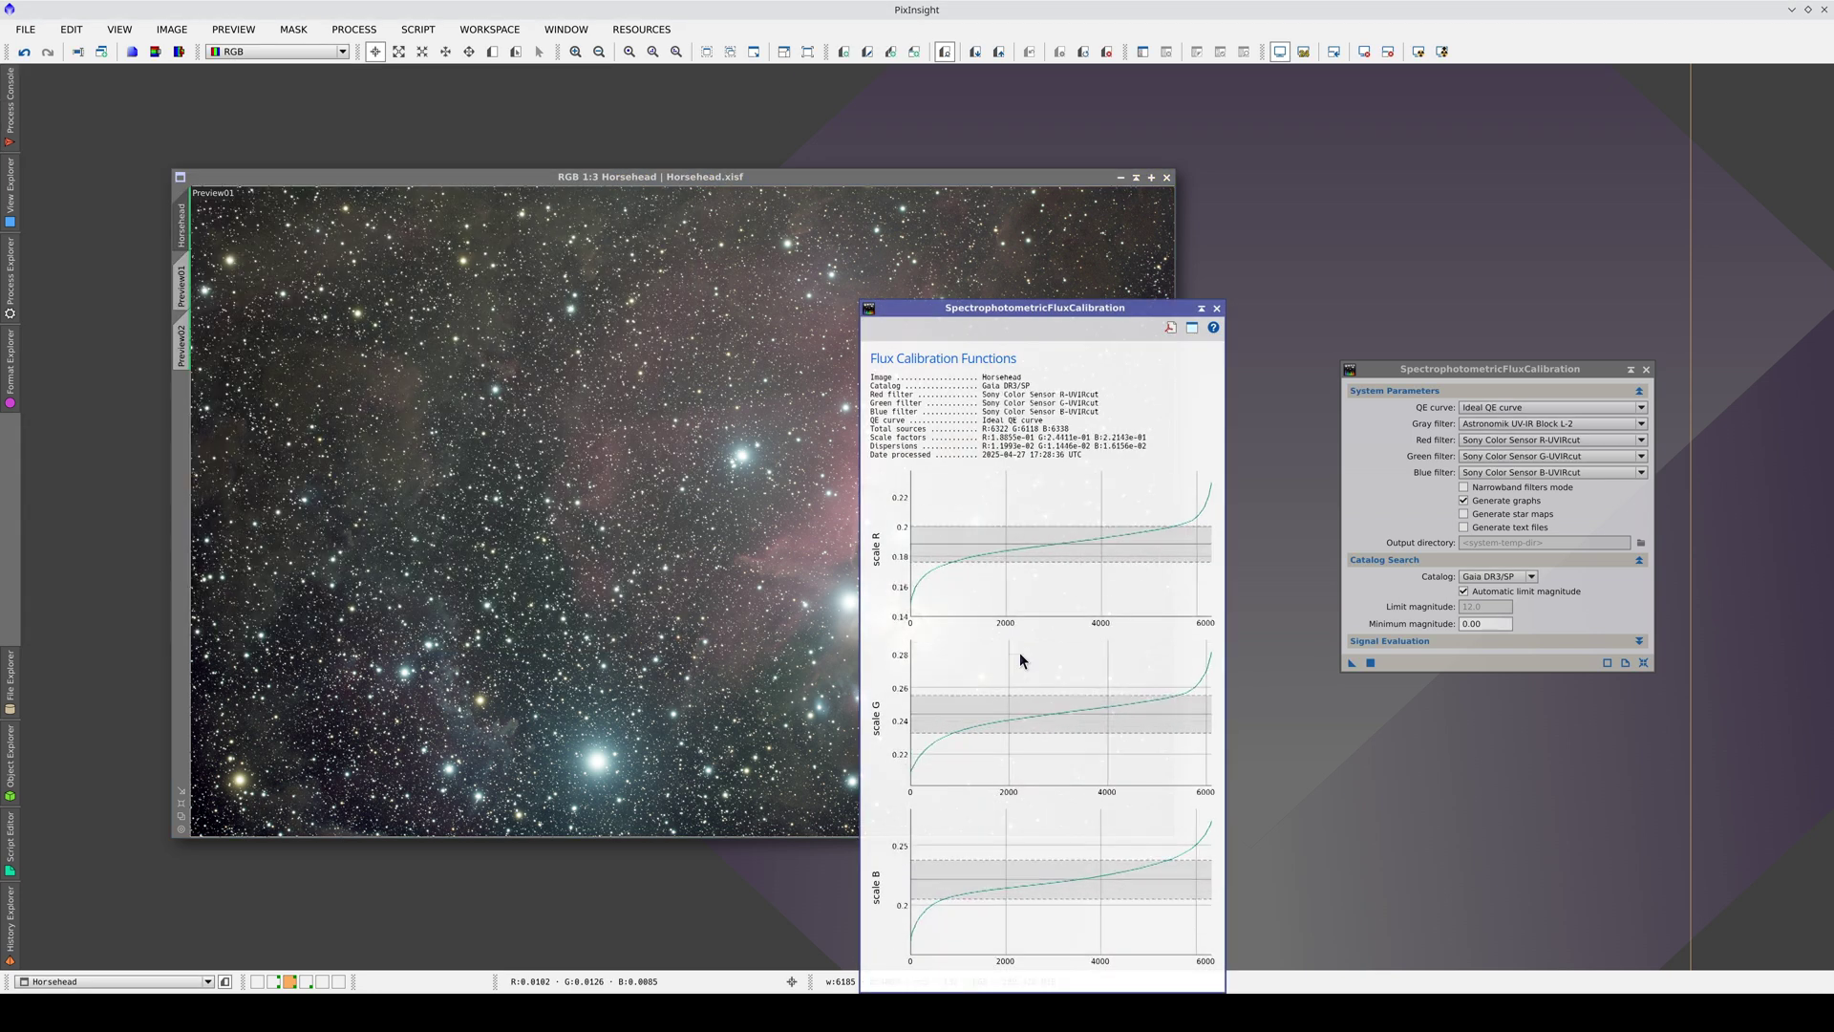
click(1216, 309)
click(1645, 371)
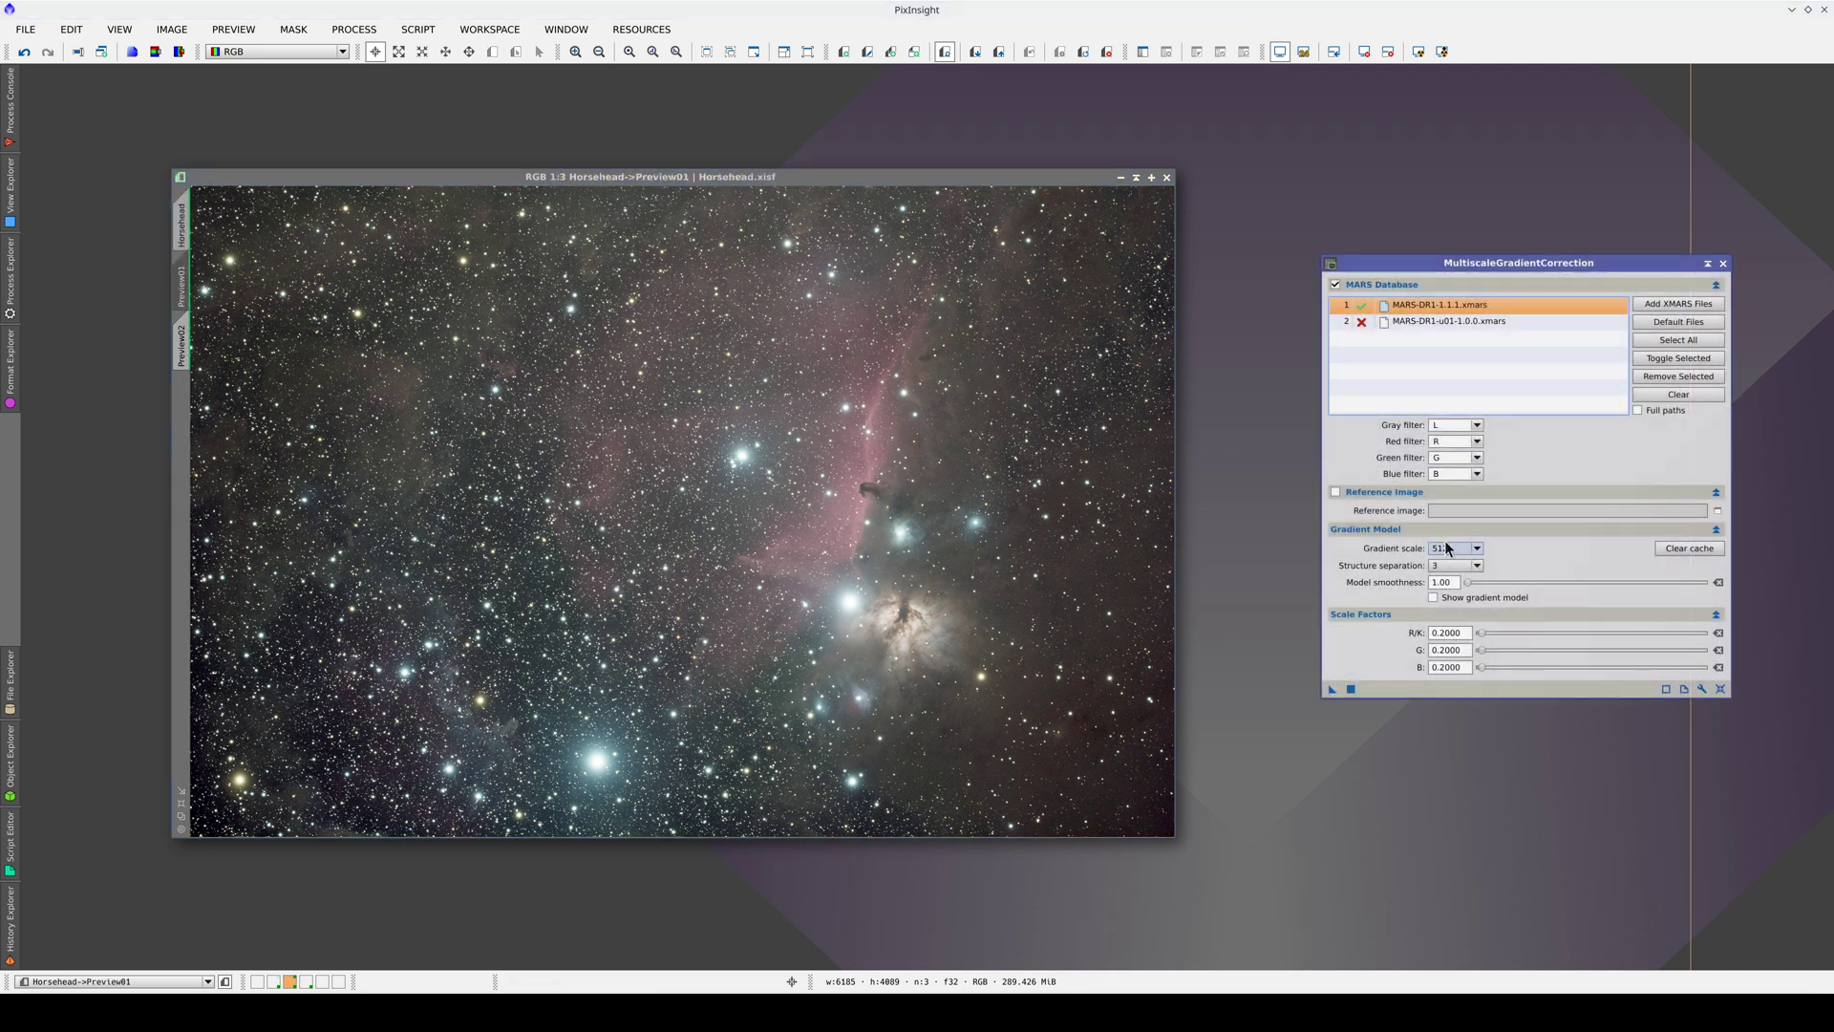
- Correct Horsehead Preview01 with gradient scale 1024 and 1.0 scale factors, comparing before and after
click(1450, 548)
click(1445, 638)
click(1719, 635)
drag(1333, 687, 890, 622)
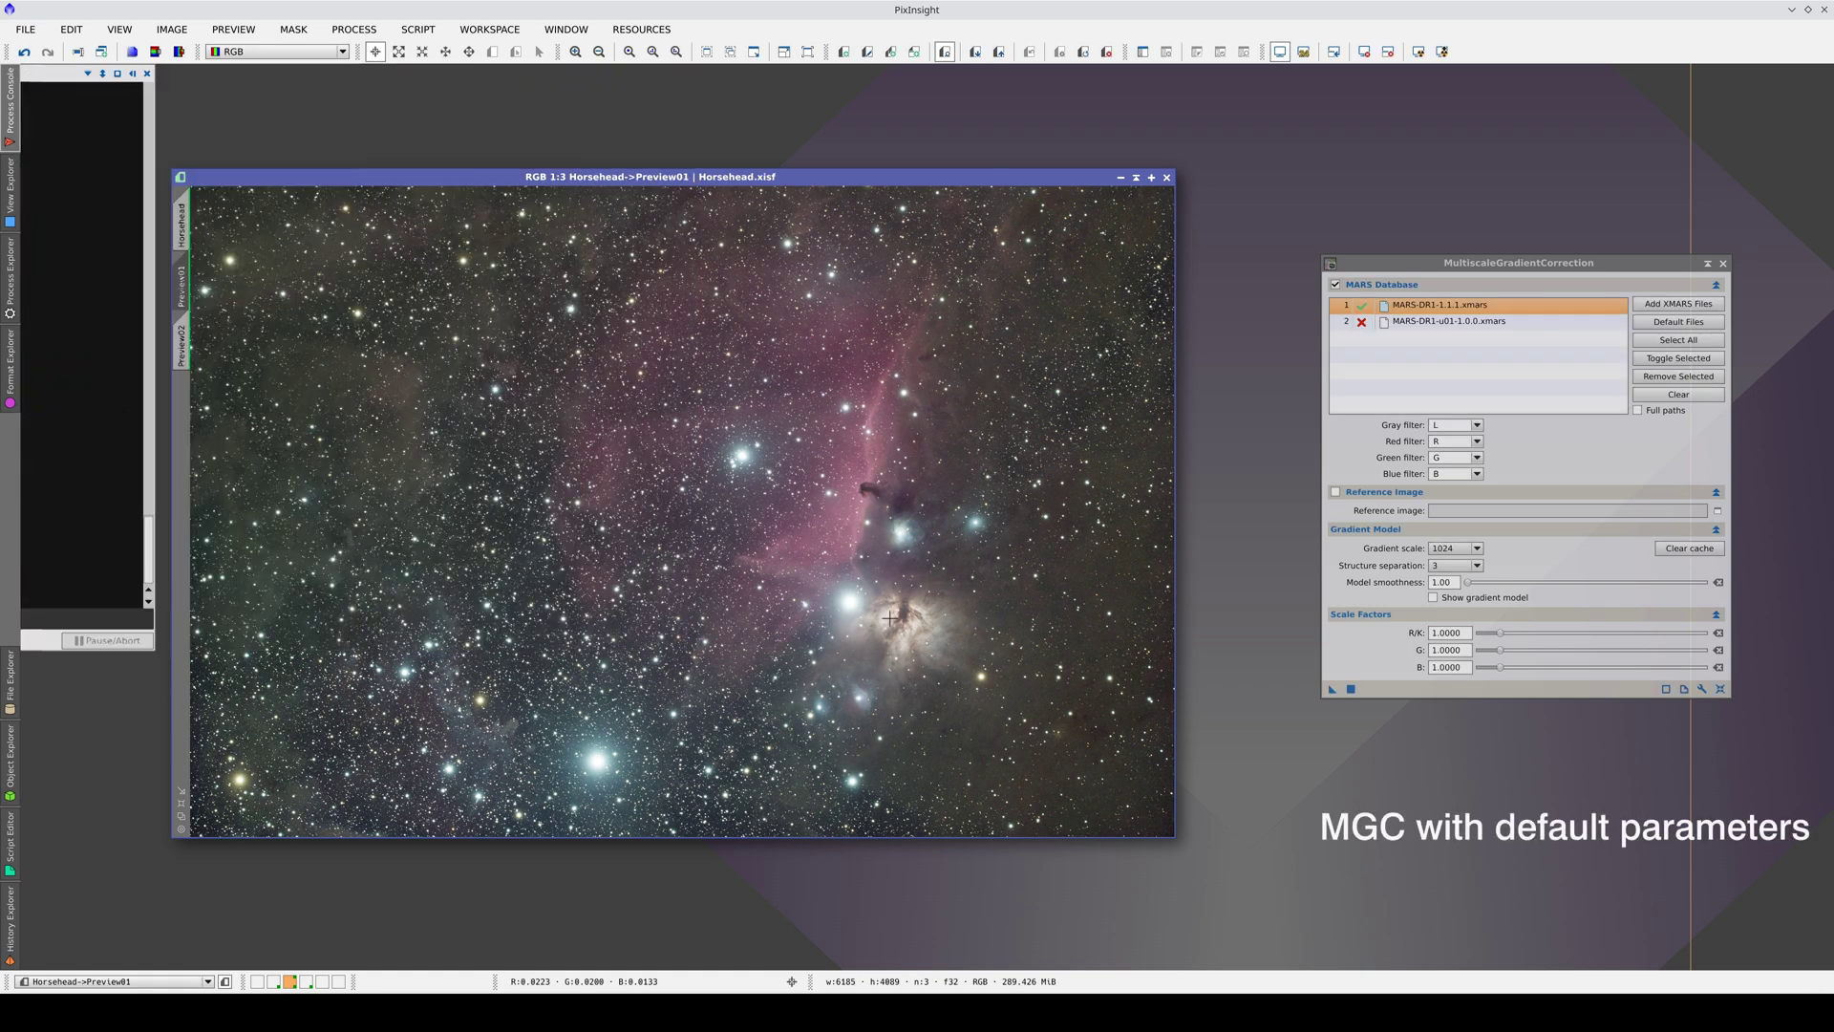
key(ctrl+z)
key(ctrl+y)
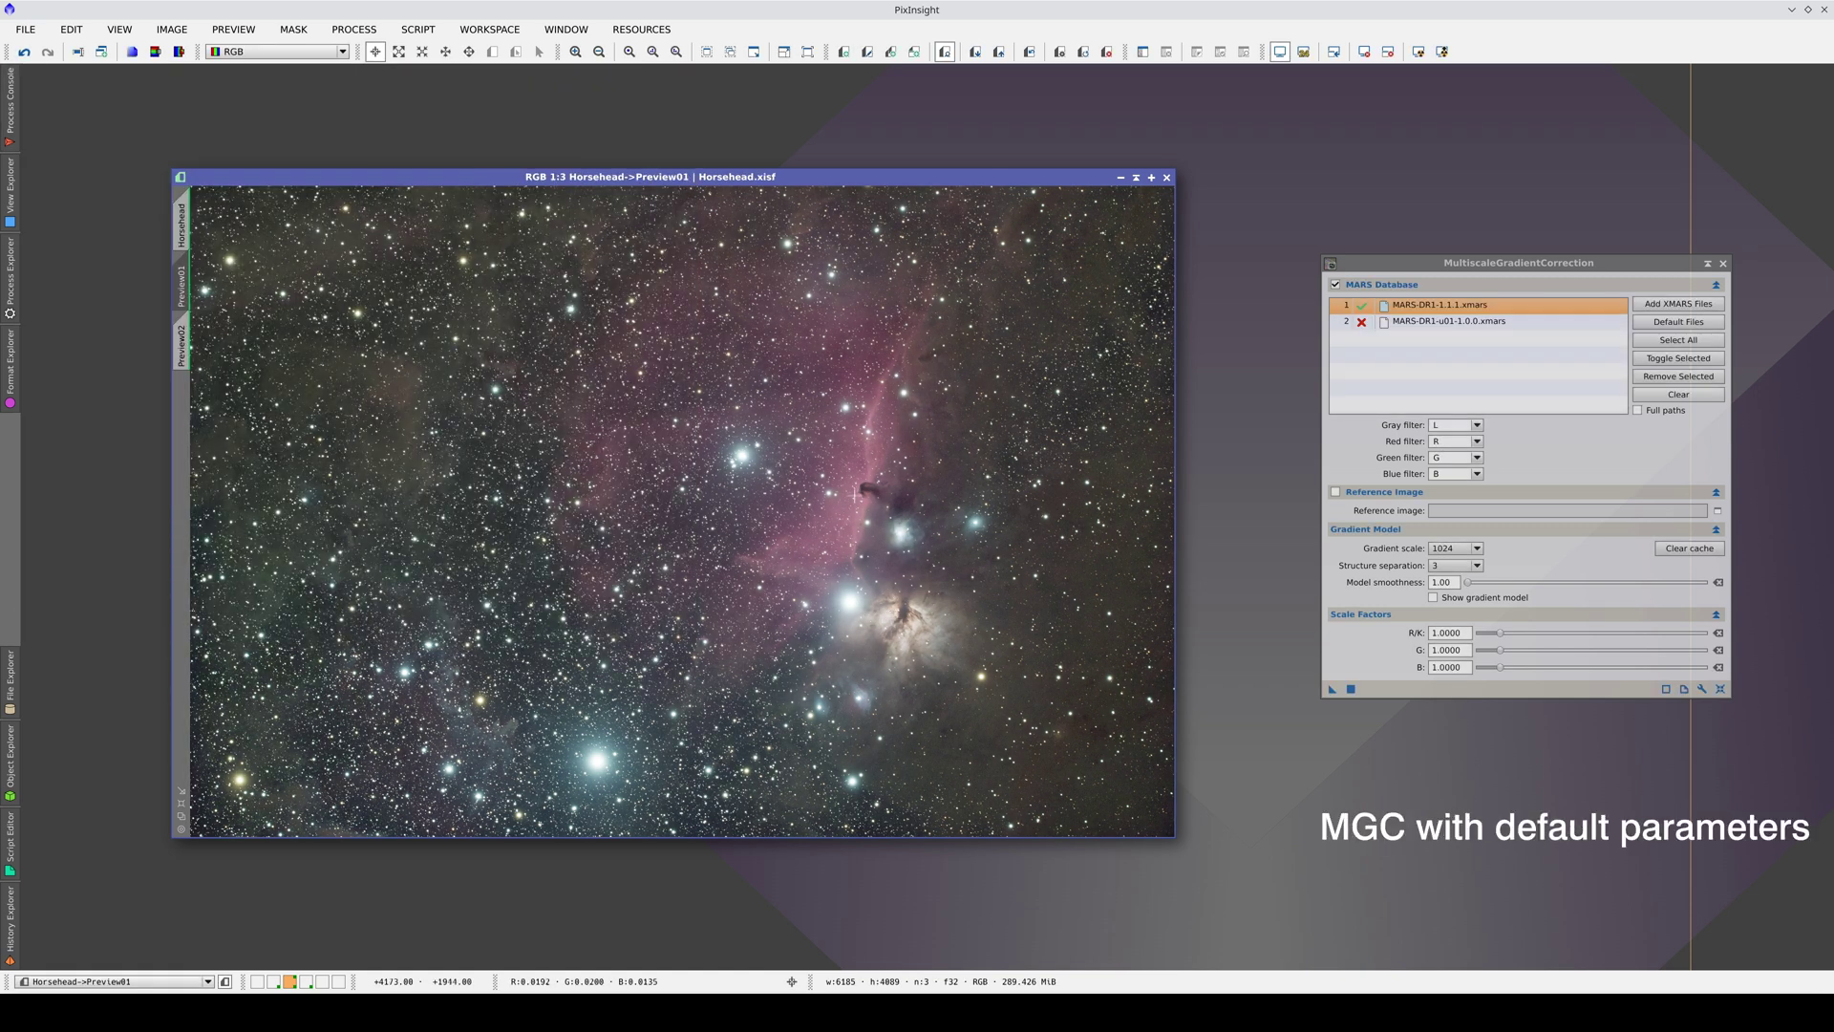
- Compare with the original, rerun Preview01 with scale factors 1.2, then show Preview02
key(ctrl+z)
key(ctrl+y)
drag(1501, 639, 1505, 635)
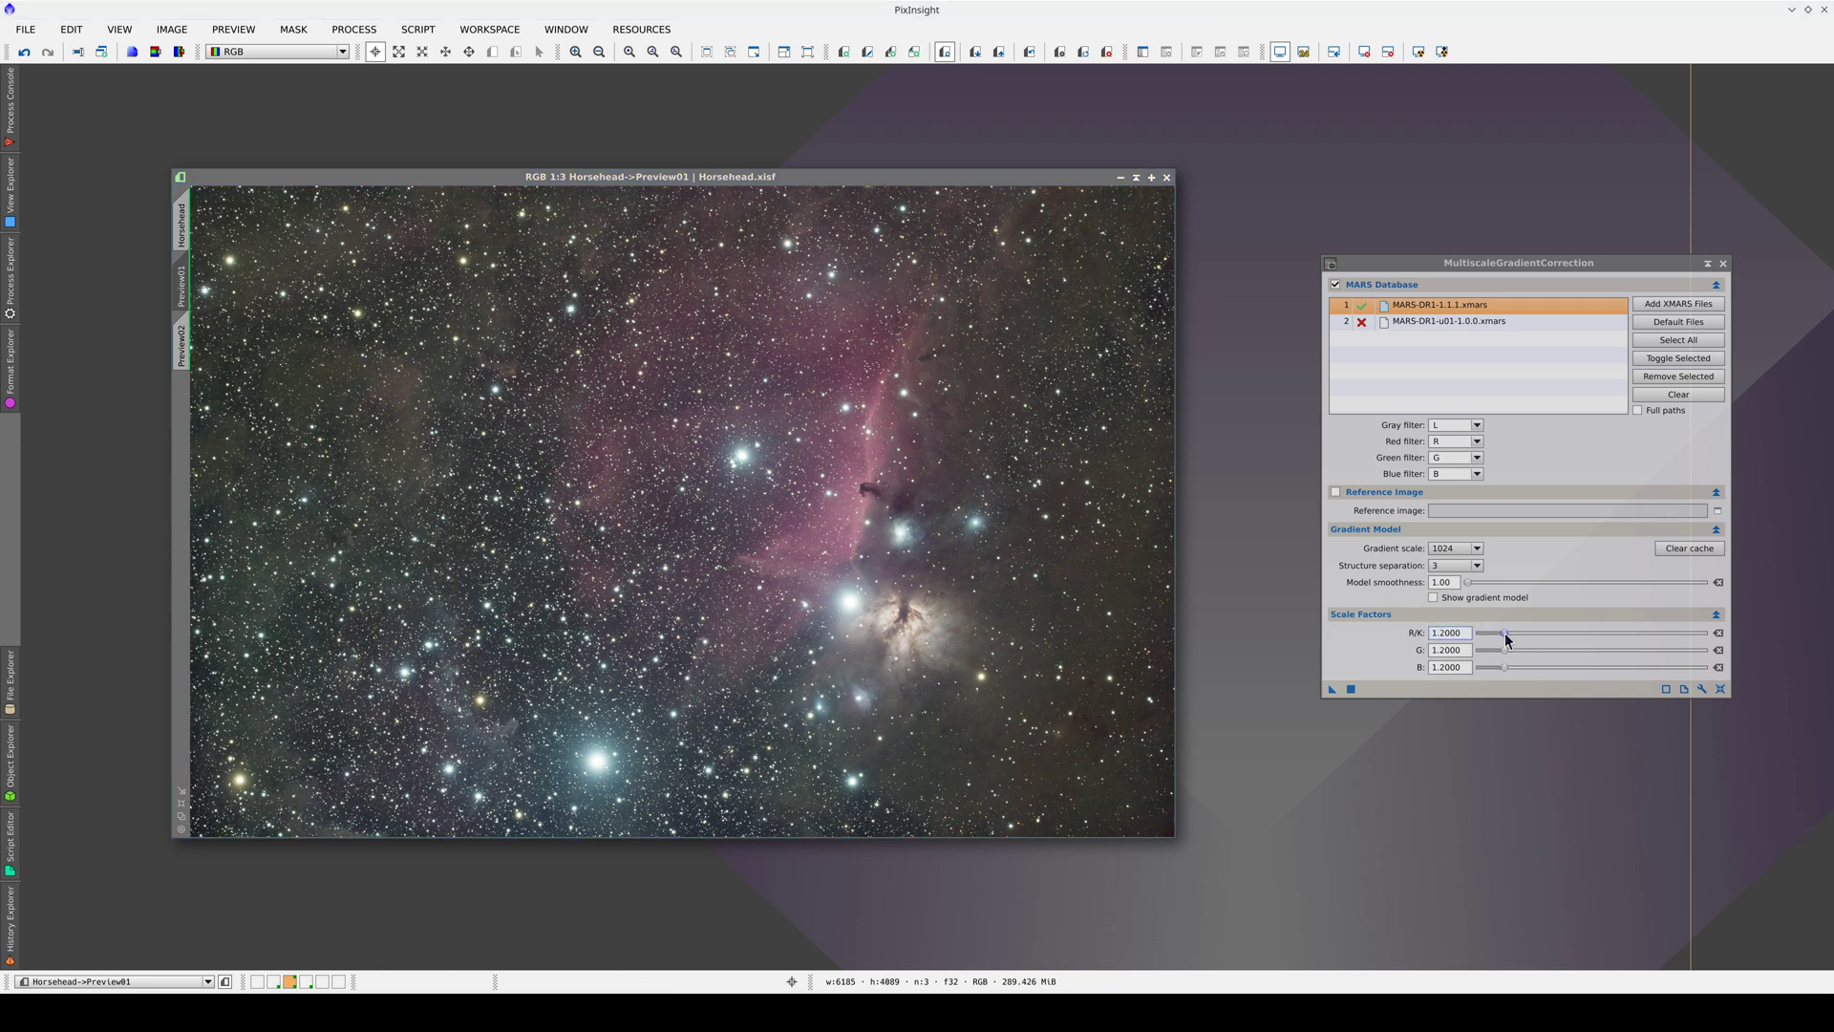
click(1351, 689)
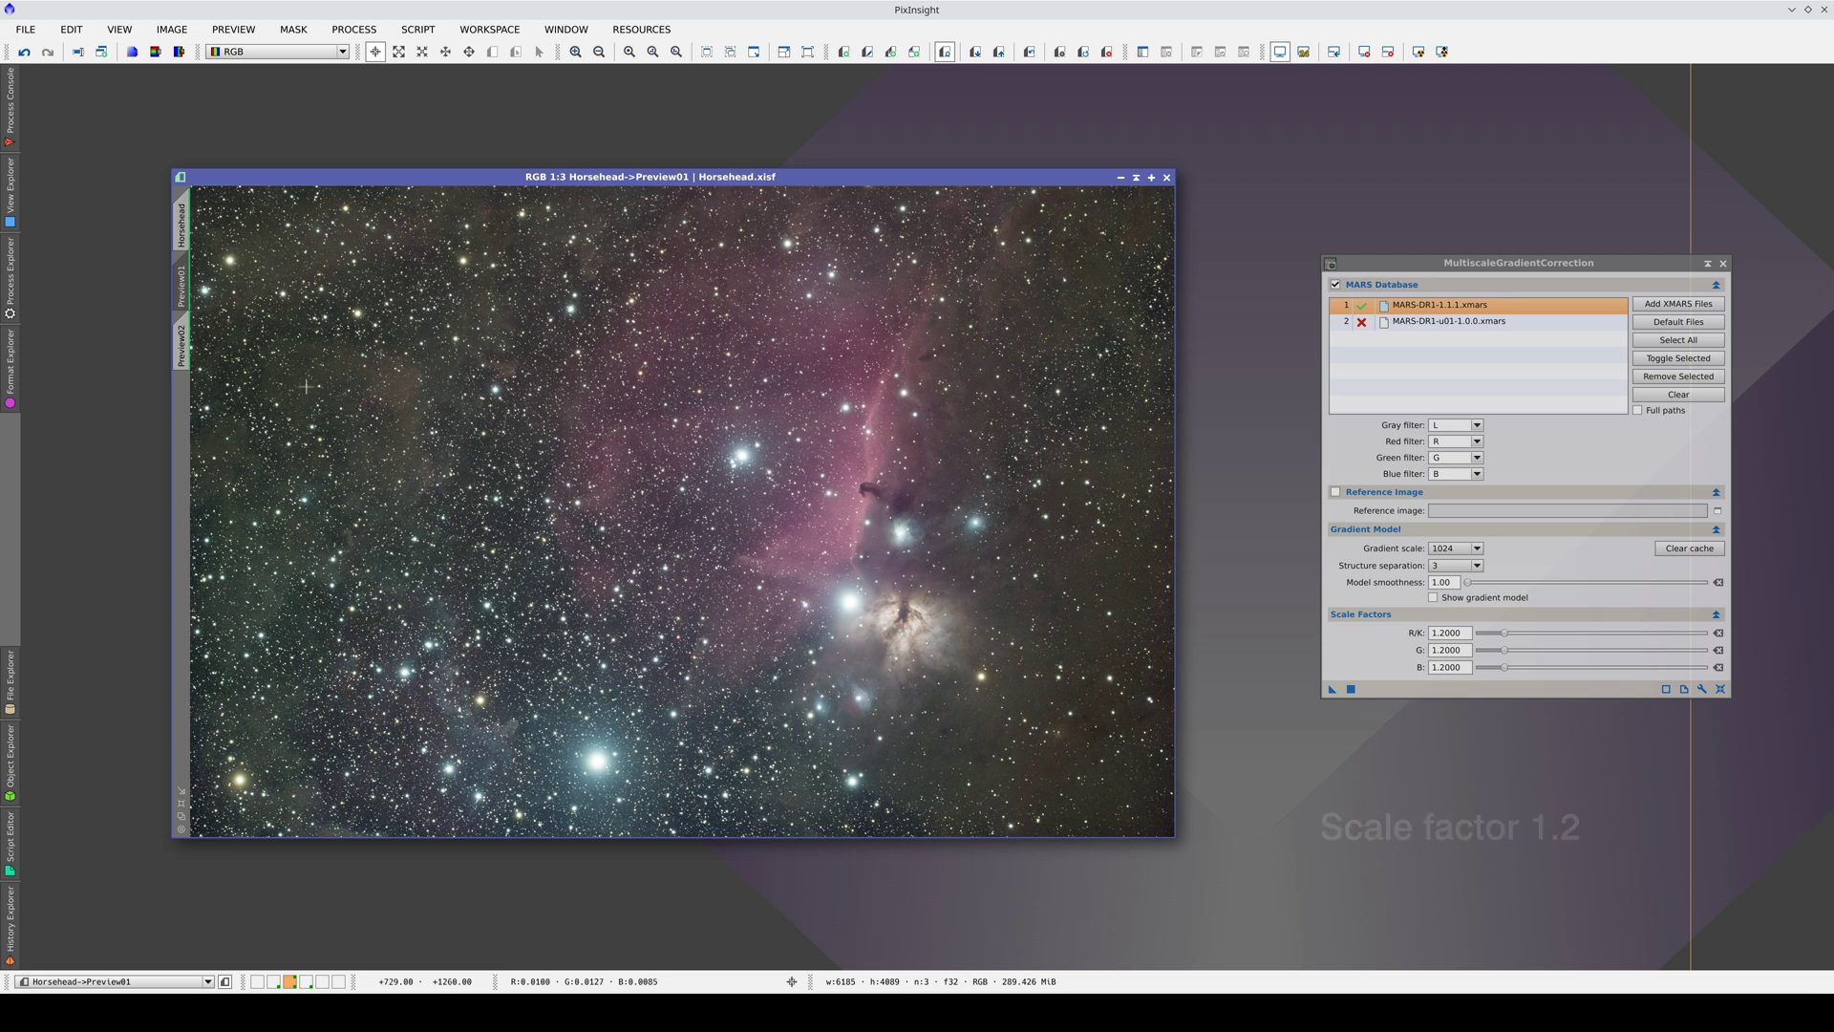
click(185, 350)
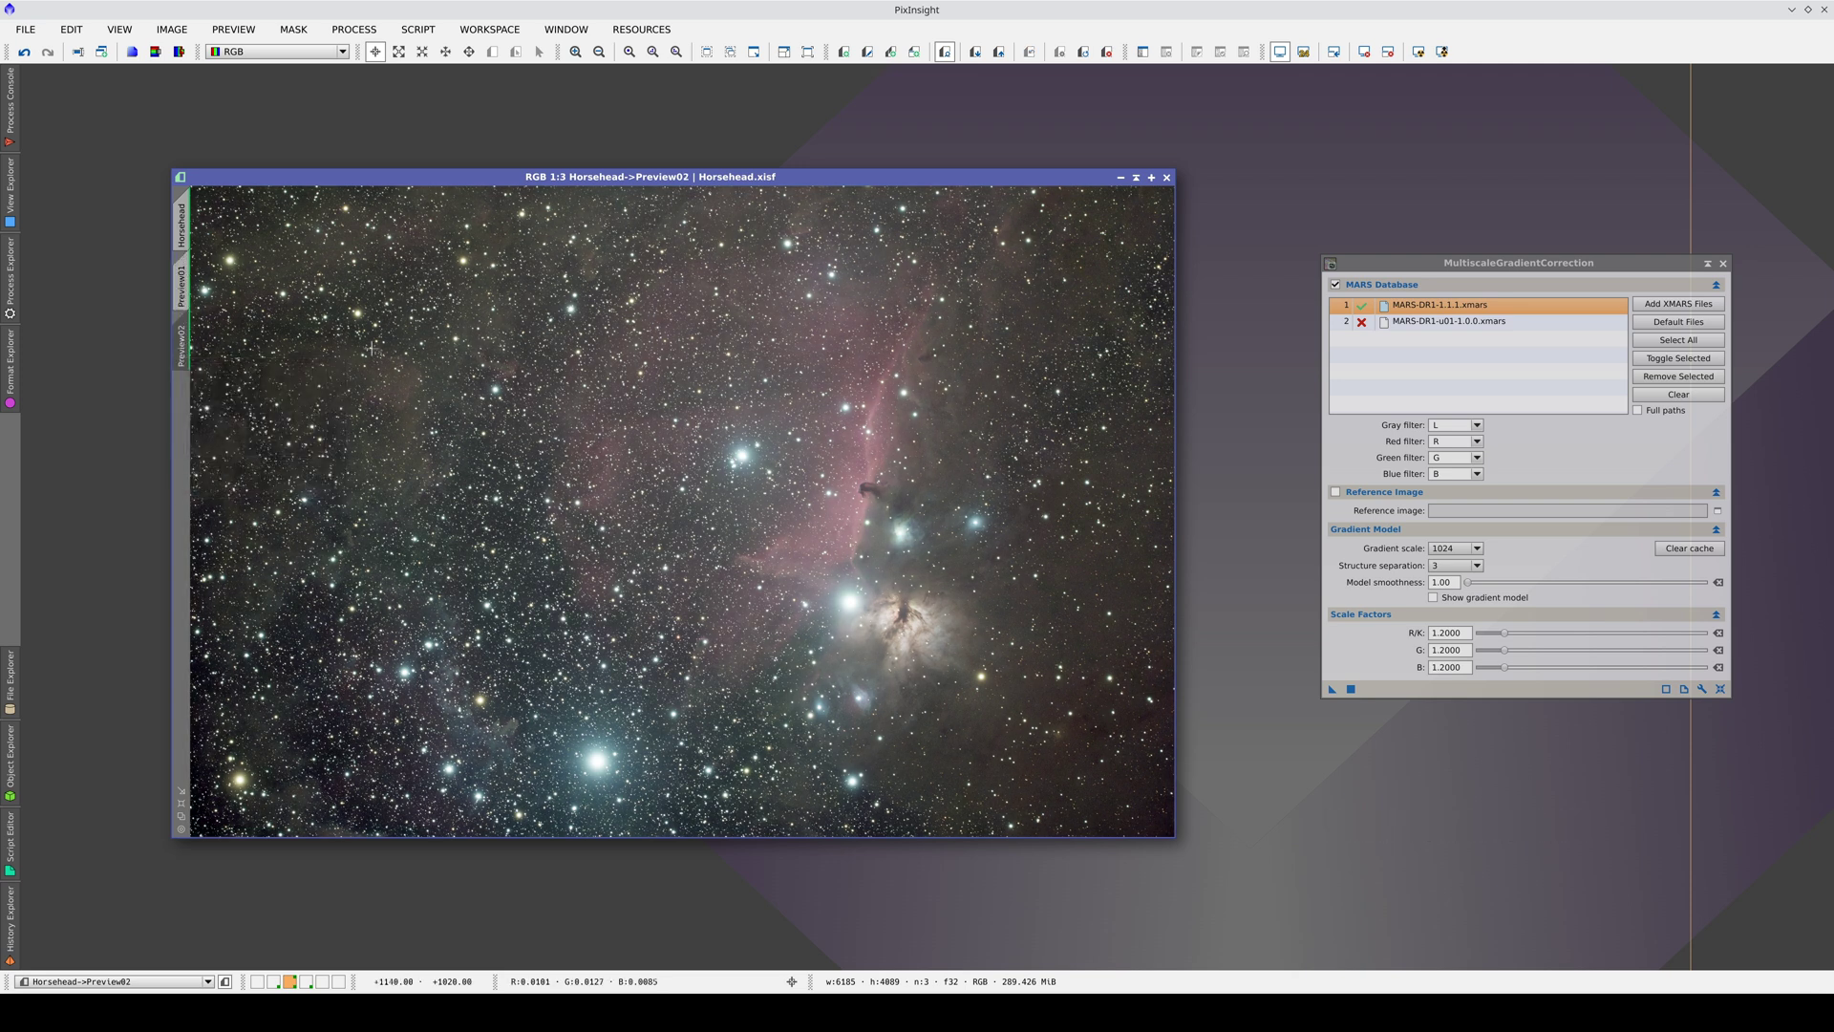
- Use only the MARS-DR1-u01-1.0.0 database with 1.0 scale factors and correct the preview
click(1362, 306)
click(1363, 322)
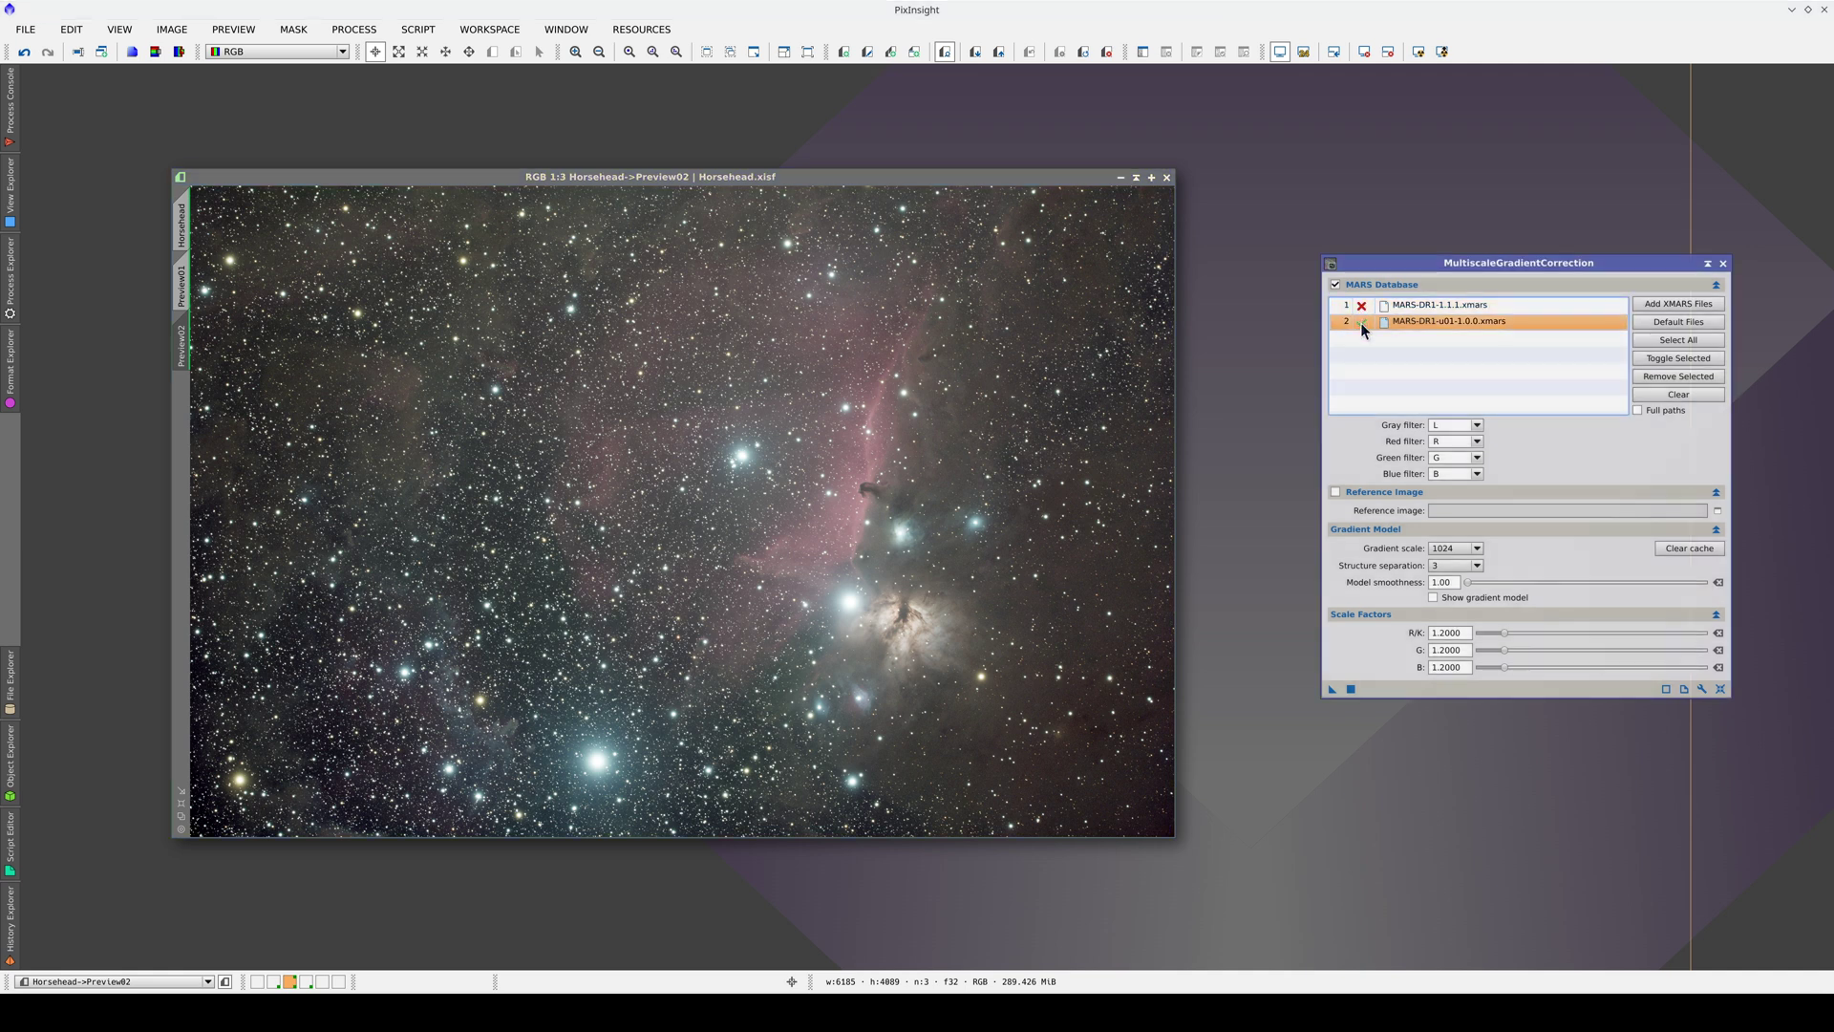
click(1717, 633)
drag(863, 684, 862, 684)
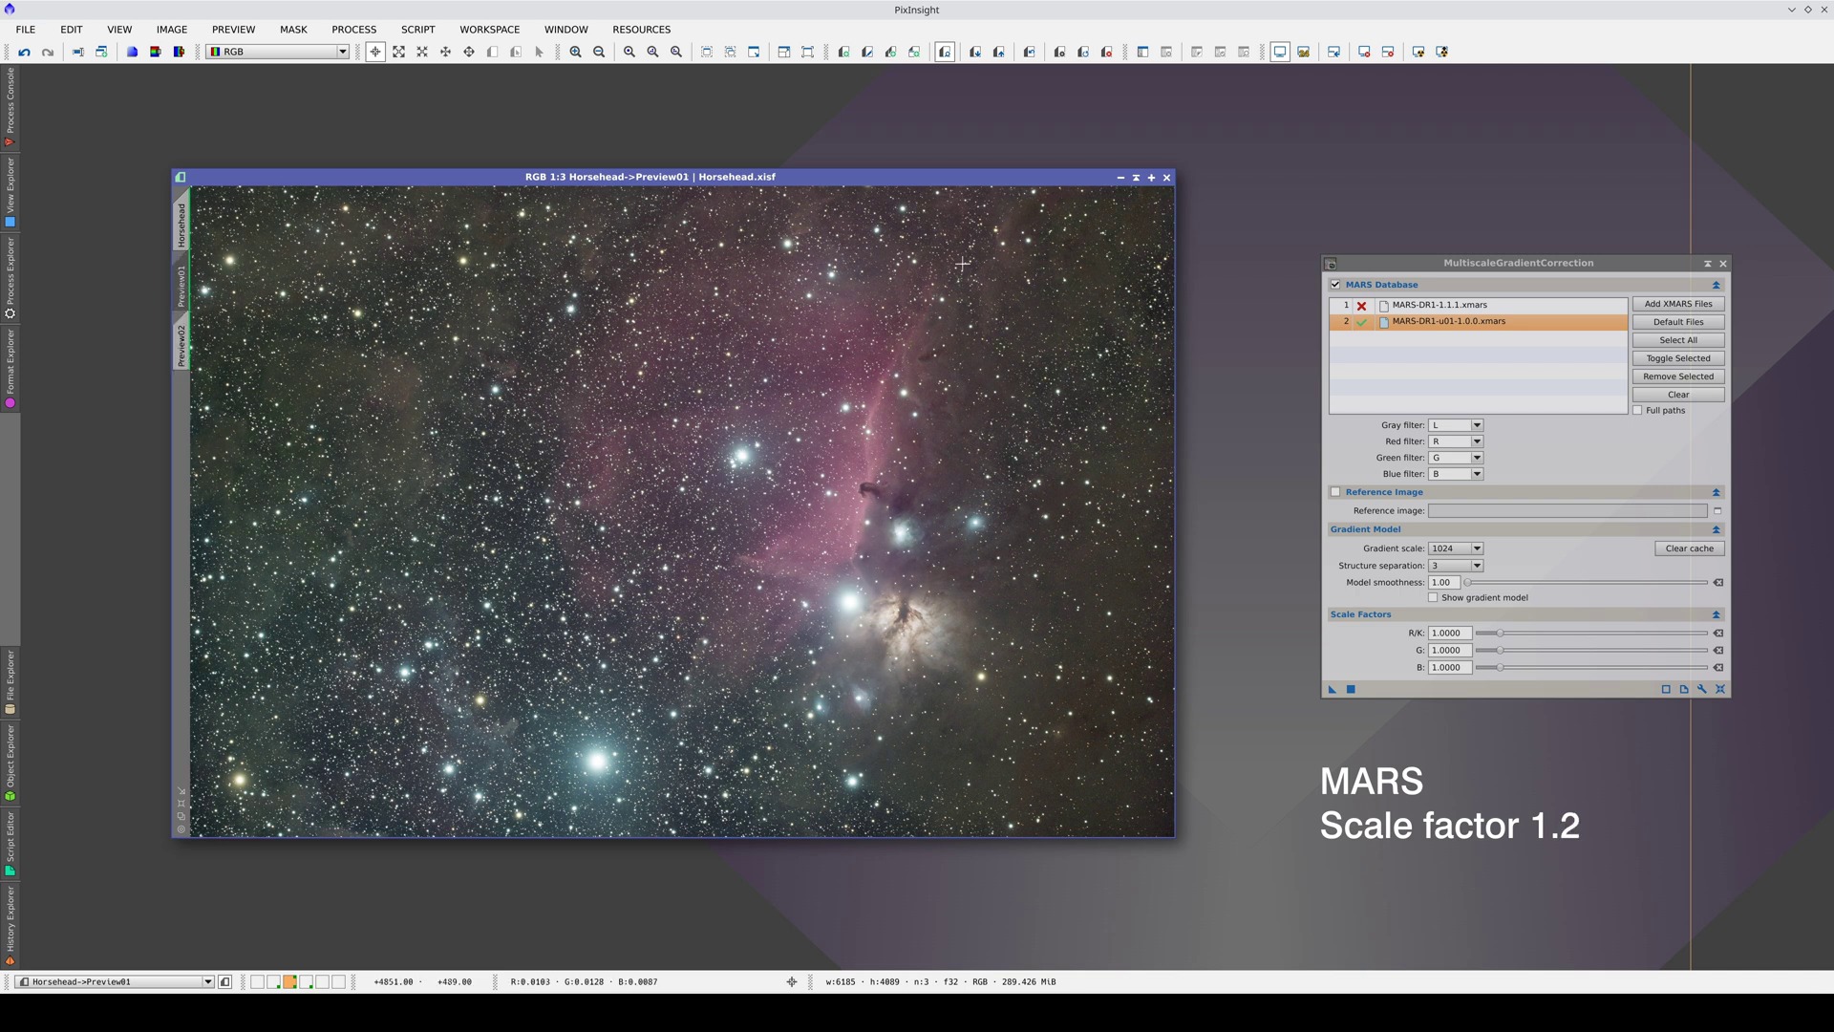
- Toggle undo/redo twice to compare the MARS-corrected preview with the uncorrected original
click(1424, 308)
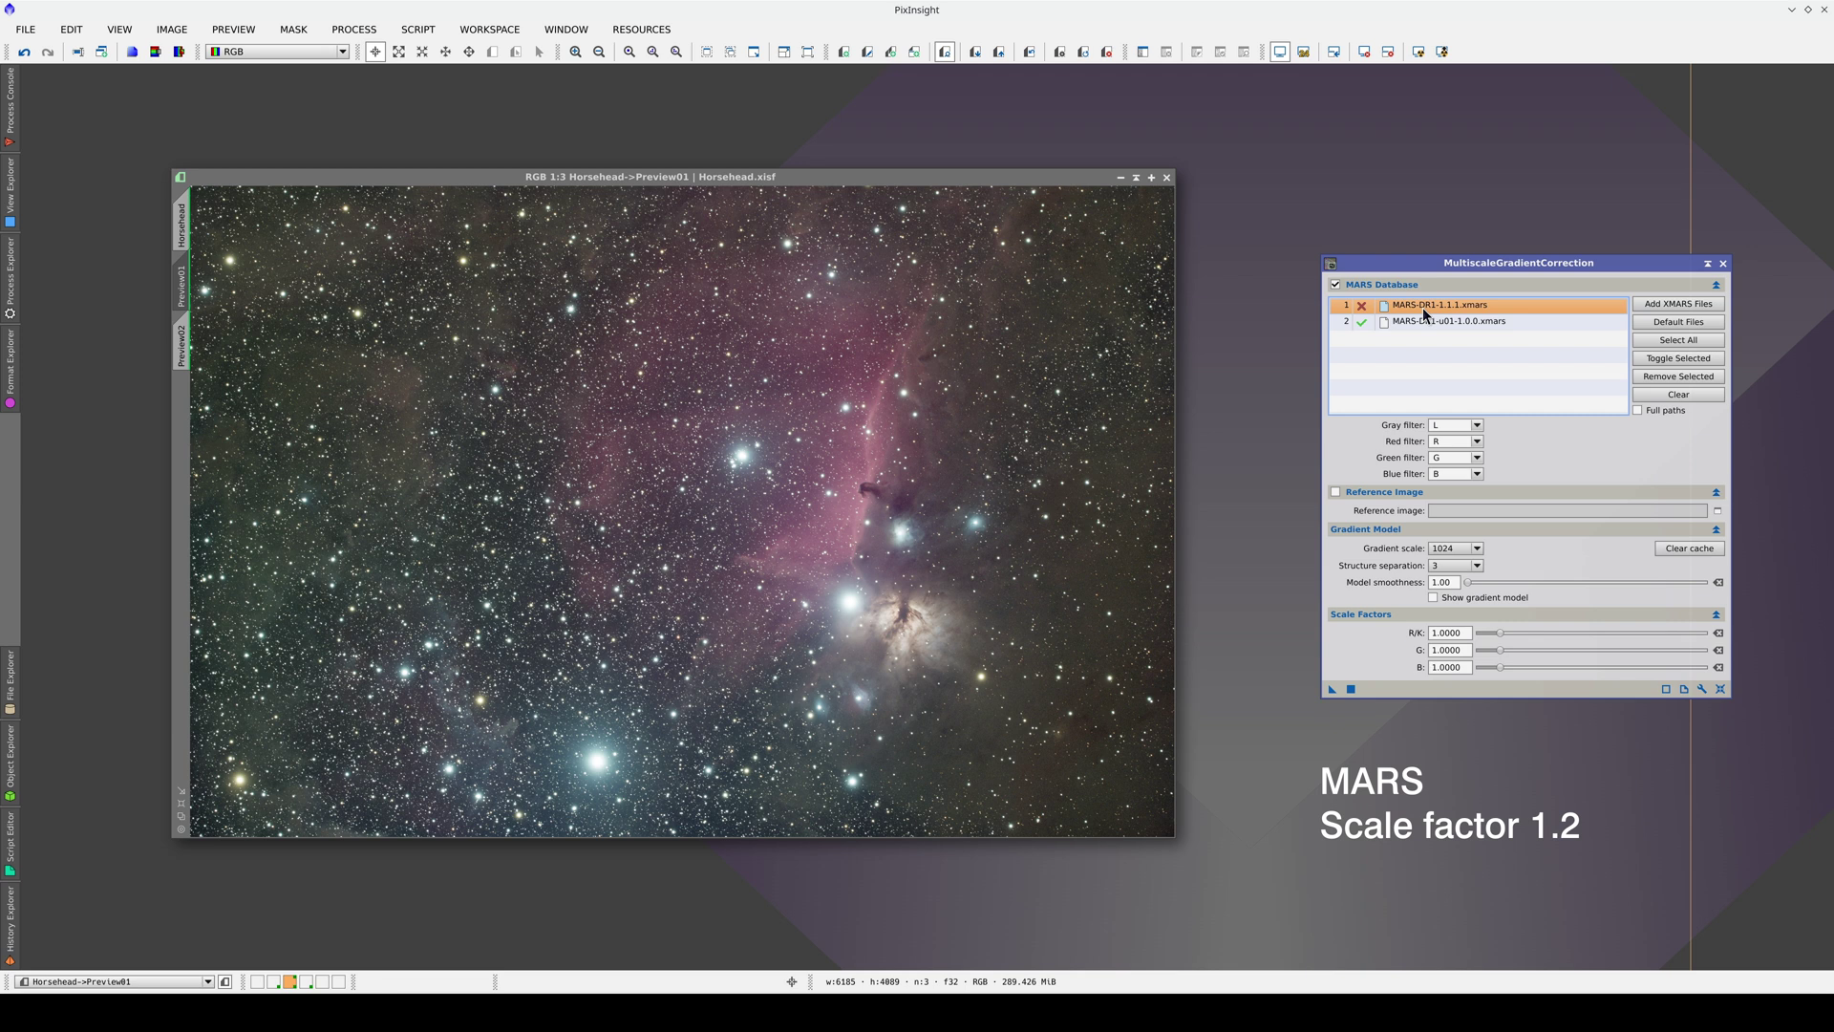
key(ctrl+z)
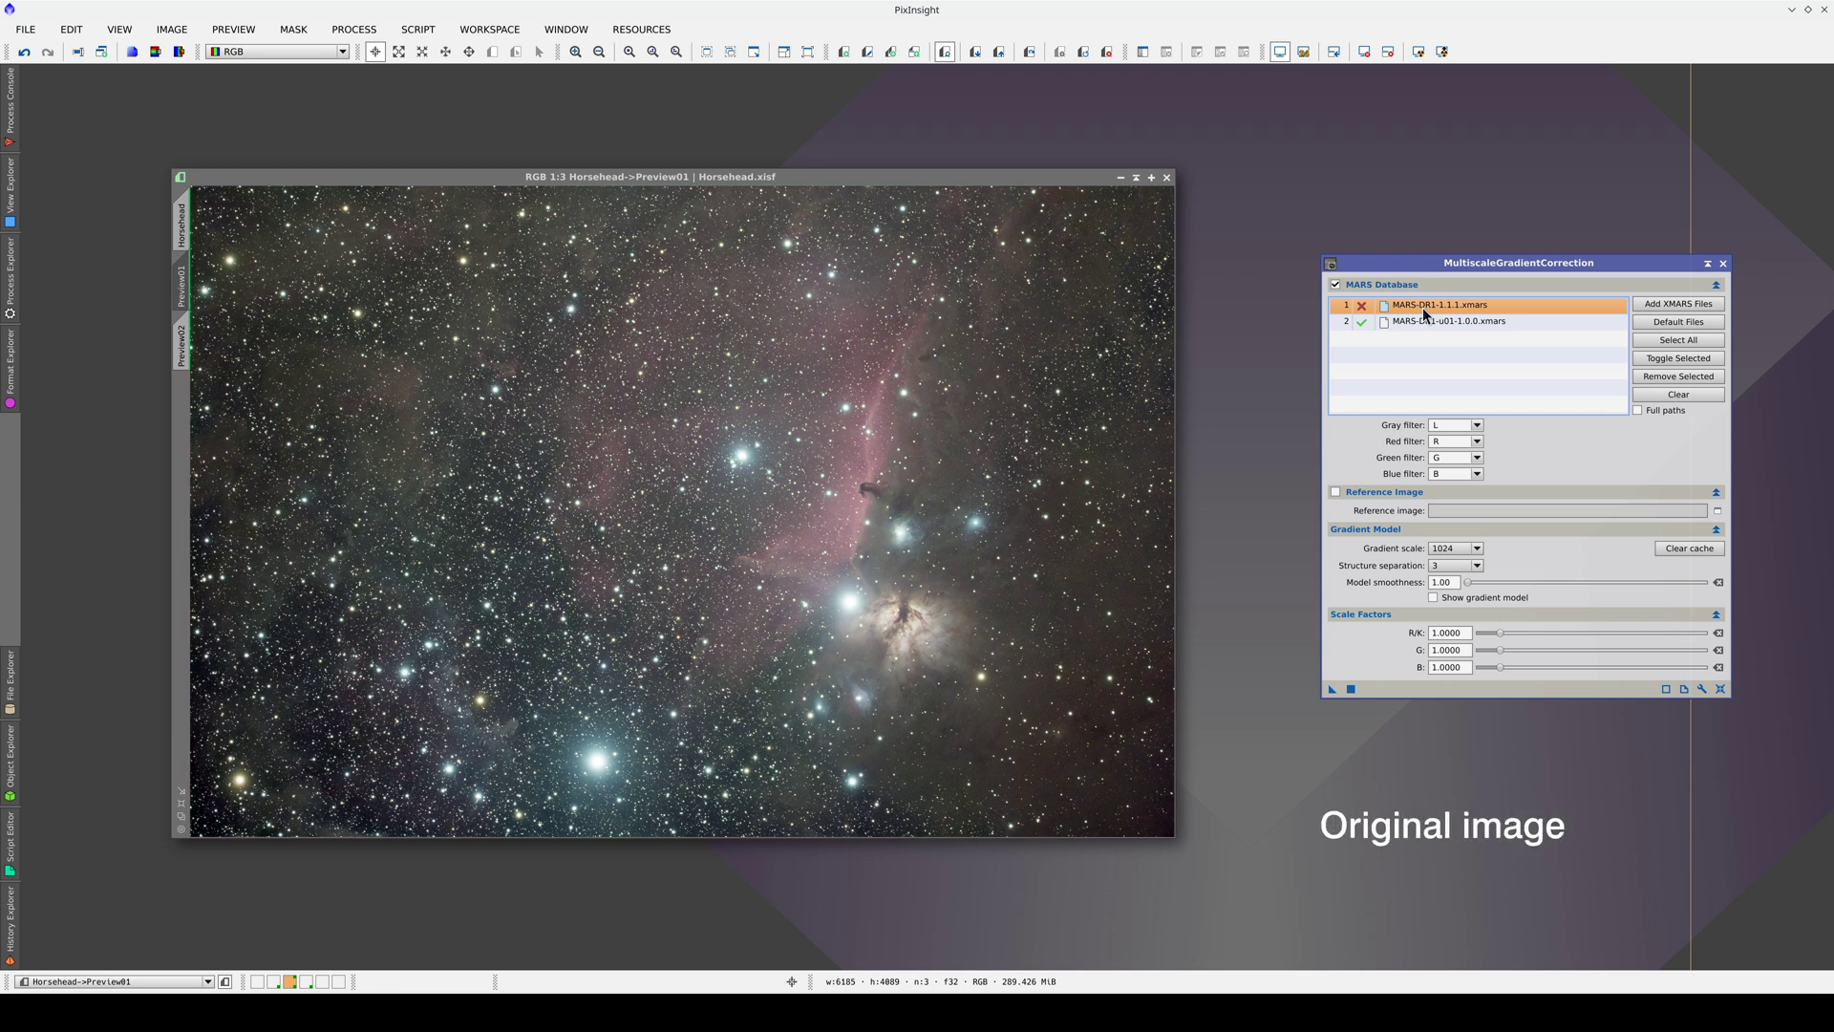
key(ctrl+y)
key(ctrl+z)
key(ctrl+y)
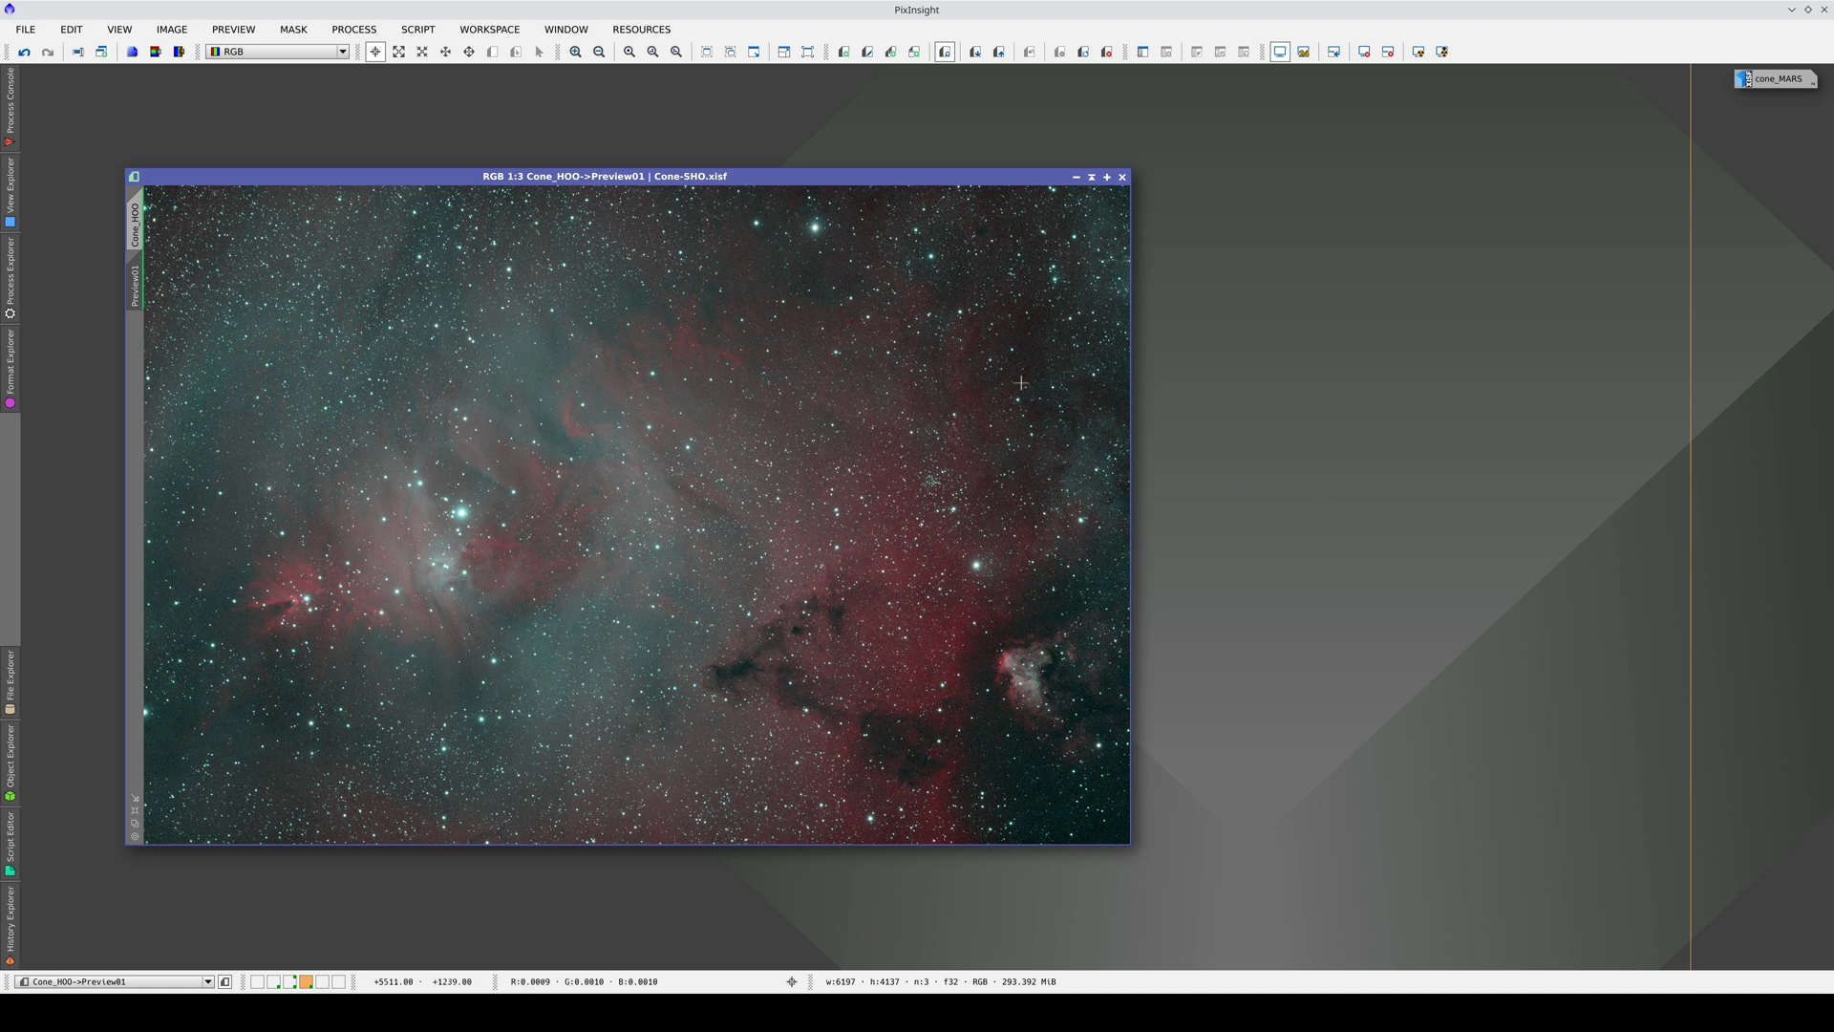
- Cycle the Cone HOO image display through its Red, Green and Blue channels
scroll(279, 52, down, 1)
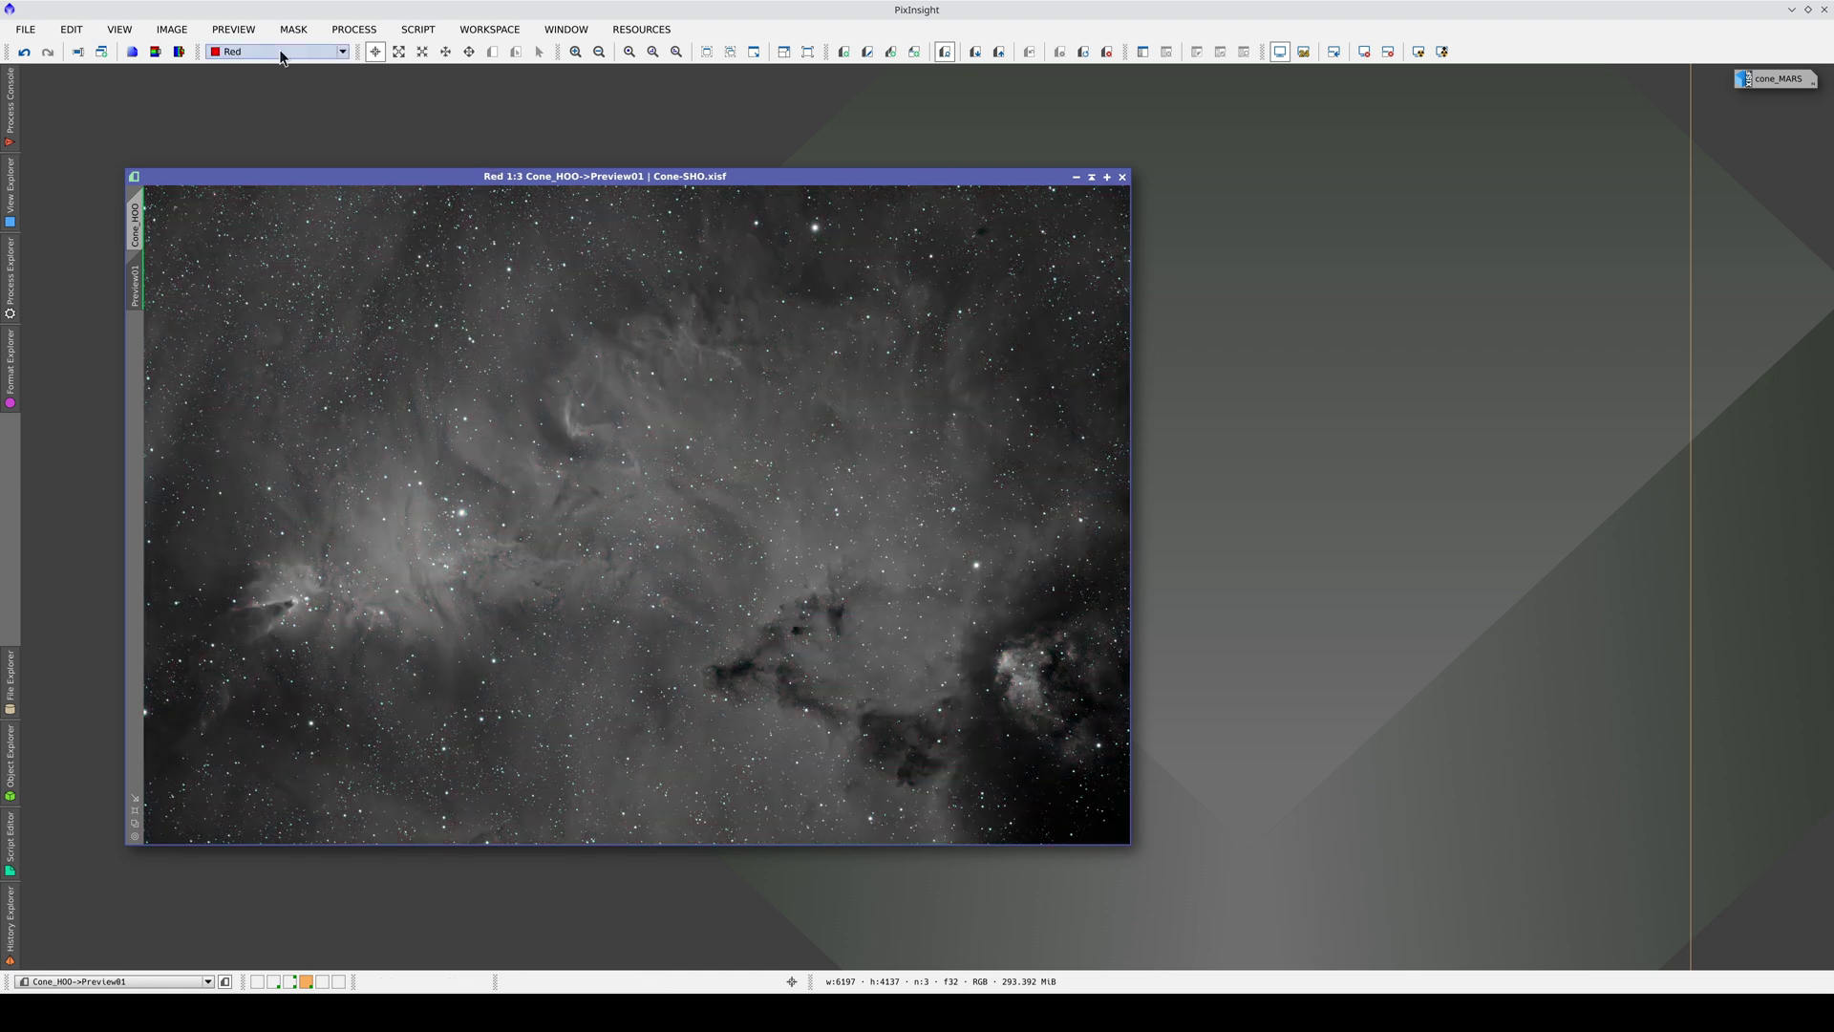
scroll(280, 56, down, 1)
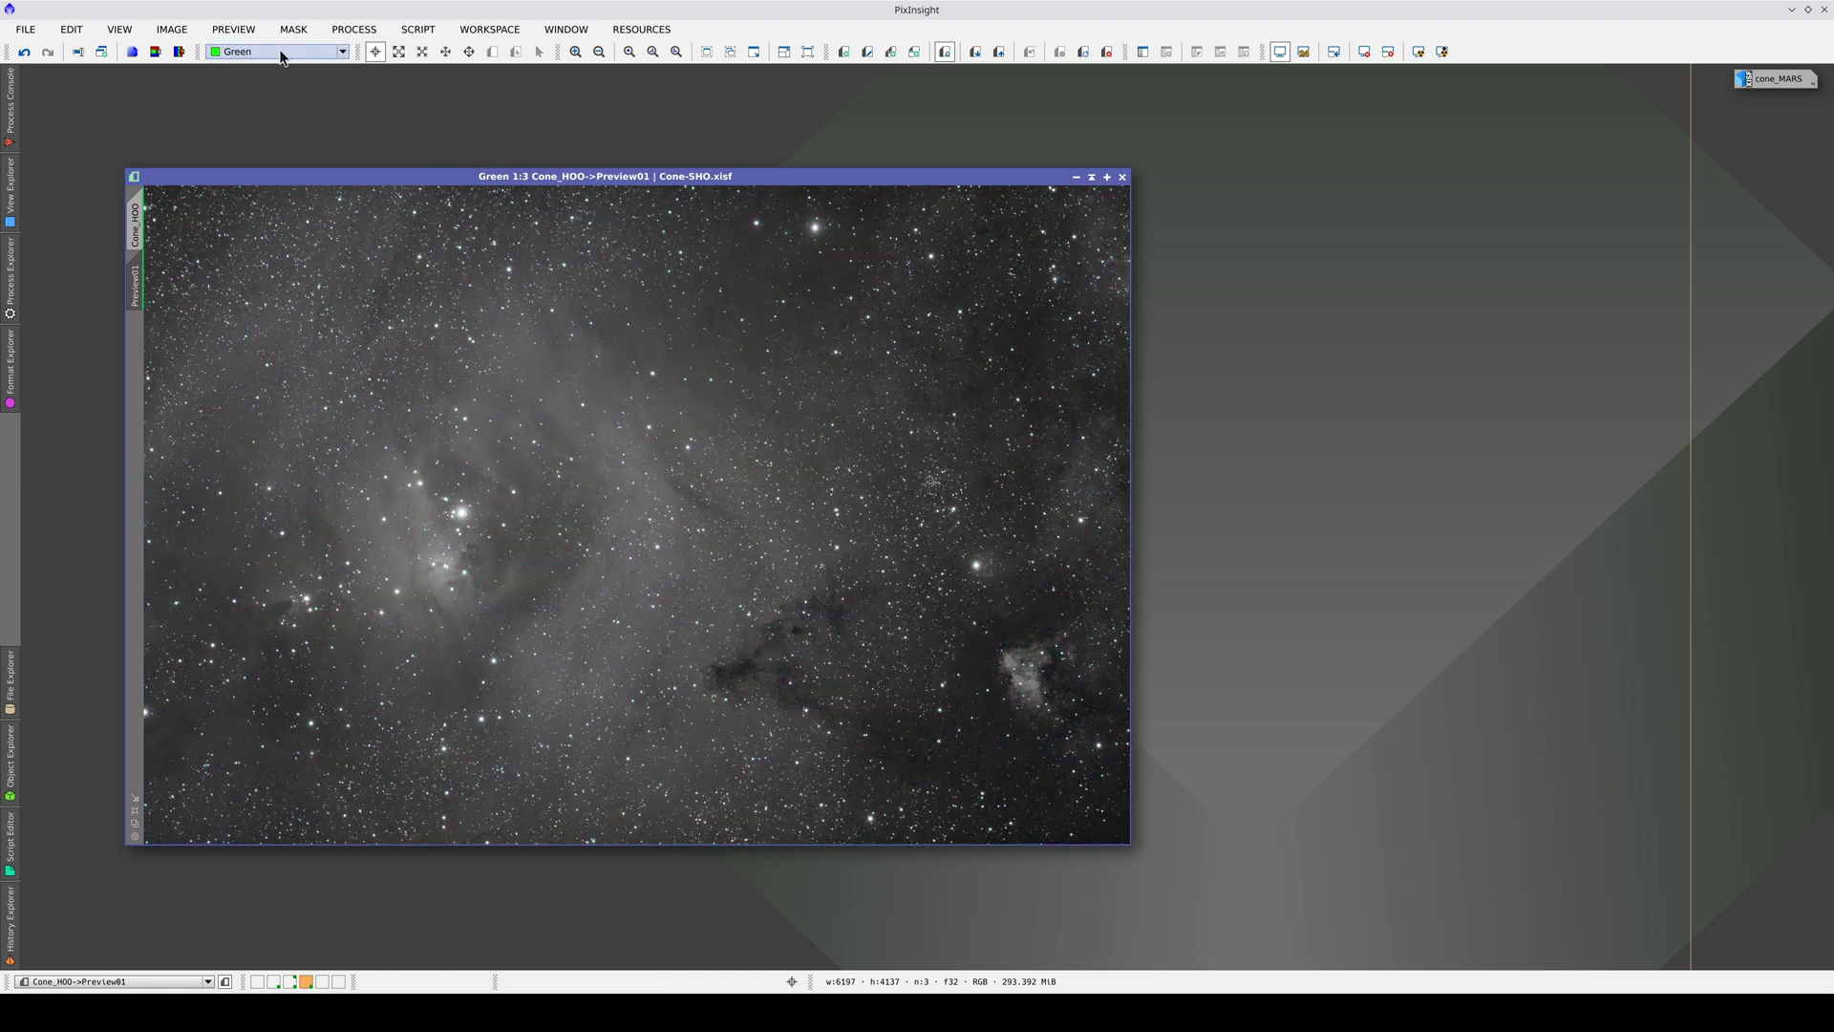
scroll(279, 55, down, 1)
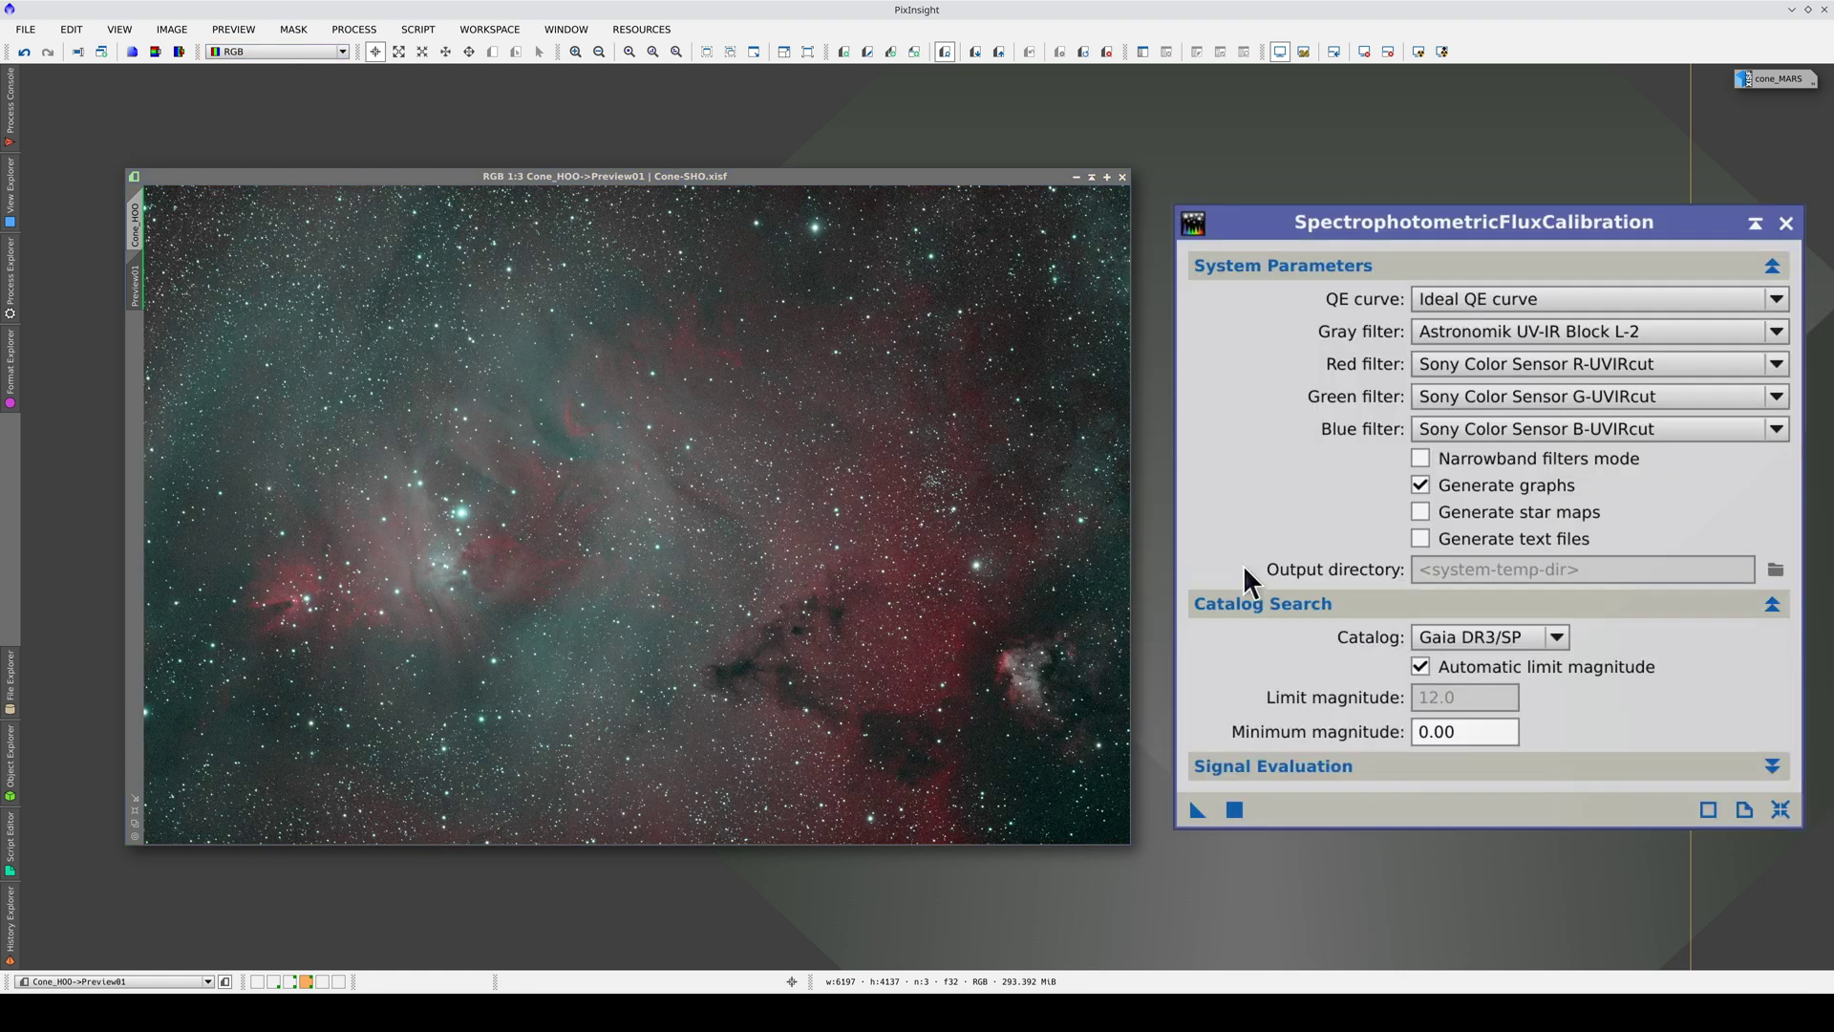
- Apply narrowband SPCC (656.30/500.70/500.70 nm, 3.00 bandwidth) to Cone_HOO and dismiss the flux graphs
click(1429, 458)
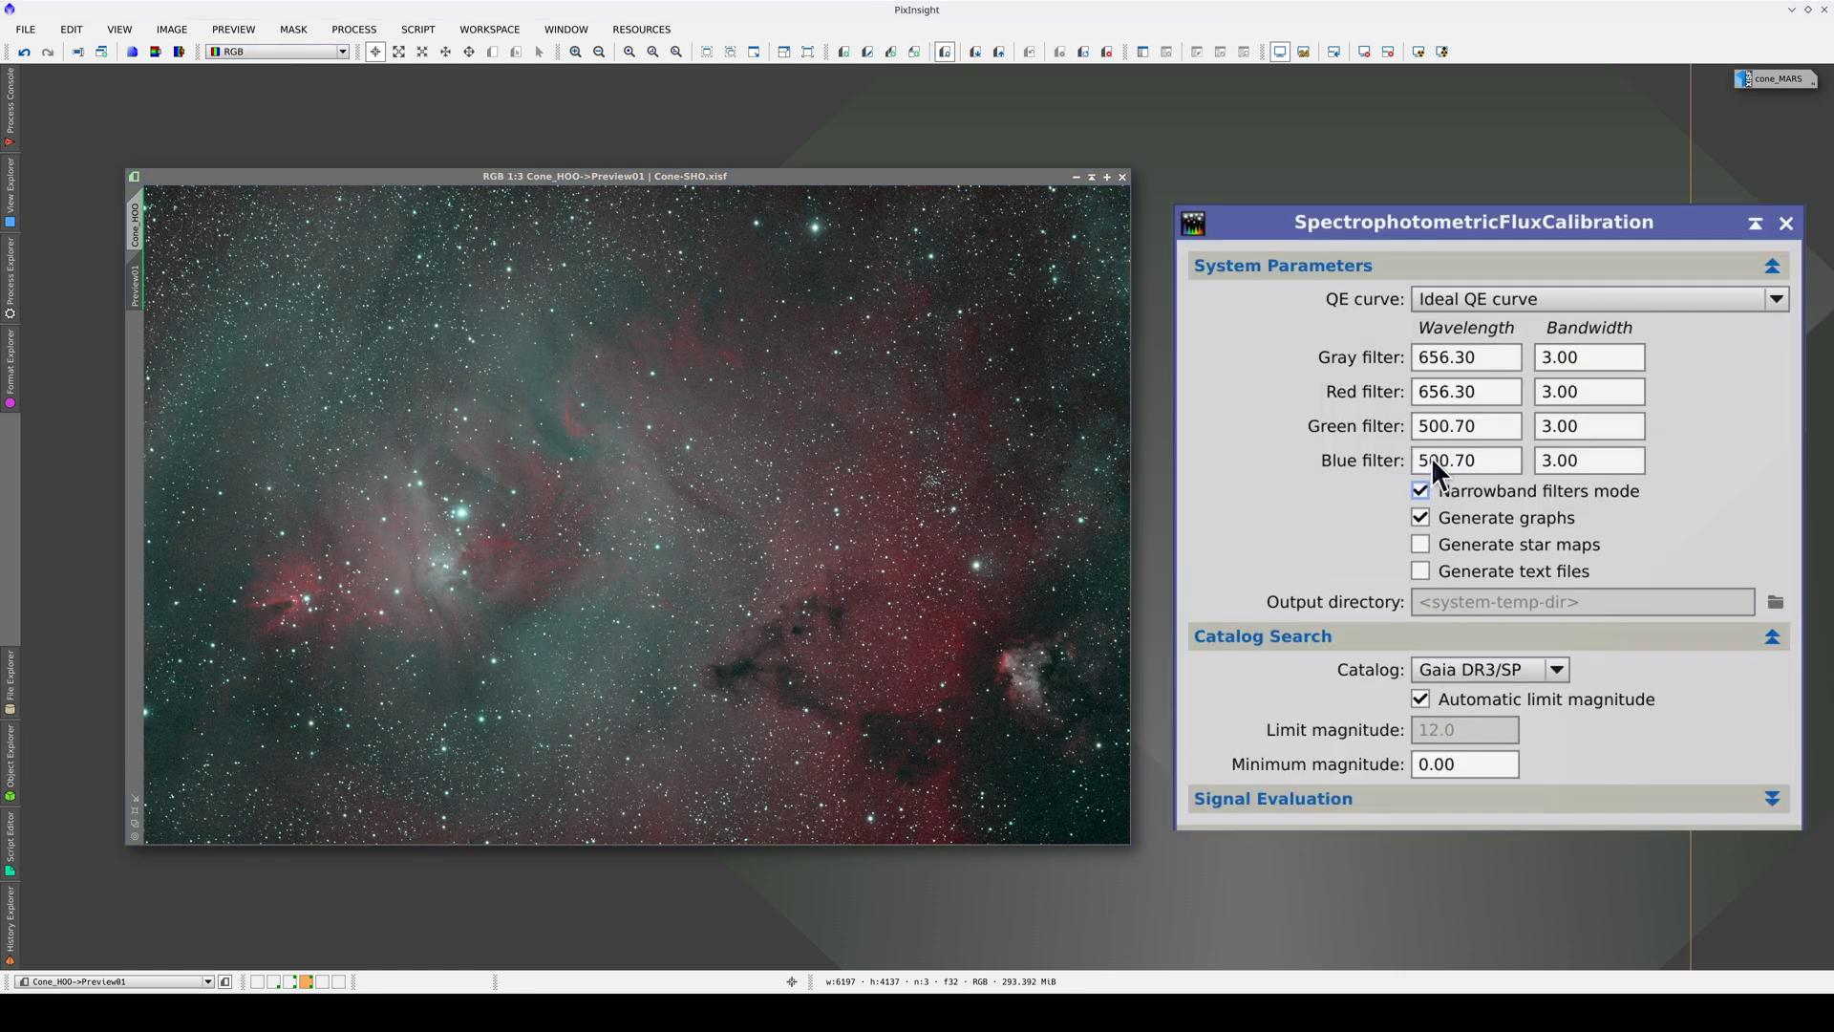
double_click(1594, 399)
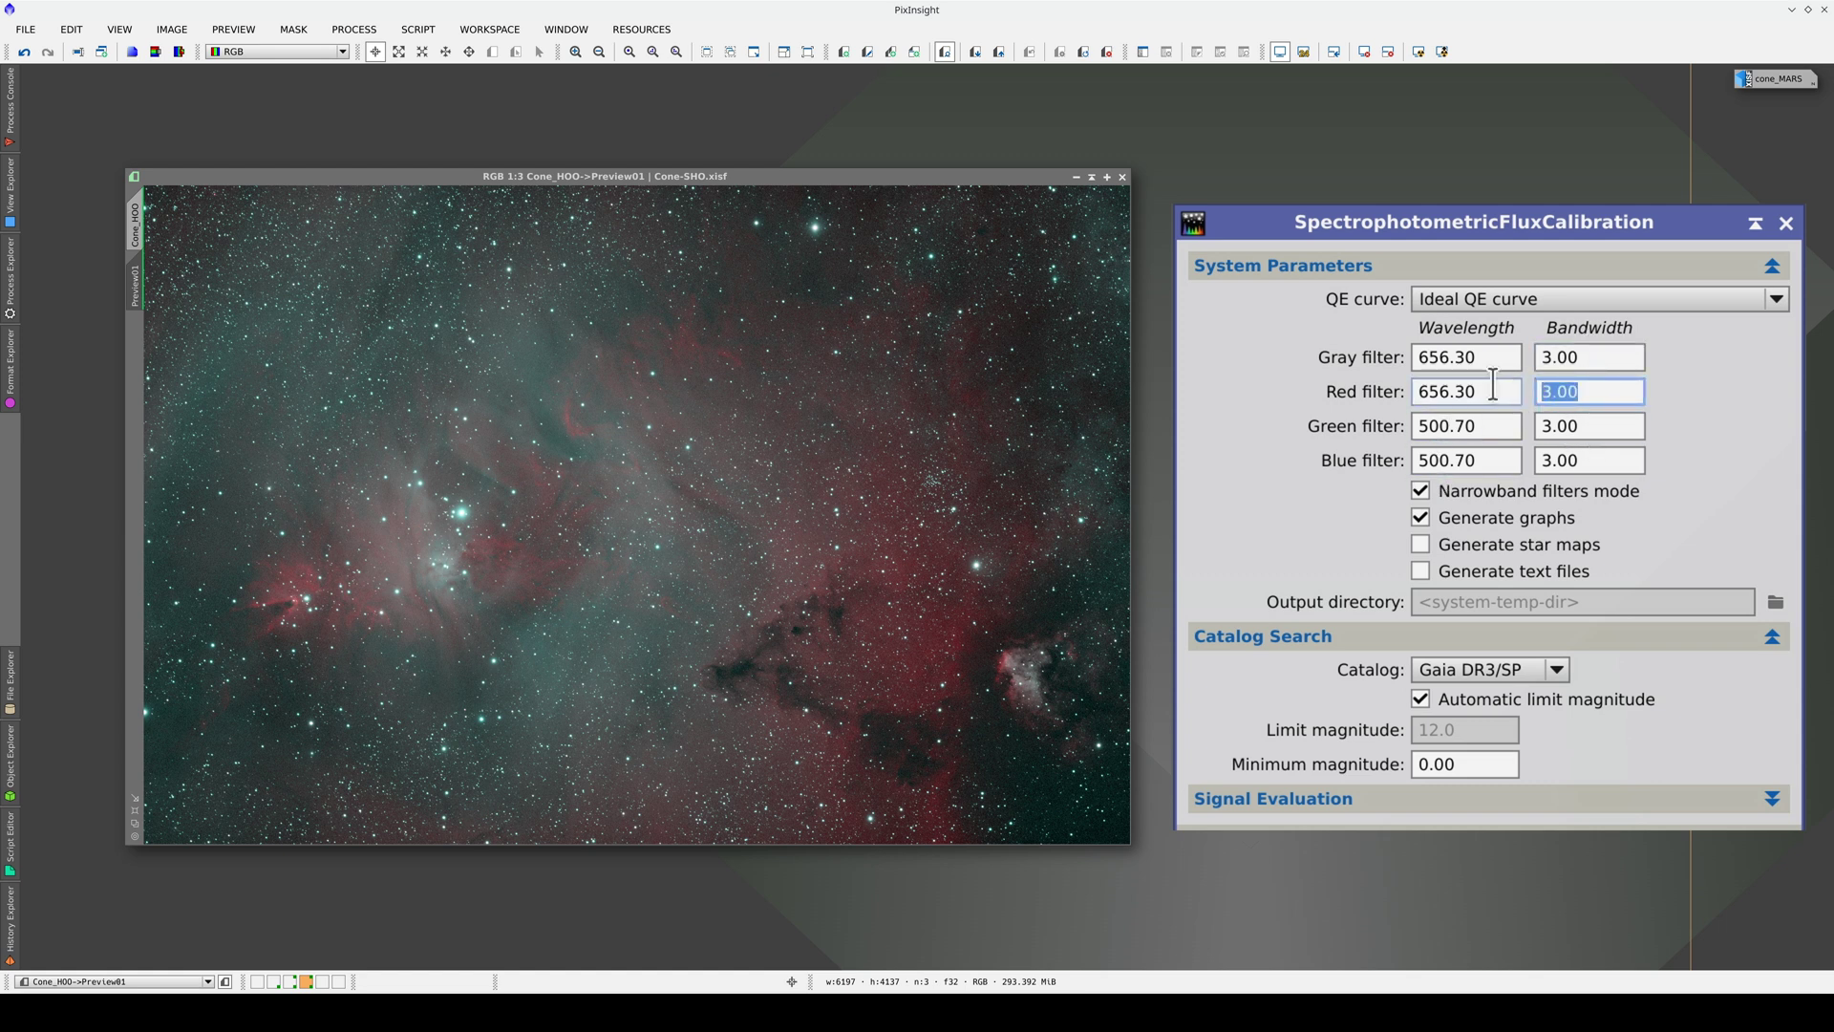
double_click(1493, 387)
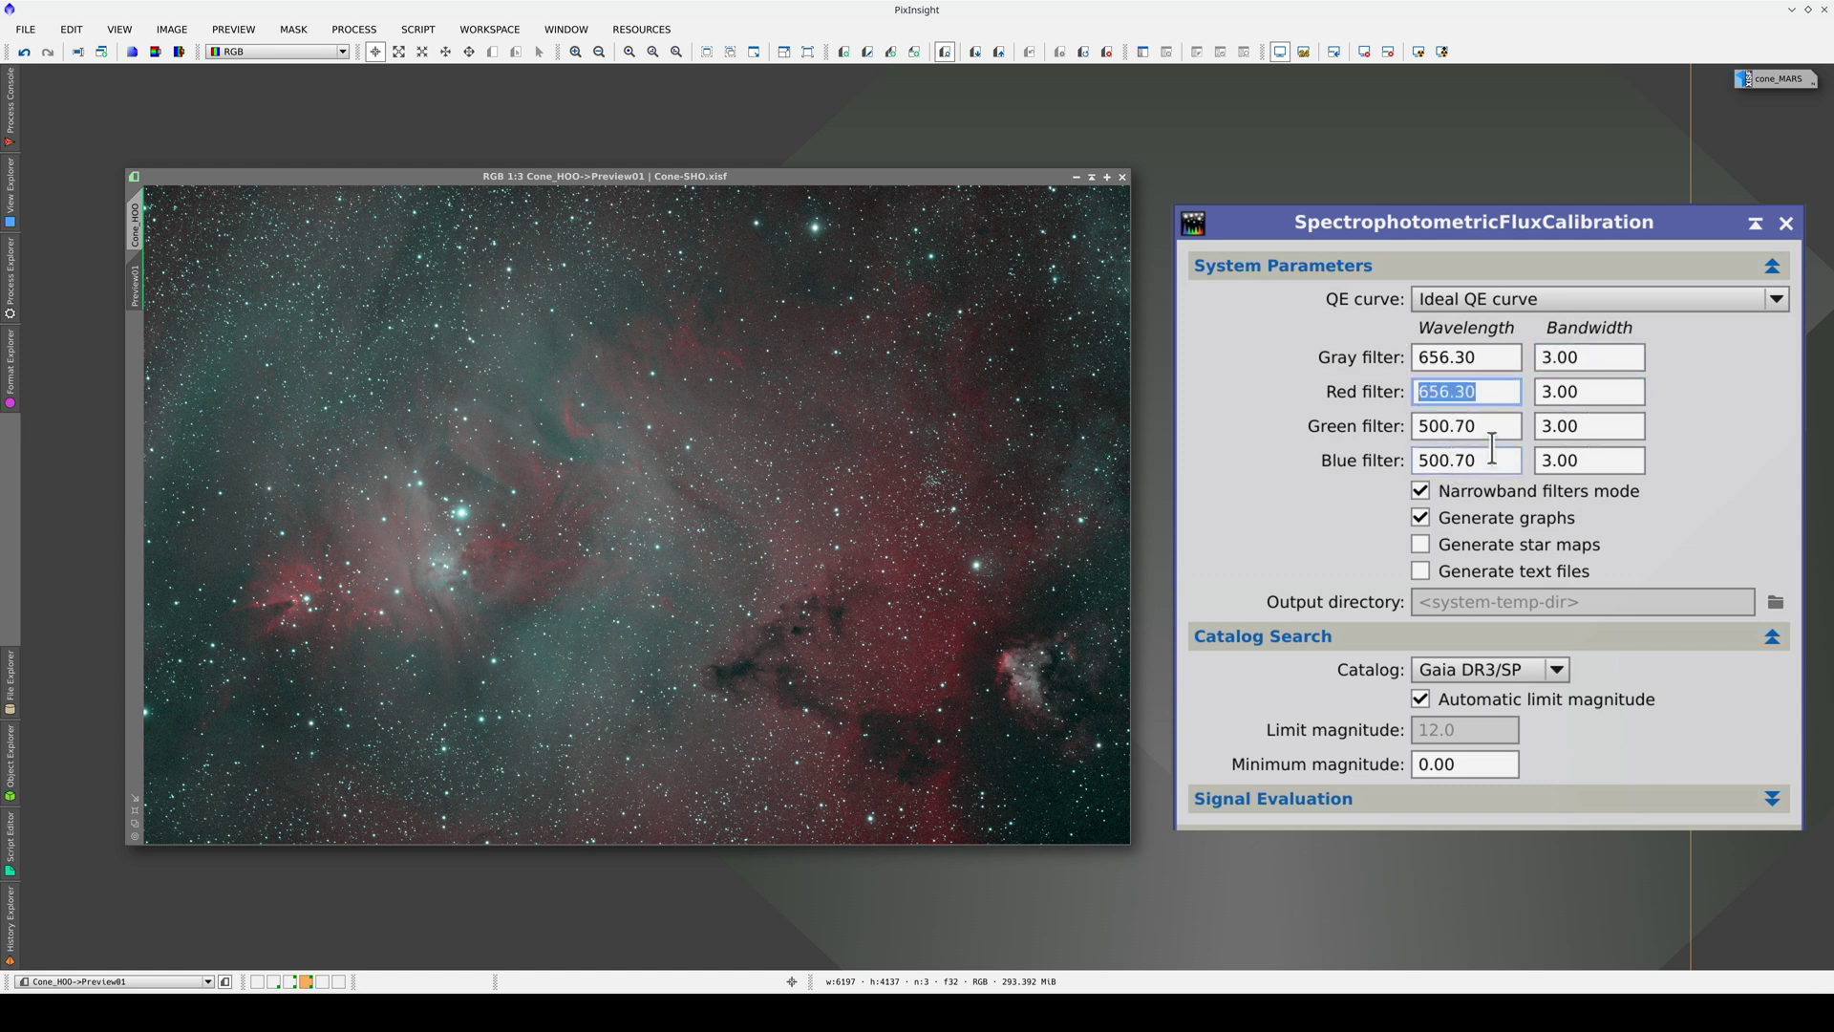
double_click(1471, 426)
double_click(1451, 461)
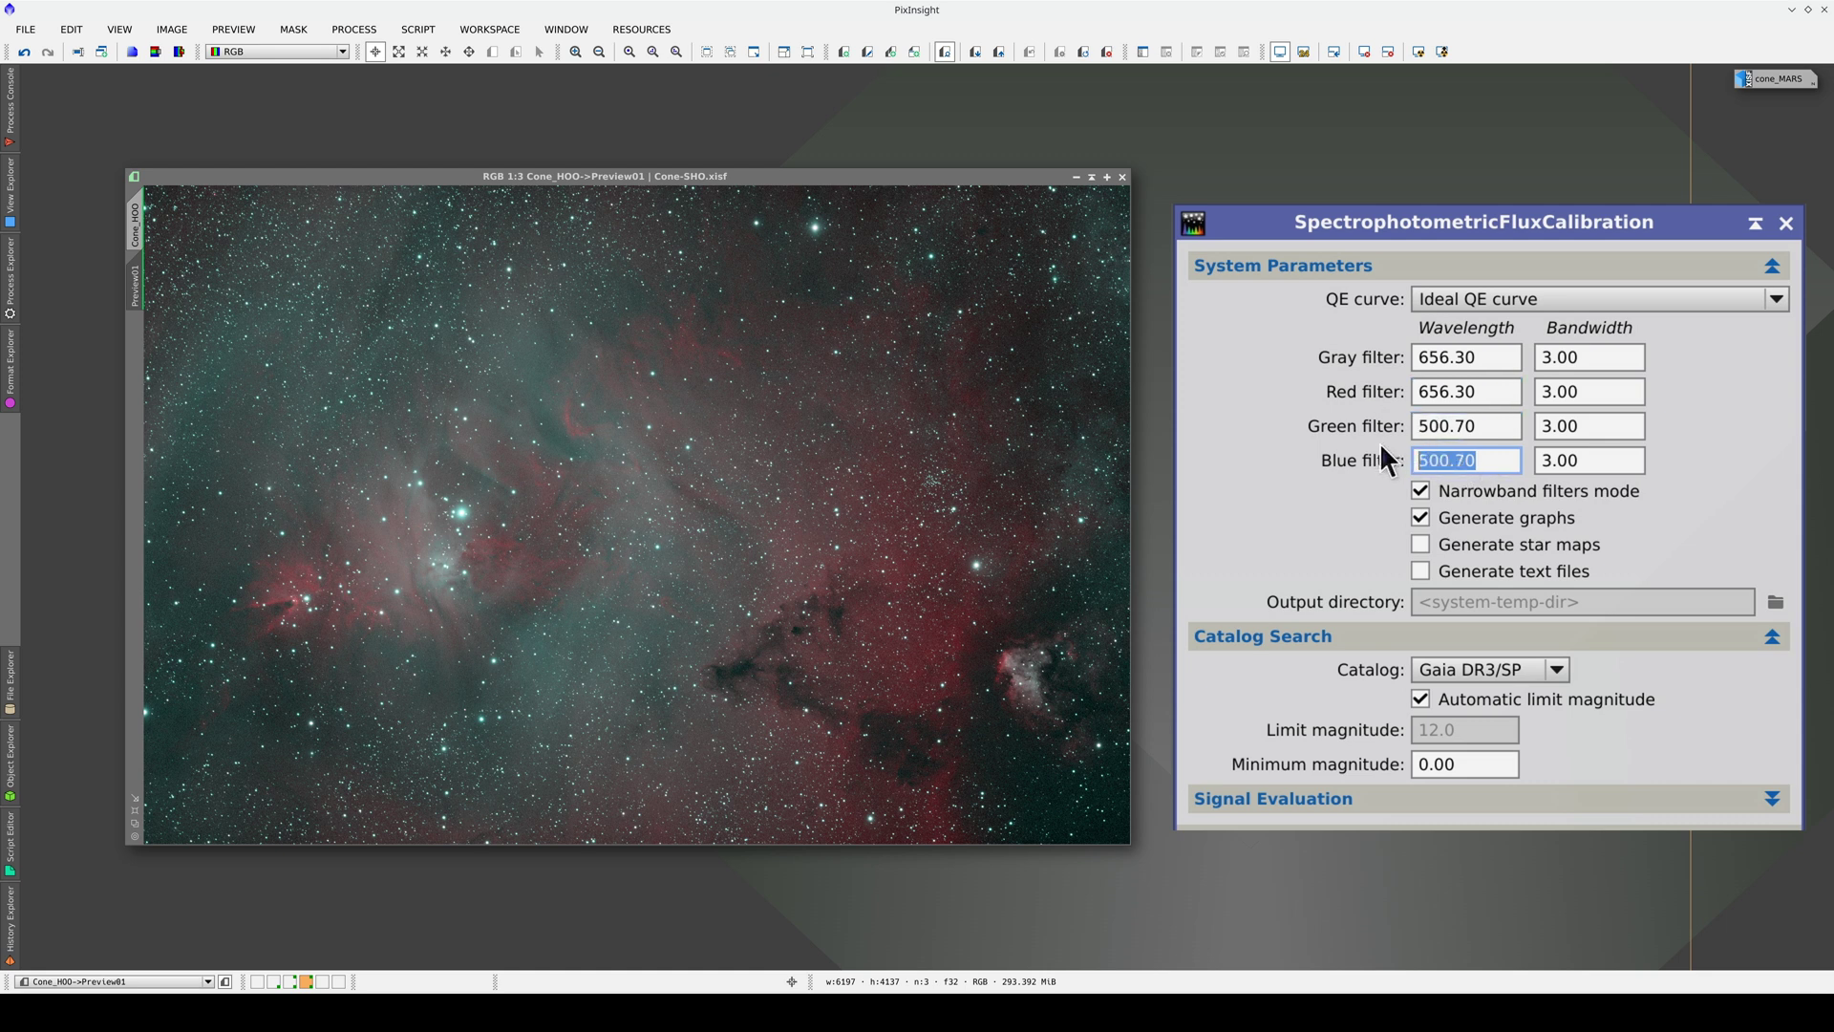
double_click(1534, 424)
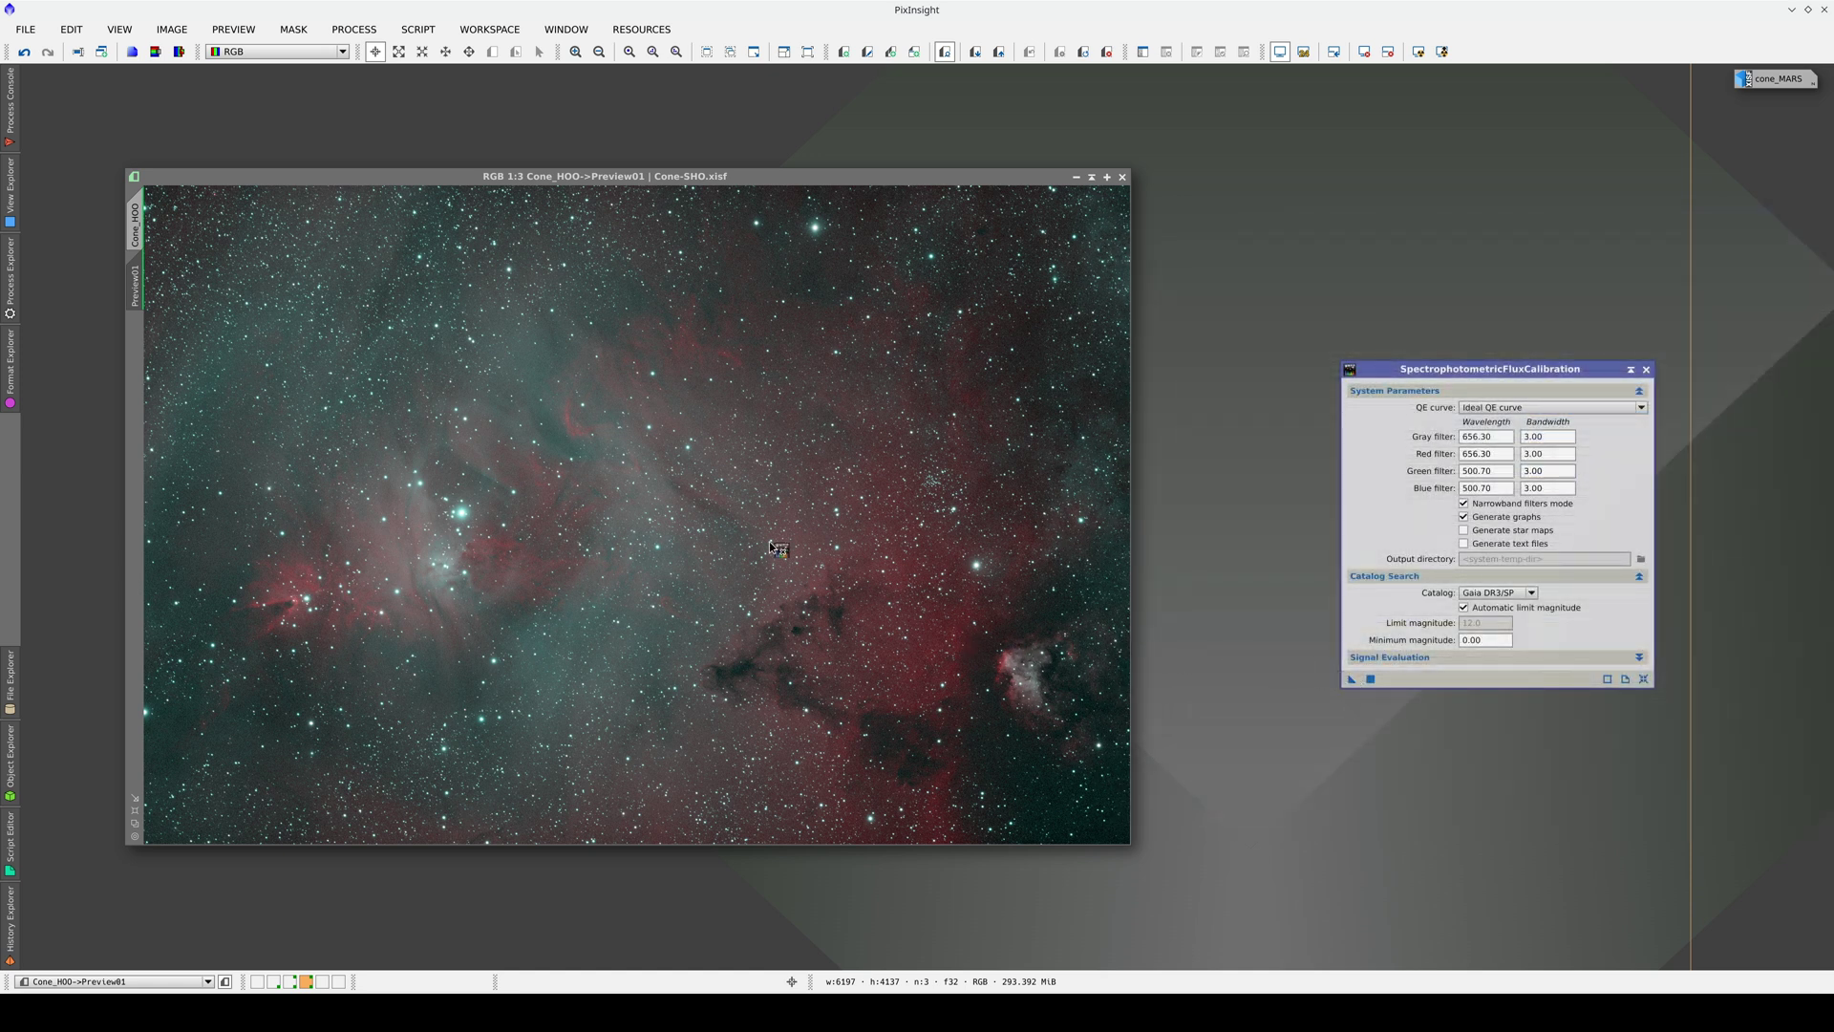
drag(772, 547, 642, 457)
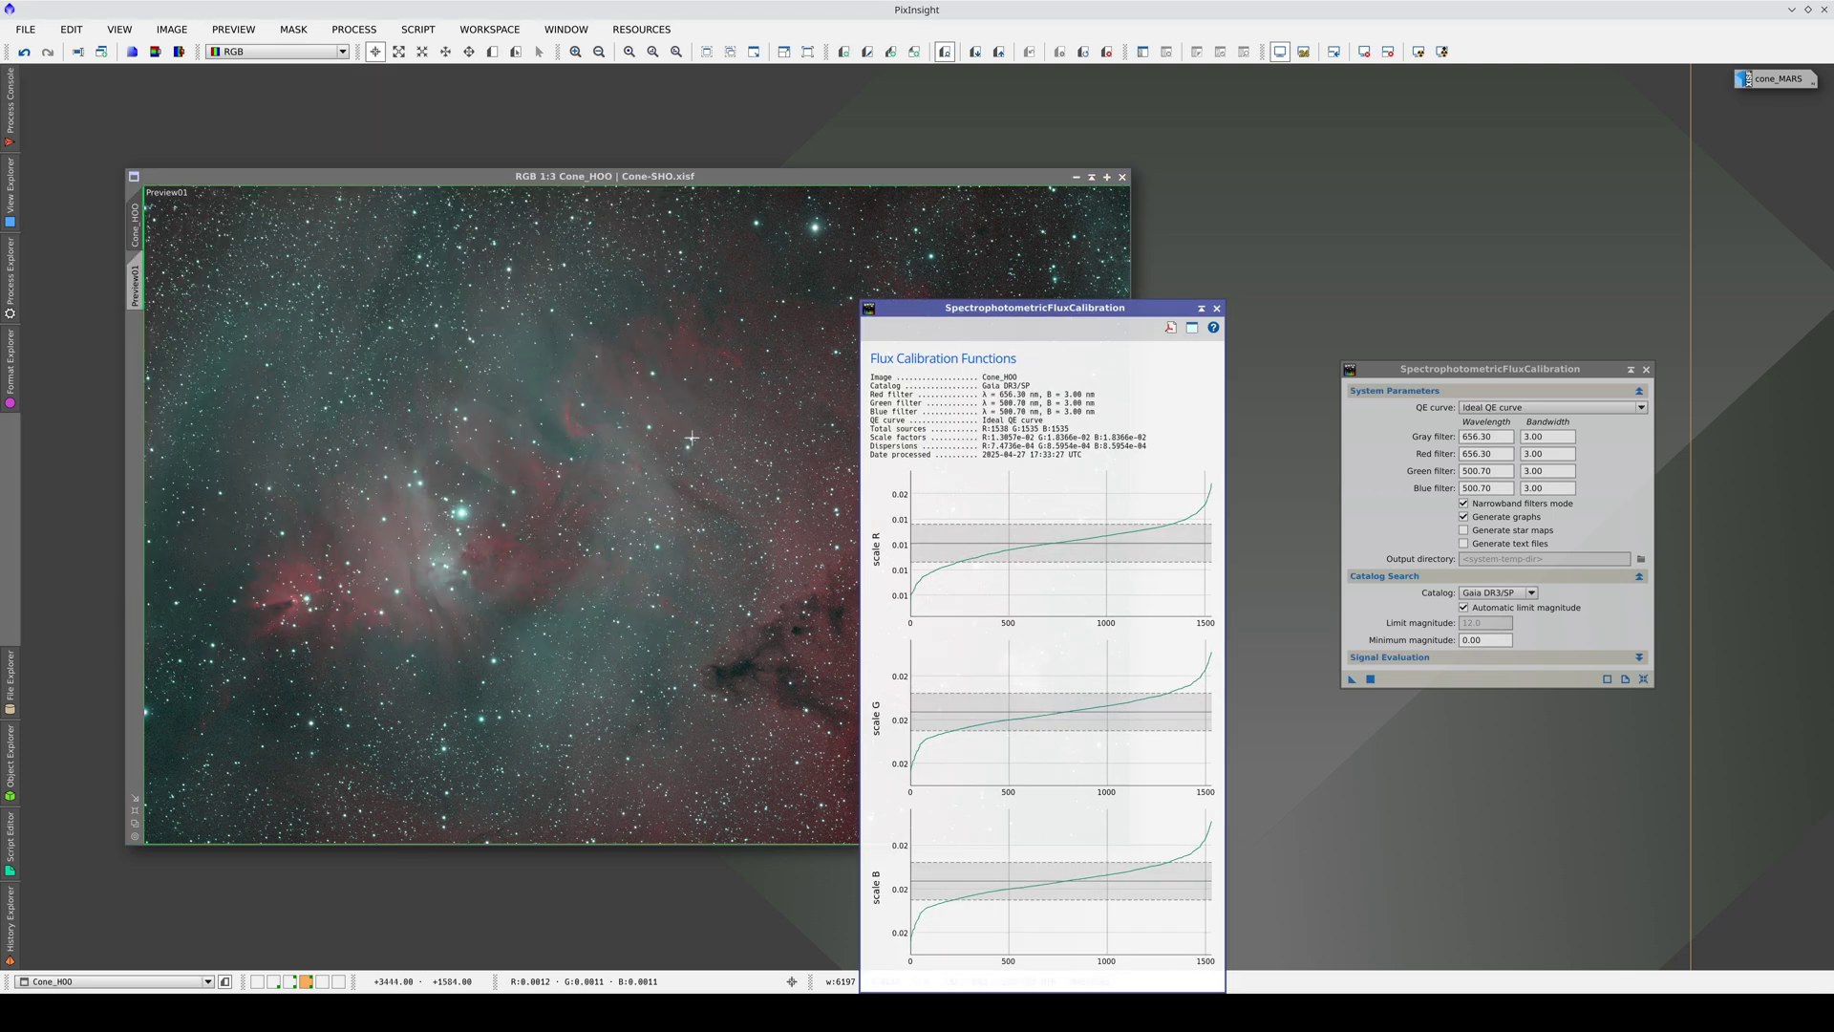
click(1216, 309)
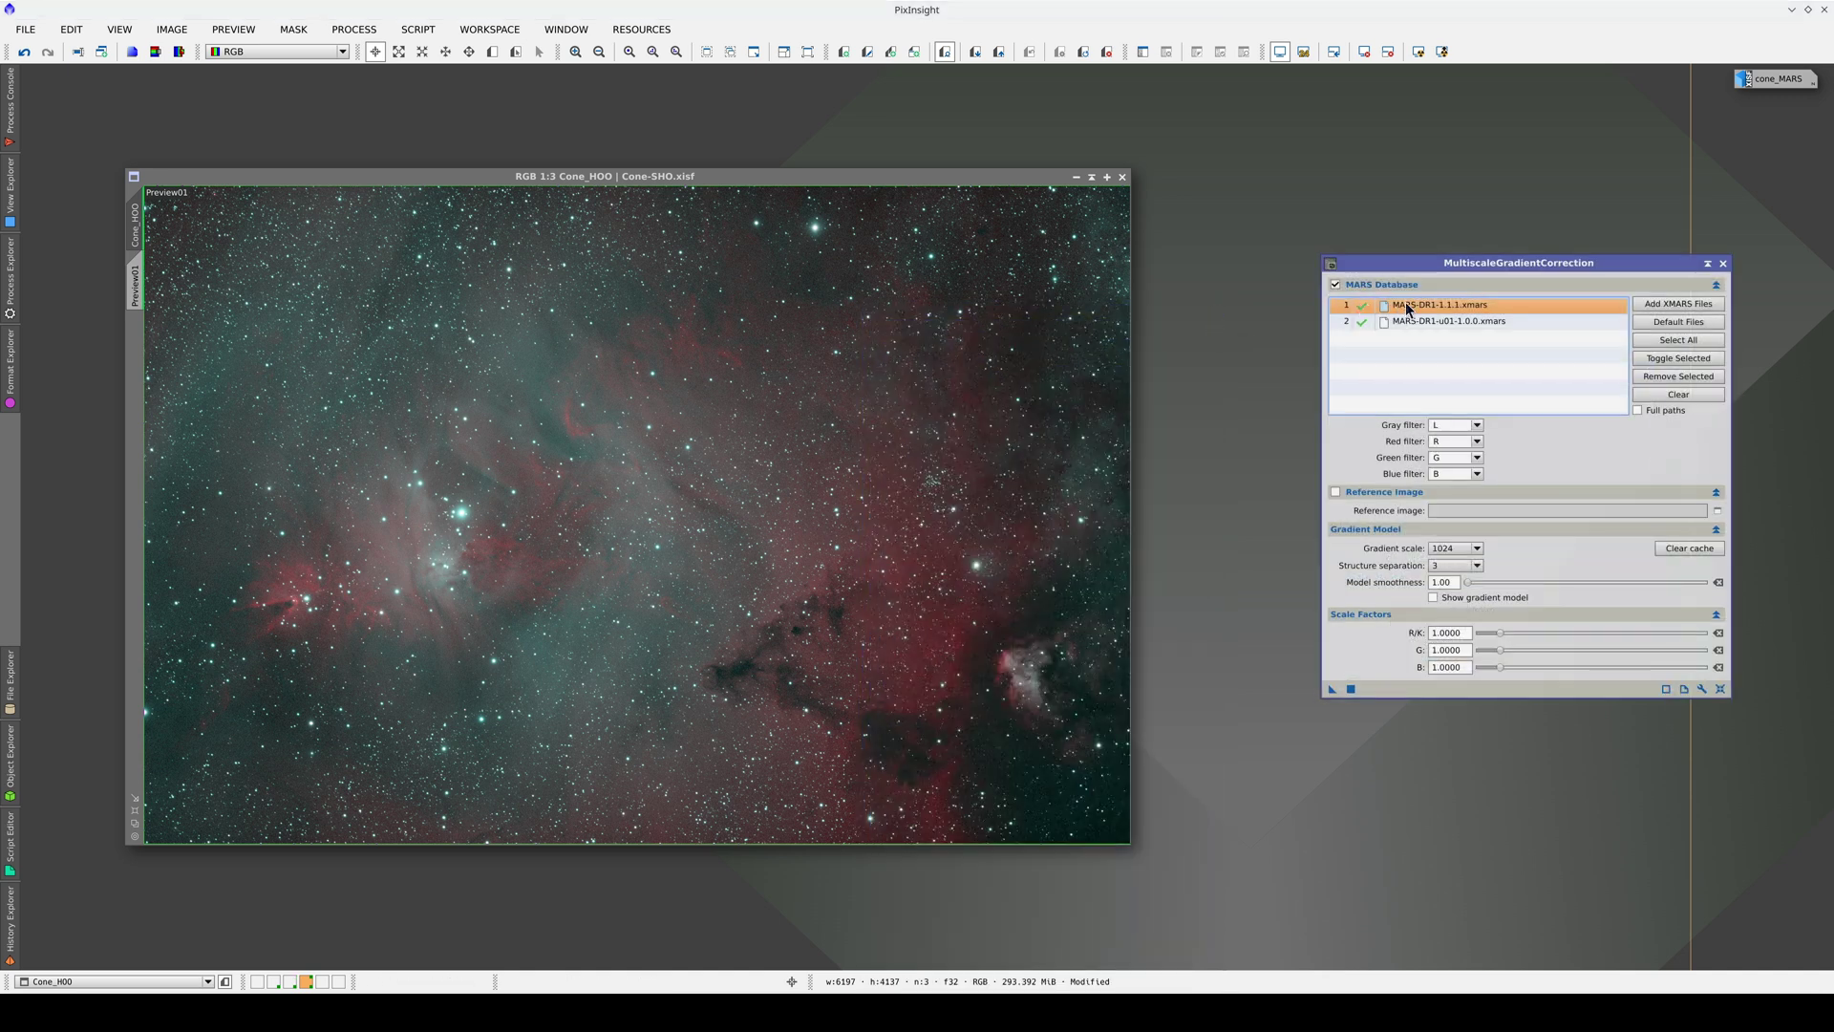
- Exclude the u01 database, set filters to Ha, OIII, OIII, and render the gradient model on Preview01
click(1361, 321)
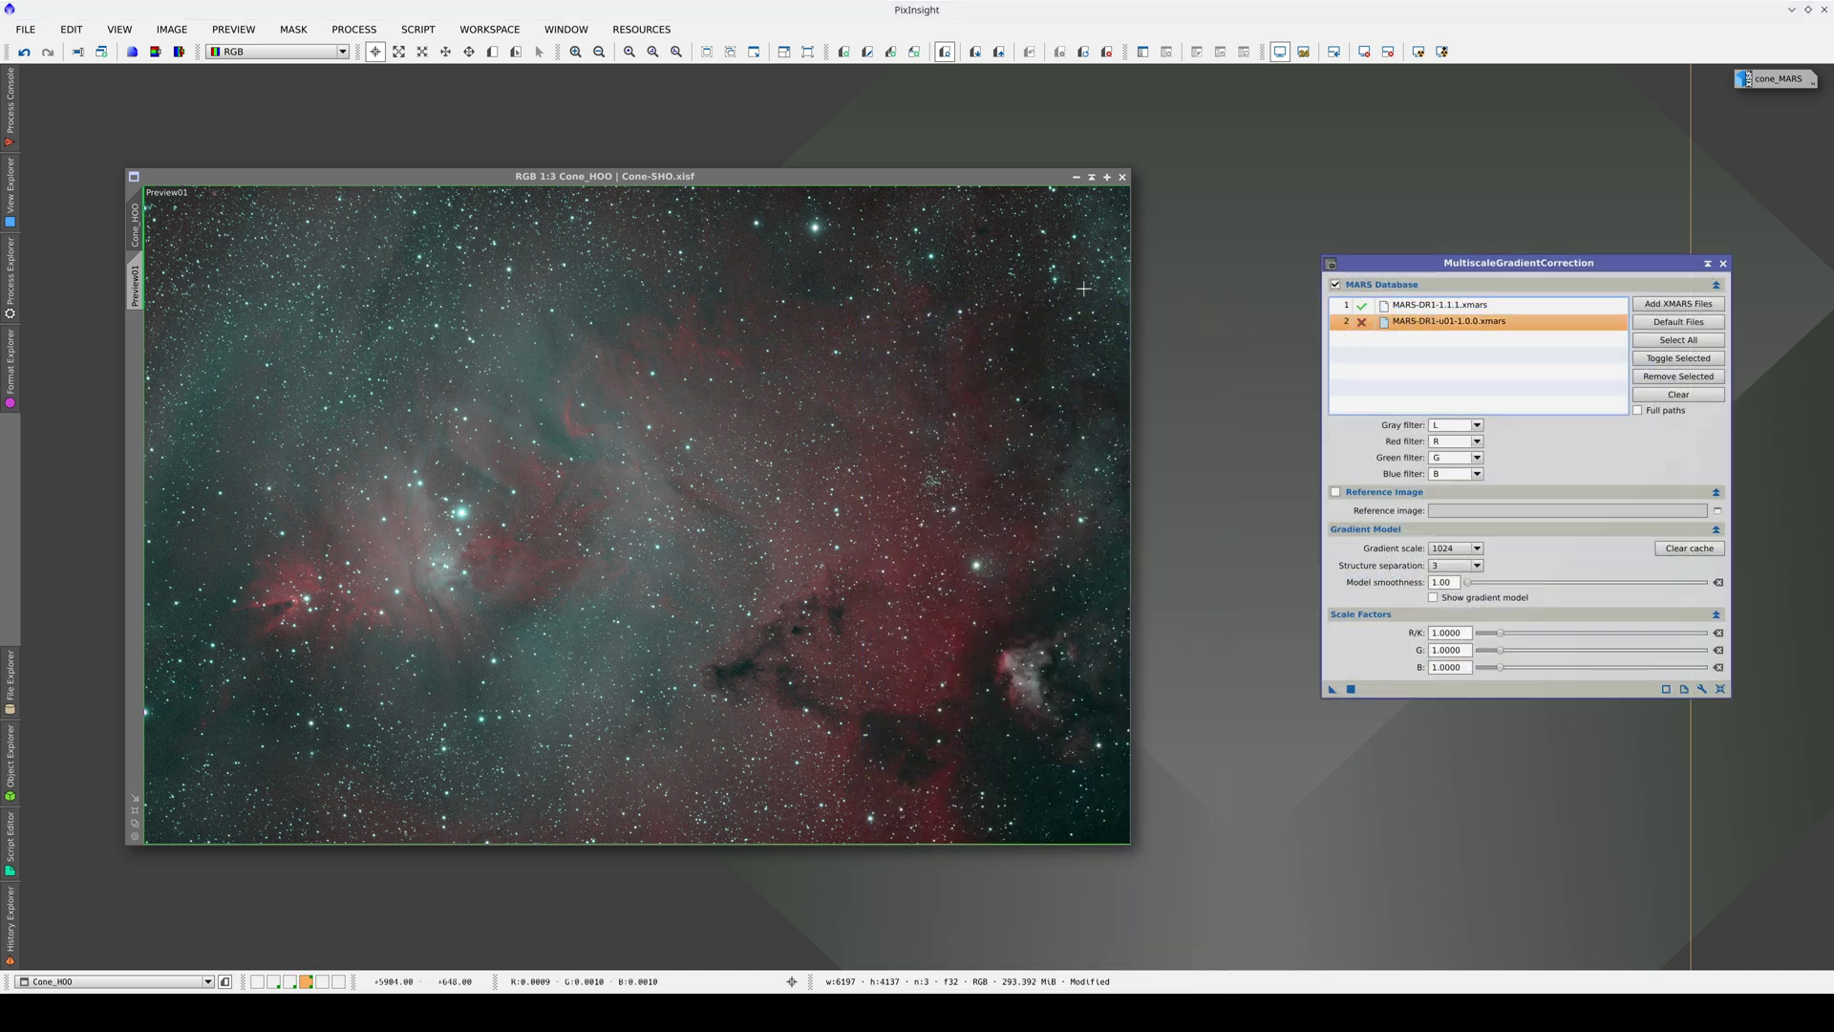
click(196, 264)
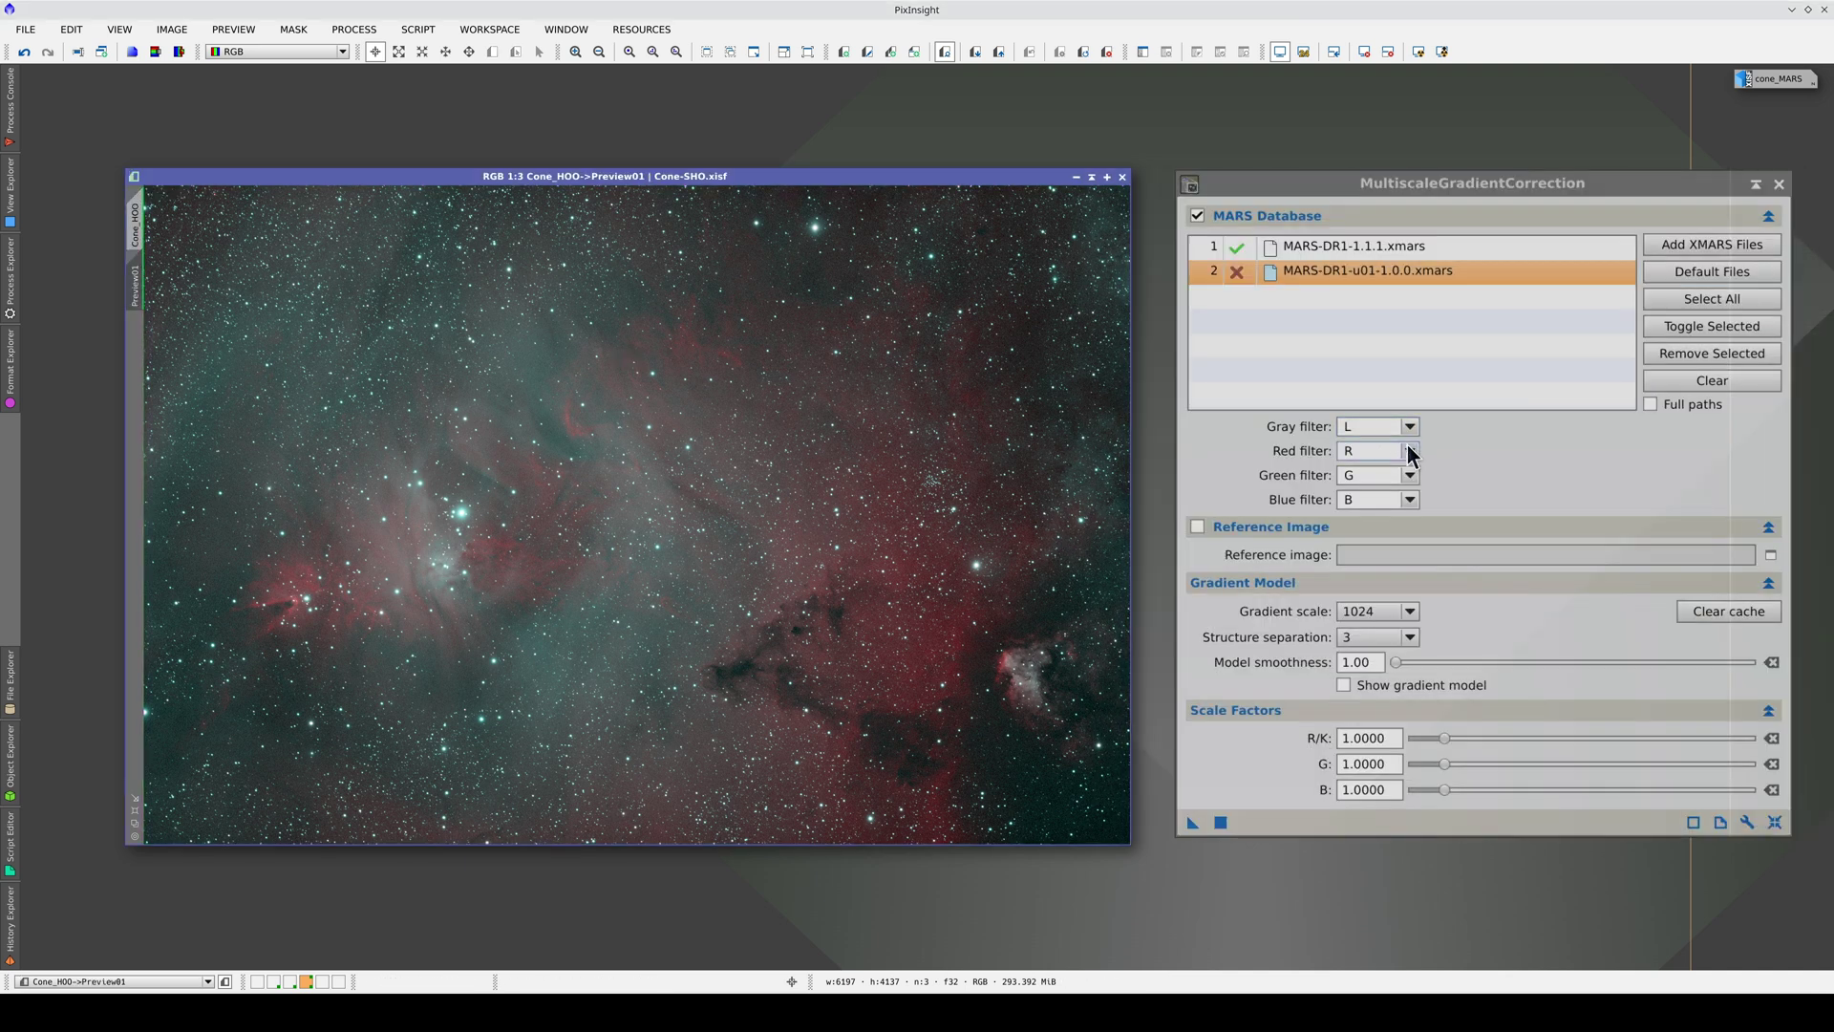
click(1474, 440)
click(1385, 525)
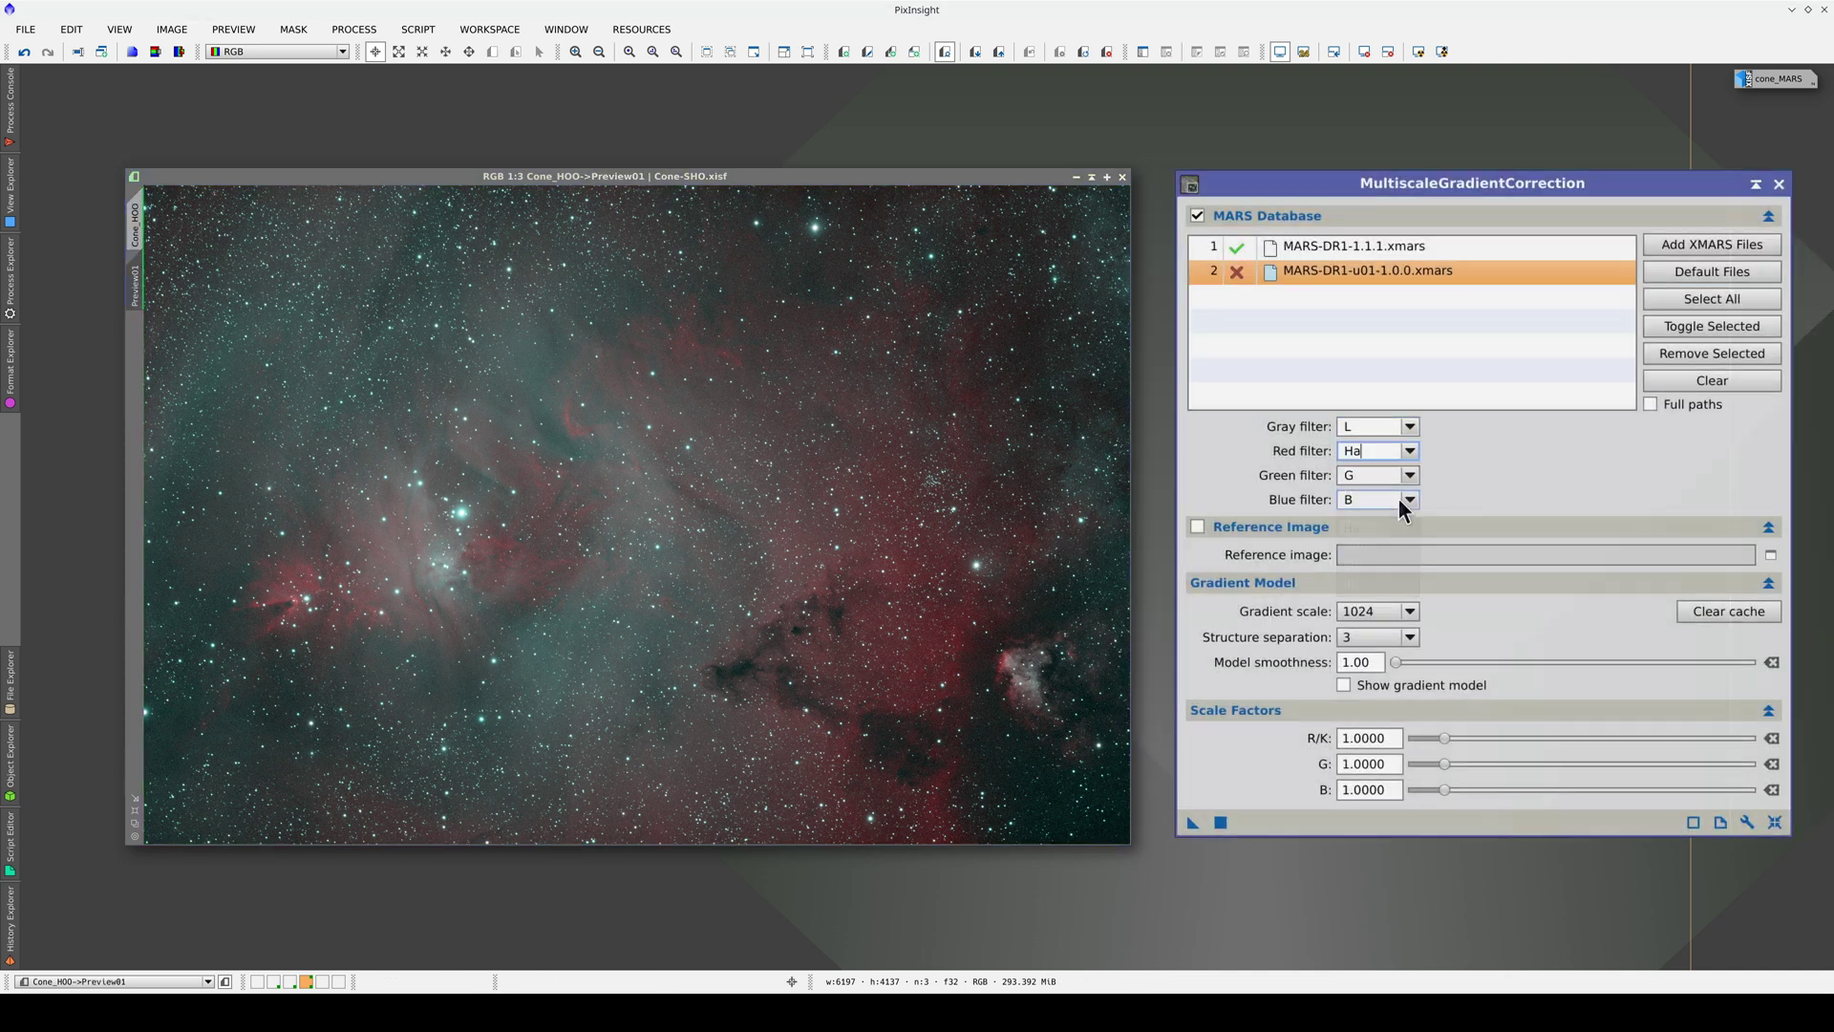
click(1412, 476)
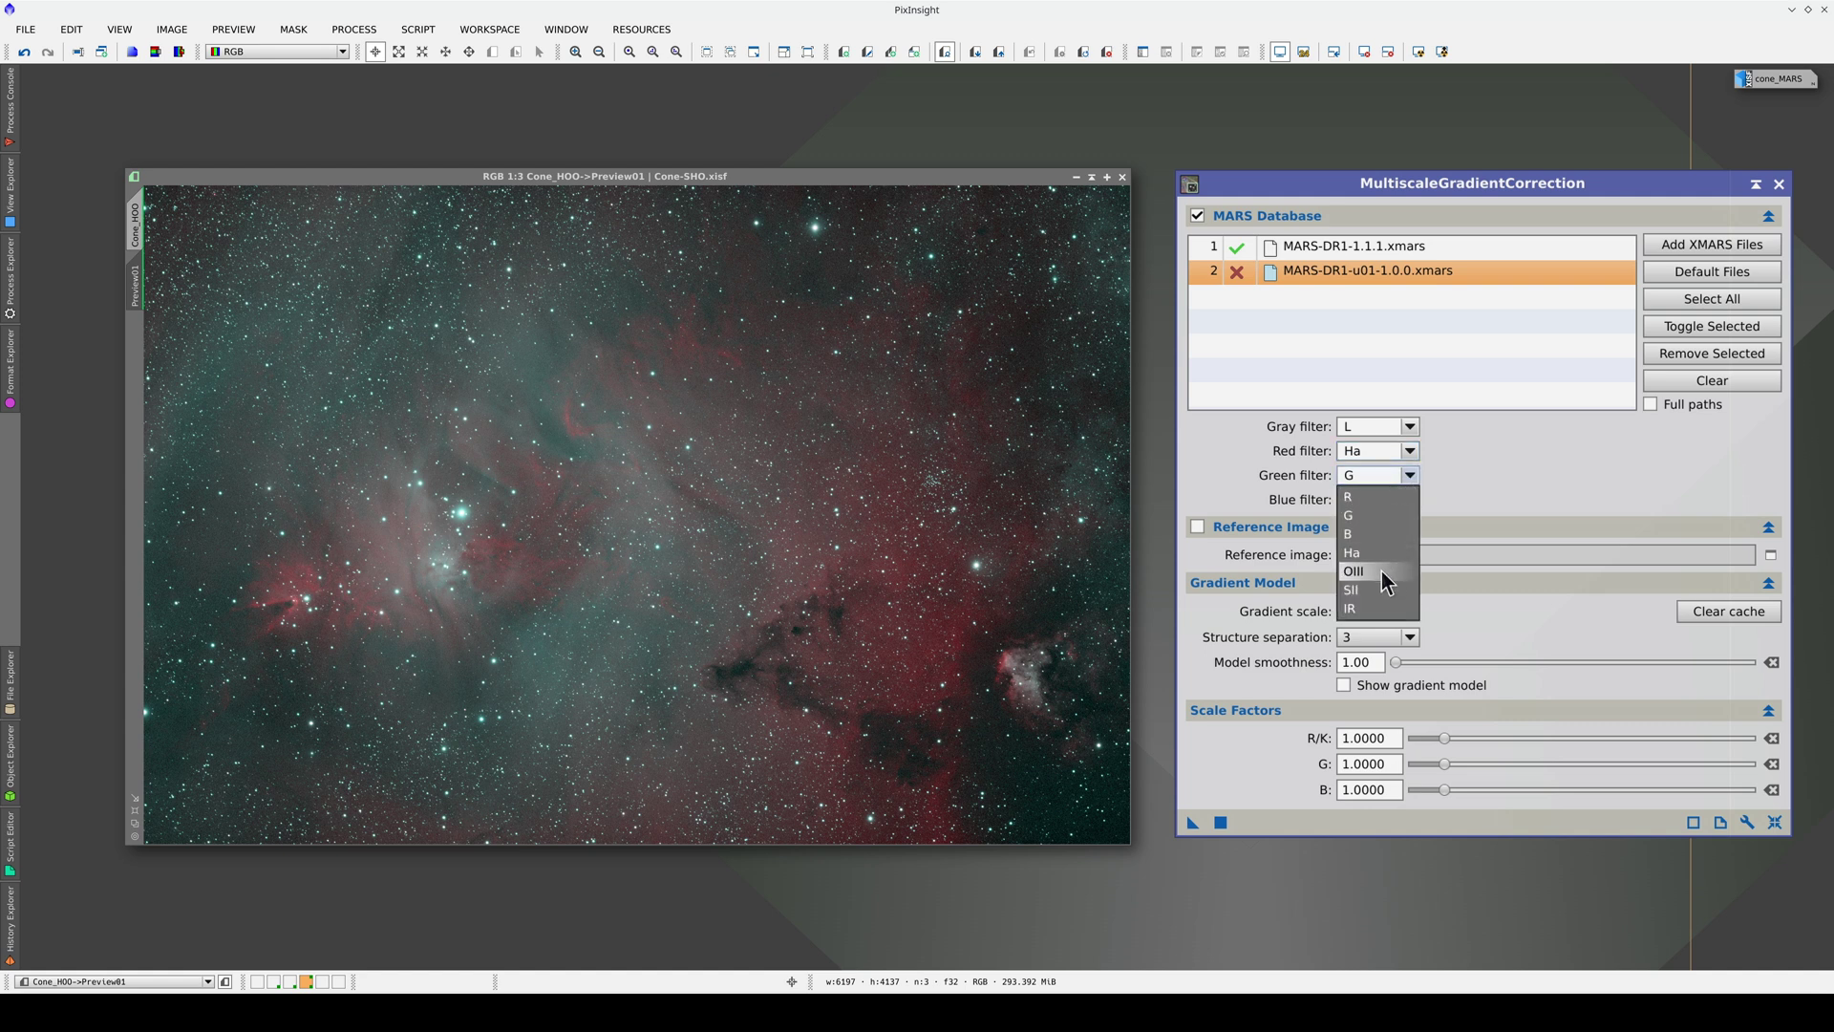
click(1381, 571)
click(1411, 501)
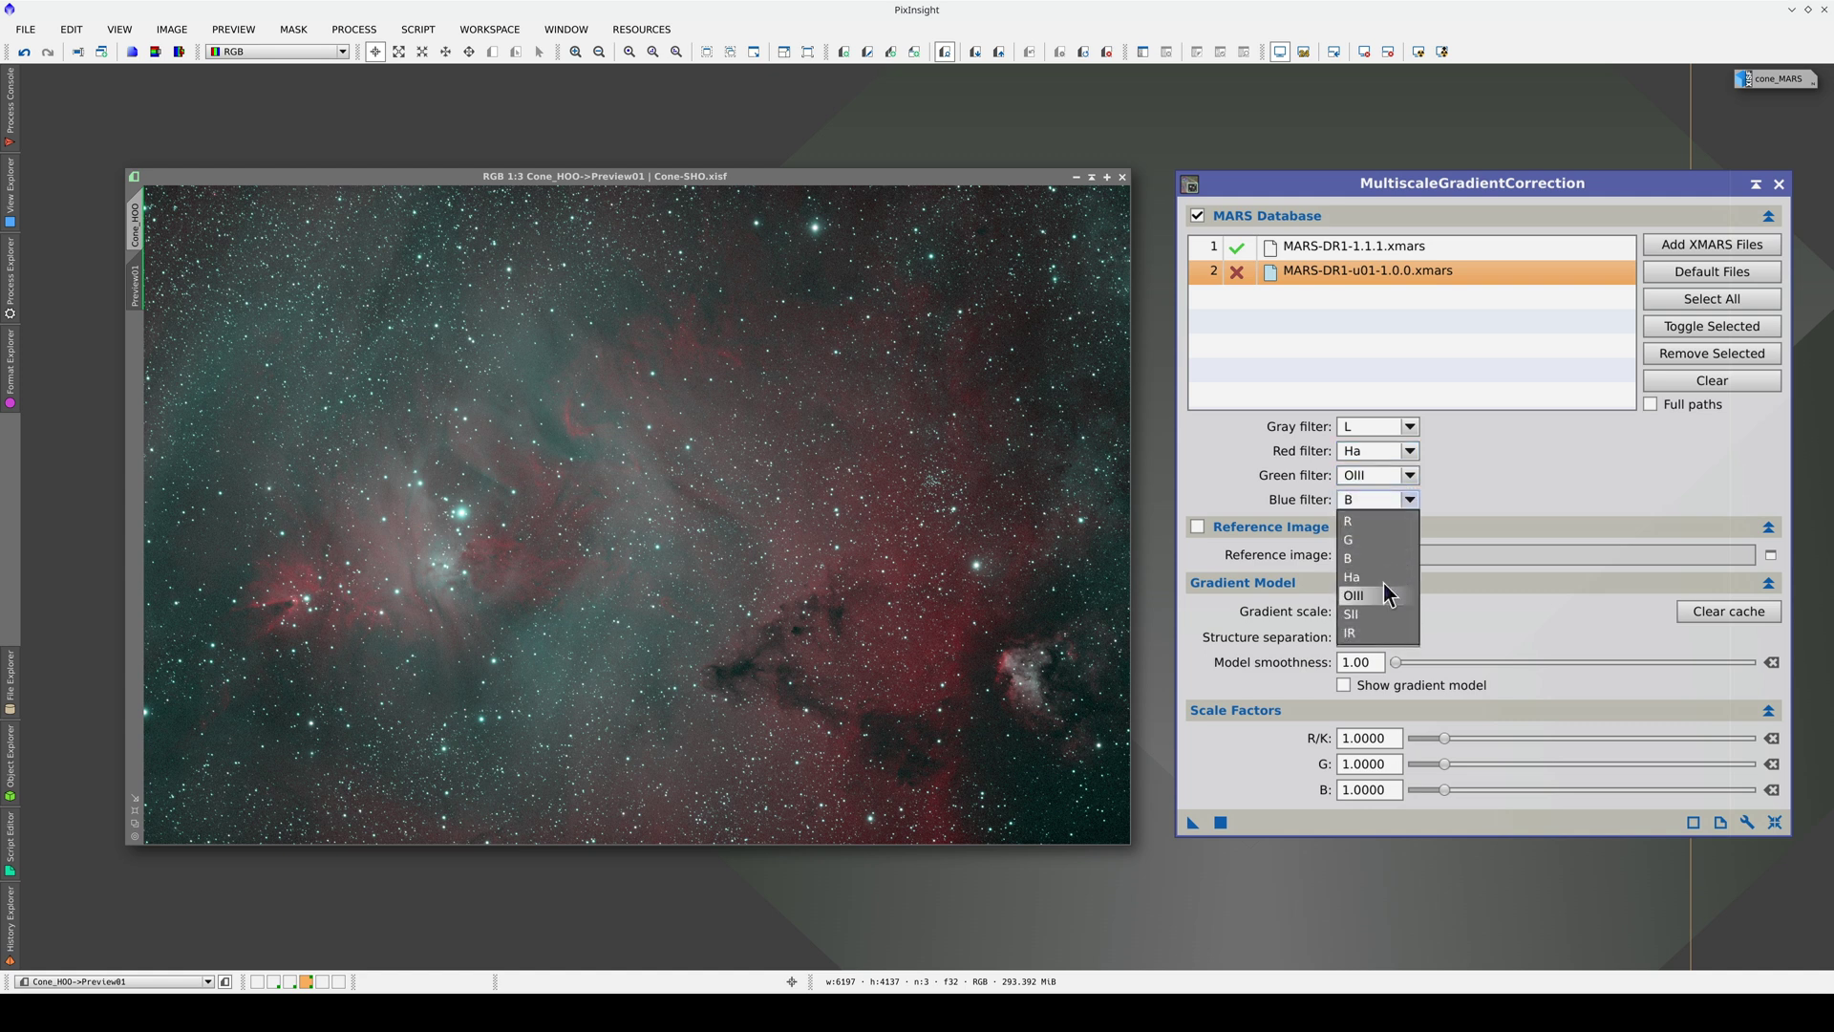
click(1384, 594)
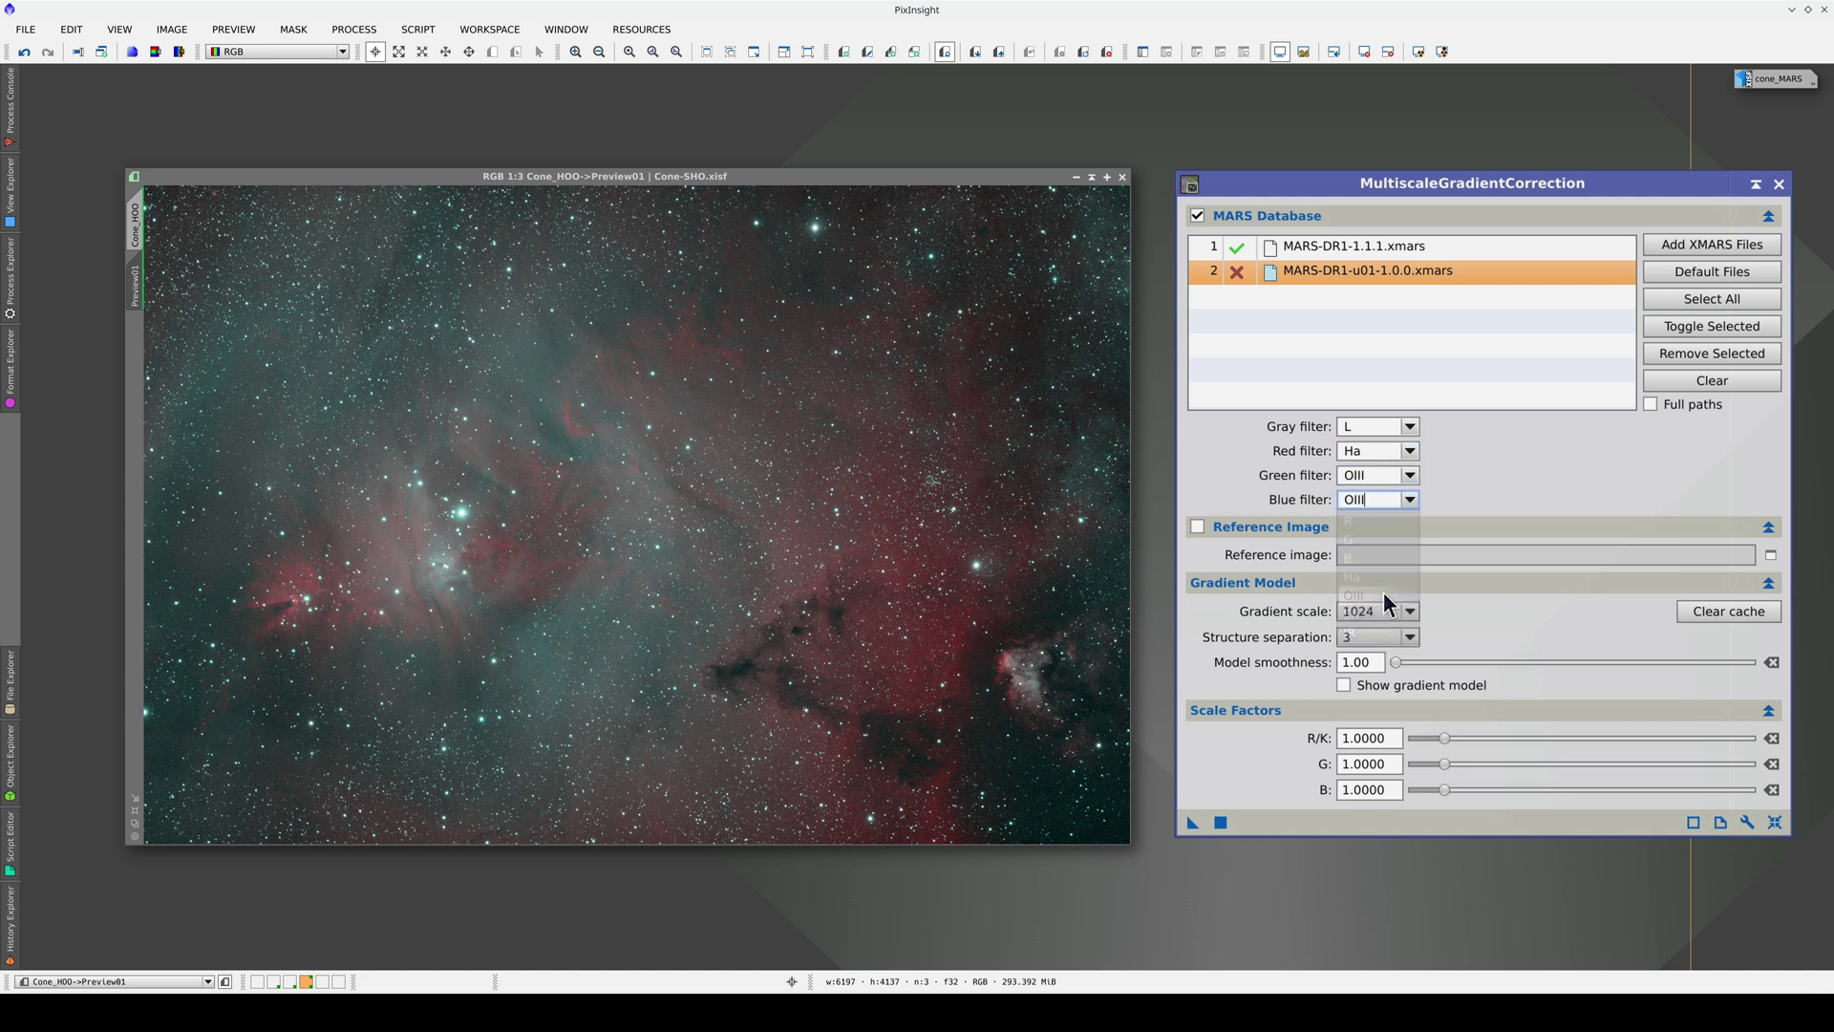
click(1344, 685)
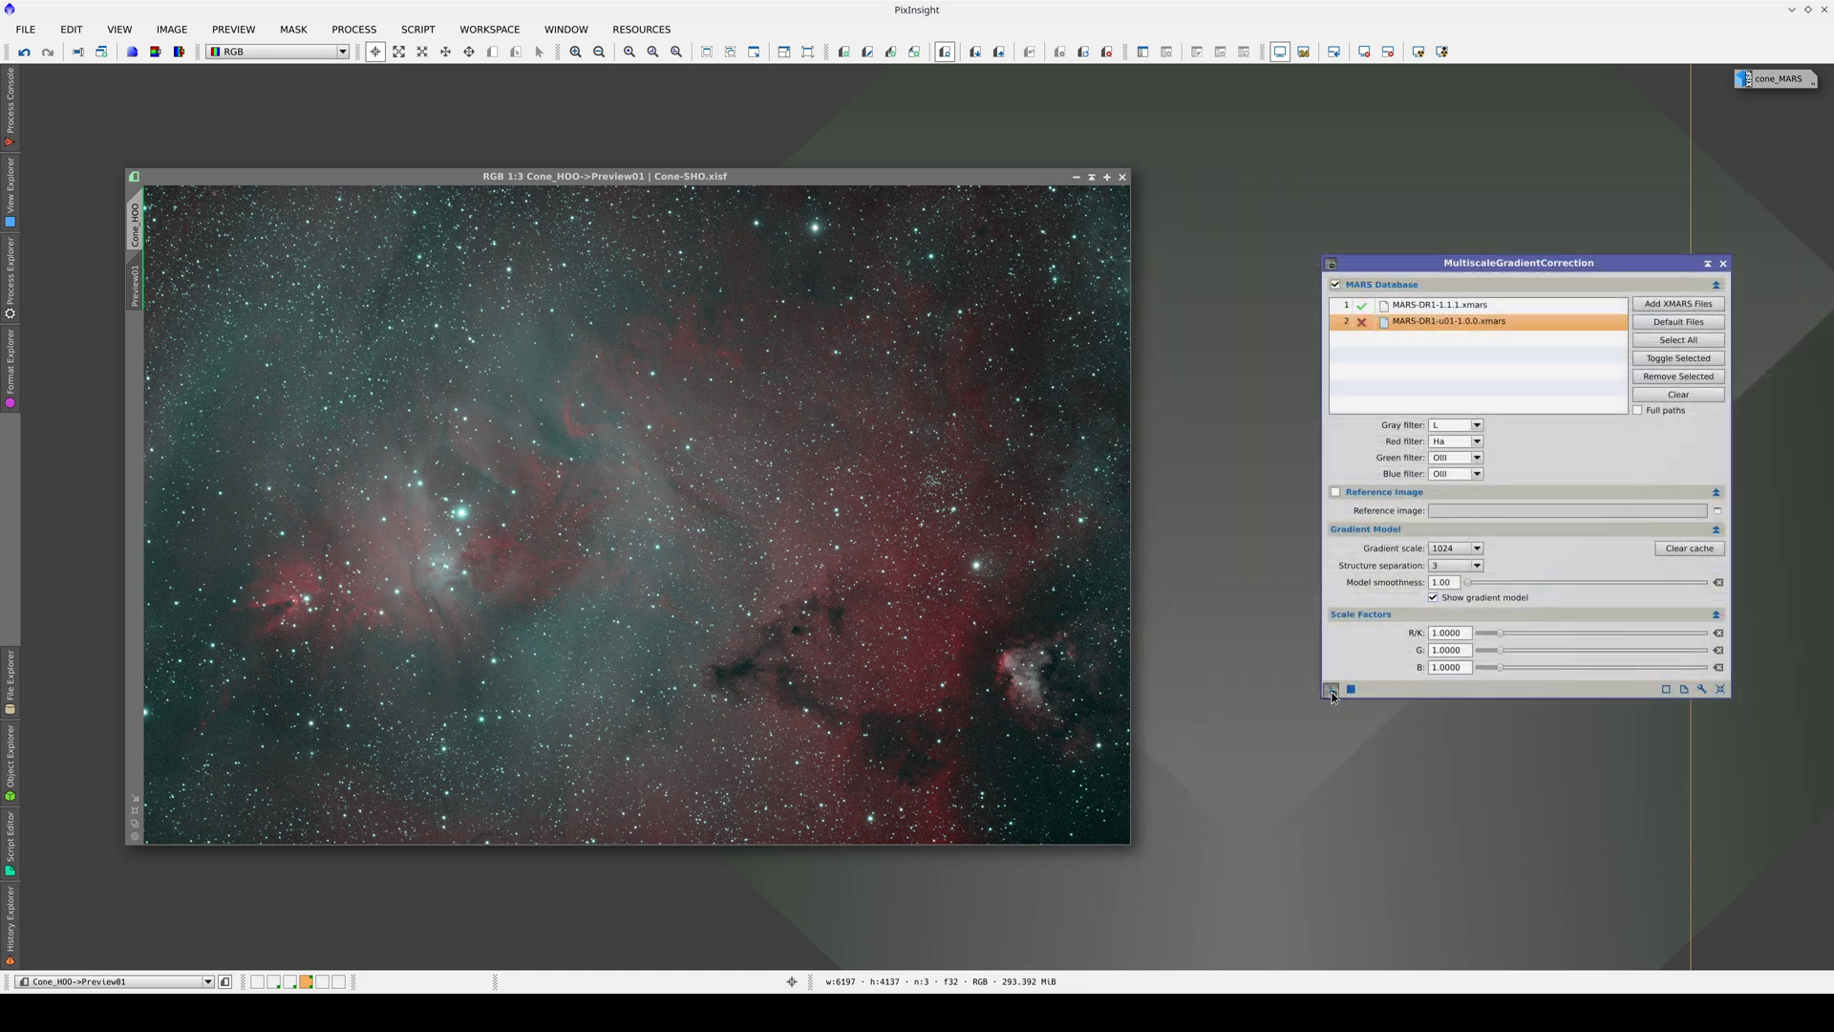
drag(1327, 691, 864, 608)
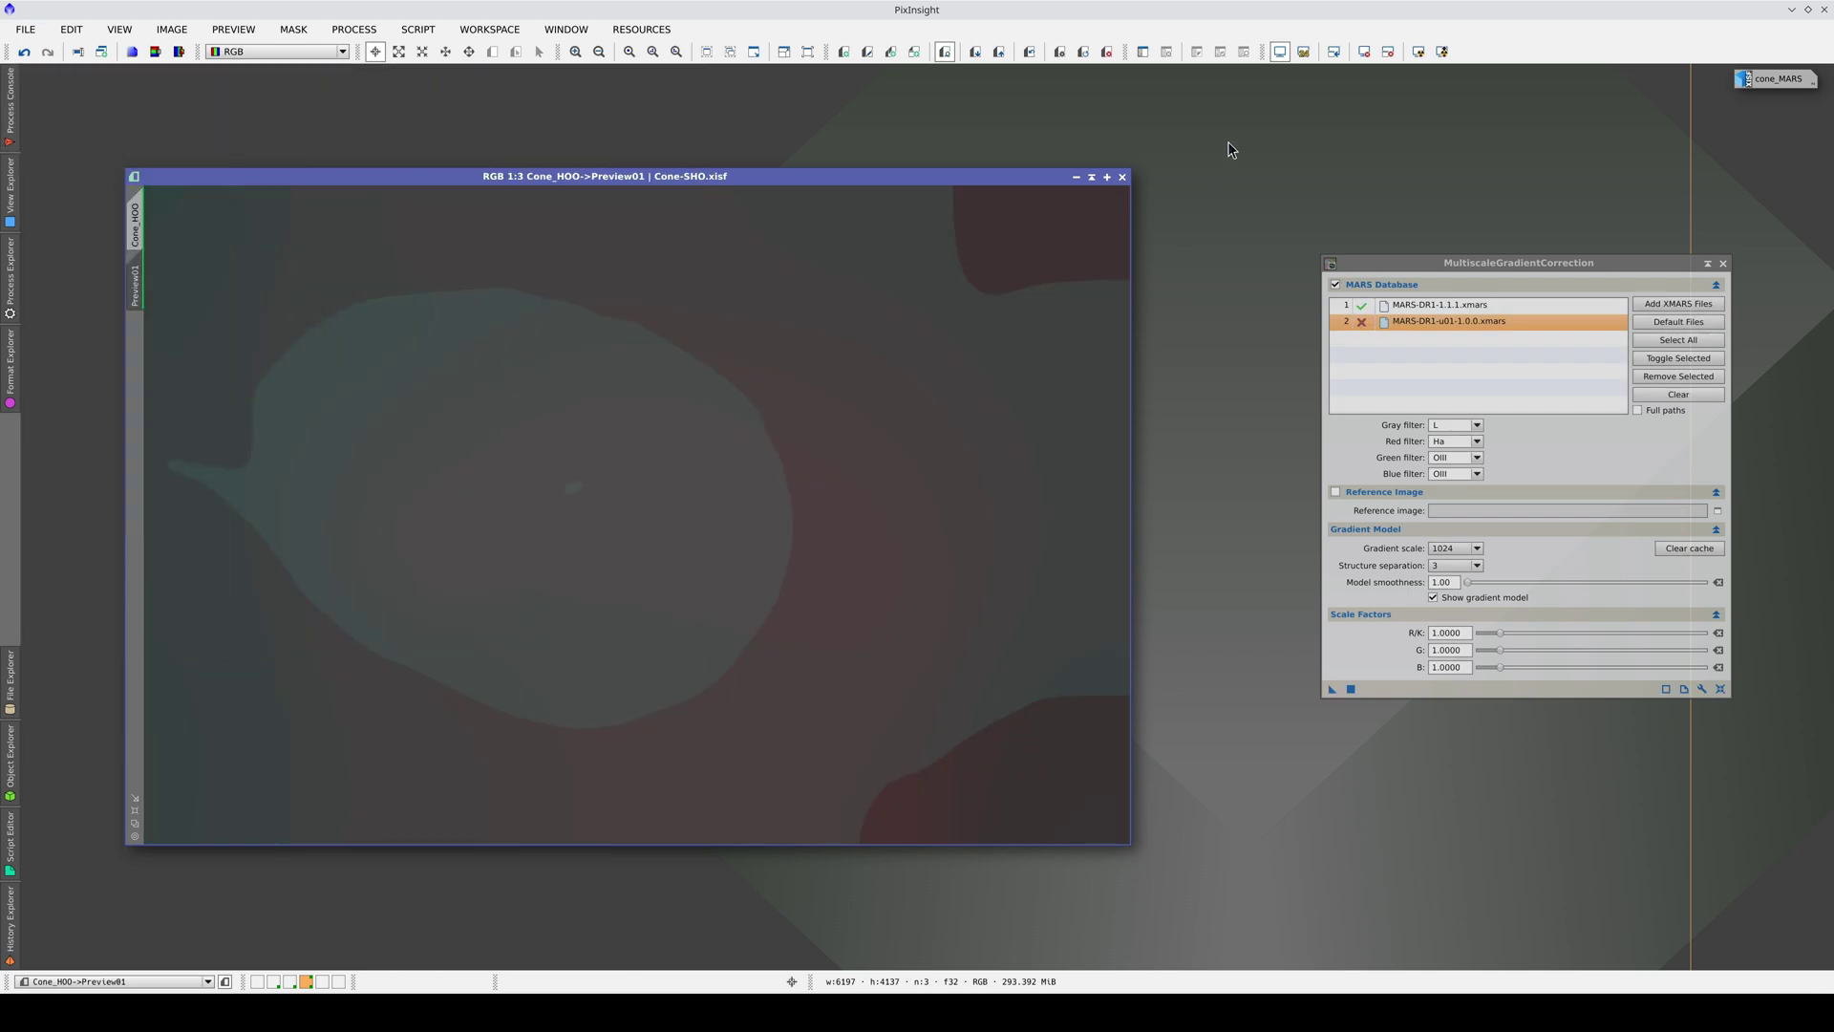
- Set the gradient scale to 256, compare against the original, and regenerate Preview01's gradient model
click(1305, 51)
click(1451, 550)
click(1446, 589)
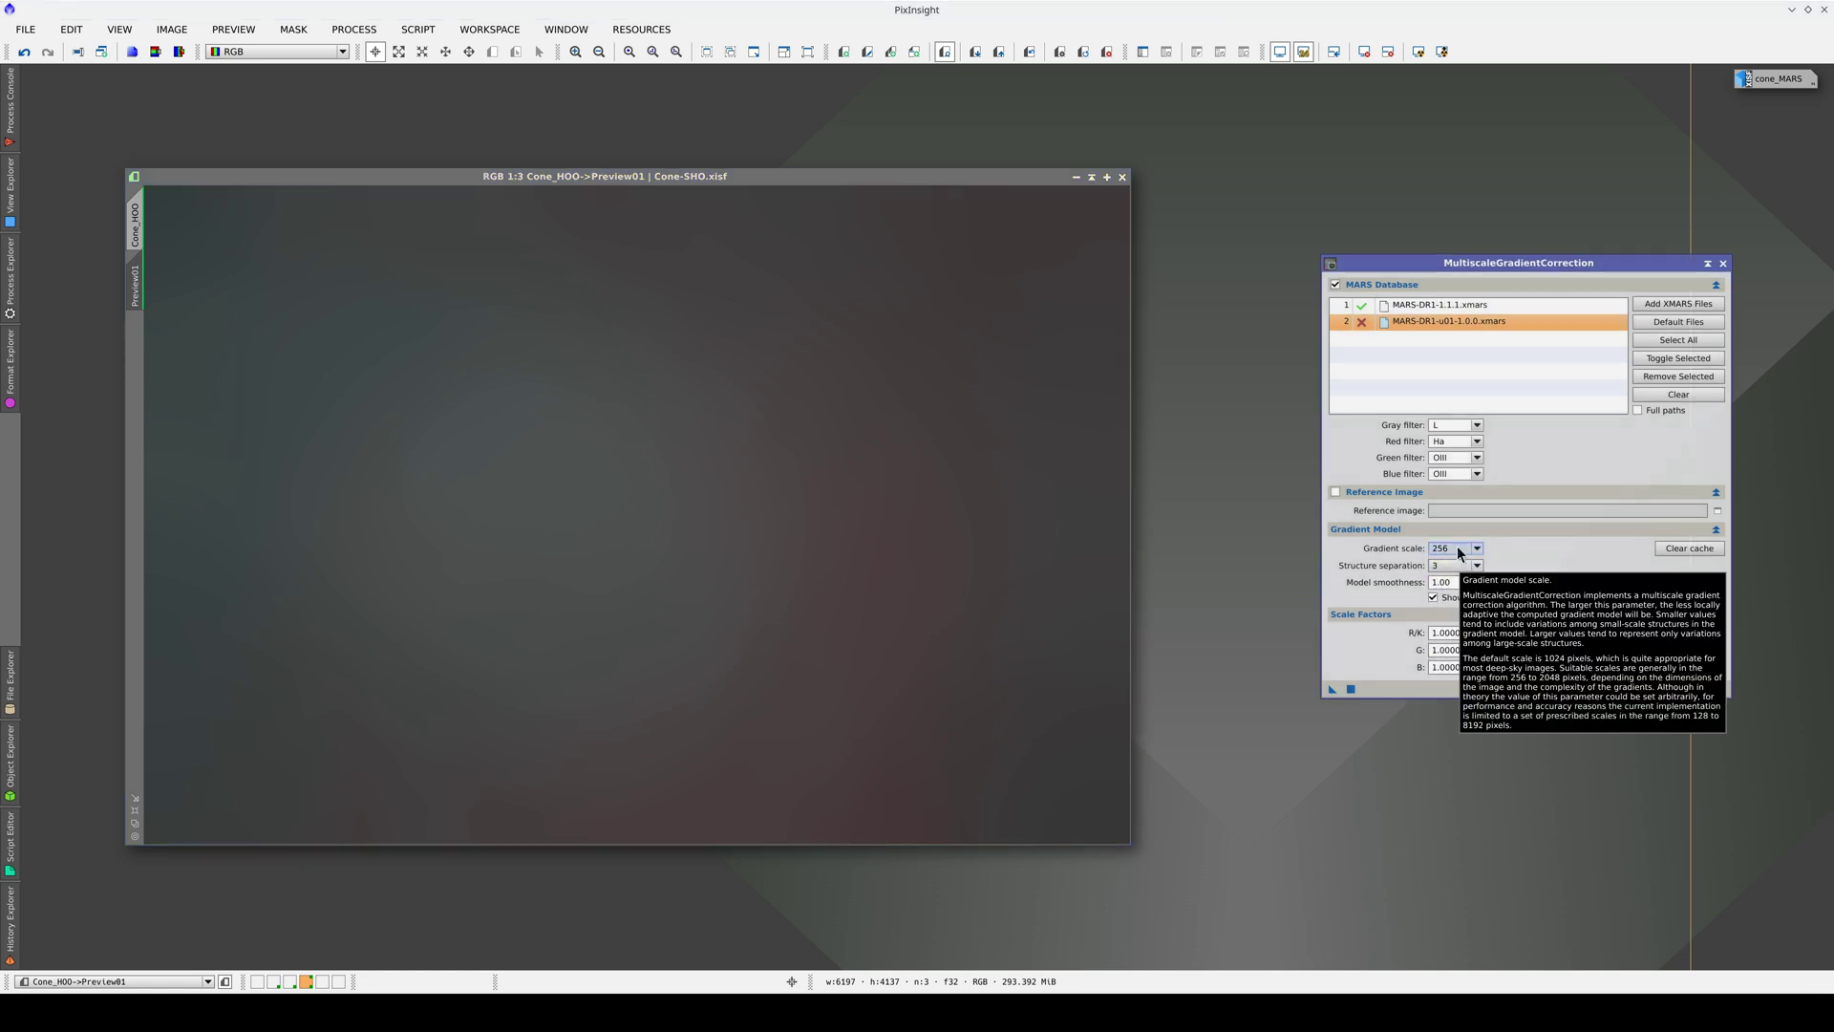
click(815, 523)
key(ctrl+z)
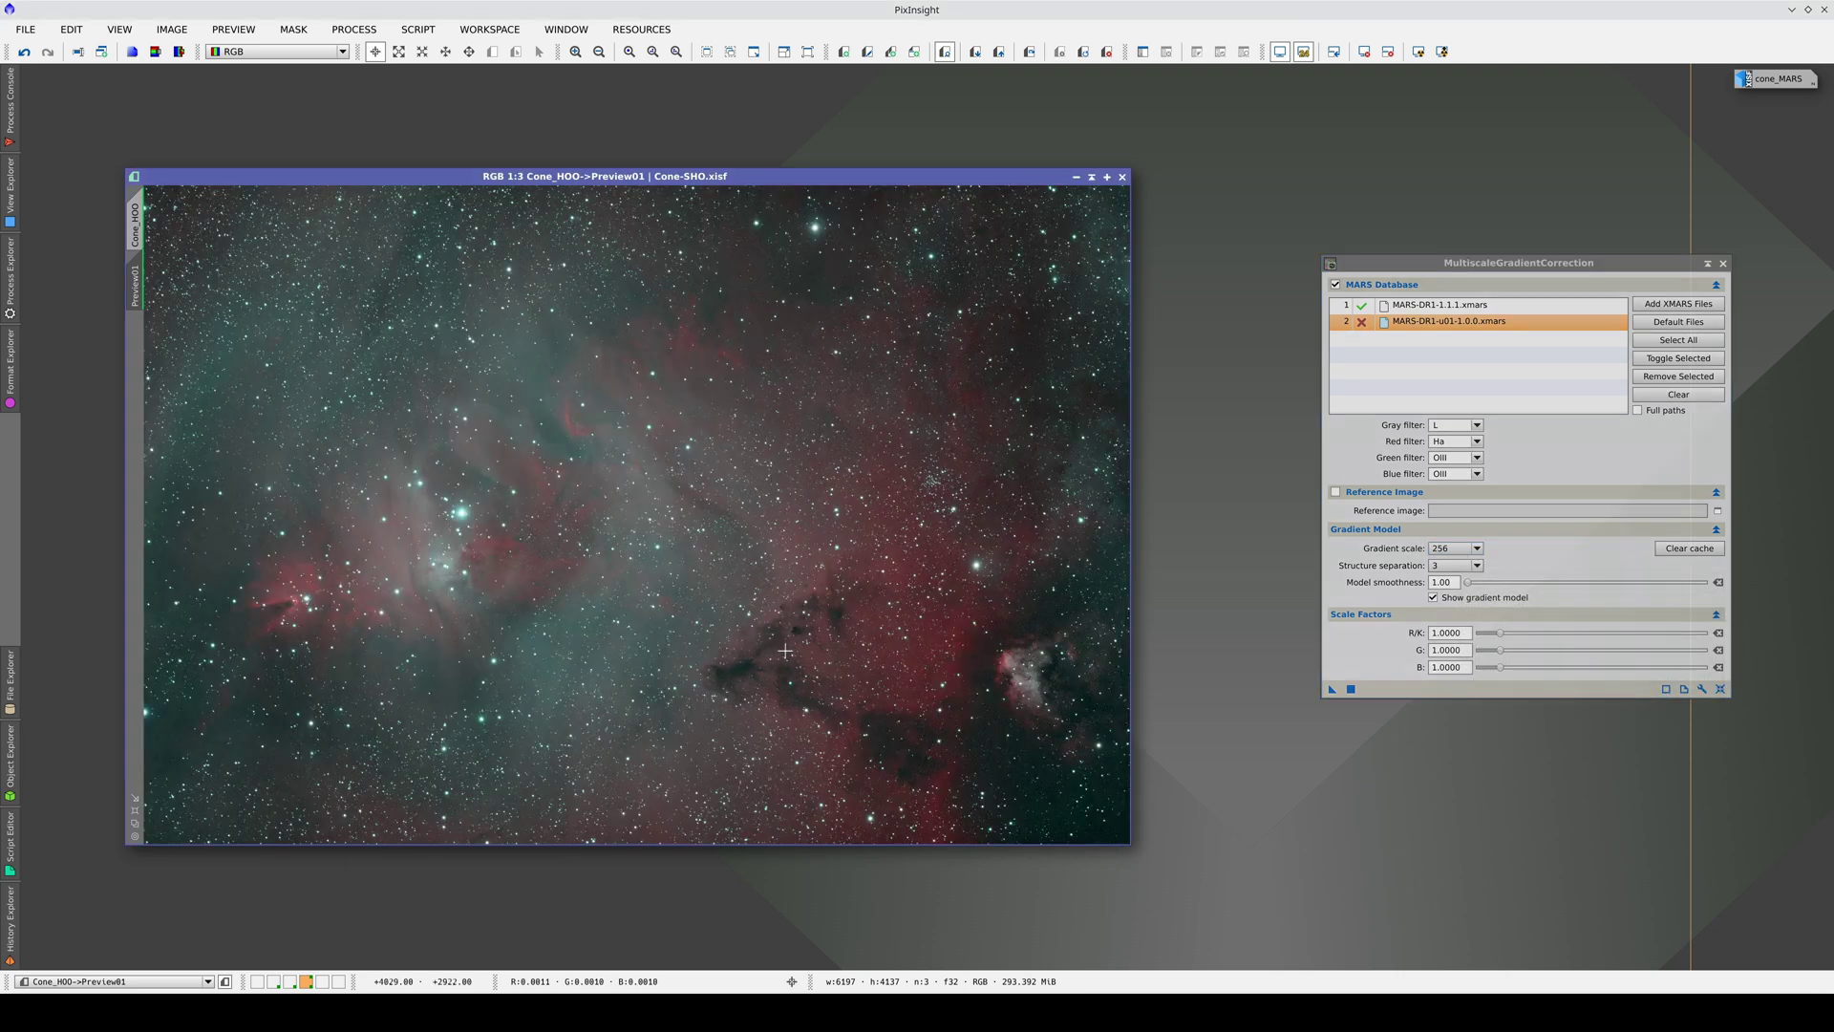
click(1333, 690)
drag(1334, 693, 851, 670)
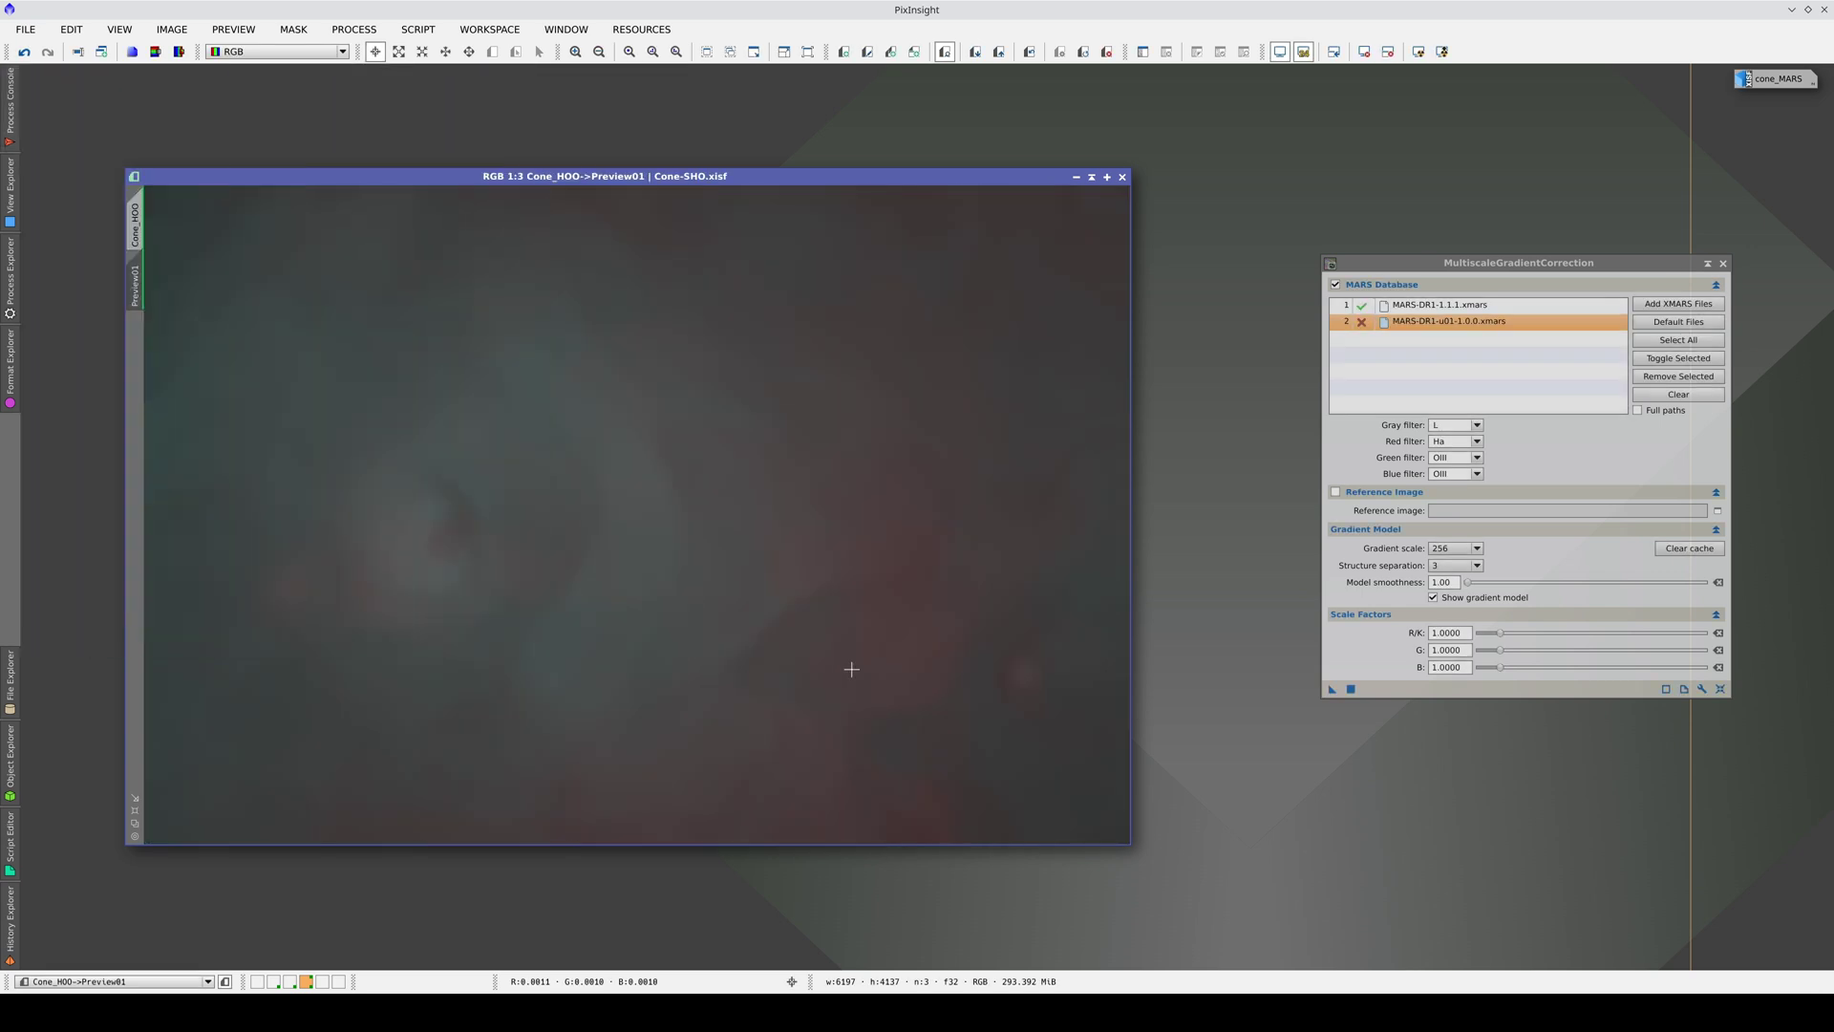
- Display only the red channel, raise the R scale factor to 1.4000, and rerun on Preview01
click(296, 55)
click(296, 83)
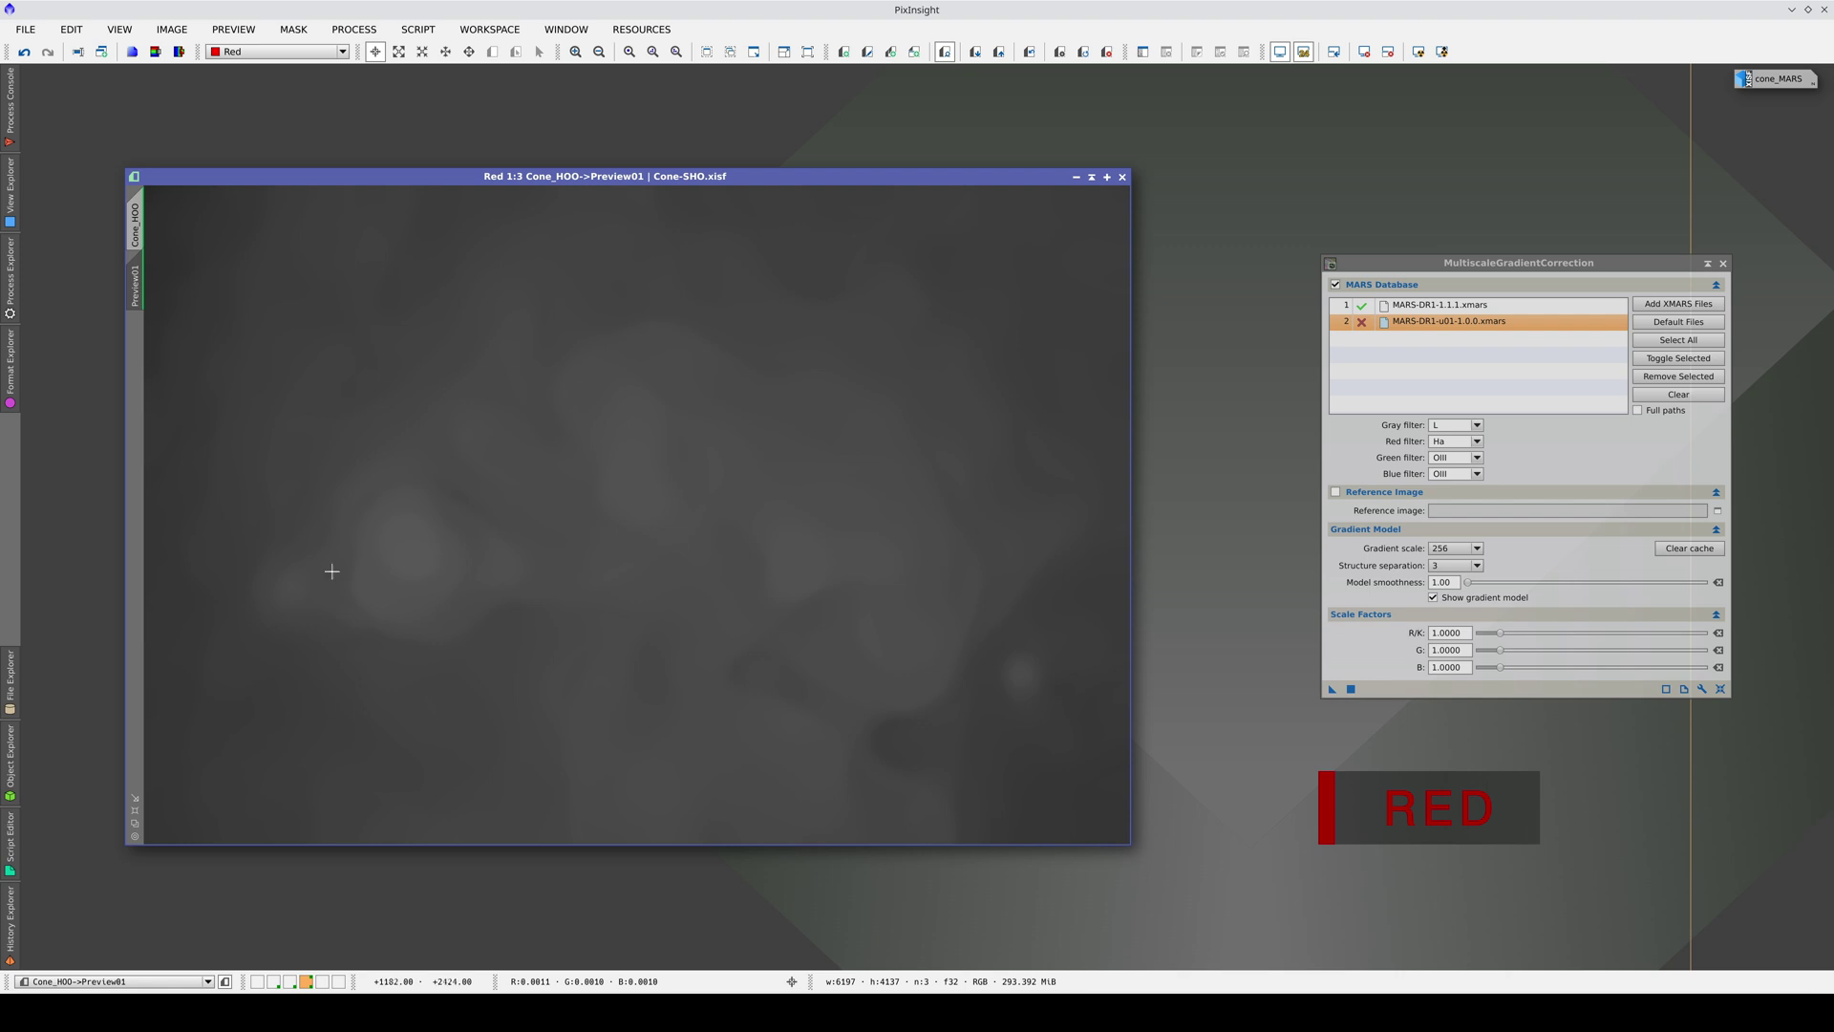
key(ctrl+shift+z)
key(ctrl+shift+z)
drag(1500, 635, 1508, 639)
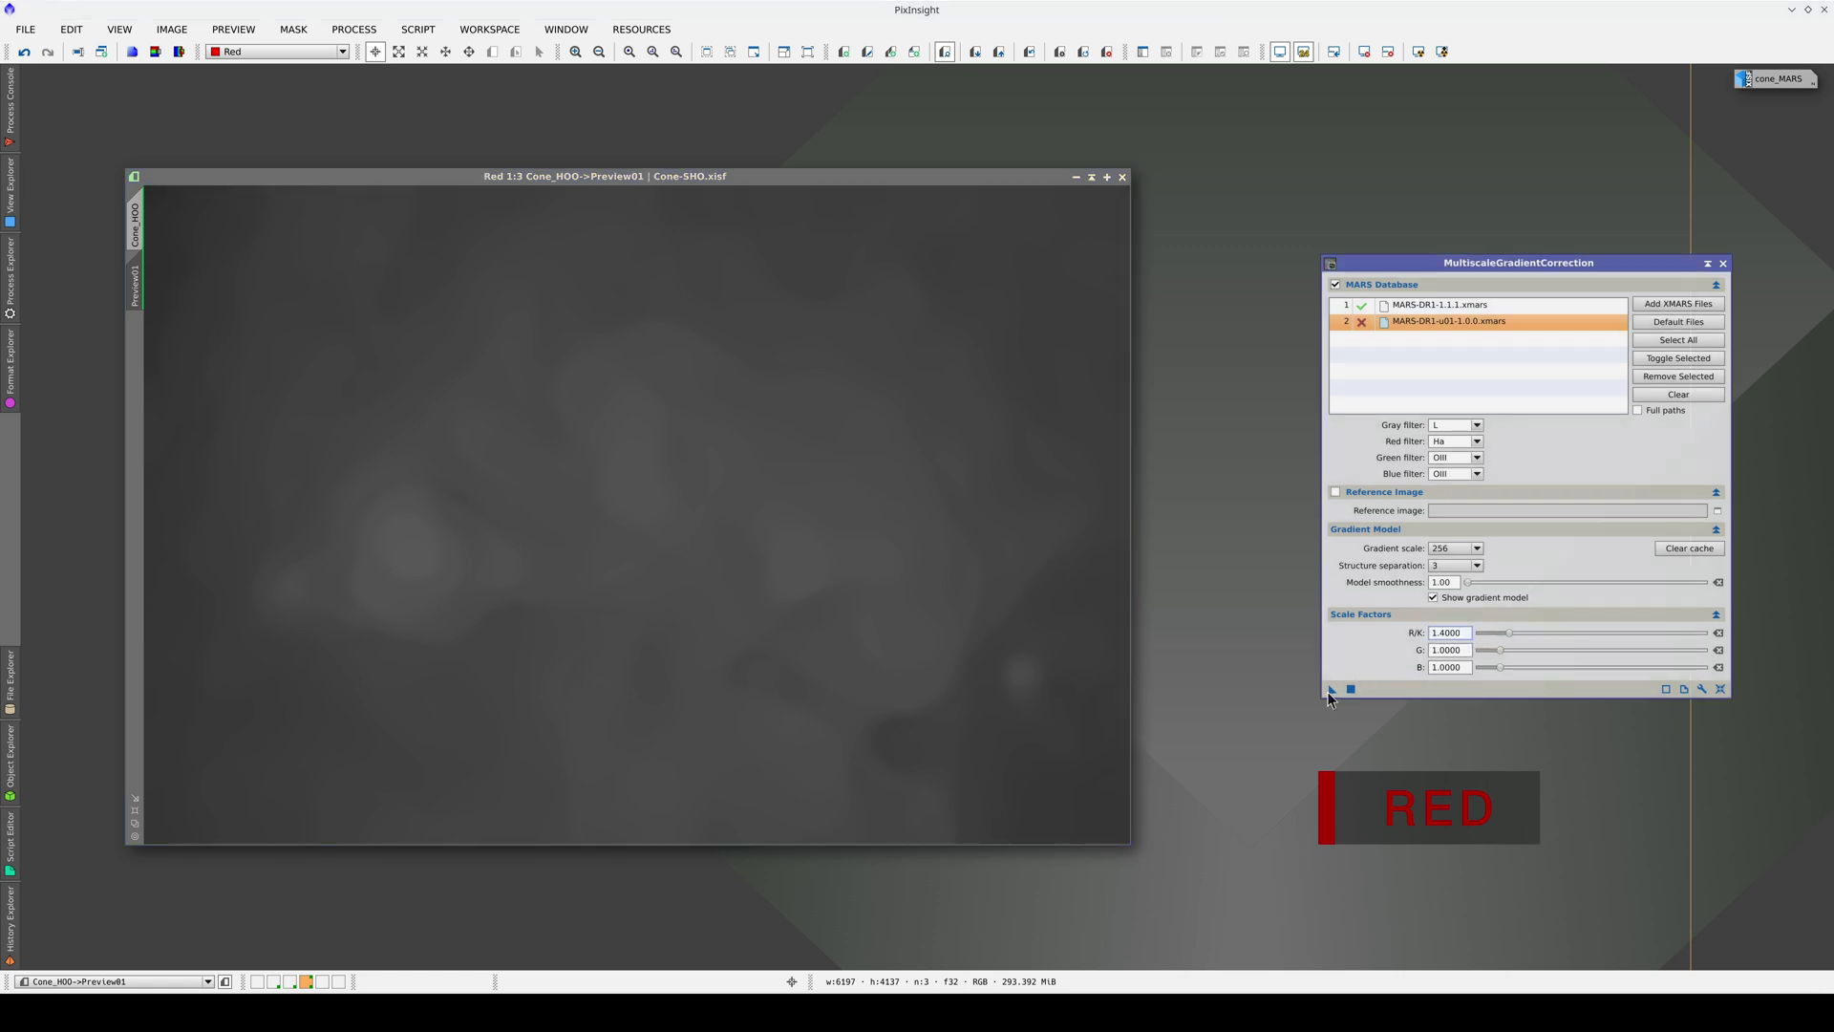
drag(1332, 689, 1016, 657)
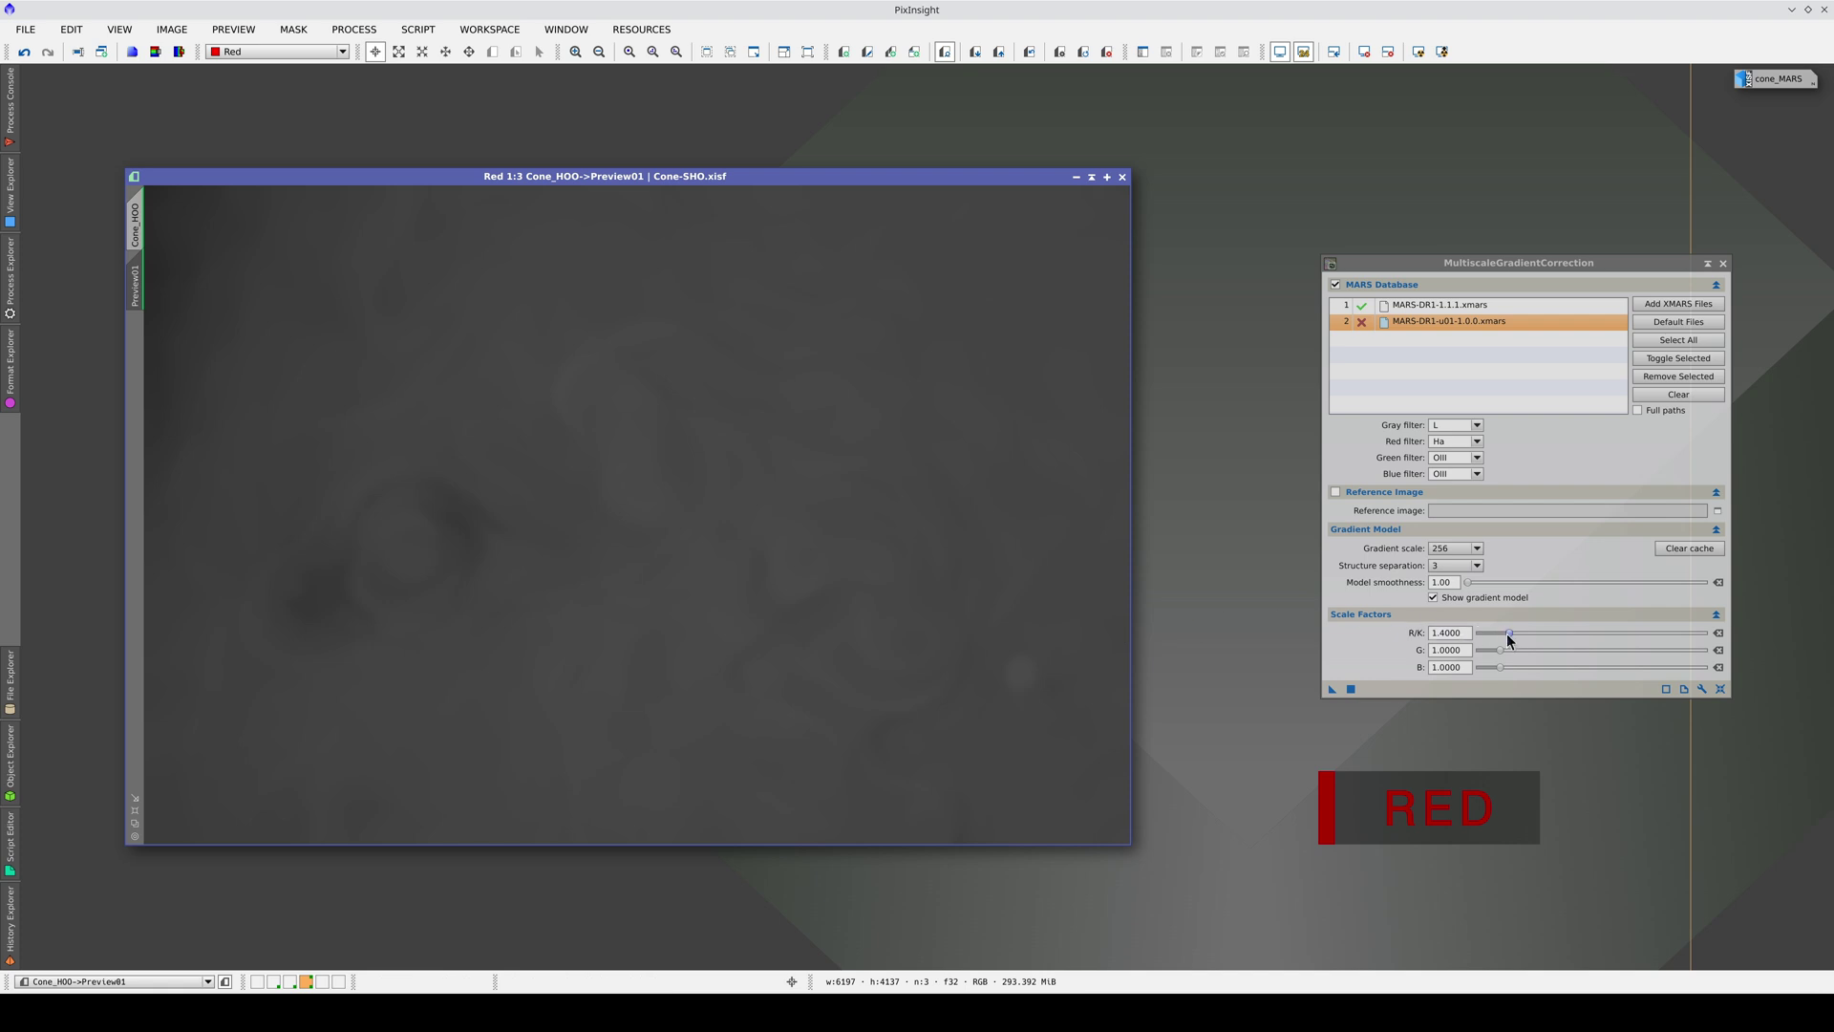
- Try a red scale factor of 1.8000, then return it to 1.4000 and rerun
click(1506, 633)
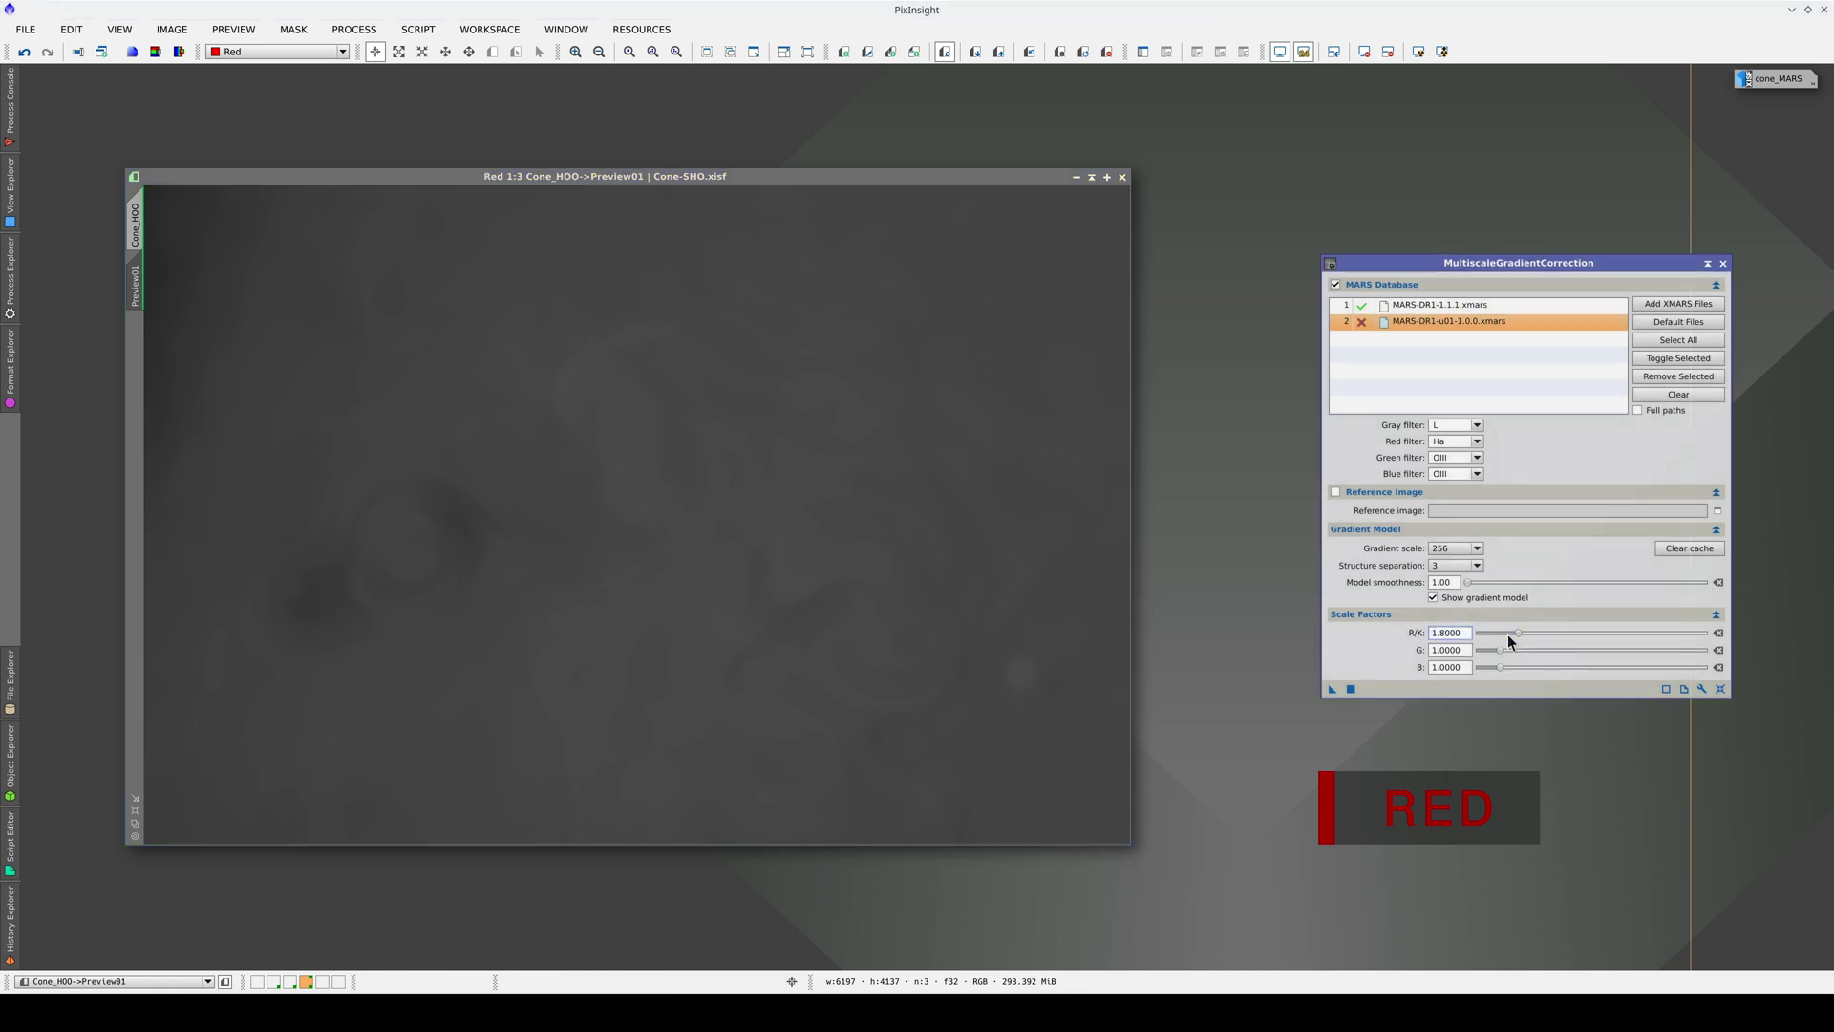
drag(1328, 689, 909, 663)
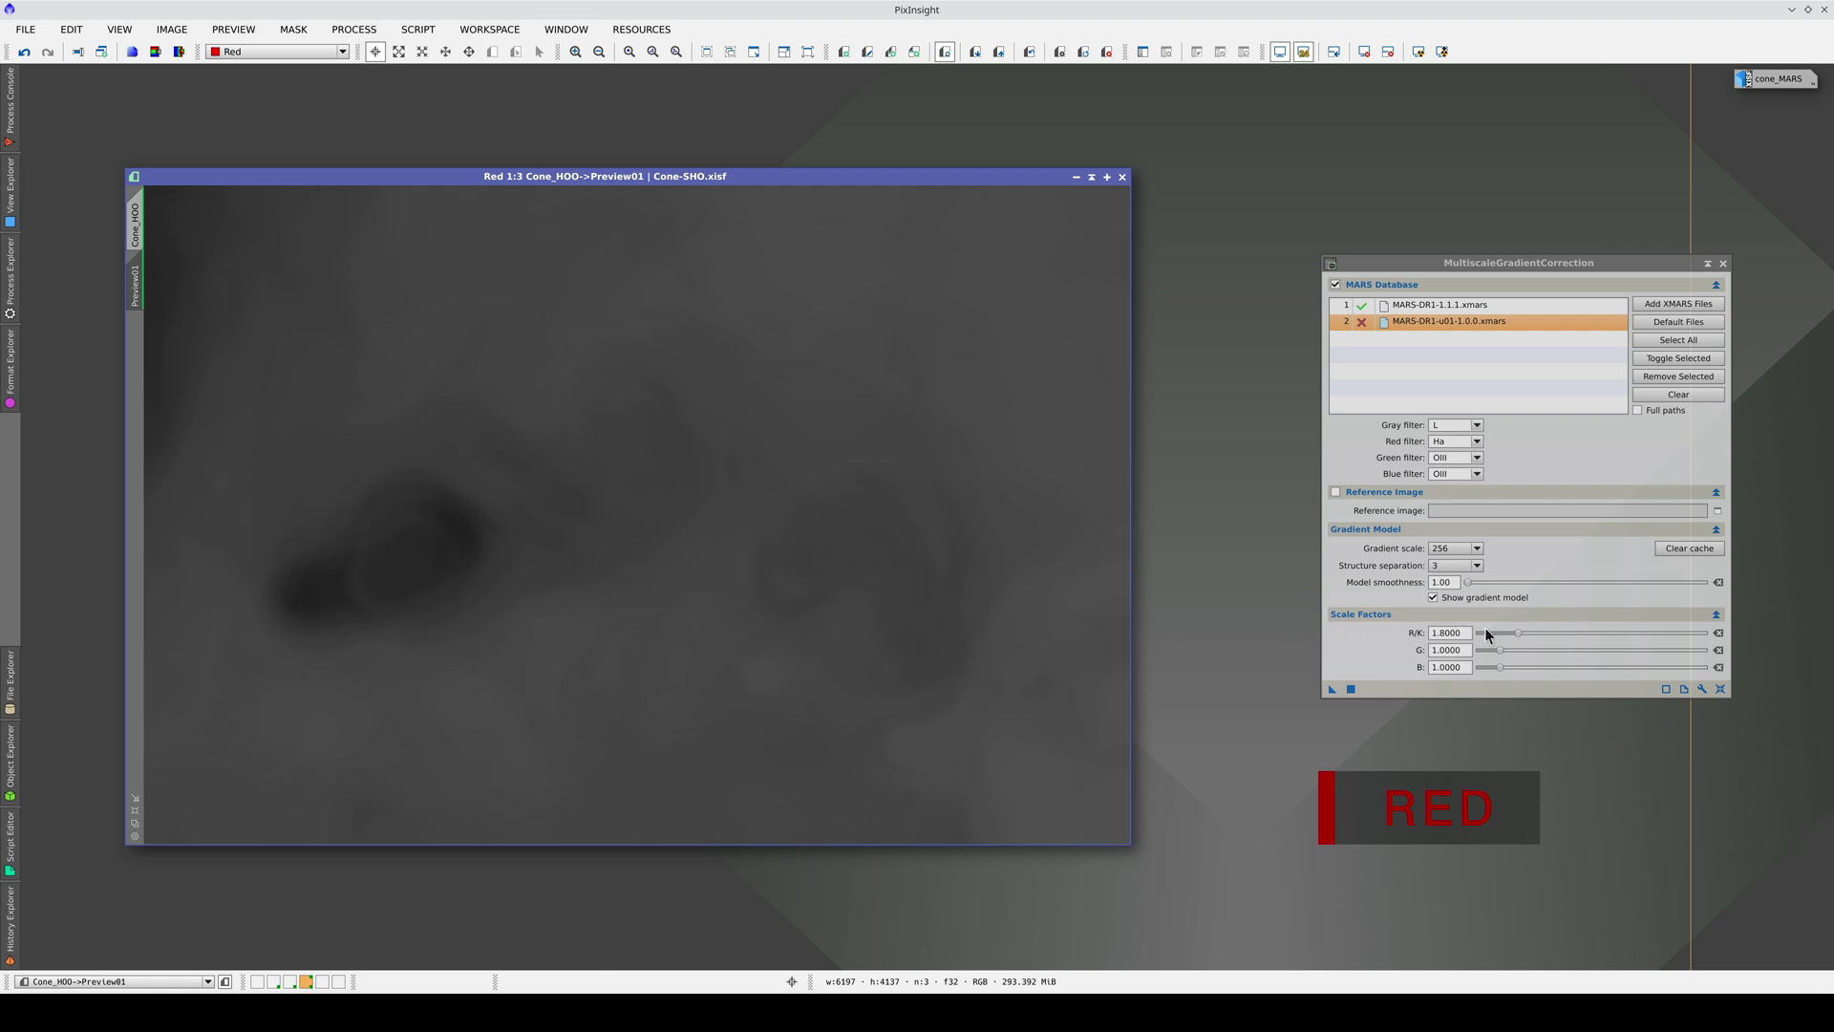
click(1517, 632)
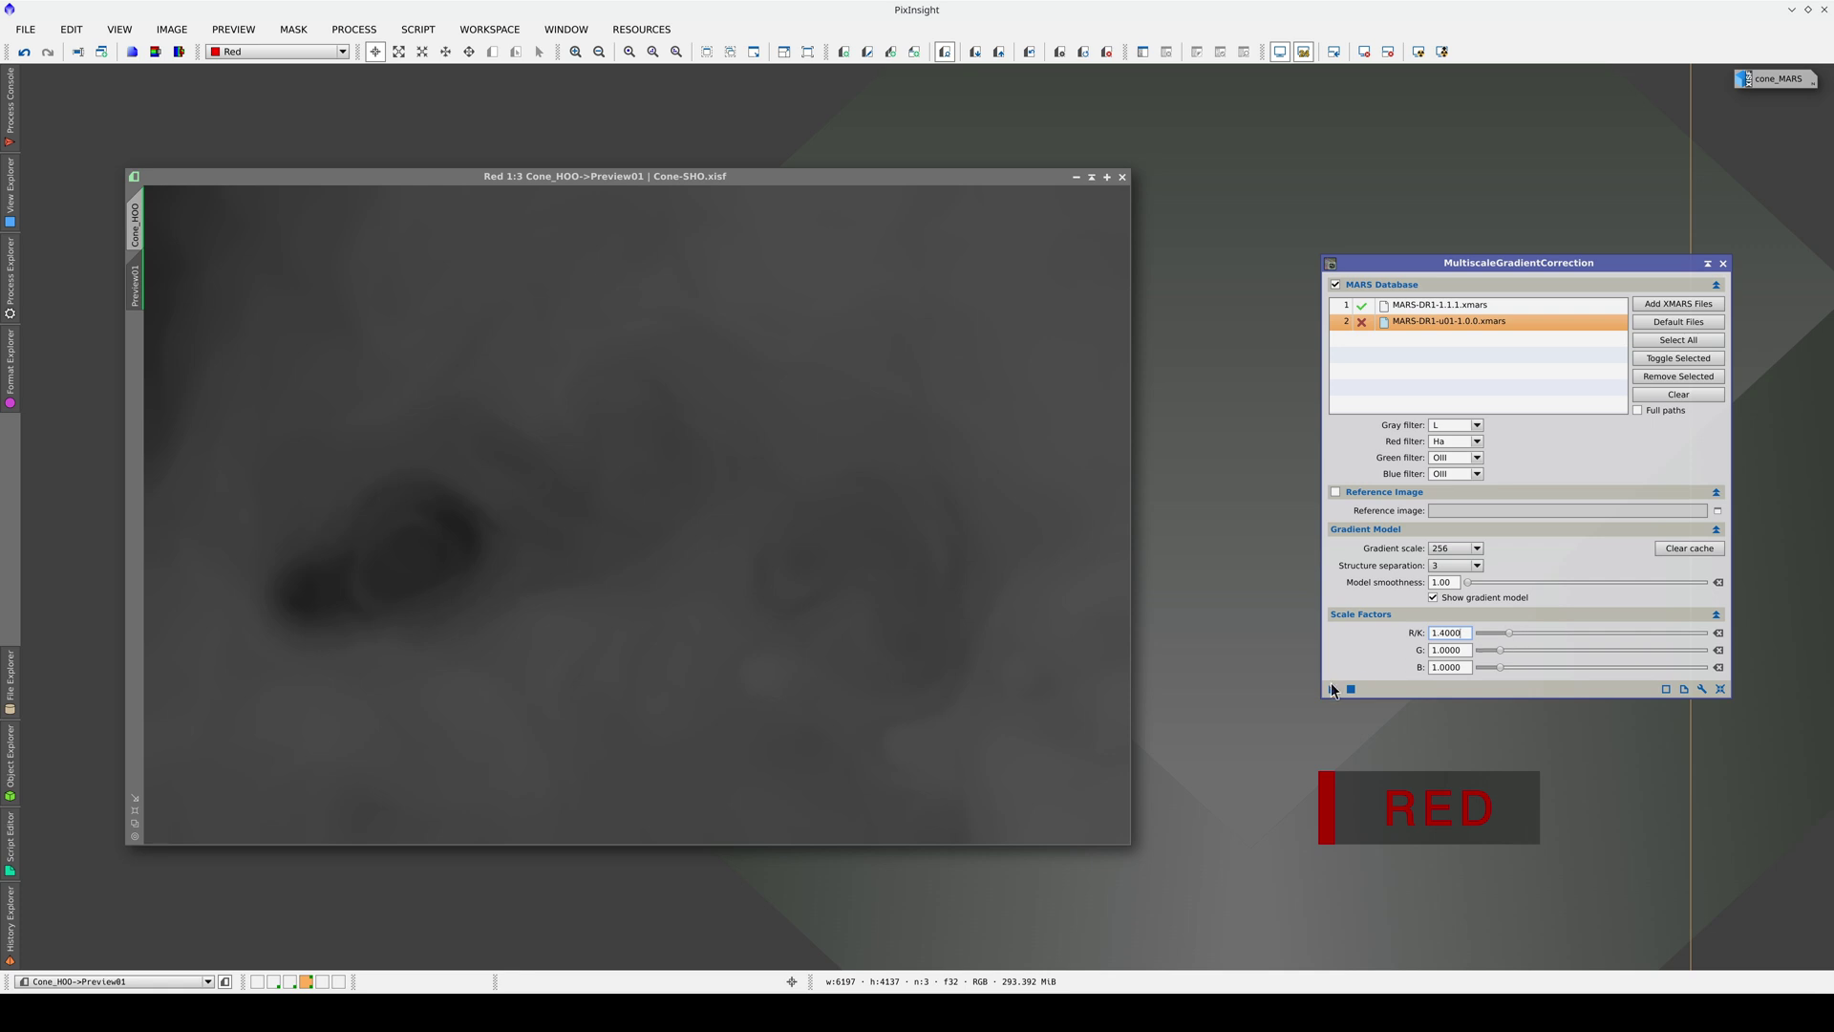
drag(1333, 690, 962, 687)
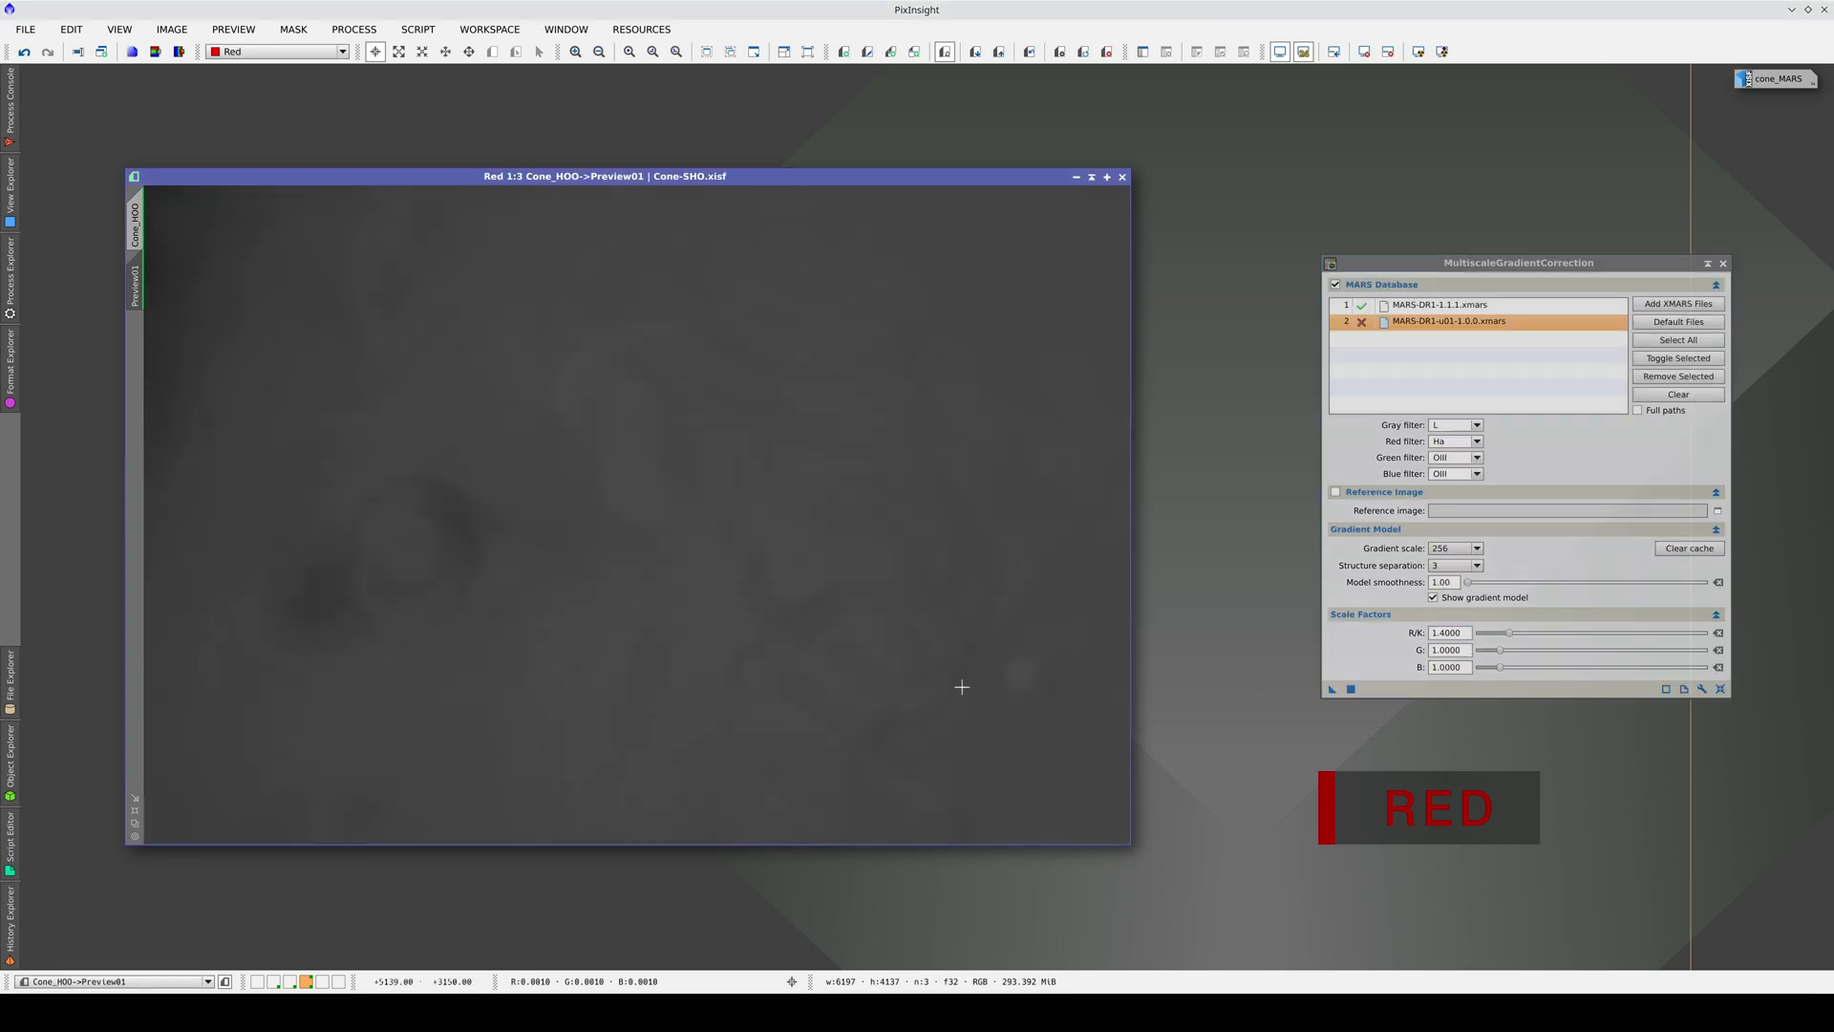
- Display only the green channel, raise the G scale factor, and compare with the original star field
click(266, 54)
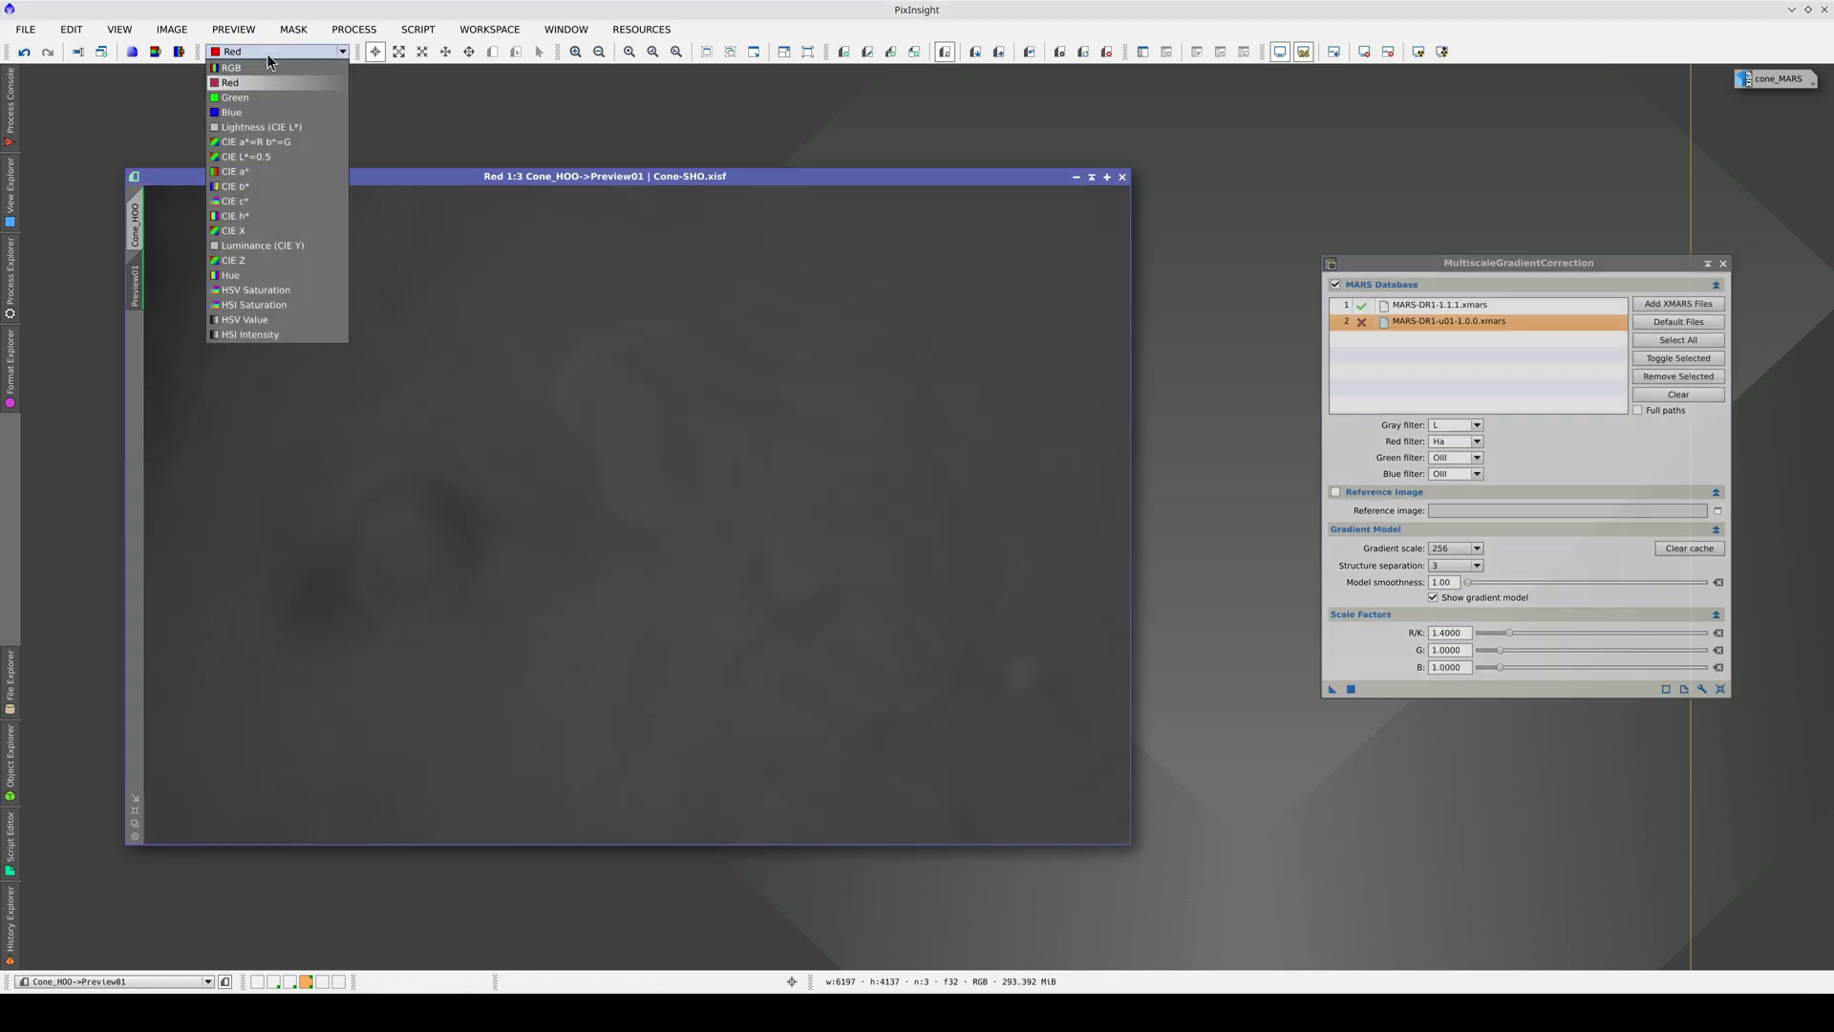
click(261, 95)
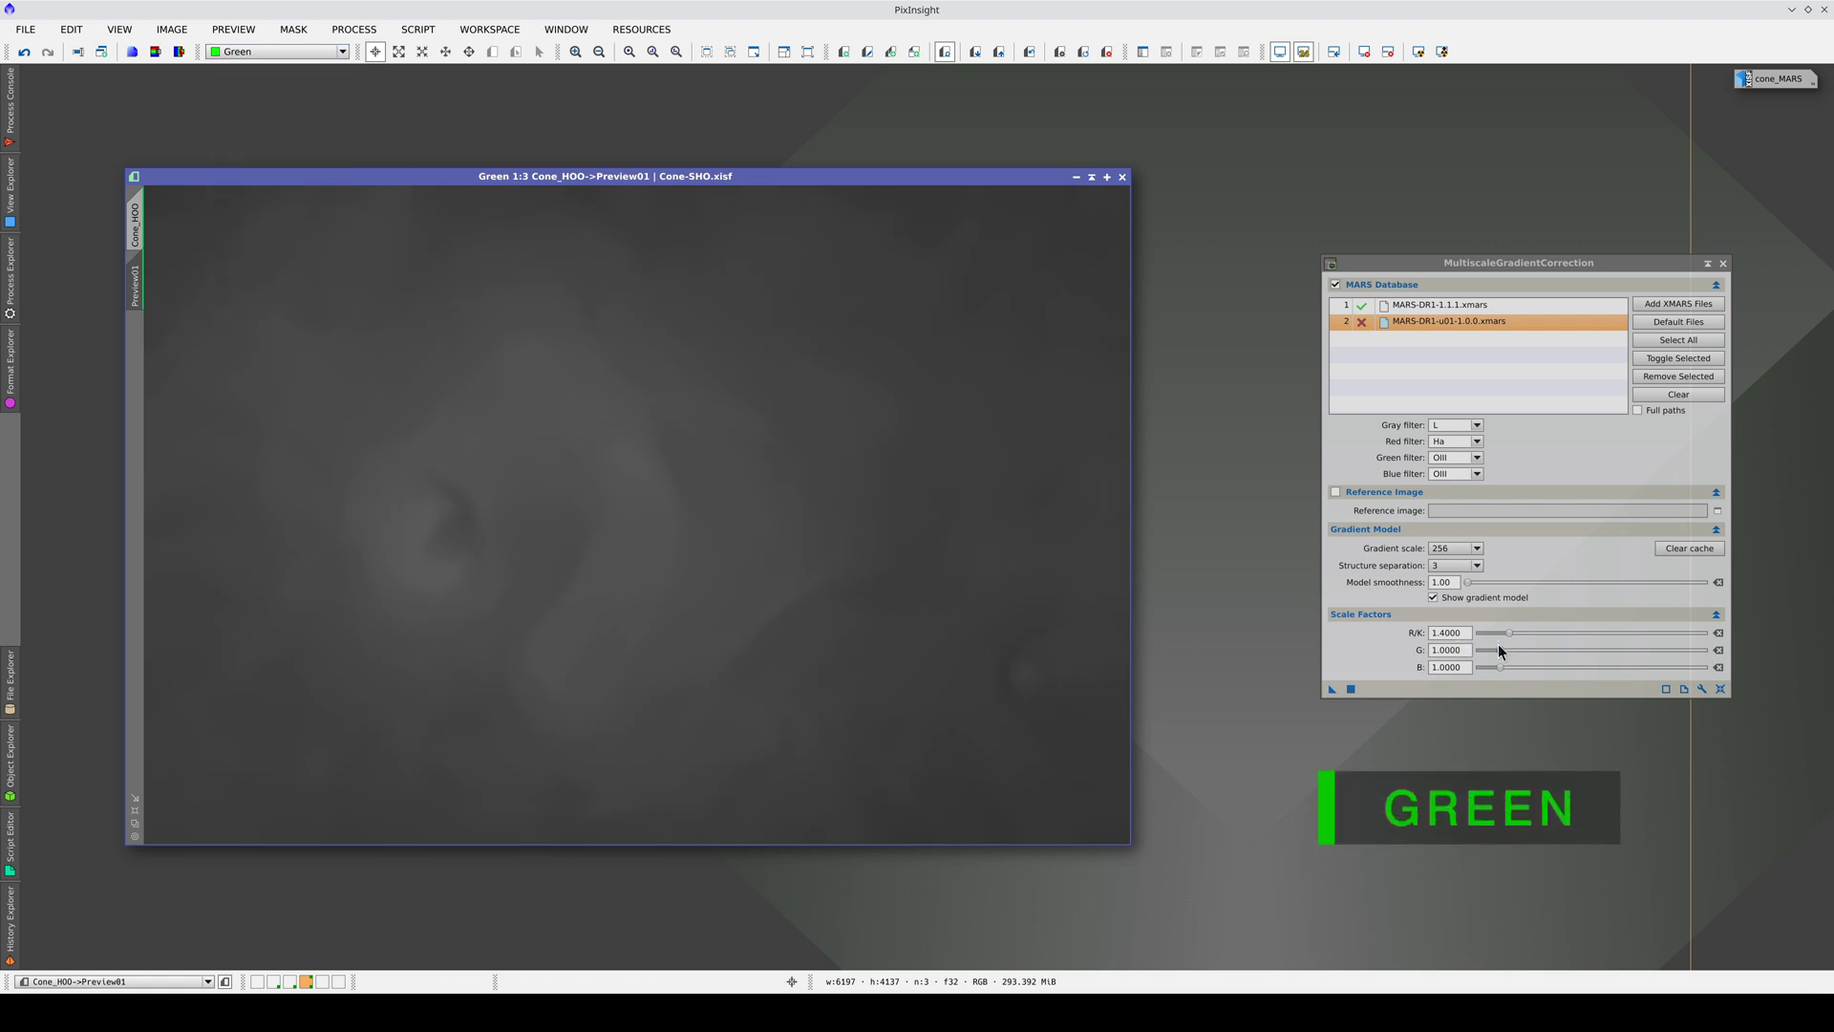
drag(1499, 650, 1504, 654)
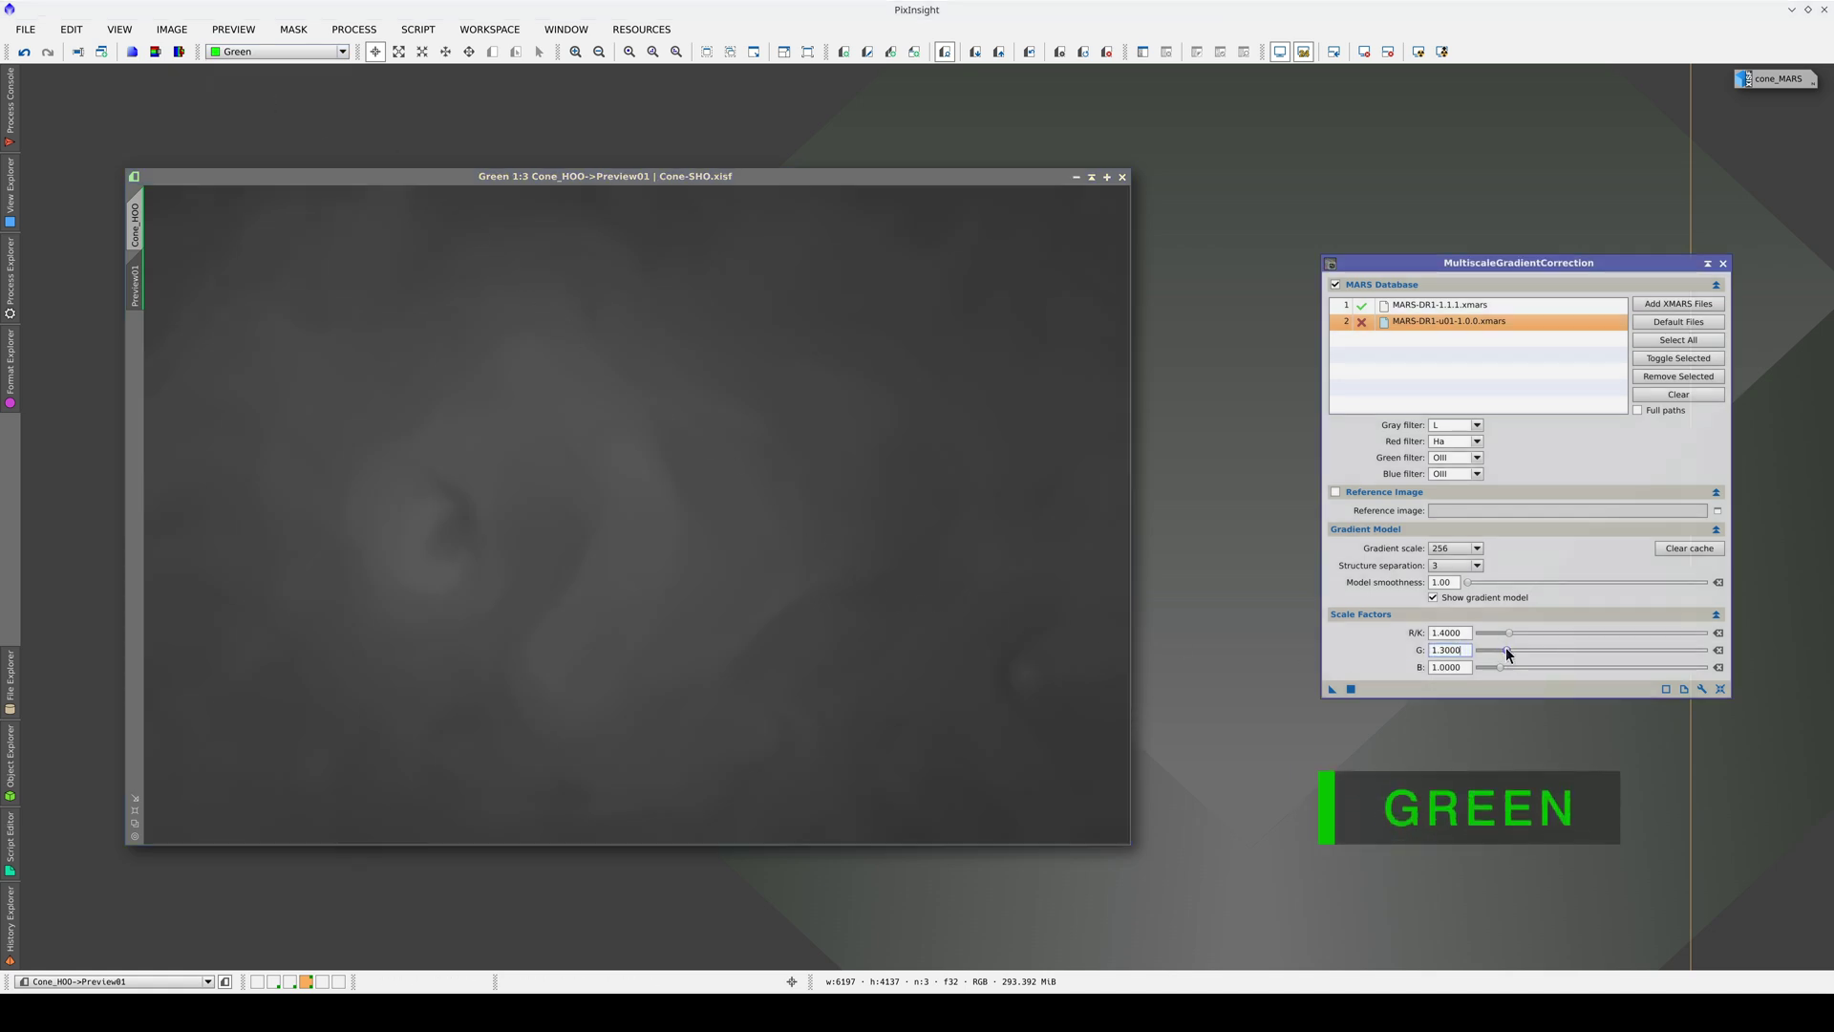
click(984, 682)
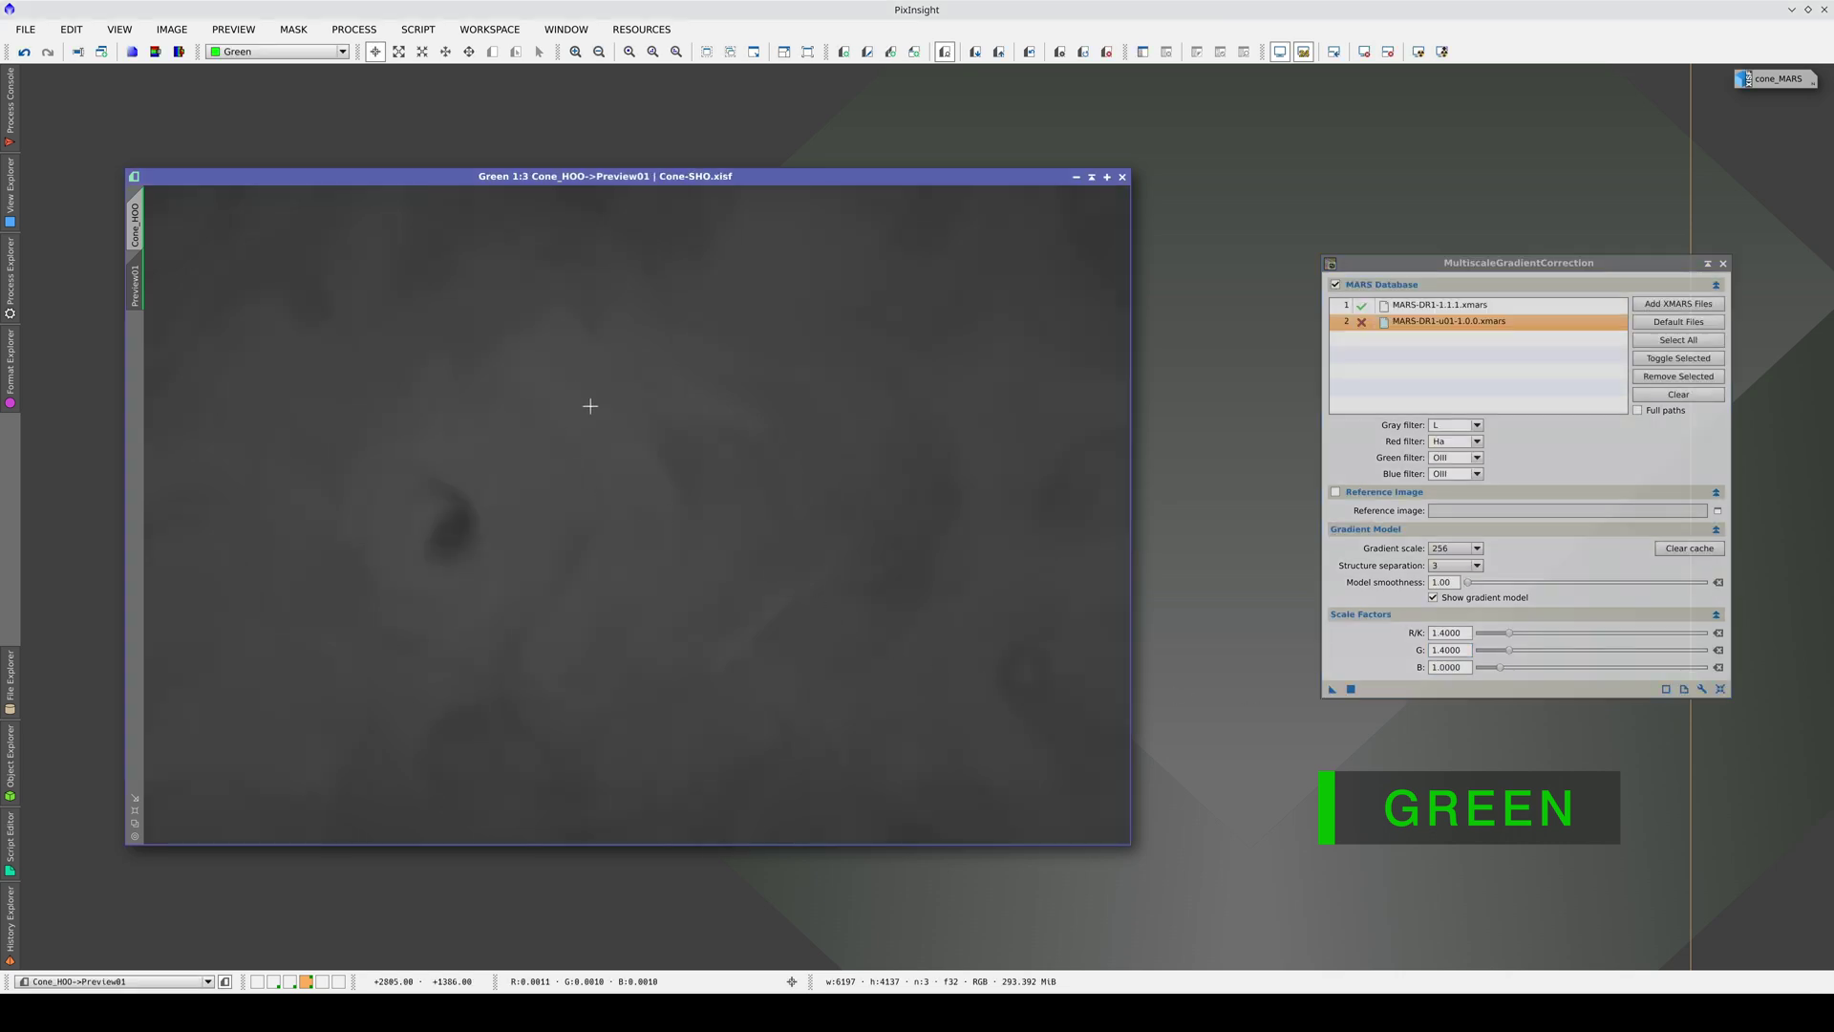
key(ctrl+shift+z)
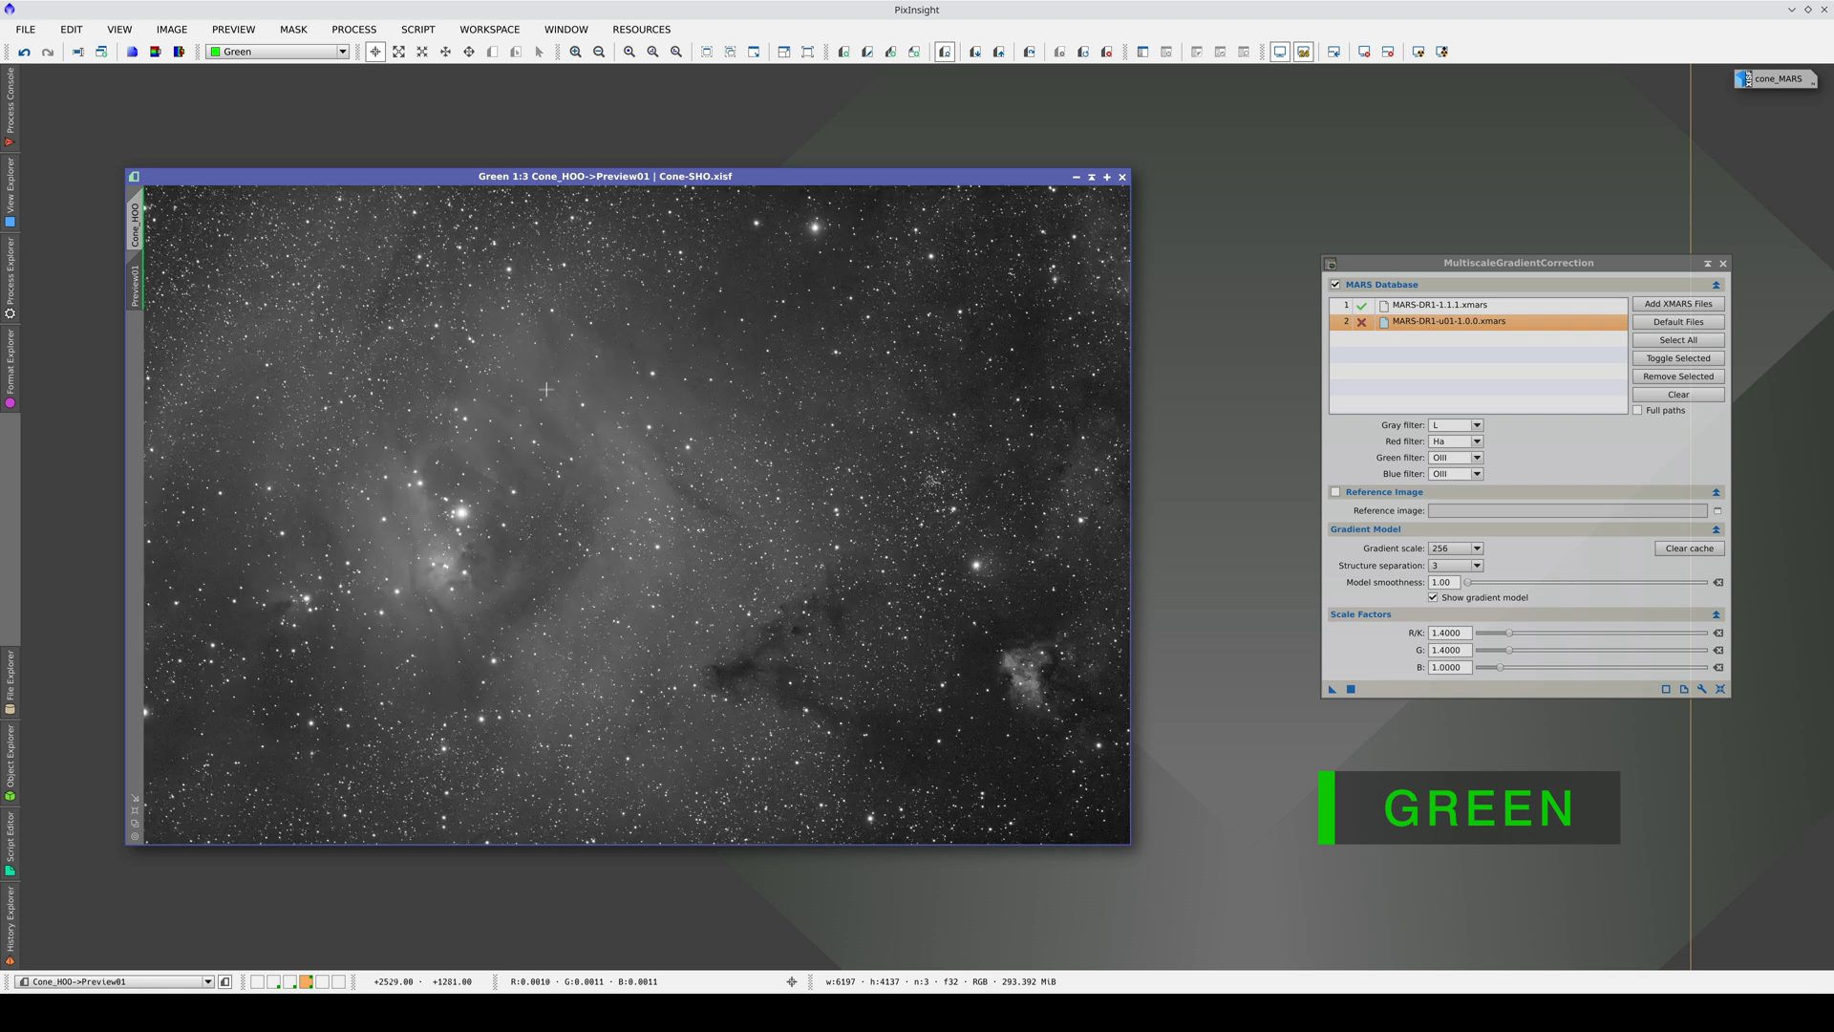
key(ctrl+shift+z)
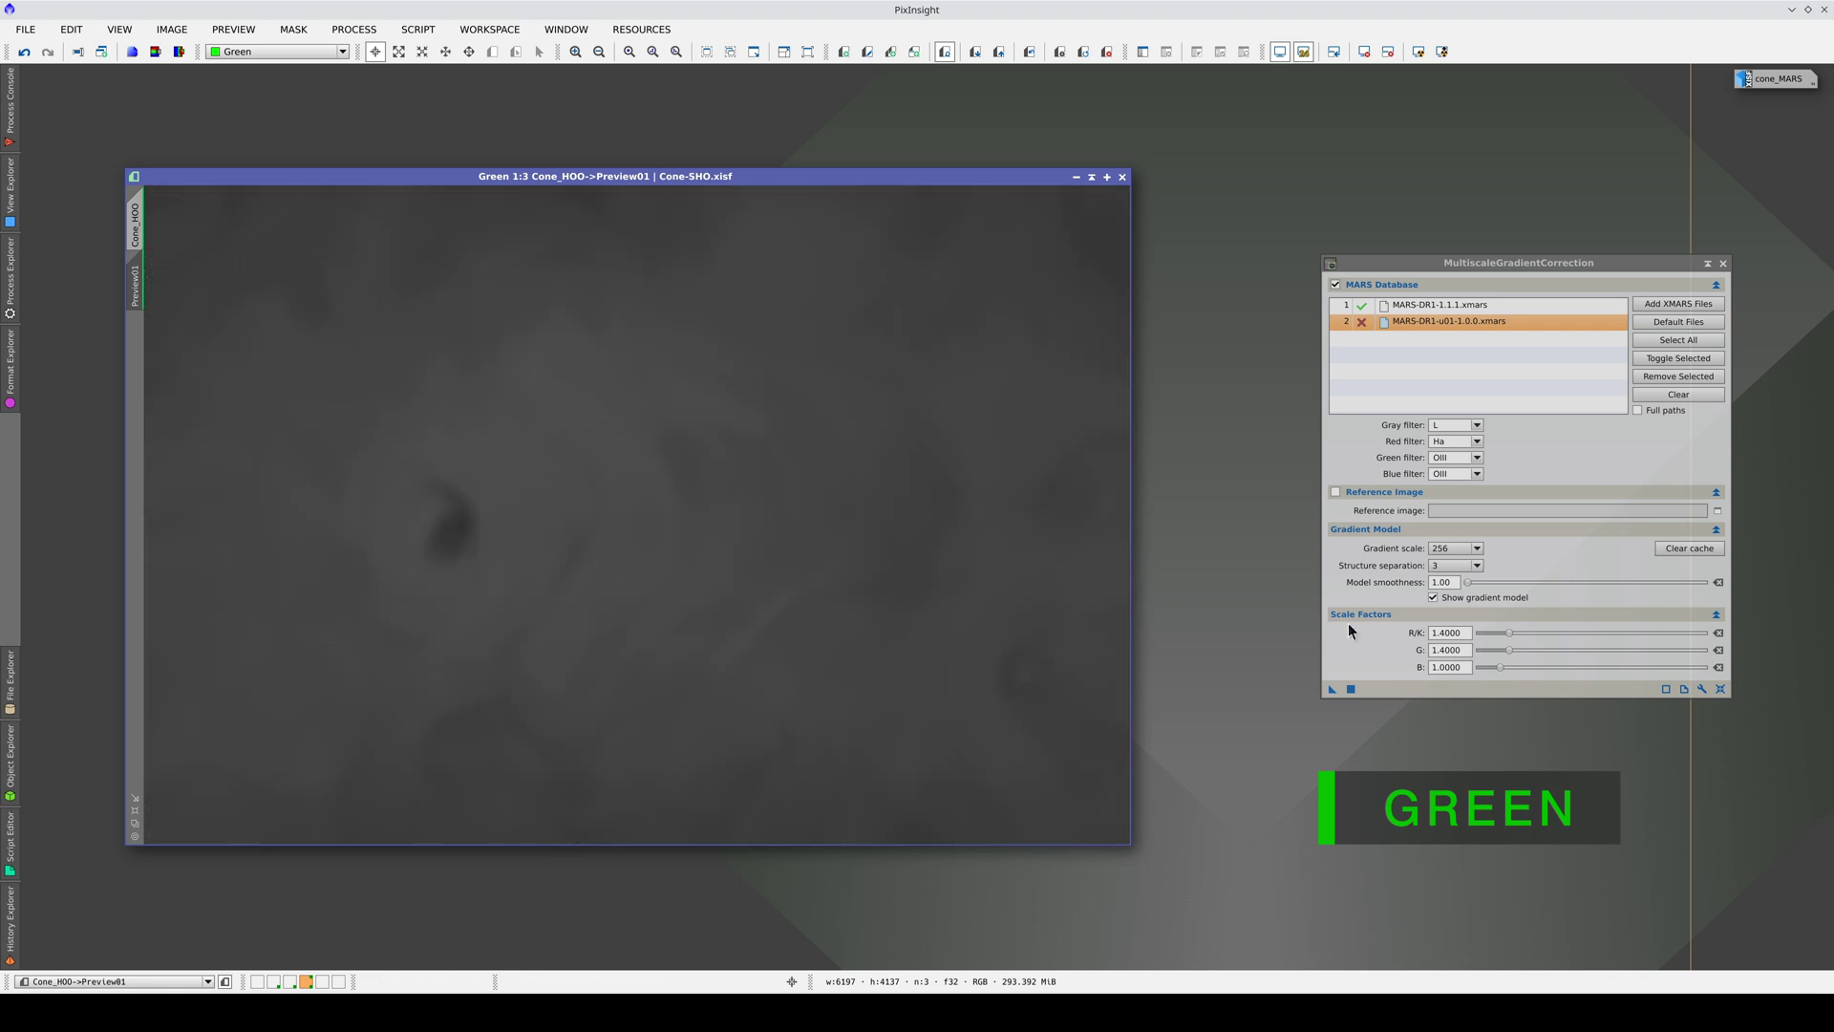
- Raise the G scale factor stepwise to 1.8000, rerunning on Preview01 and comparing with the original
drag(1509, 650, 1511, 650)
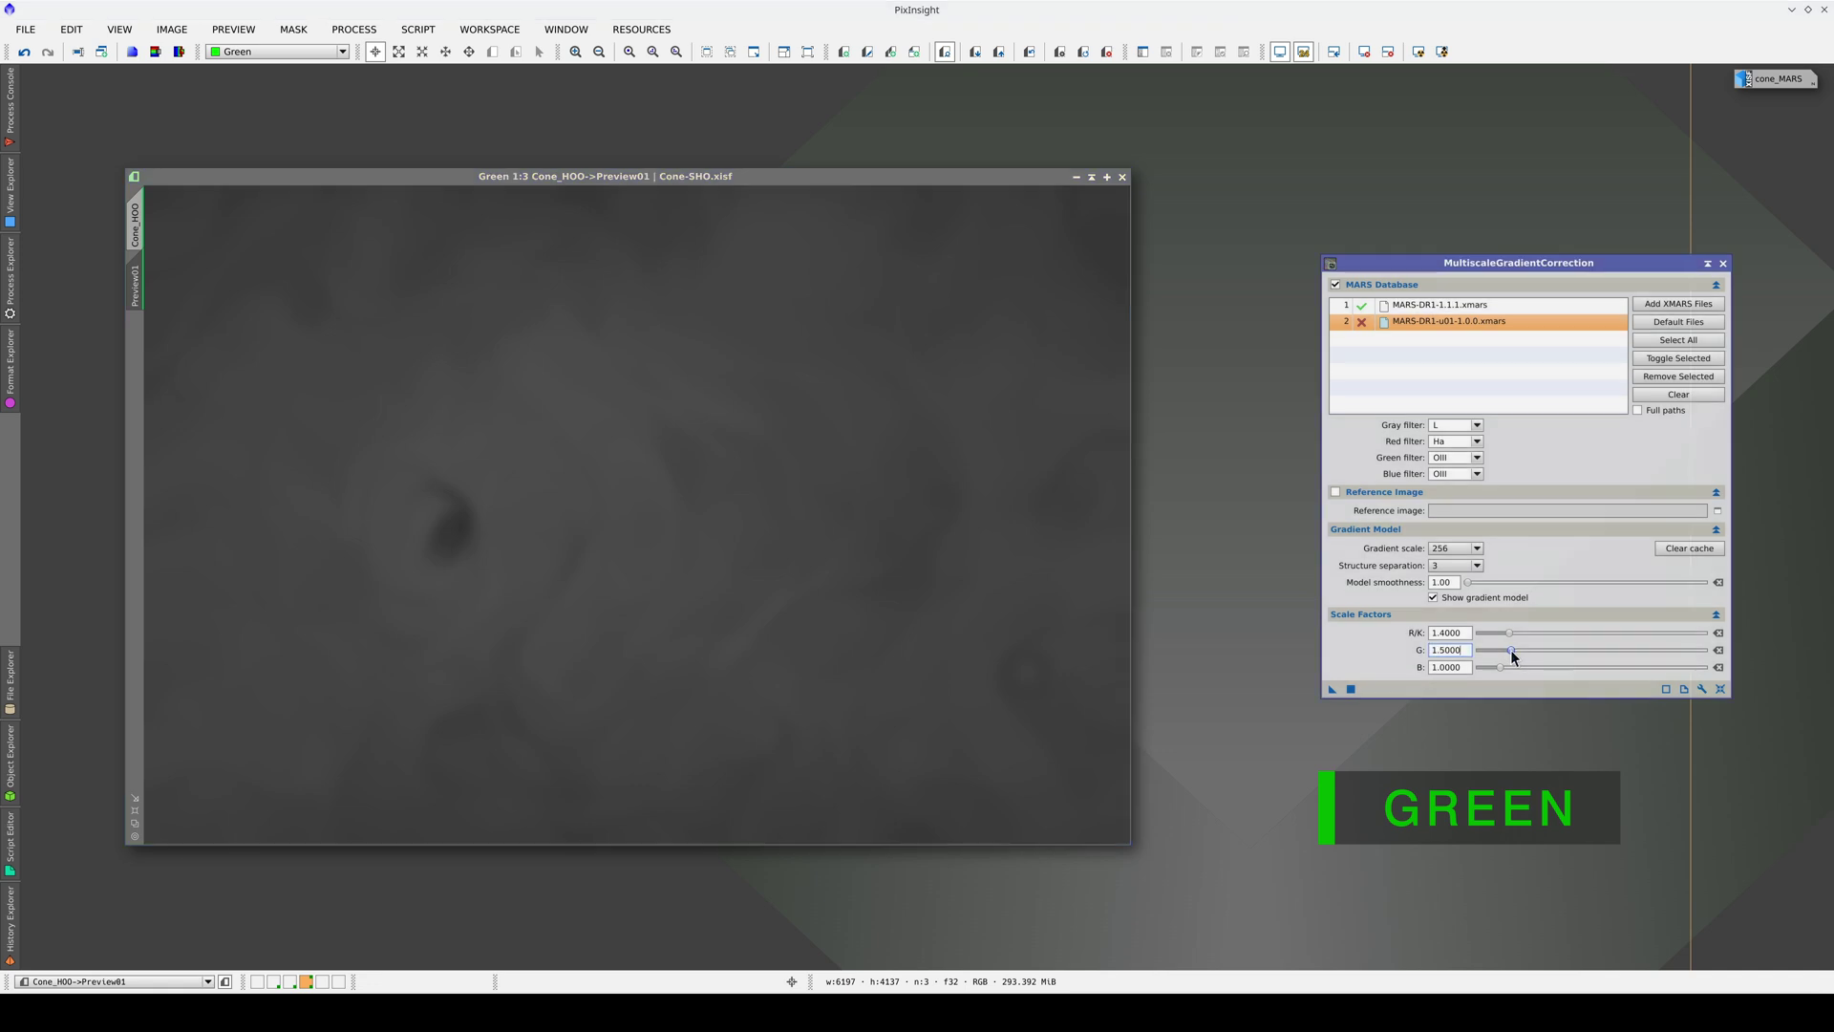
click(1350, 688)
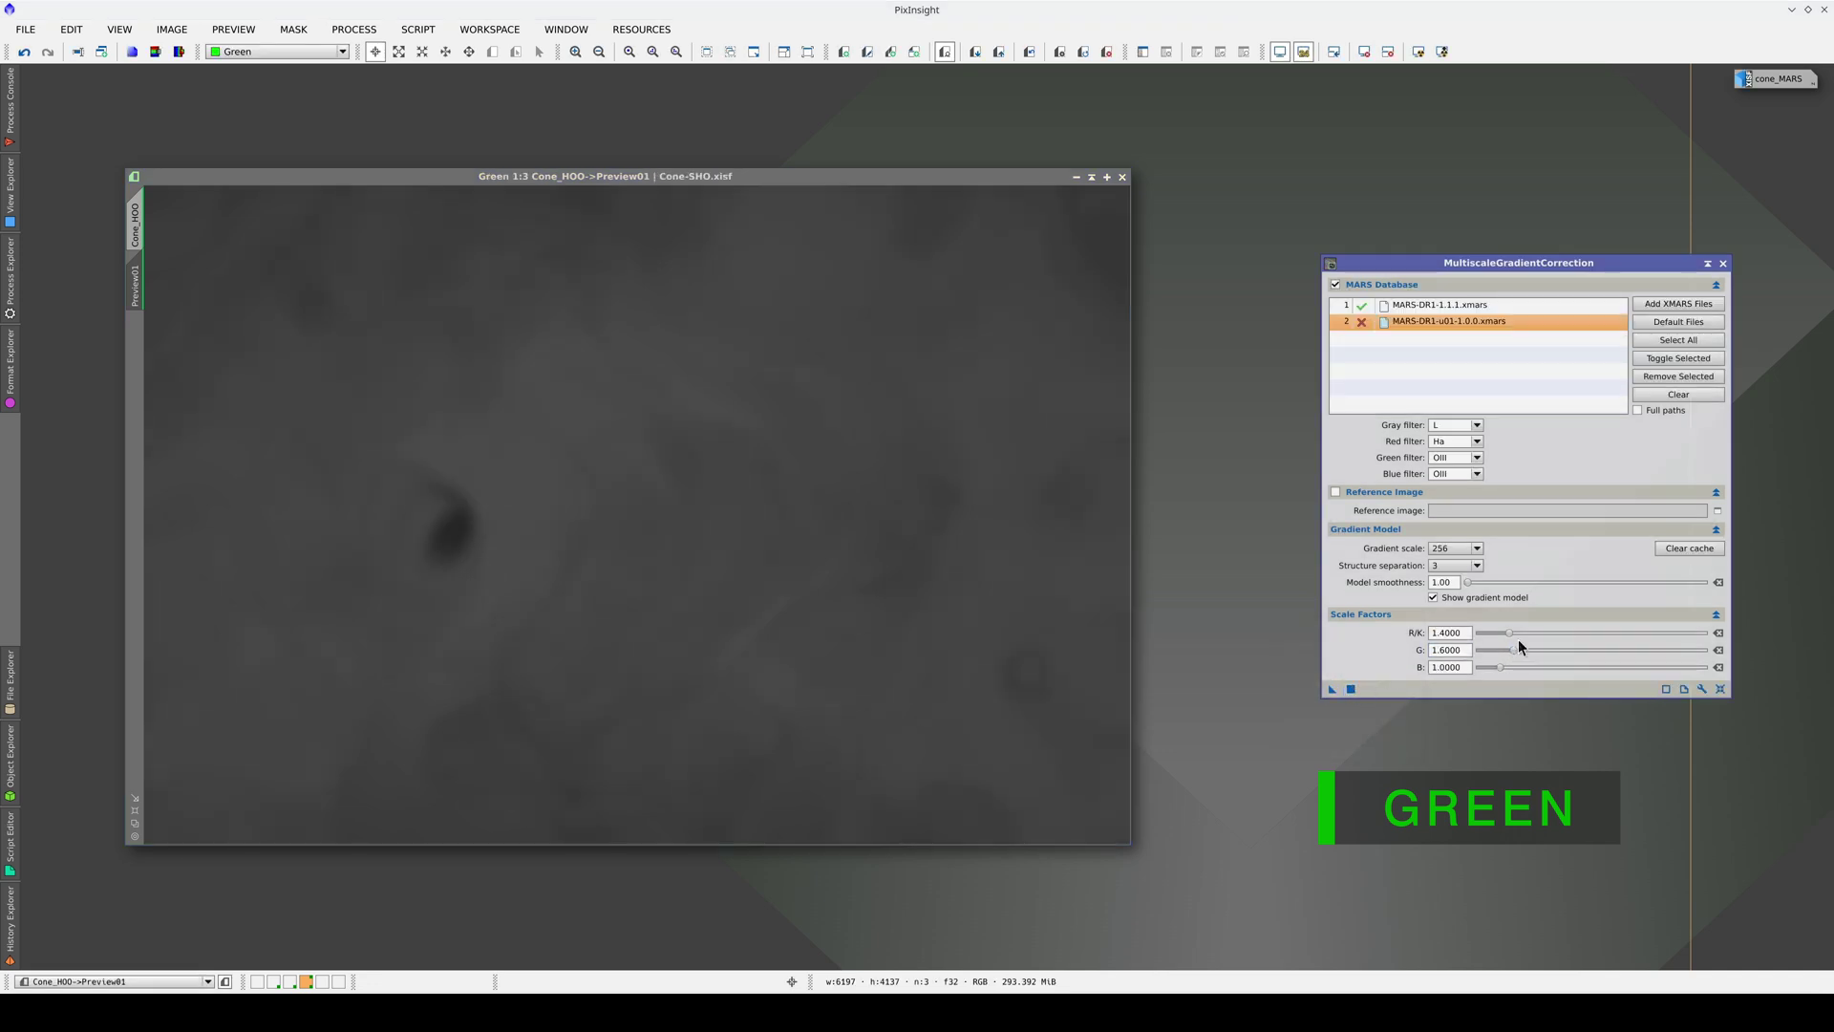
drag(1511, 651, 1517, 656)
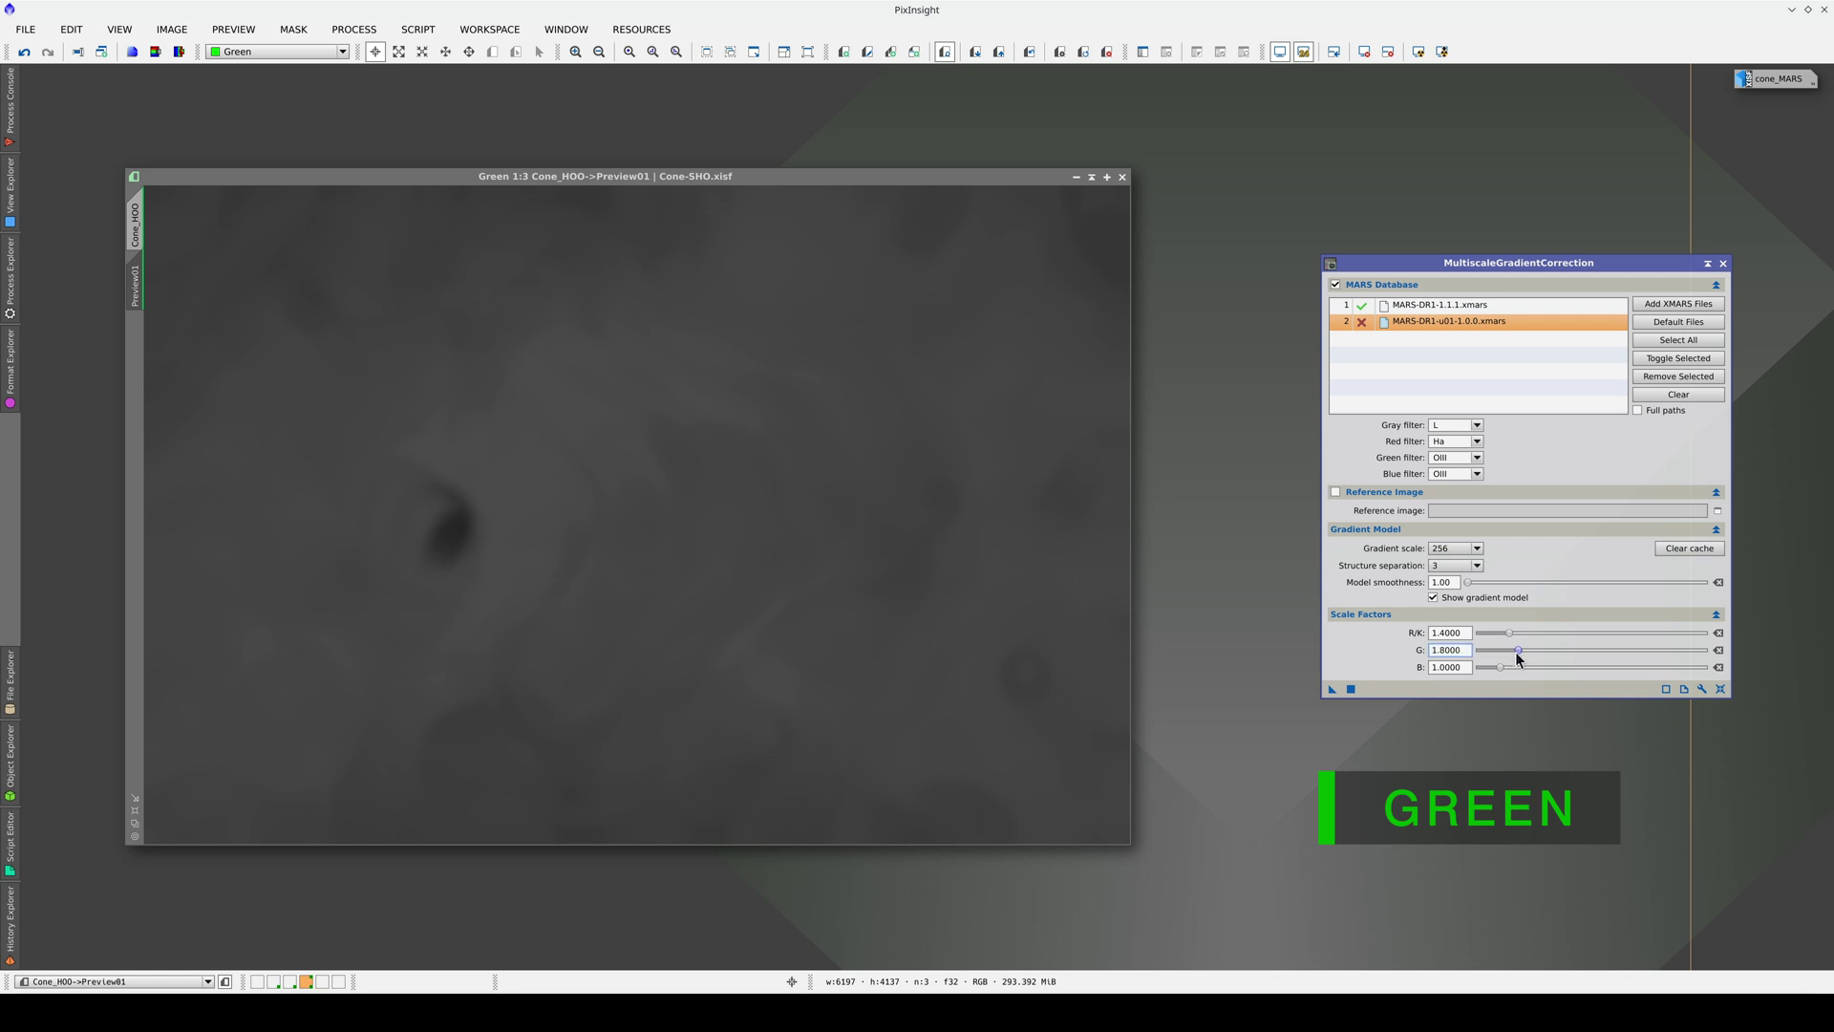
click(1351, 687)
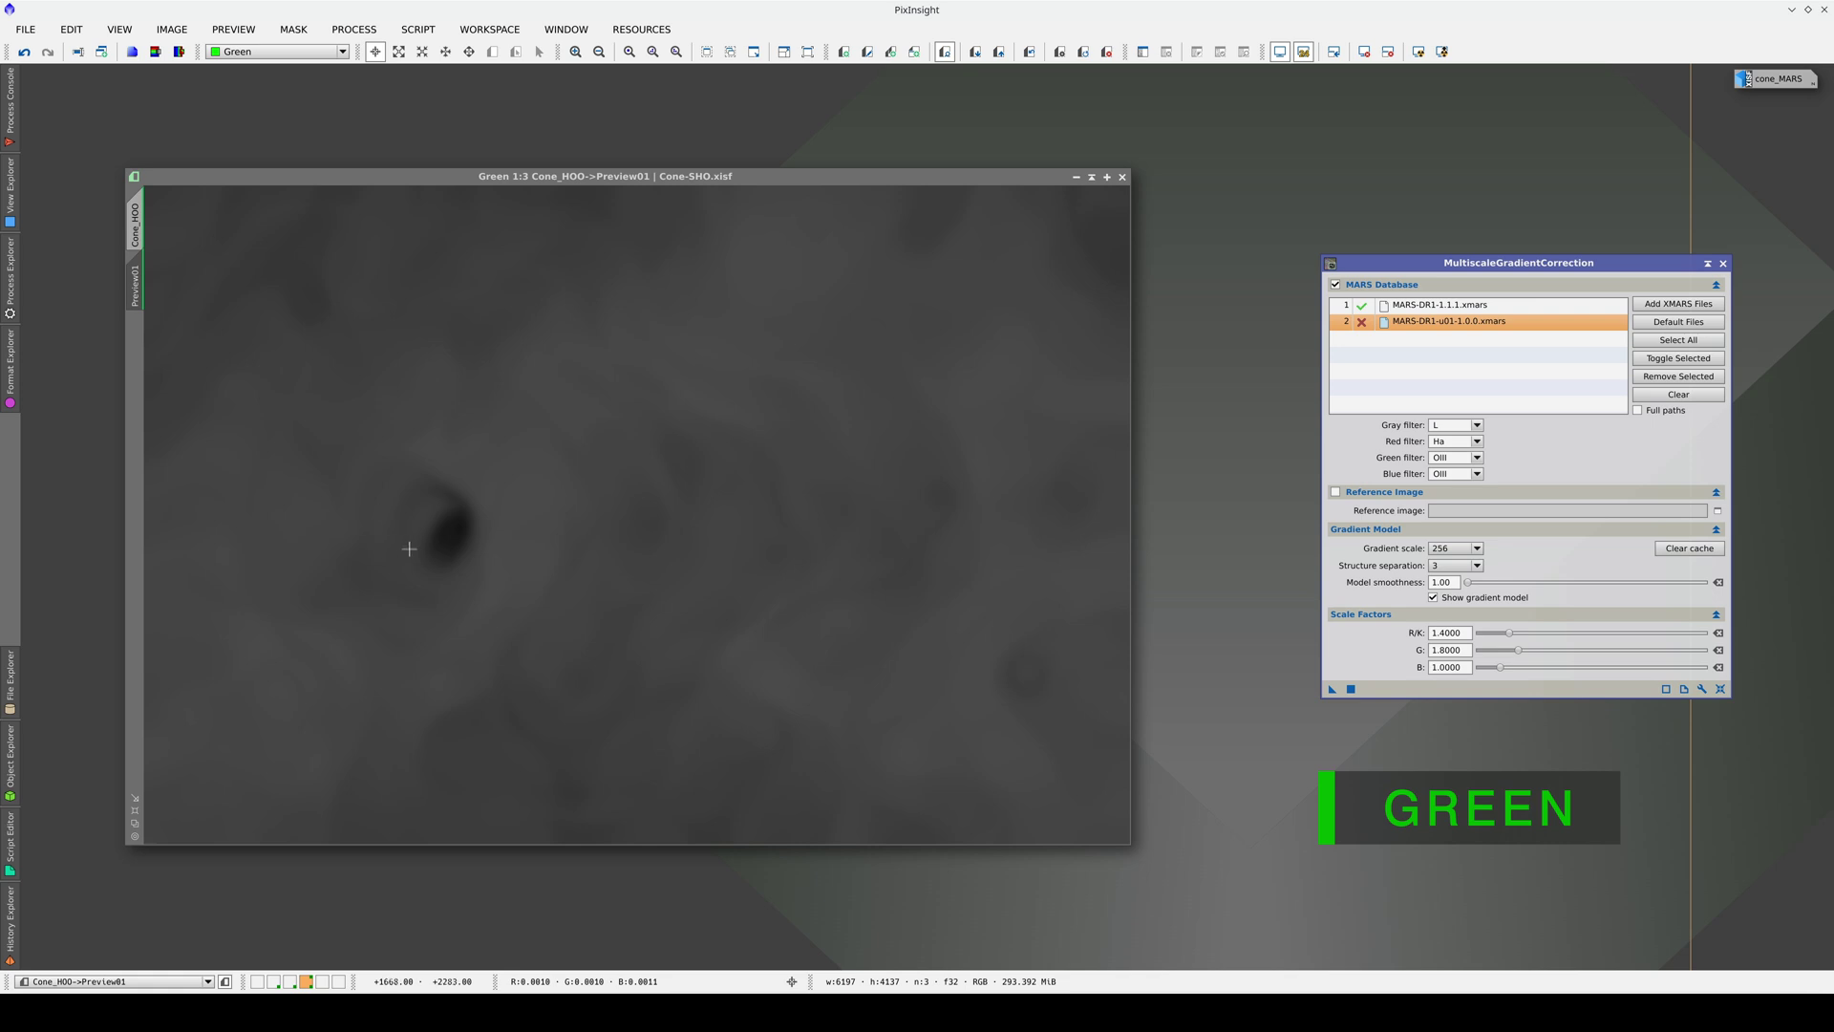
key(ctrl+shift+z)
key(ctrl+shift+z)
key(ctrl+shift+z)
key(ctrl+shift+z)
- Set structure separation to 1, raise the B scale factor to 1.8, and rerun on Preview01
click(1448, 569)
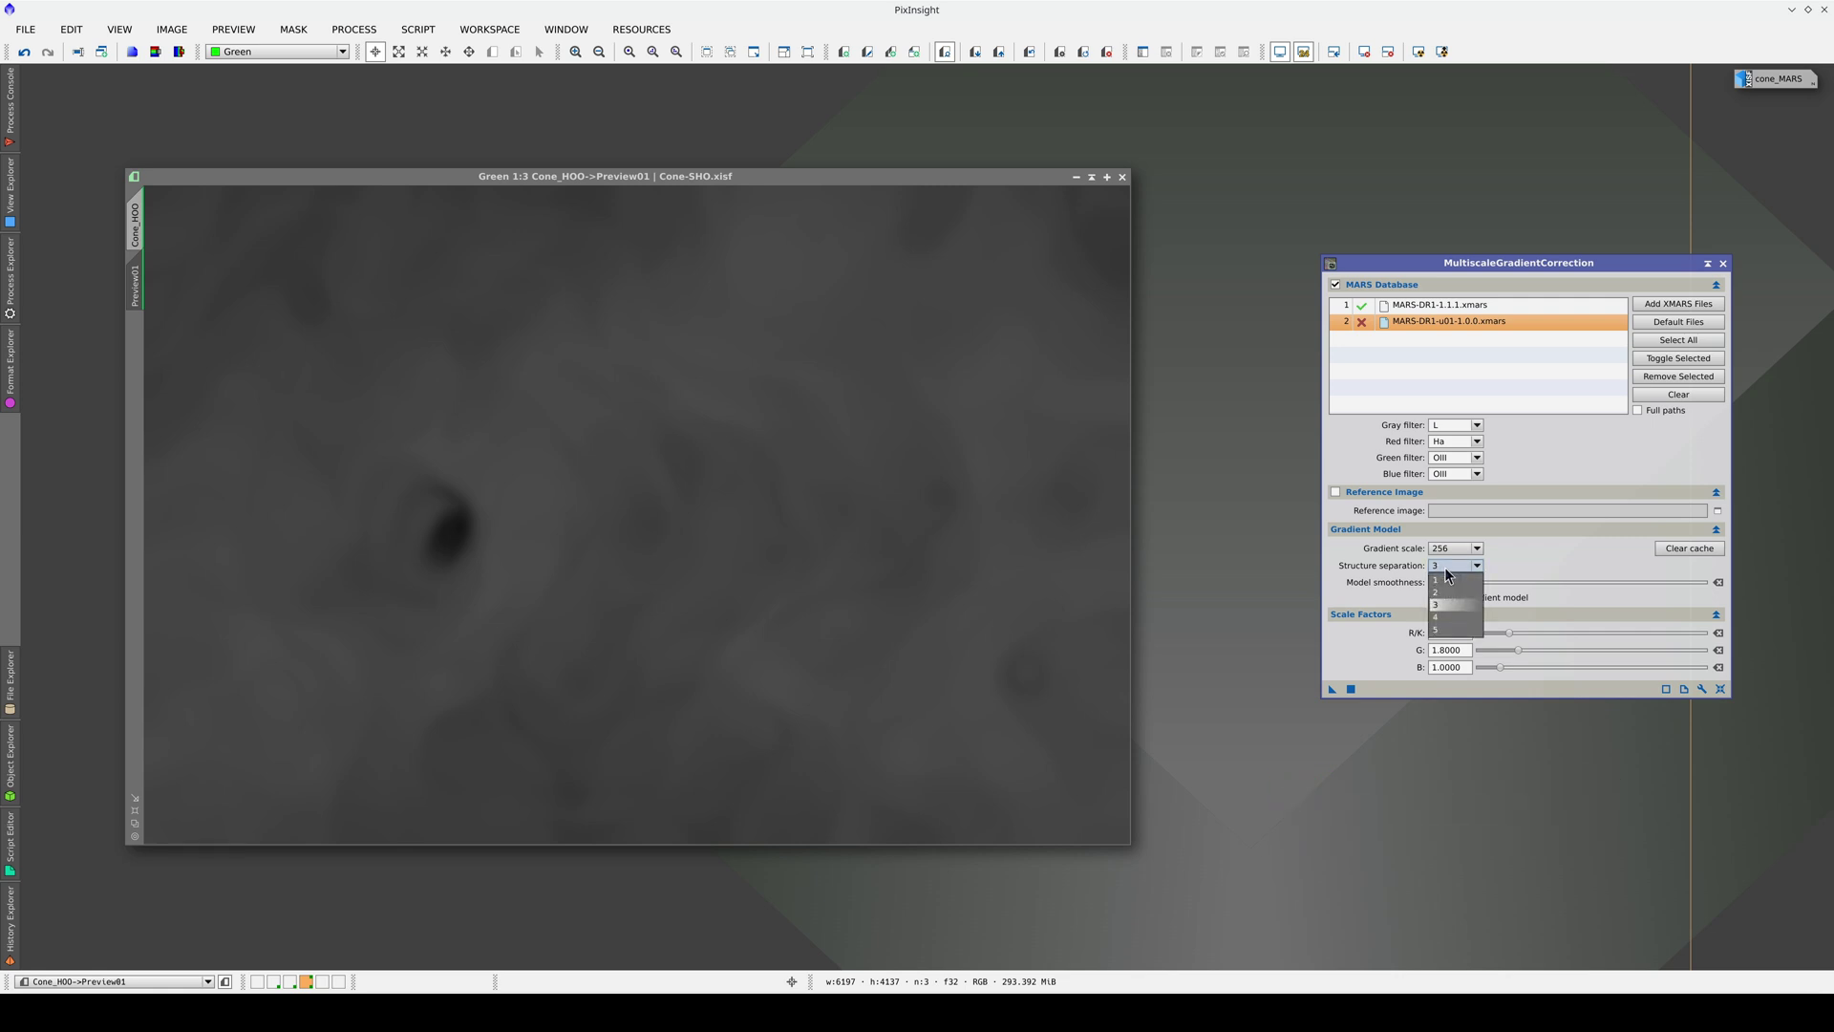
click(1449, 581)
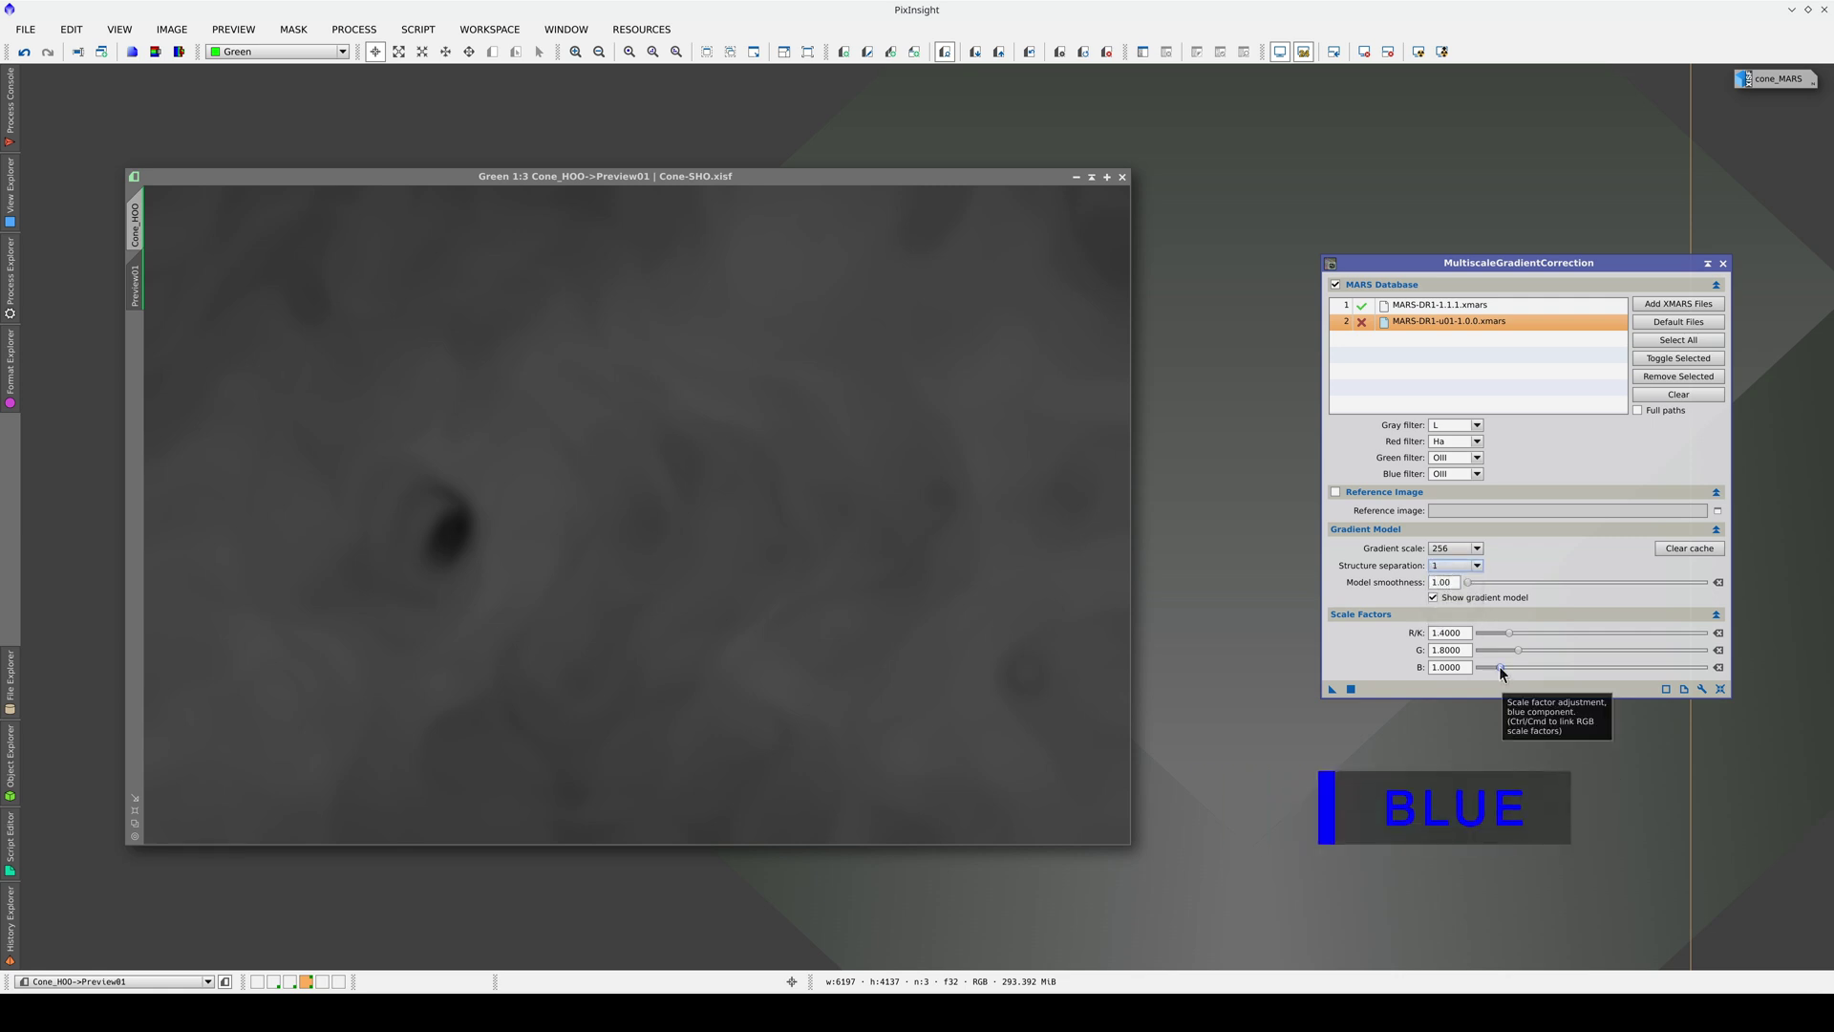
drag(1499, 667, 1516, 667)
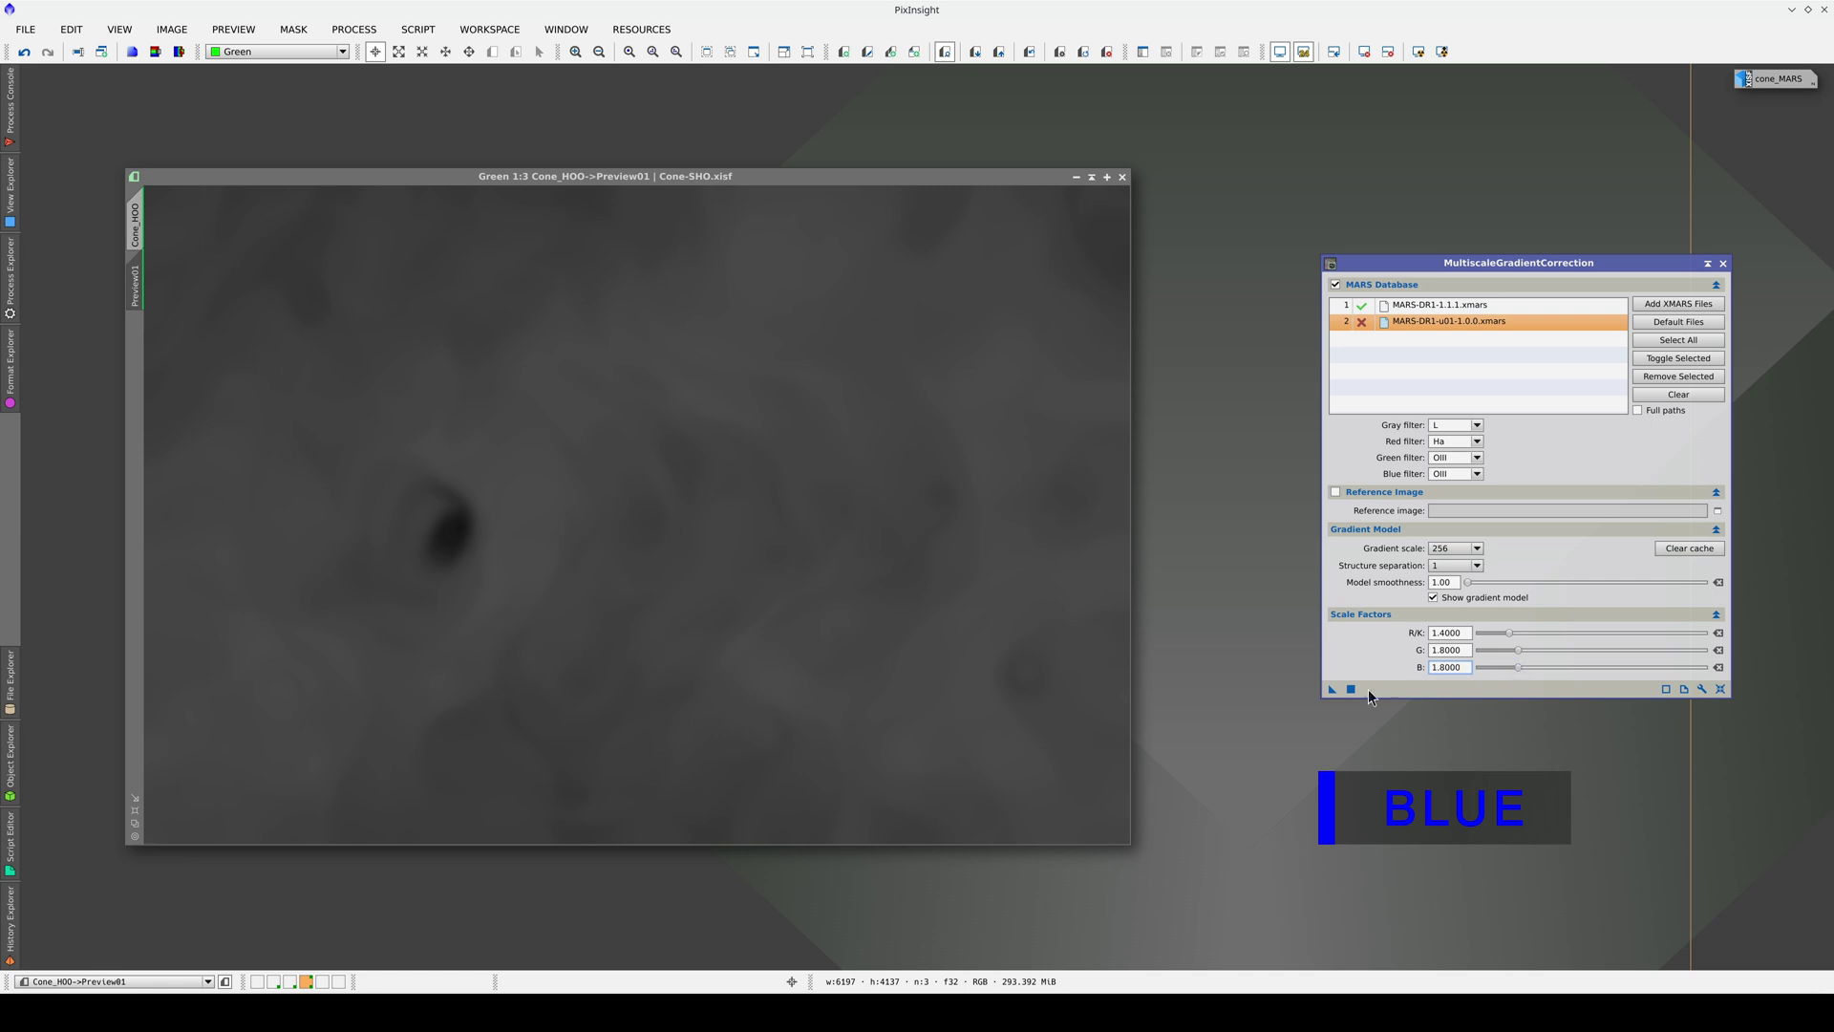
click(1332, 689)
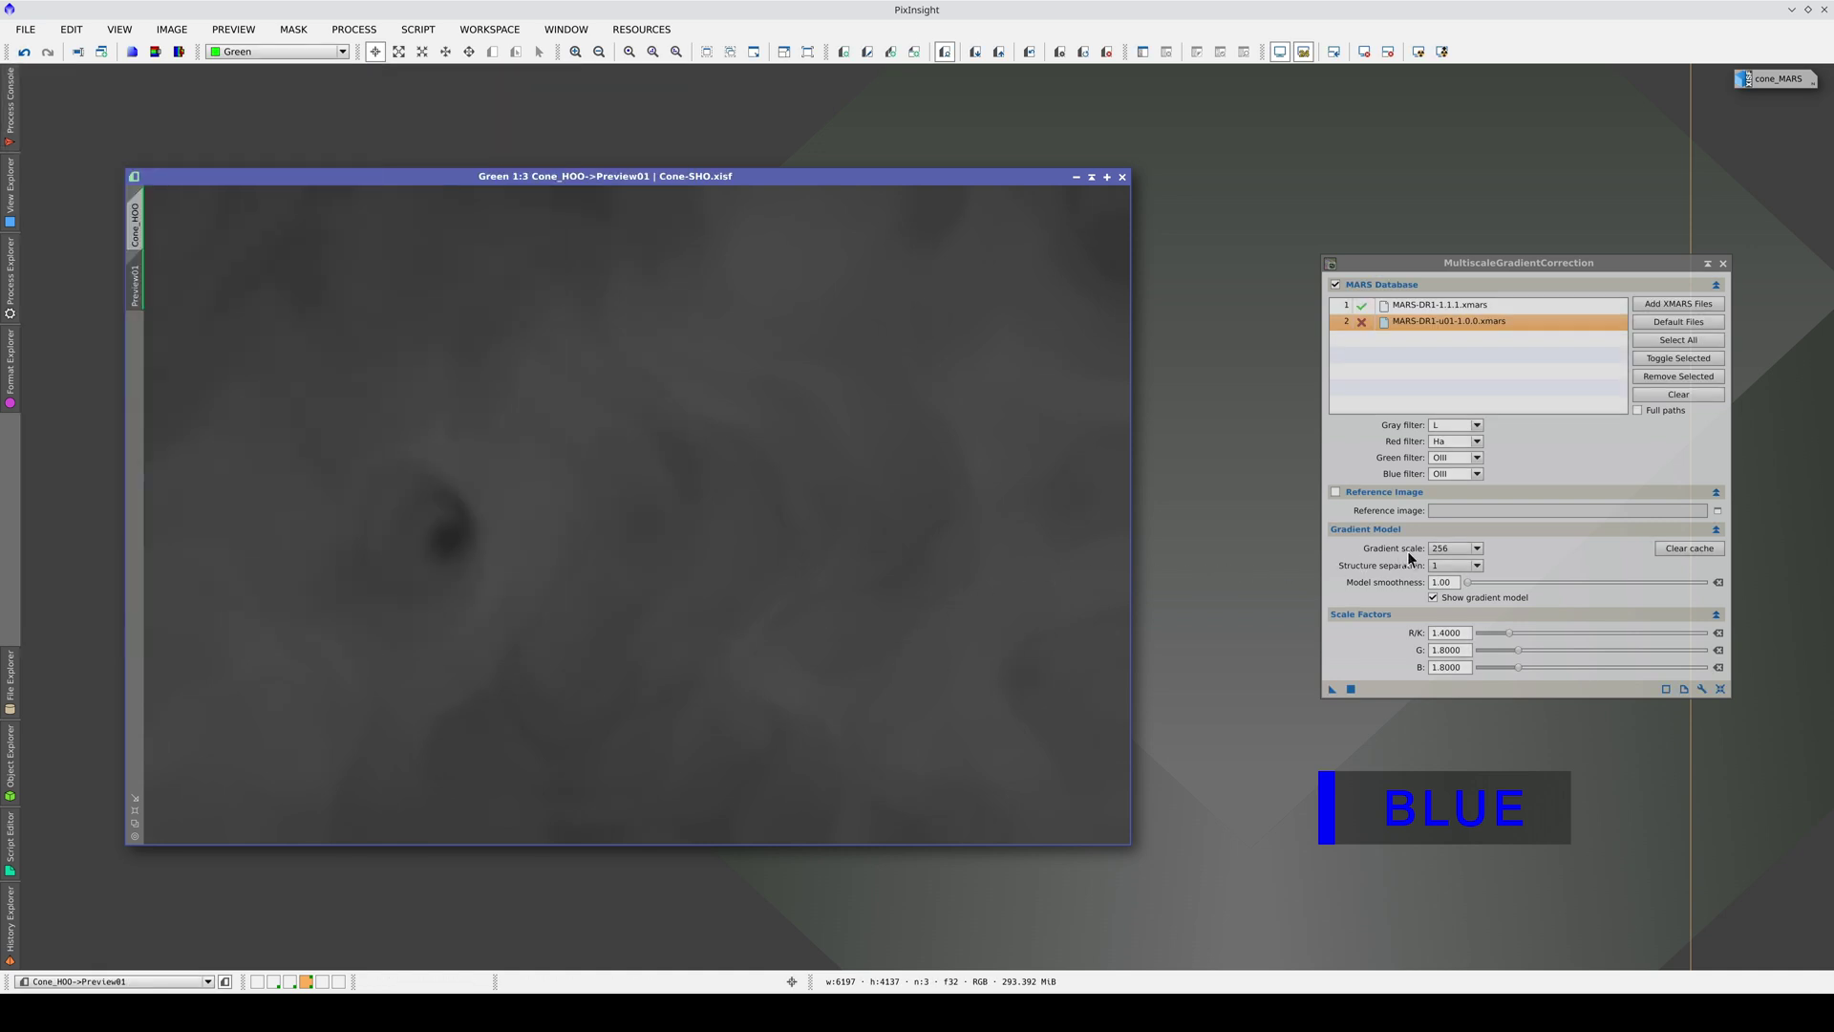
- Set the gradient scale to 1024 and recompute Preview01's gradient model
mouse_move(1442, 553)
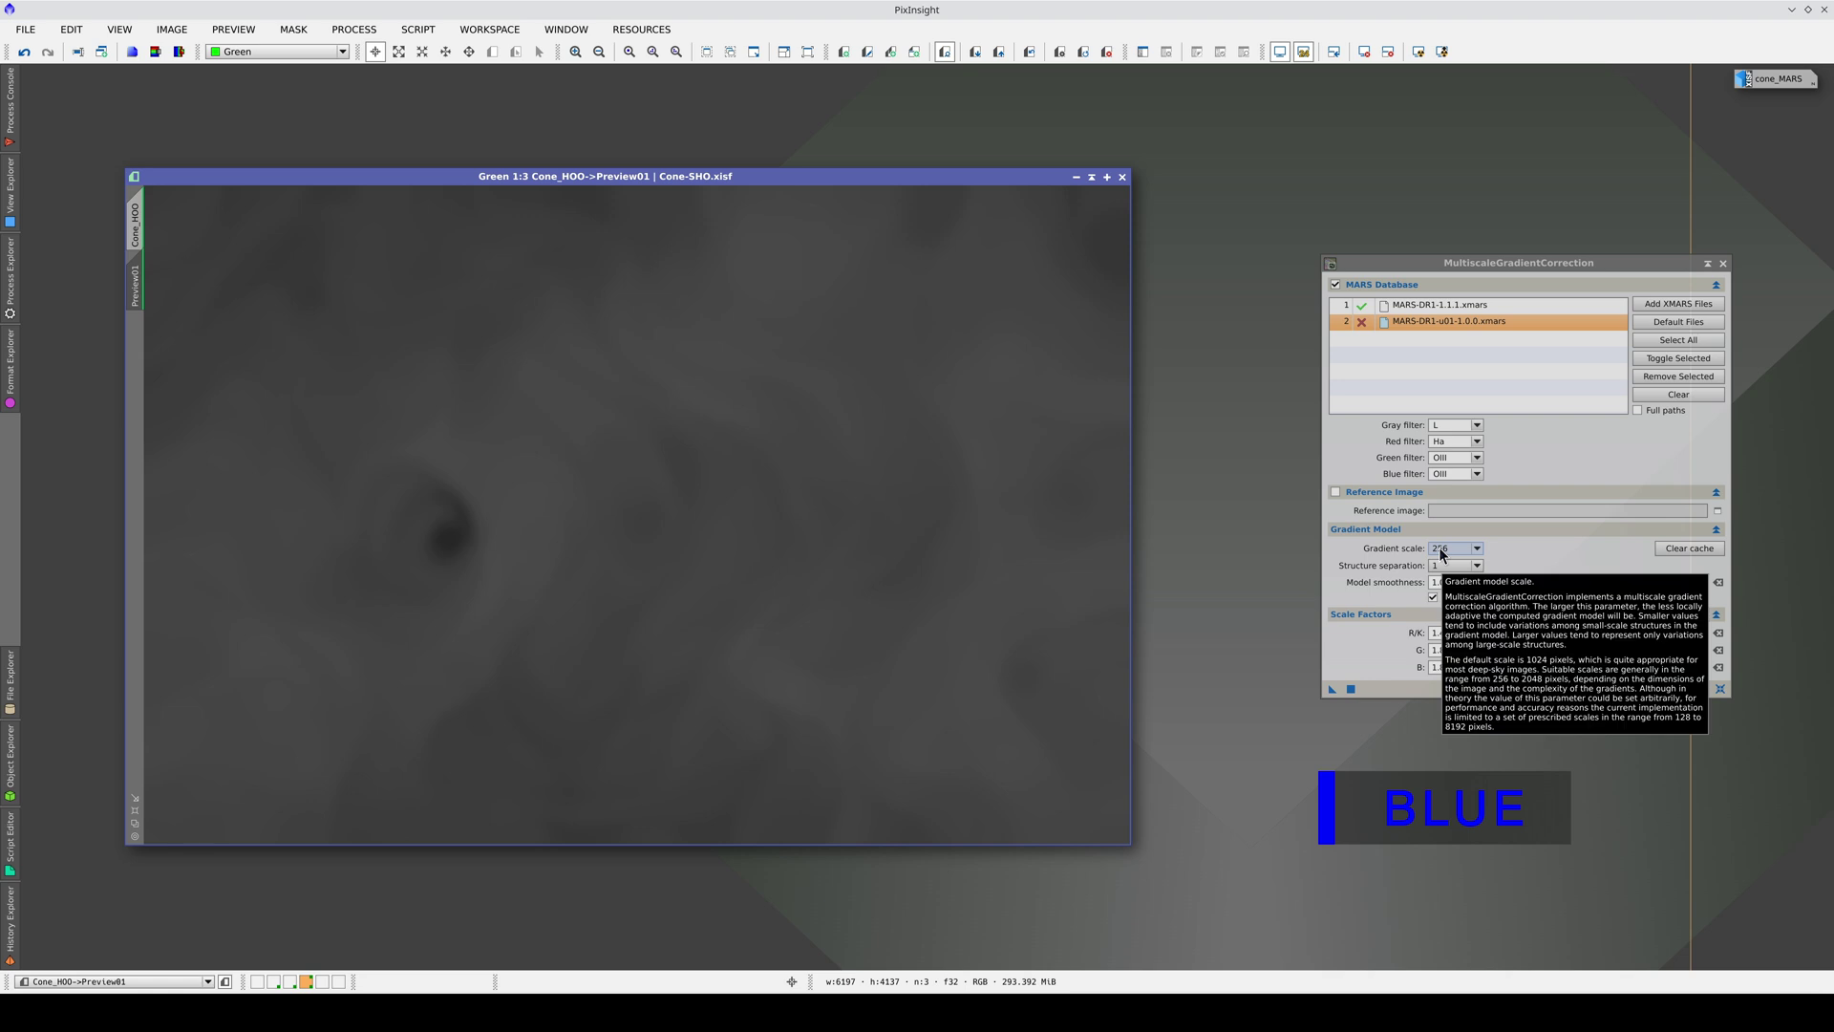
click(1442, 553)
click(1455, 635)
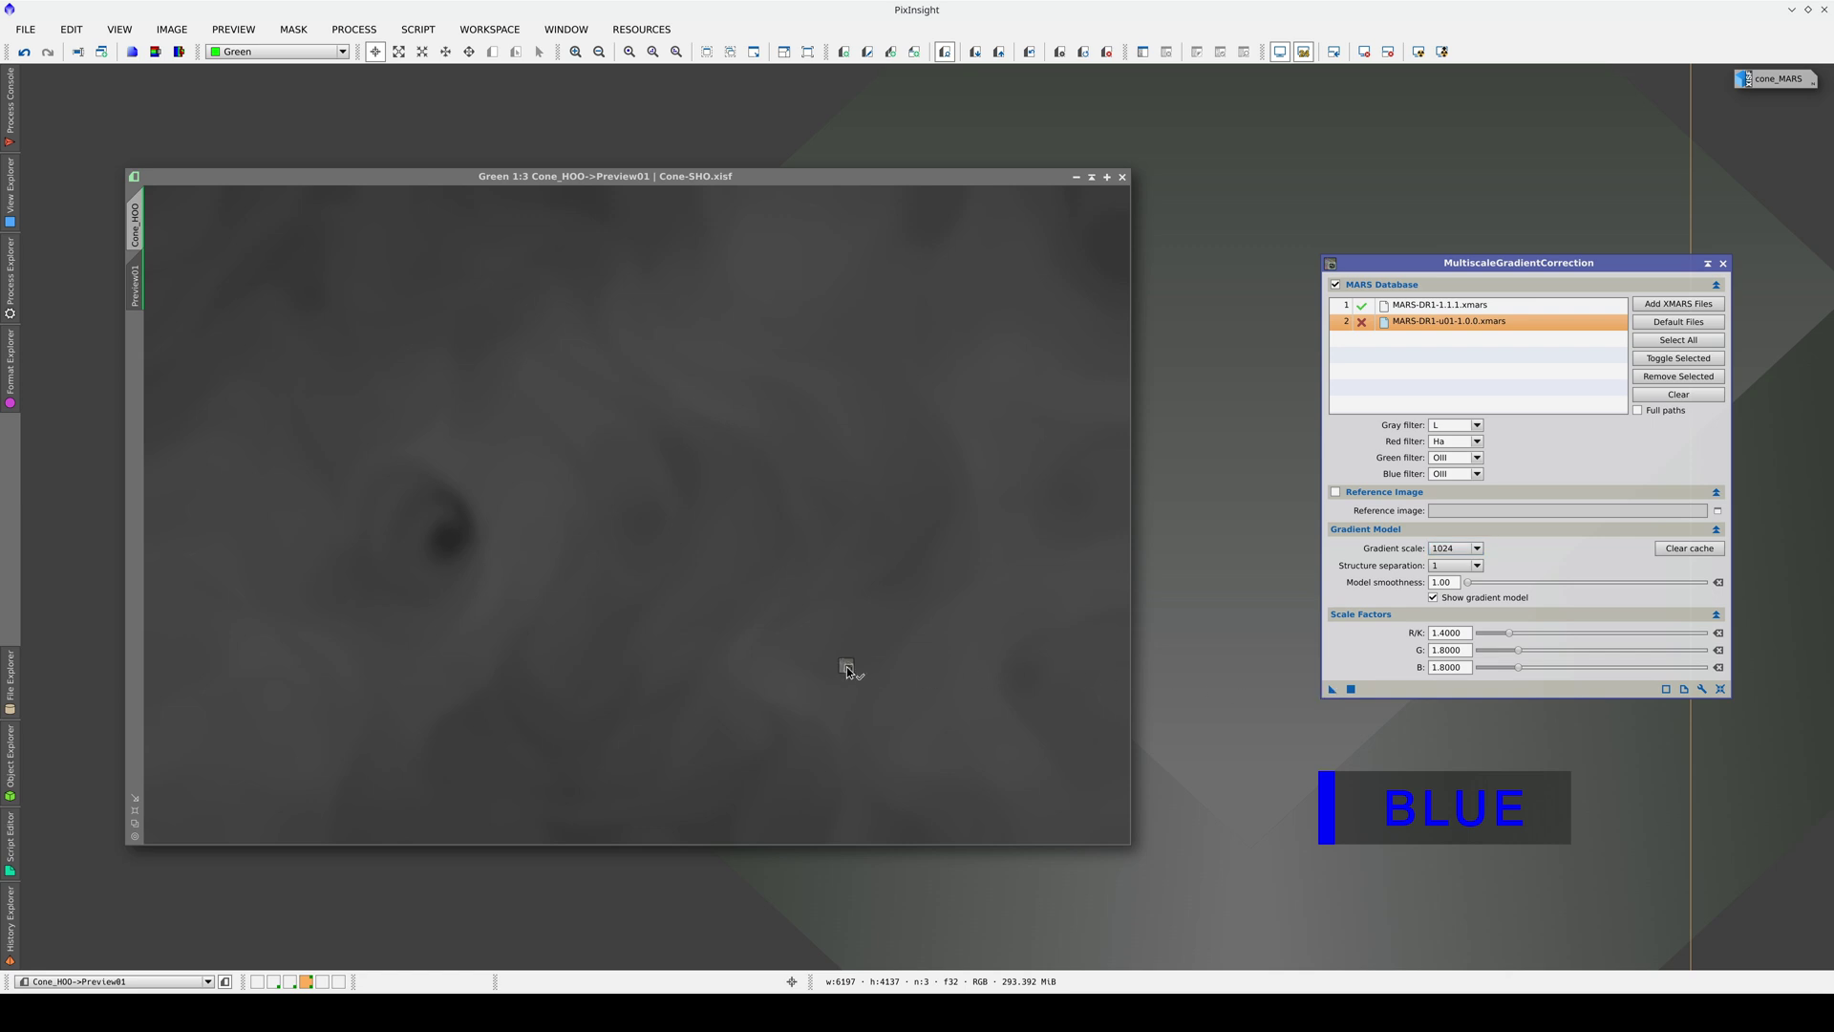
drag(847, 667, 846, 666)
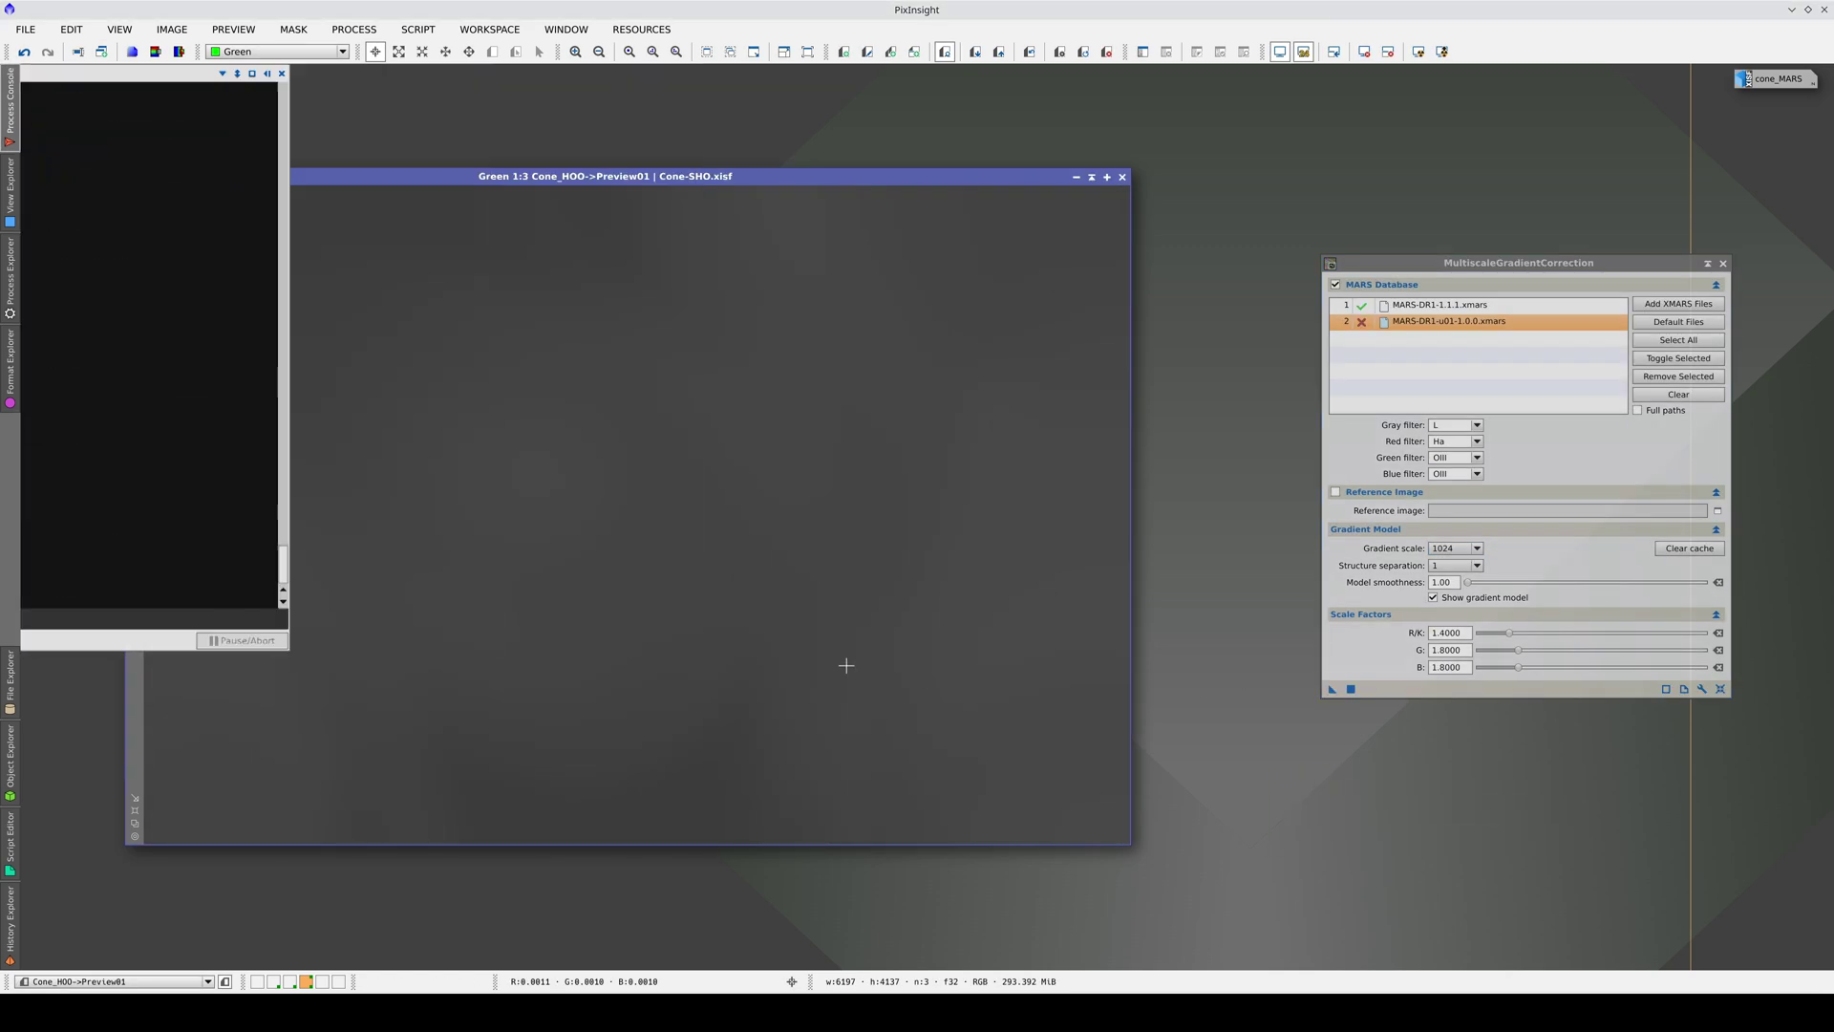
- Turn off Show gradient model, apply the correction to Preview01, and display it in RGB
click(1433, 597)
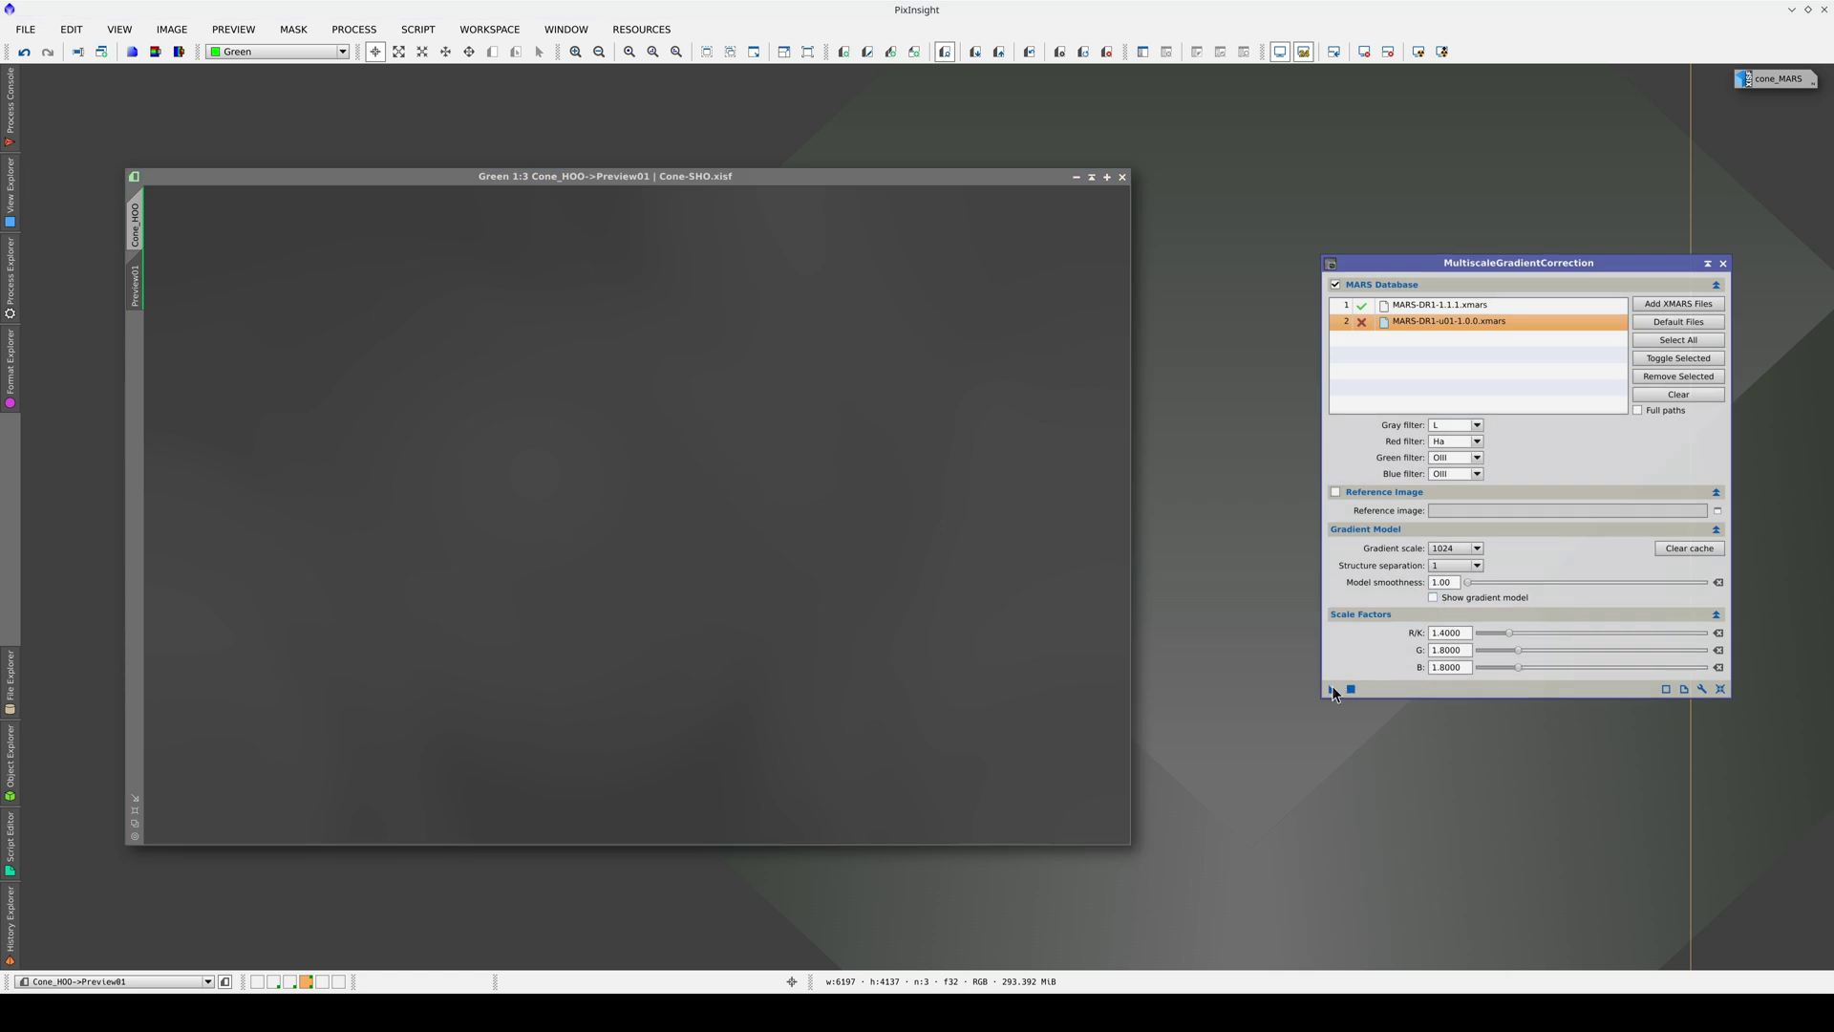
drag(1333, 688, 783, 648)
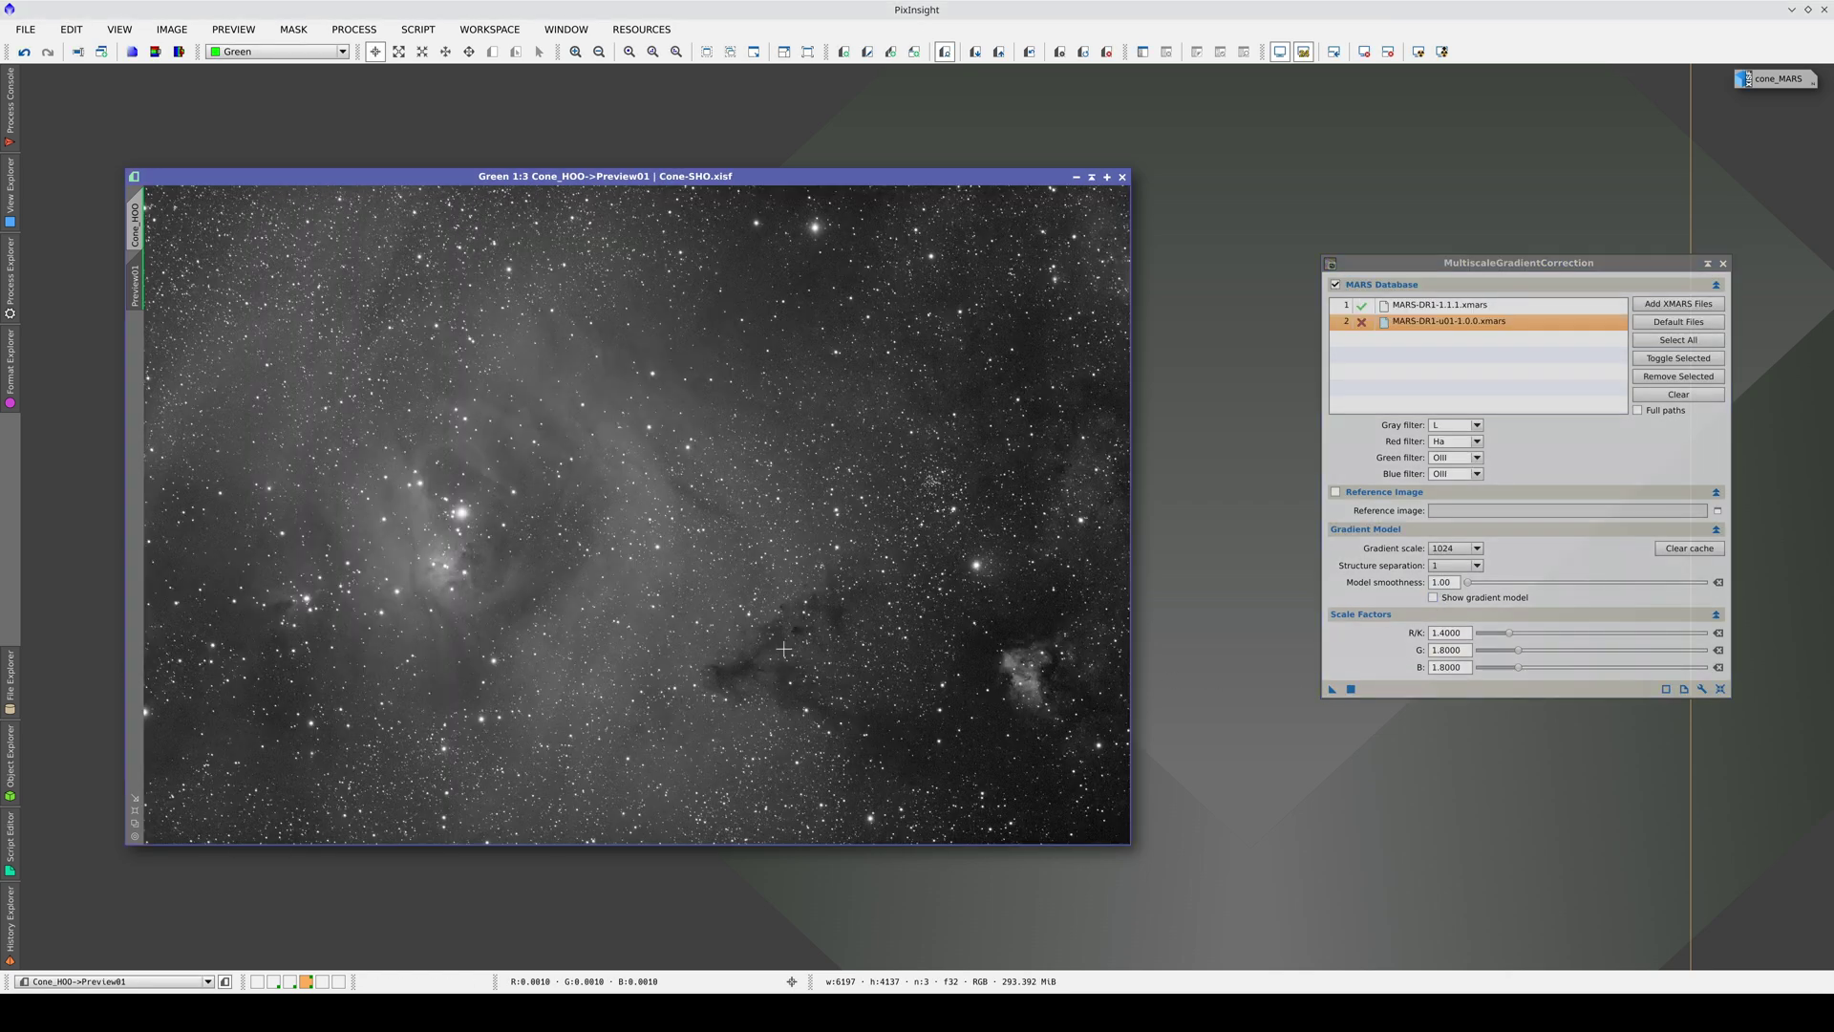
click(254, 53)
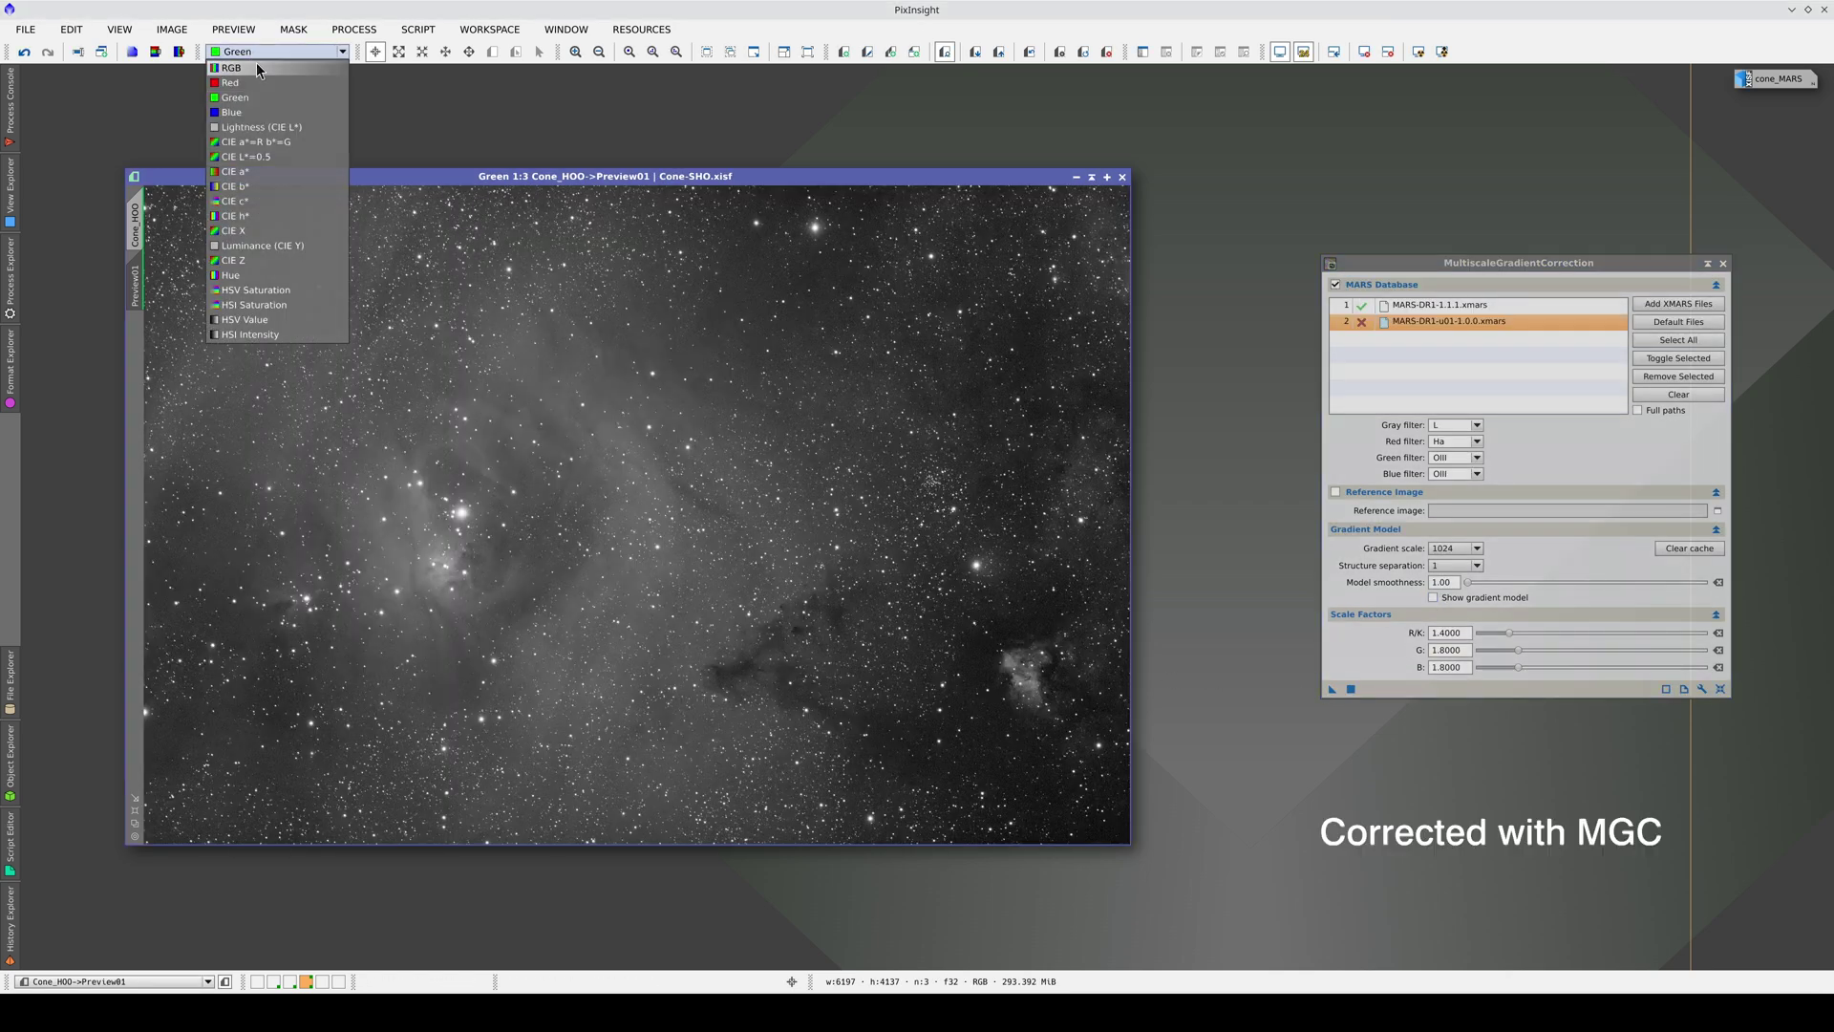
click(230, 68)
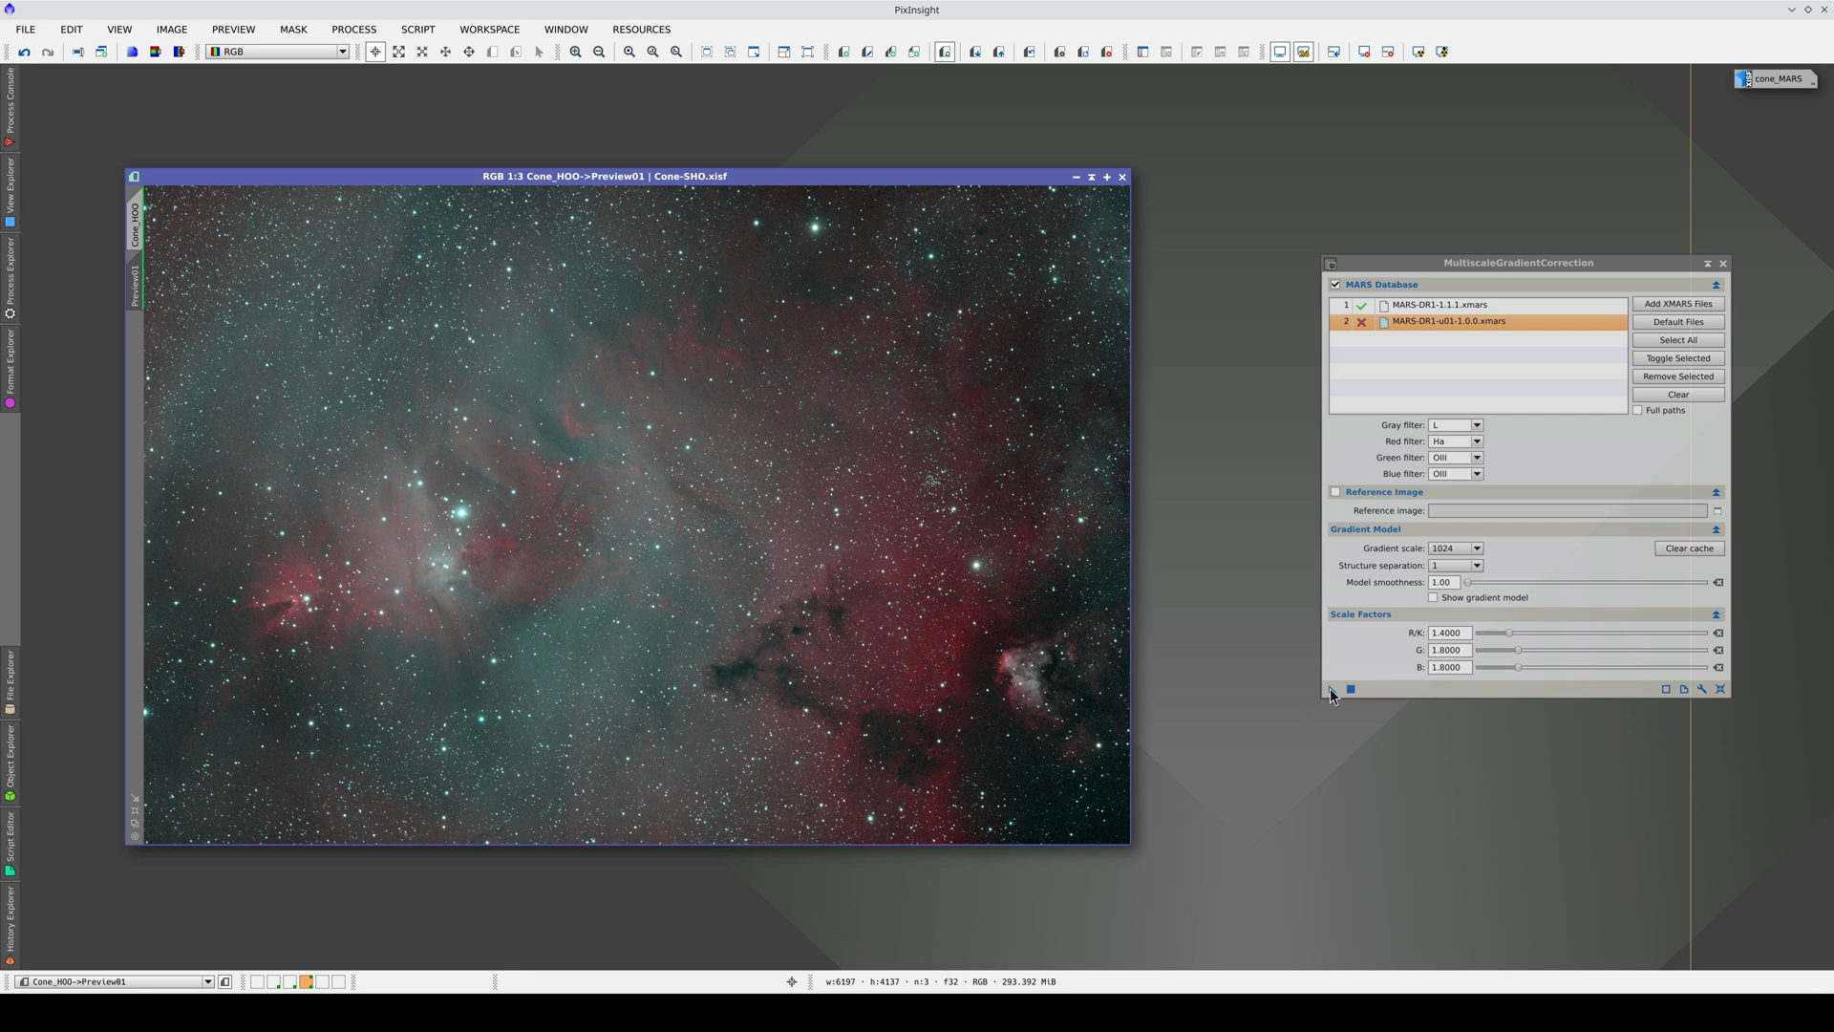
click(1333, 690)
- Apply MultiscaleGradientCorrection to the entire Cone_HOO image
click(136, 238)
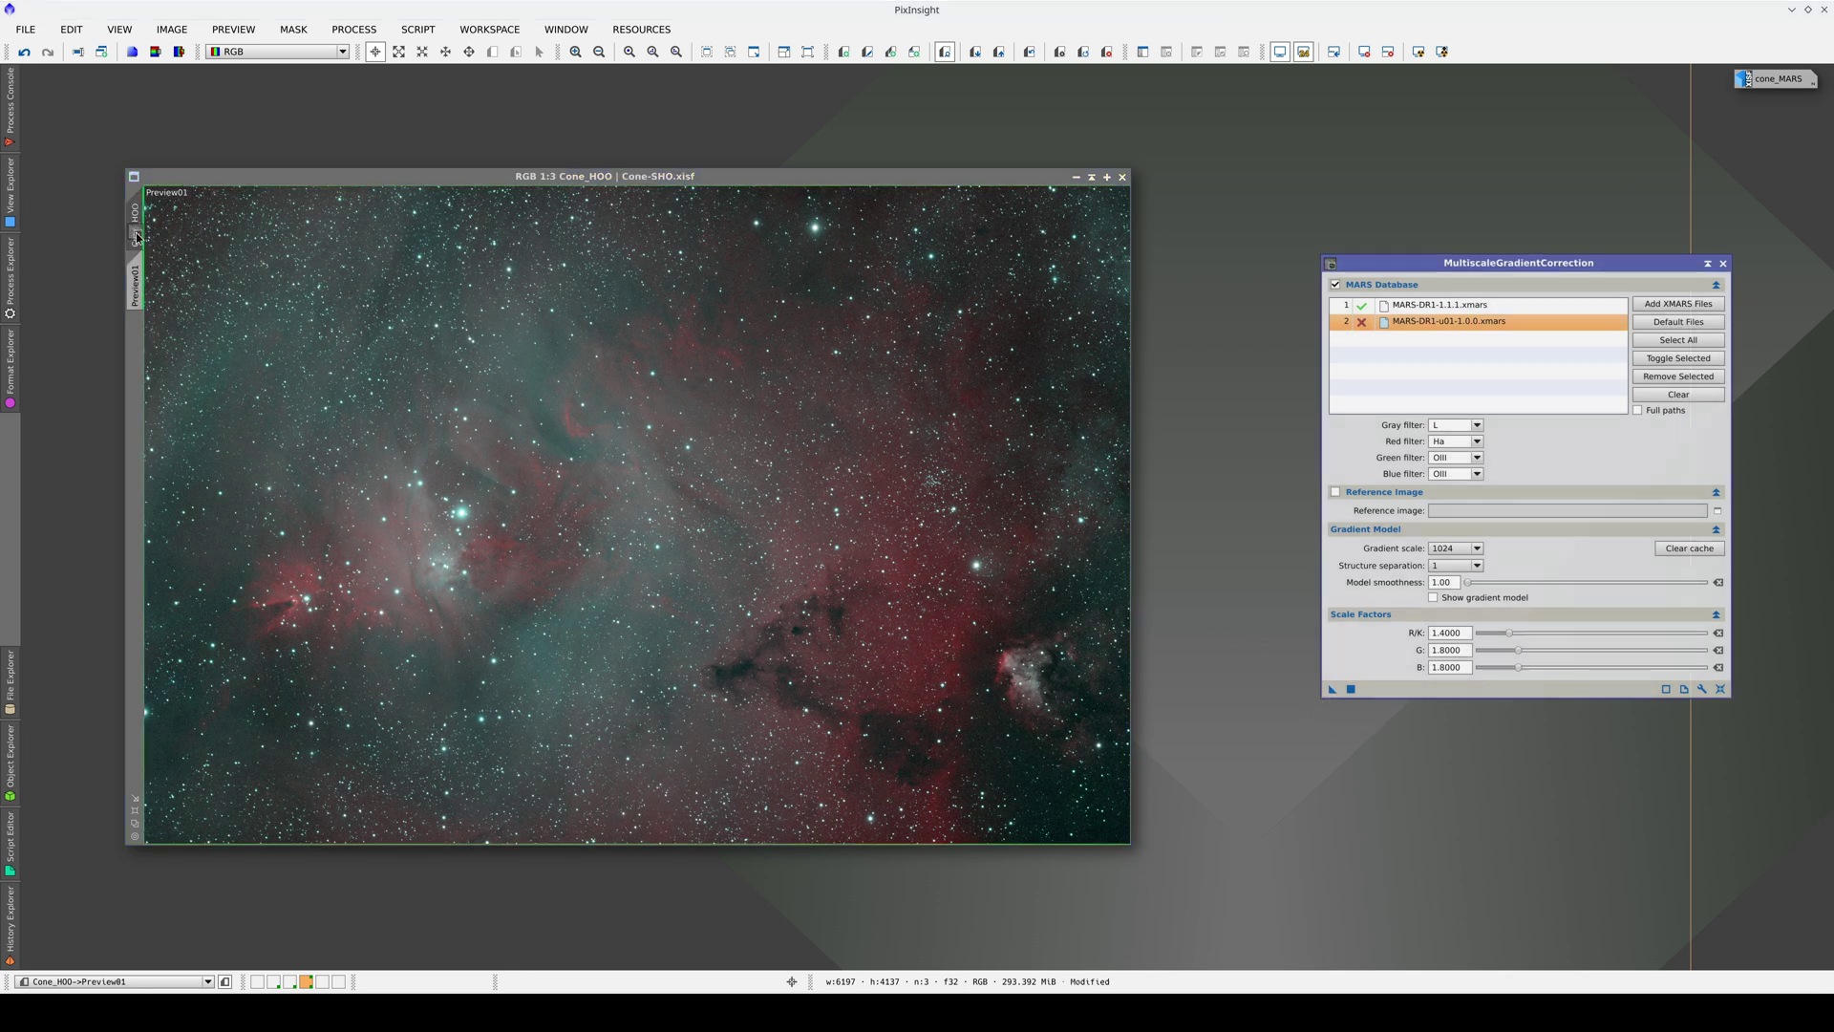
drag(136, 238, 469, 383)
drag(580, 444, 581, 444)
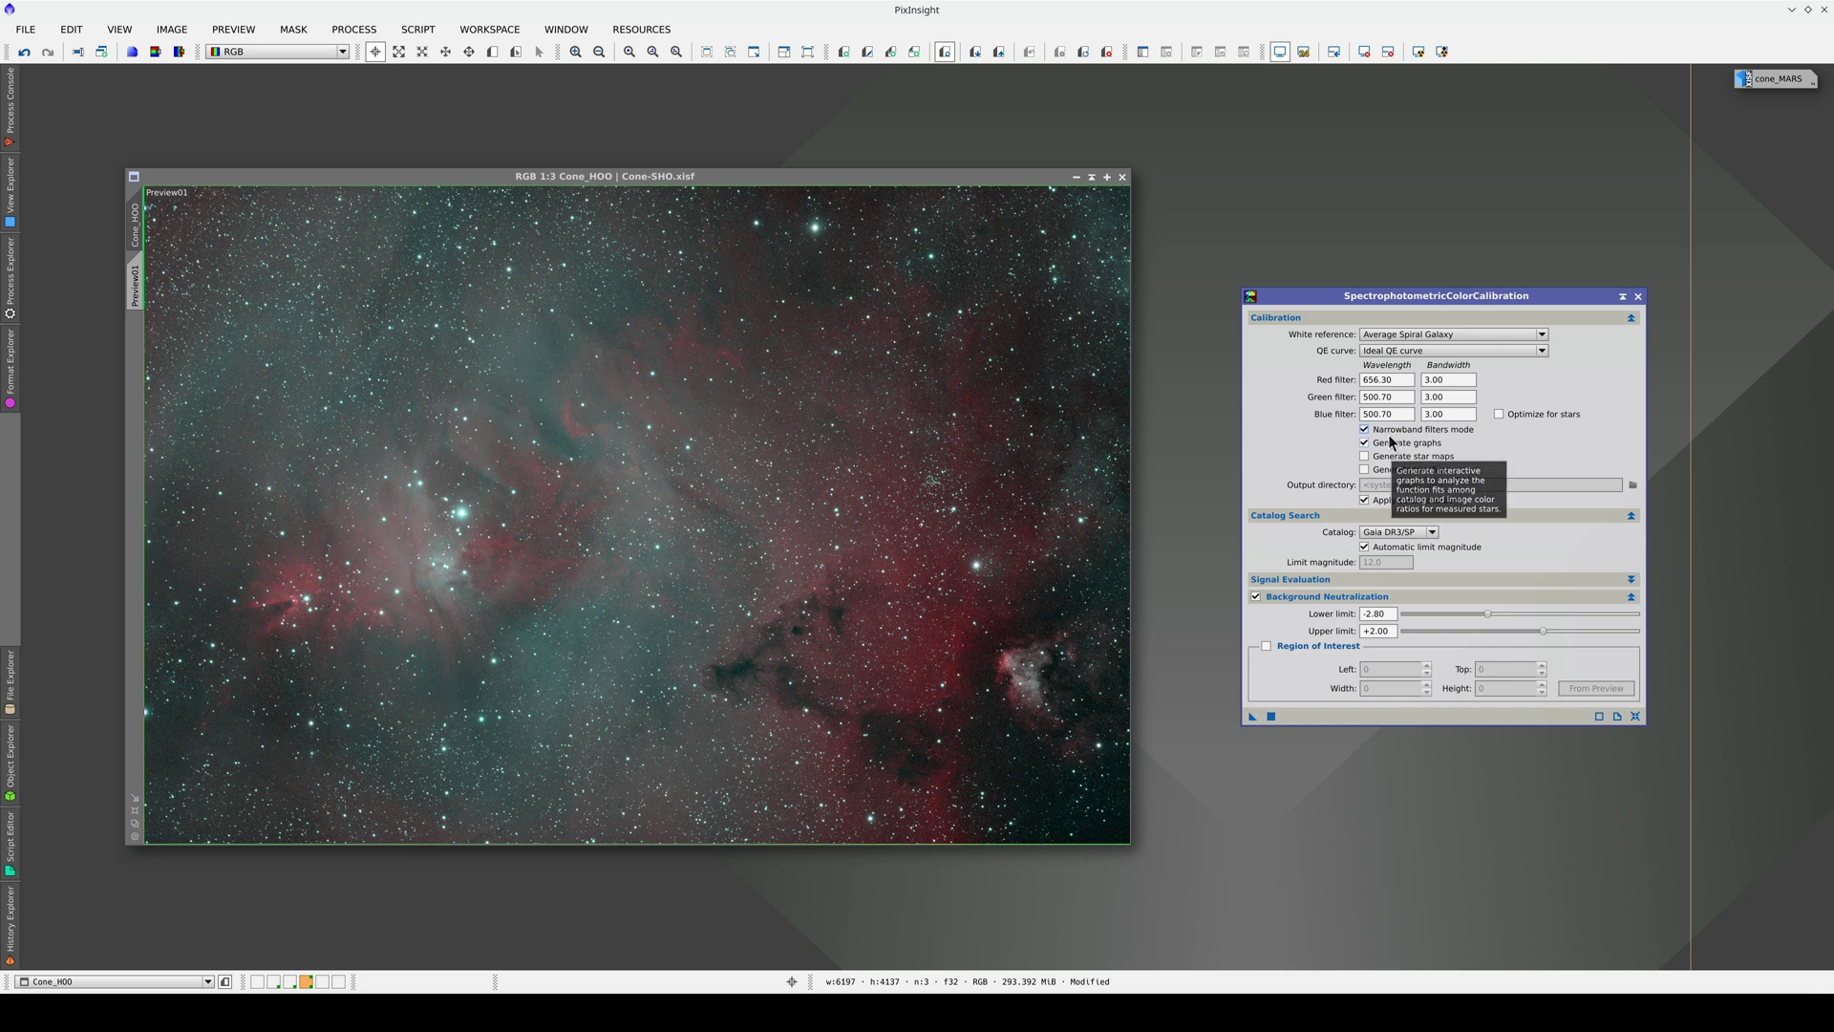
- Set the SPCC white reference to Photon Flux
click(1421, 335)
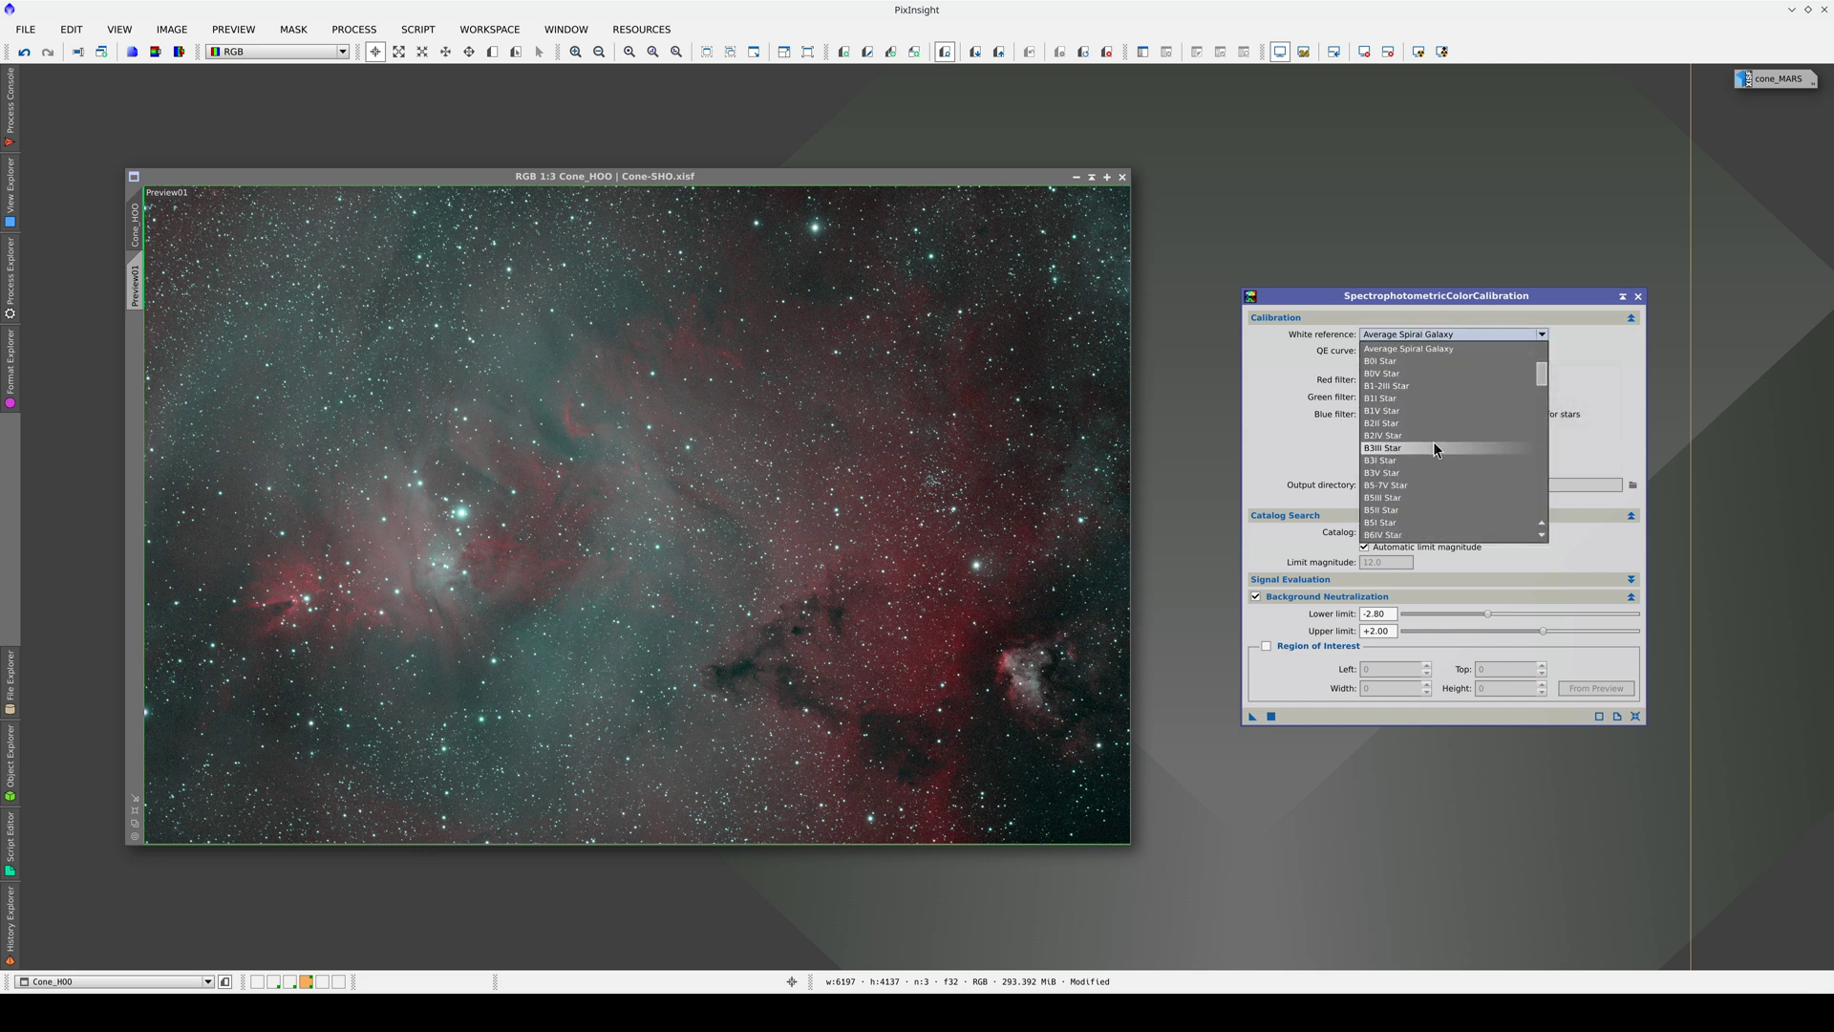
scroll(1433, 441, down, 15)
scroll(1436, 435, down, 8)
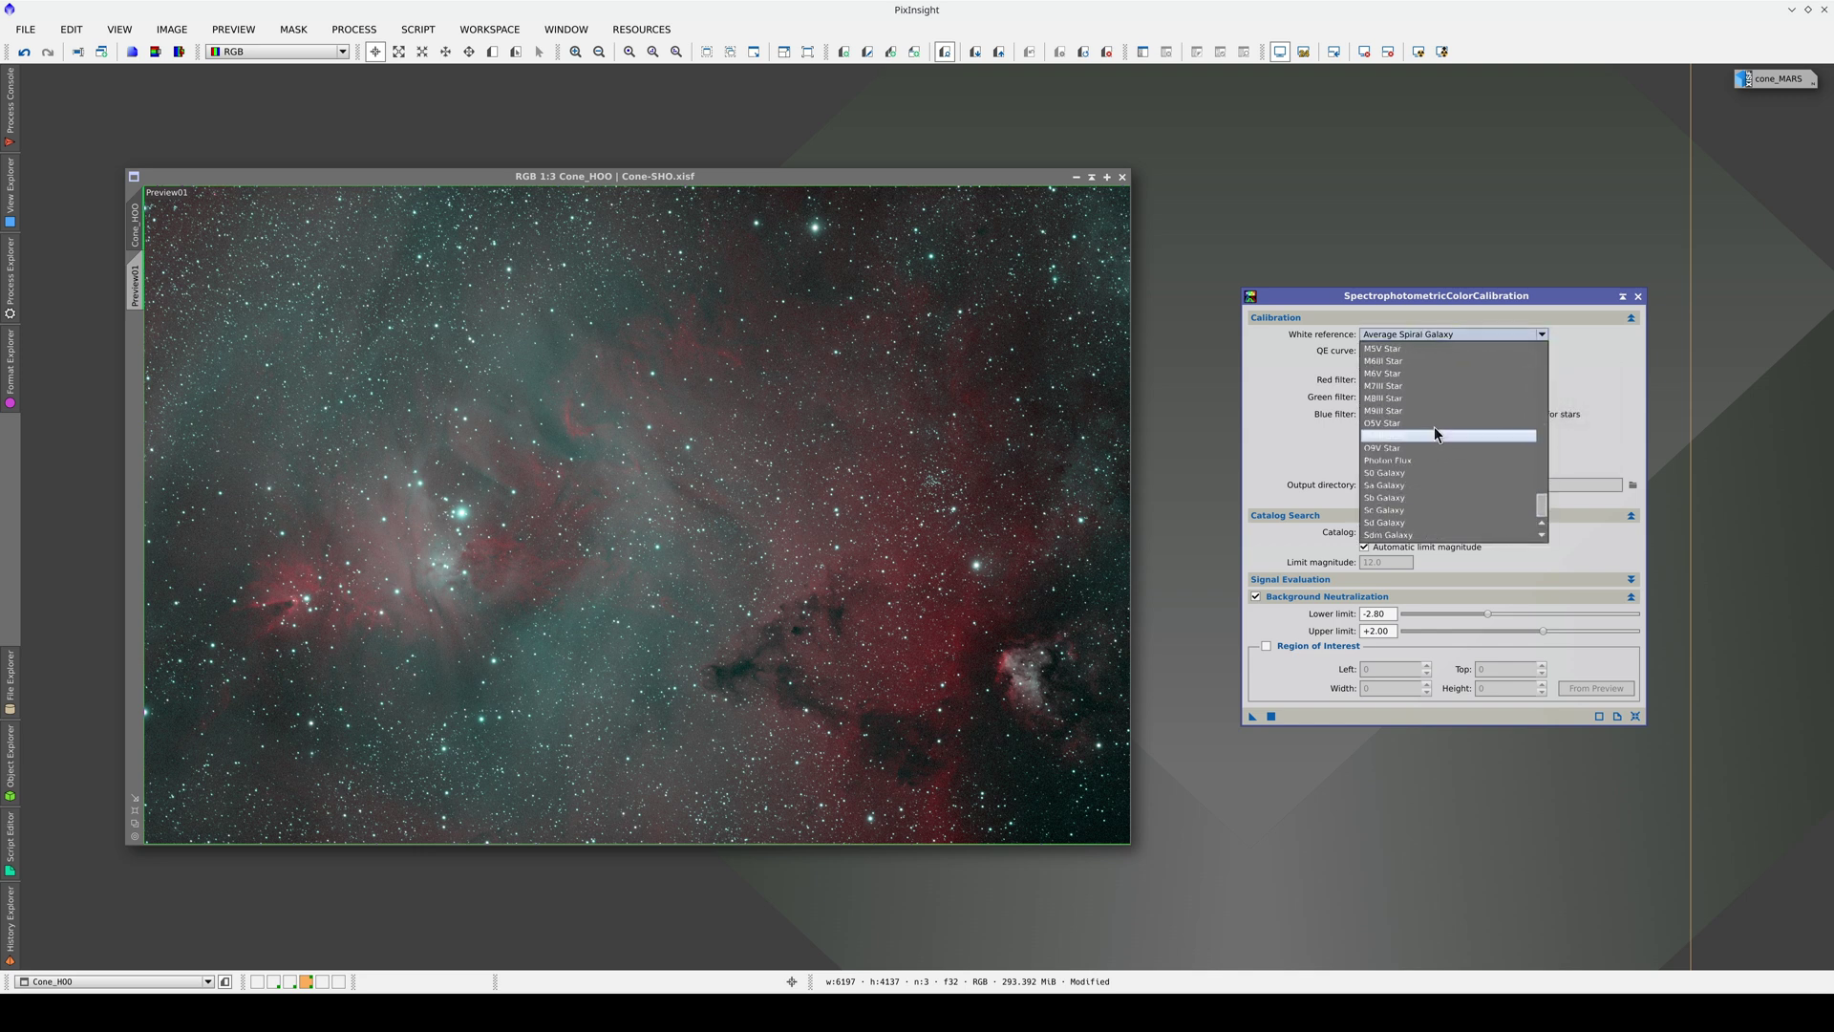
click(1437, 459)
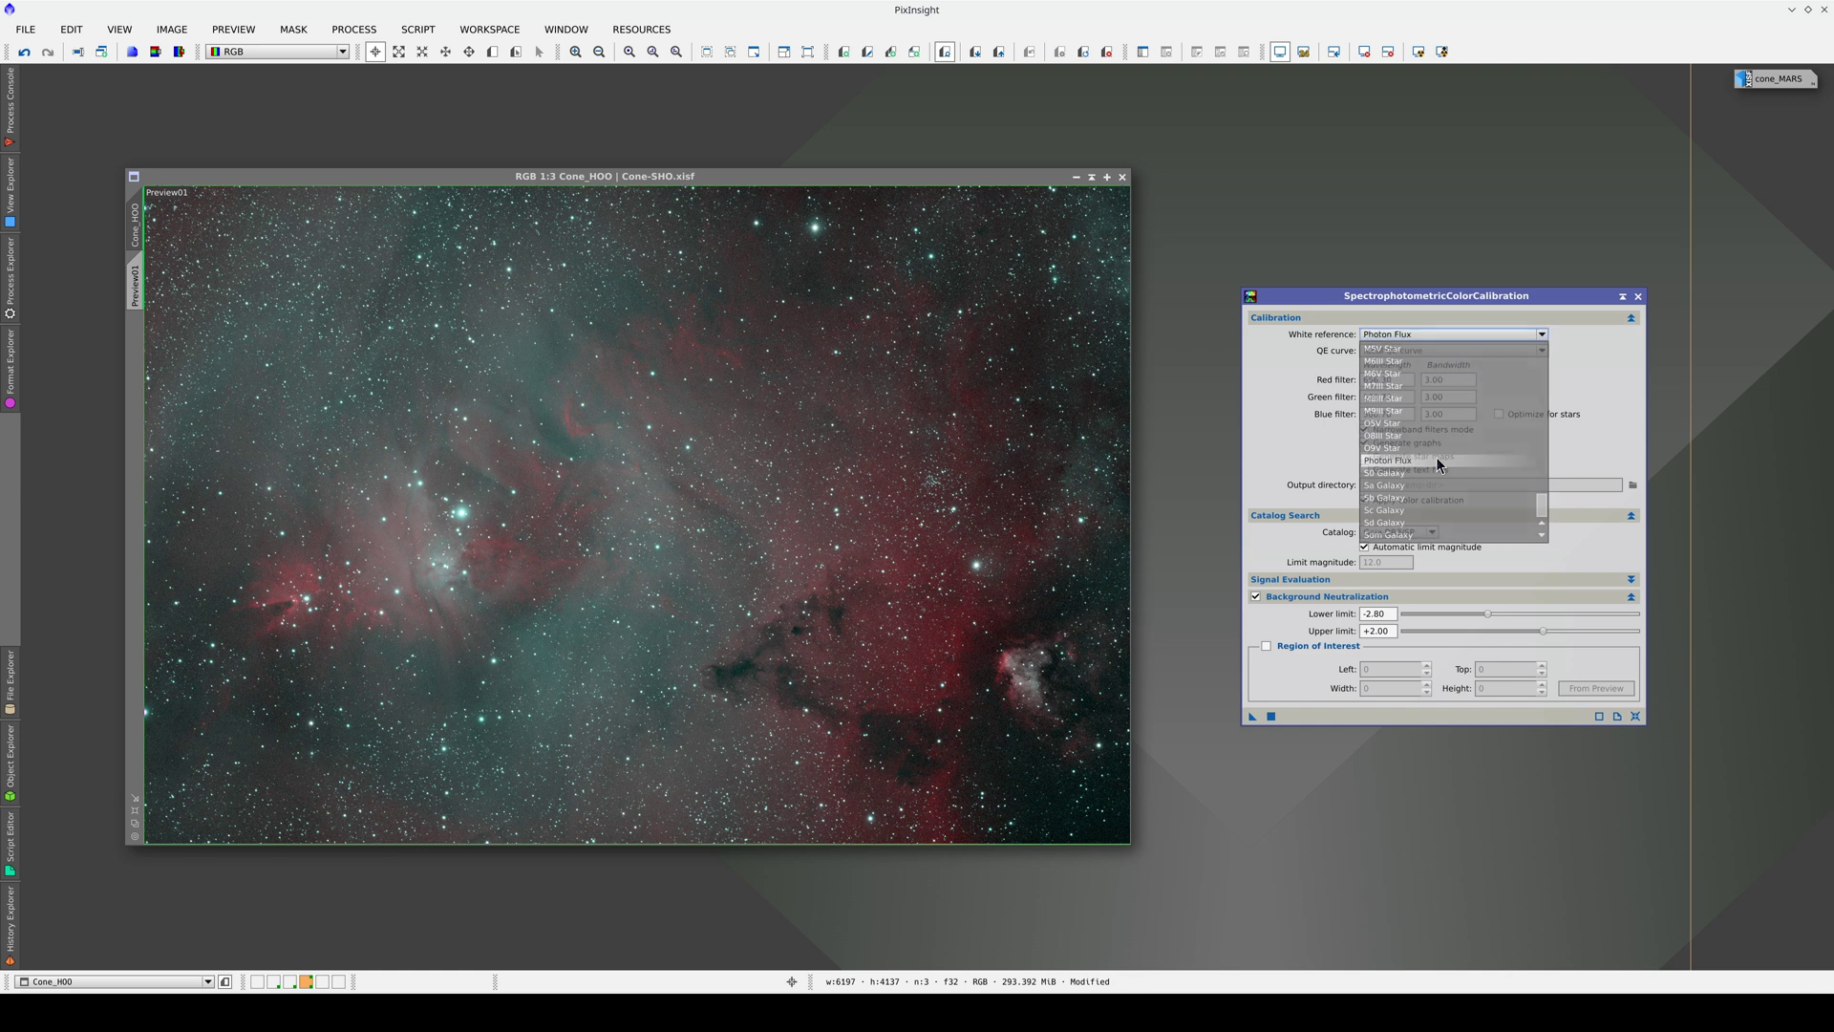
- Draw bottom-right Preview02 as the background region, run SPCC on Cone_HOO, and close the graphs
click(493, 53)
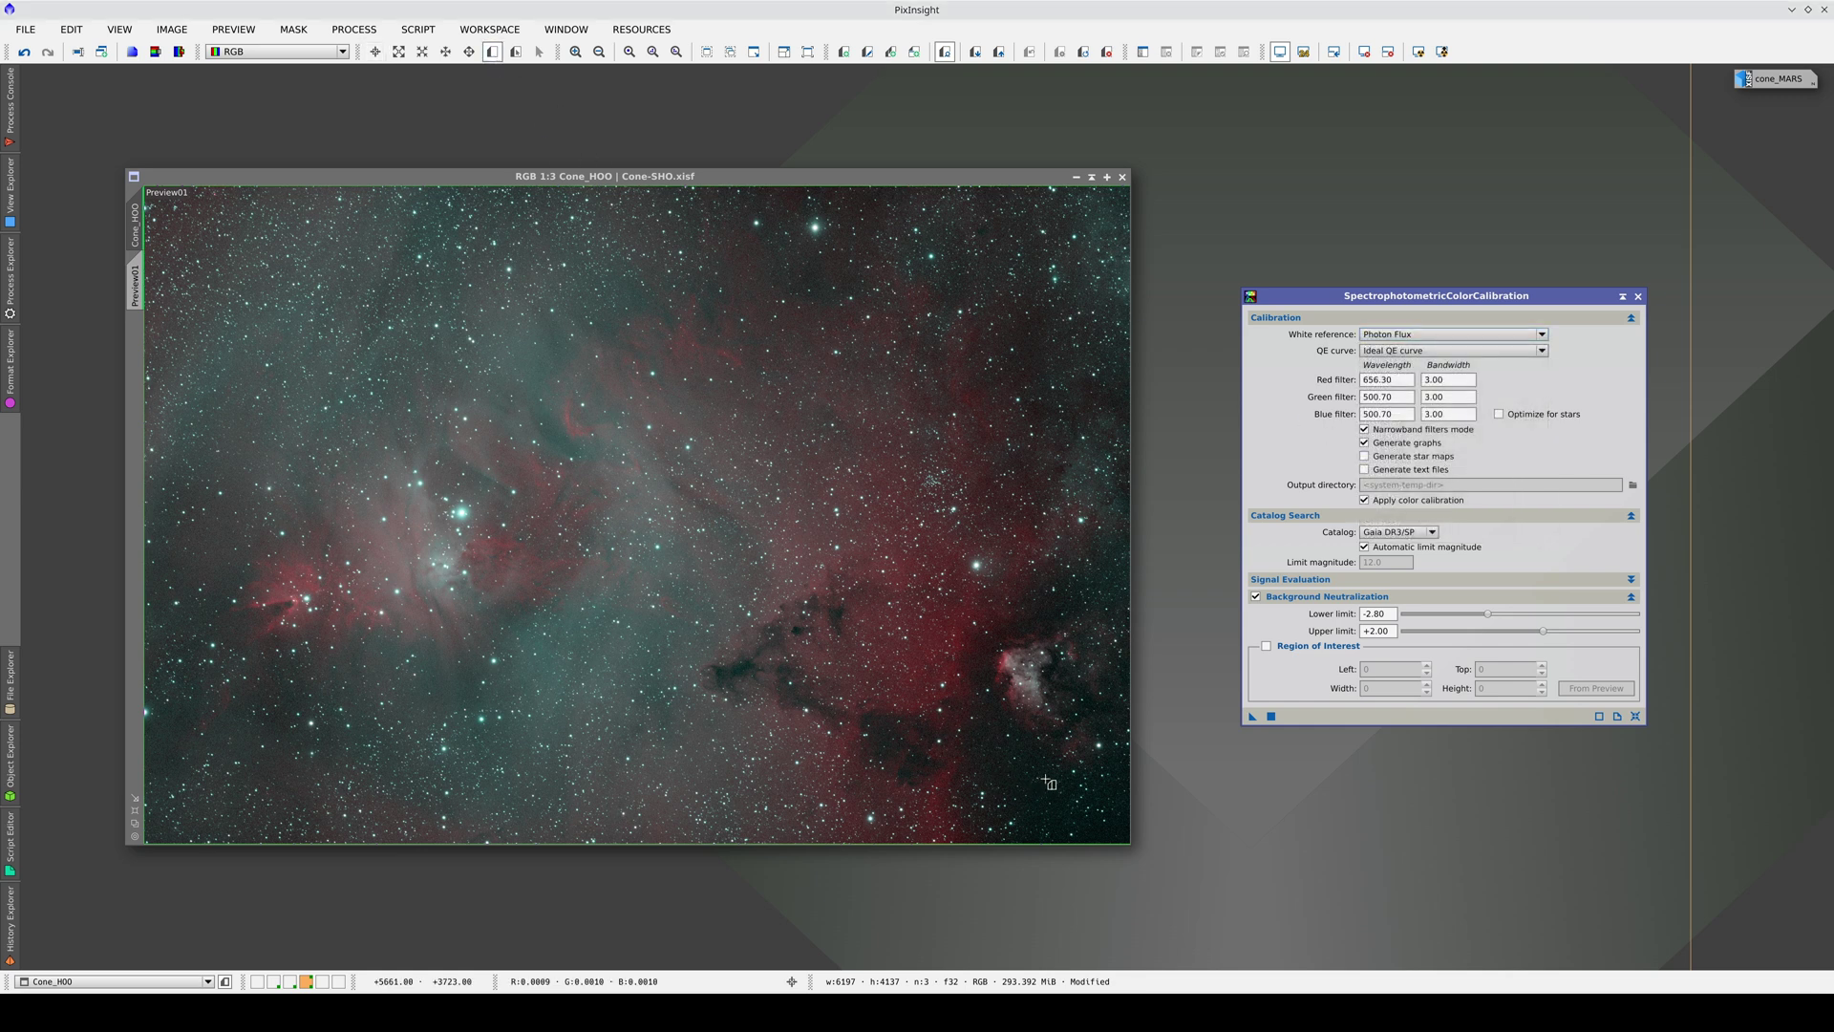
drag(1045, 778, 1131, 845)
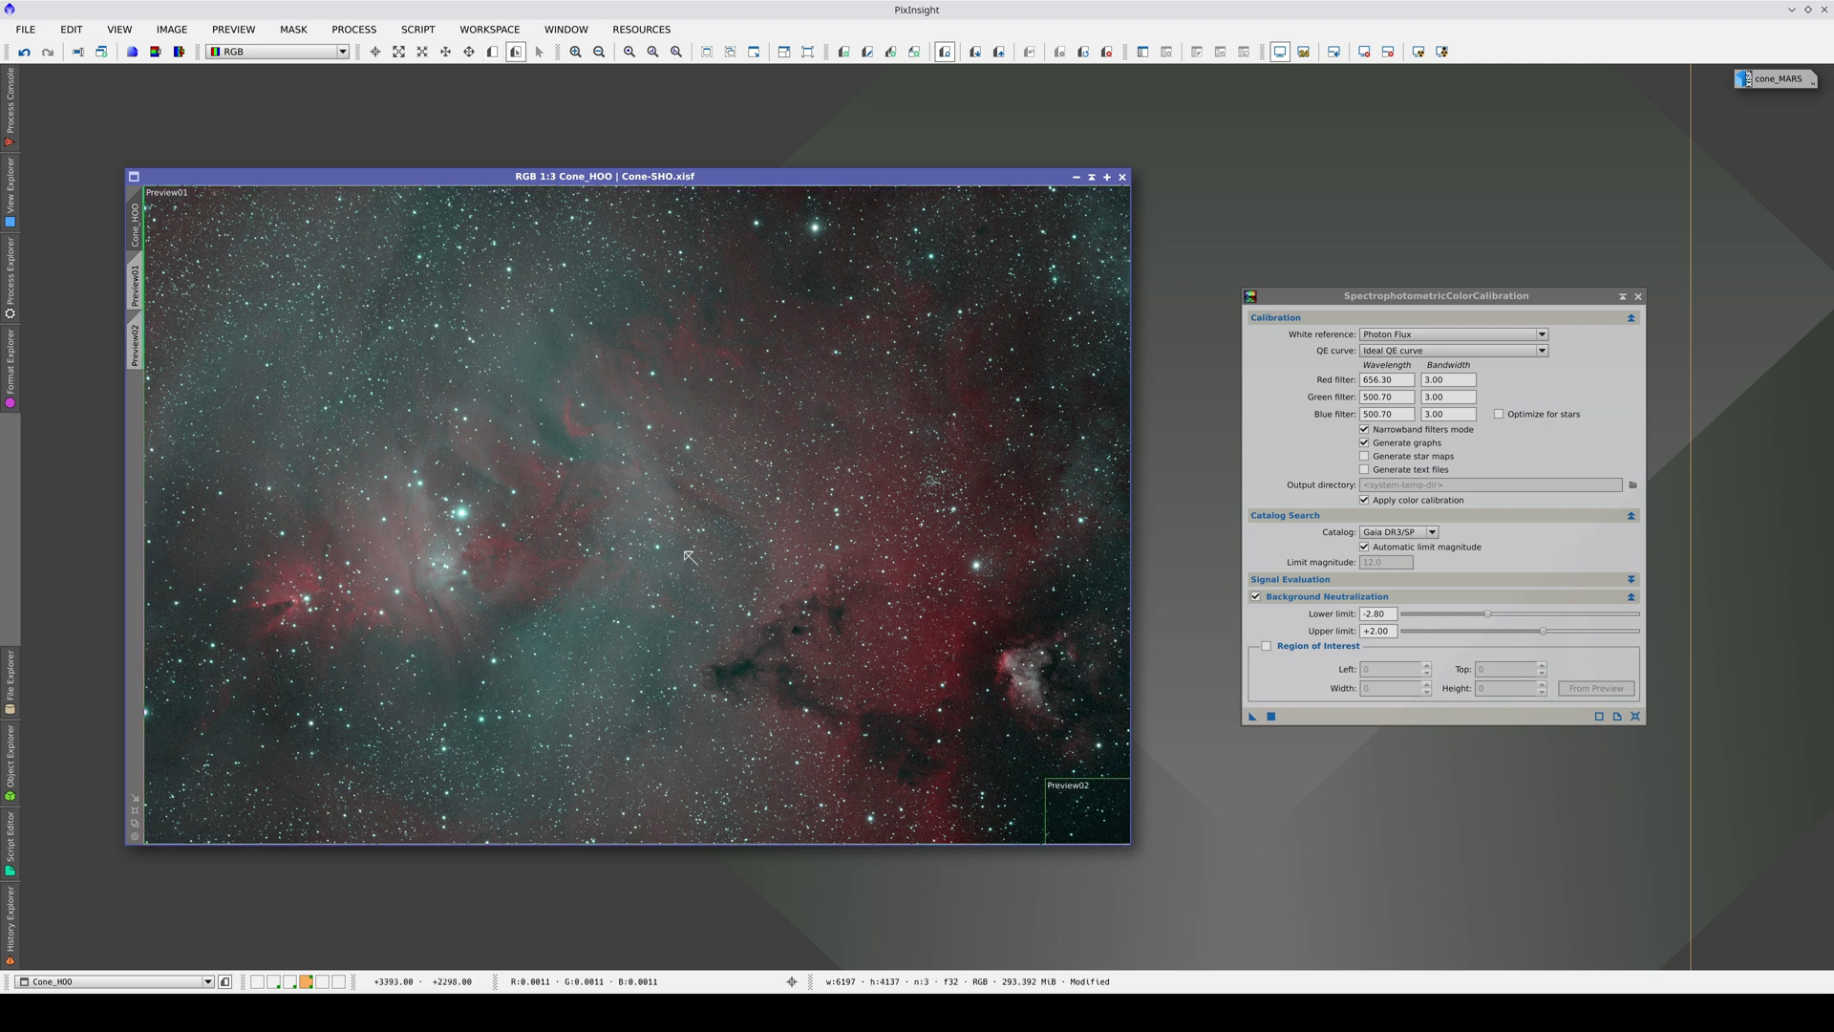
drag(136, 345, 1597, 674)
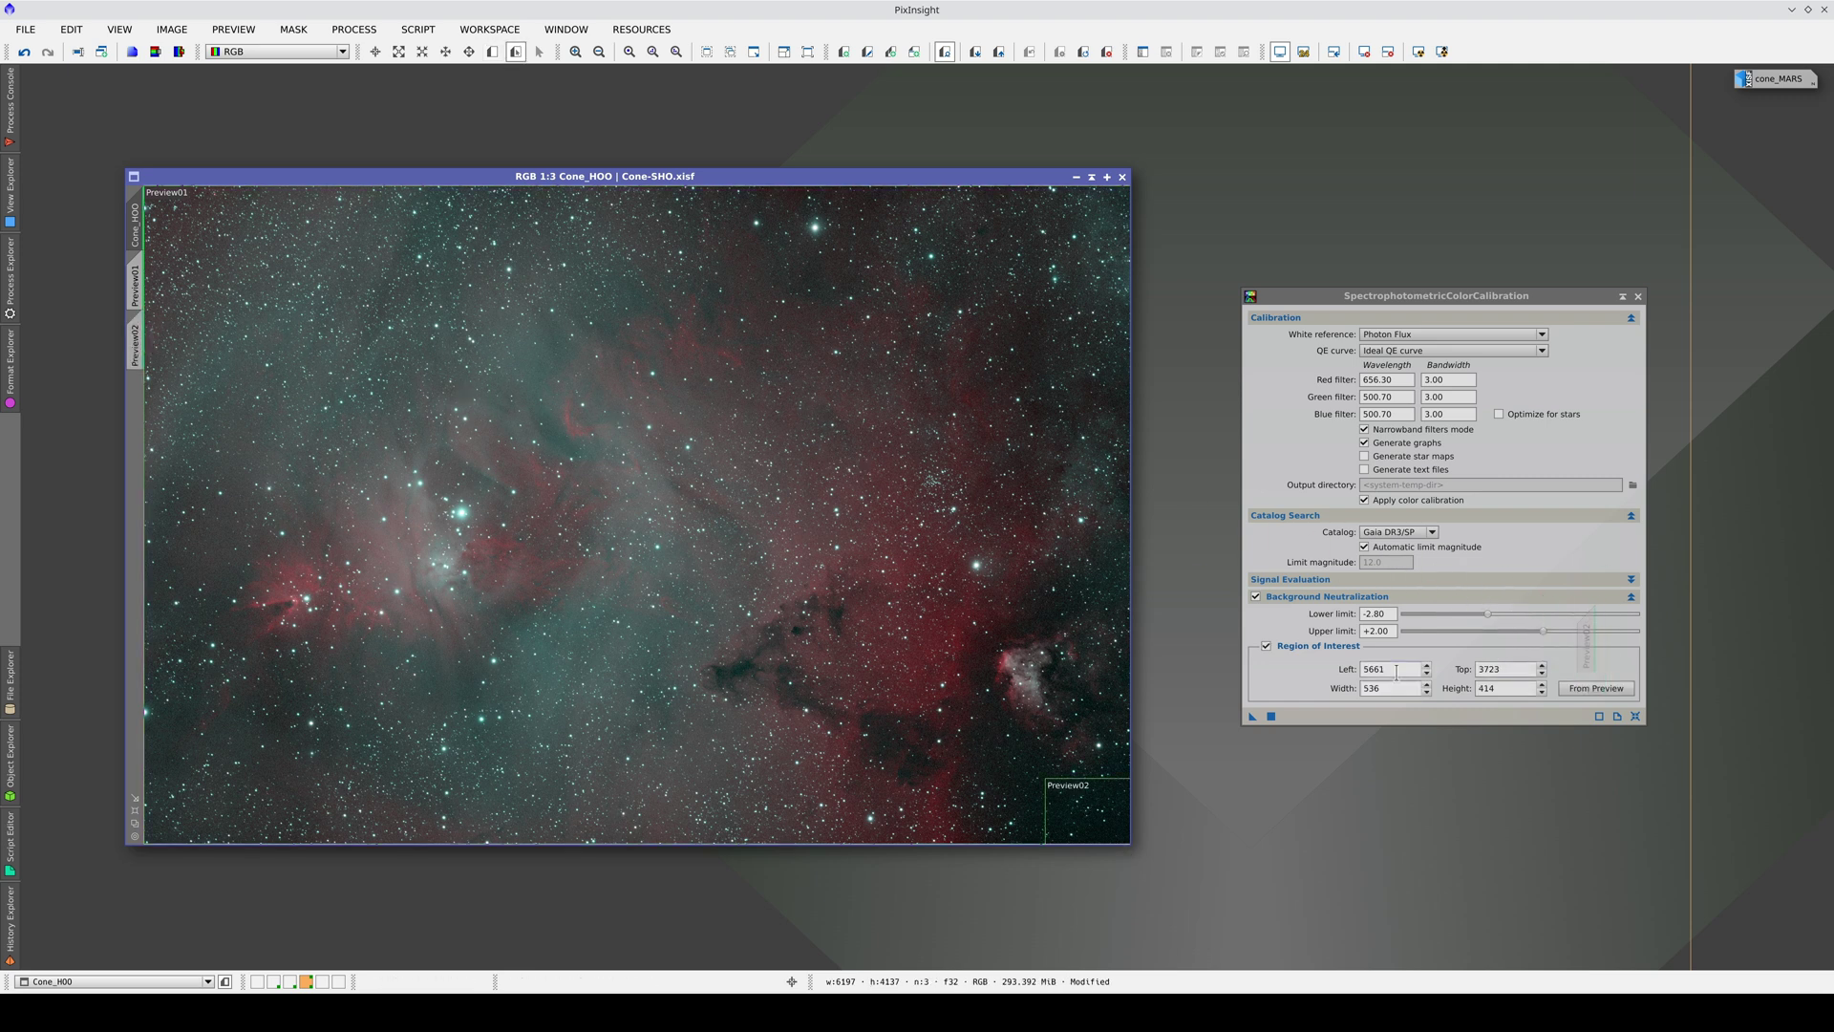
drag(1254, 716, 860, 624)
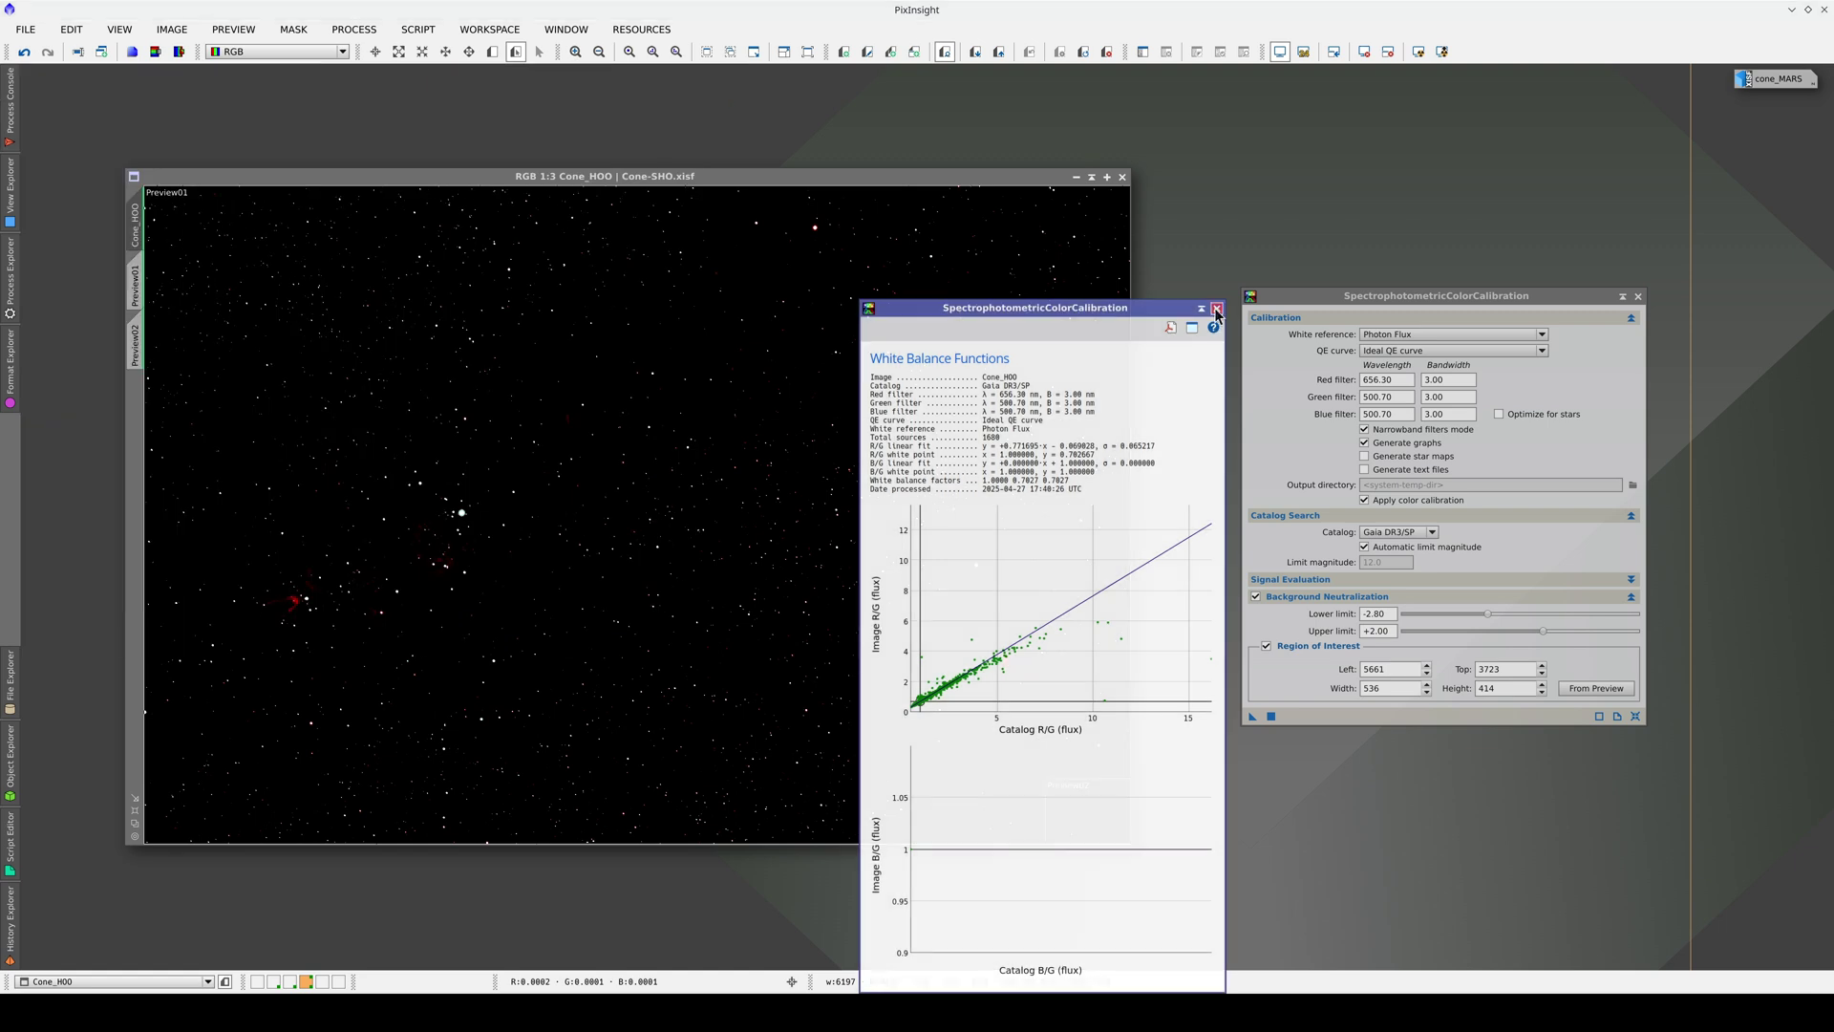
click(1216, 307)
click(8, 309)
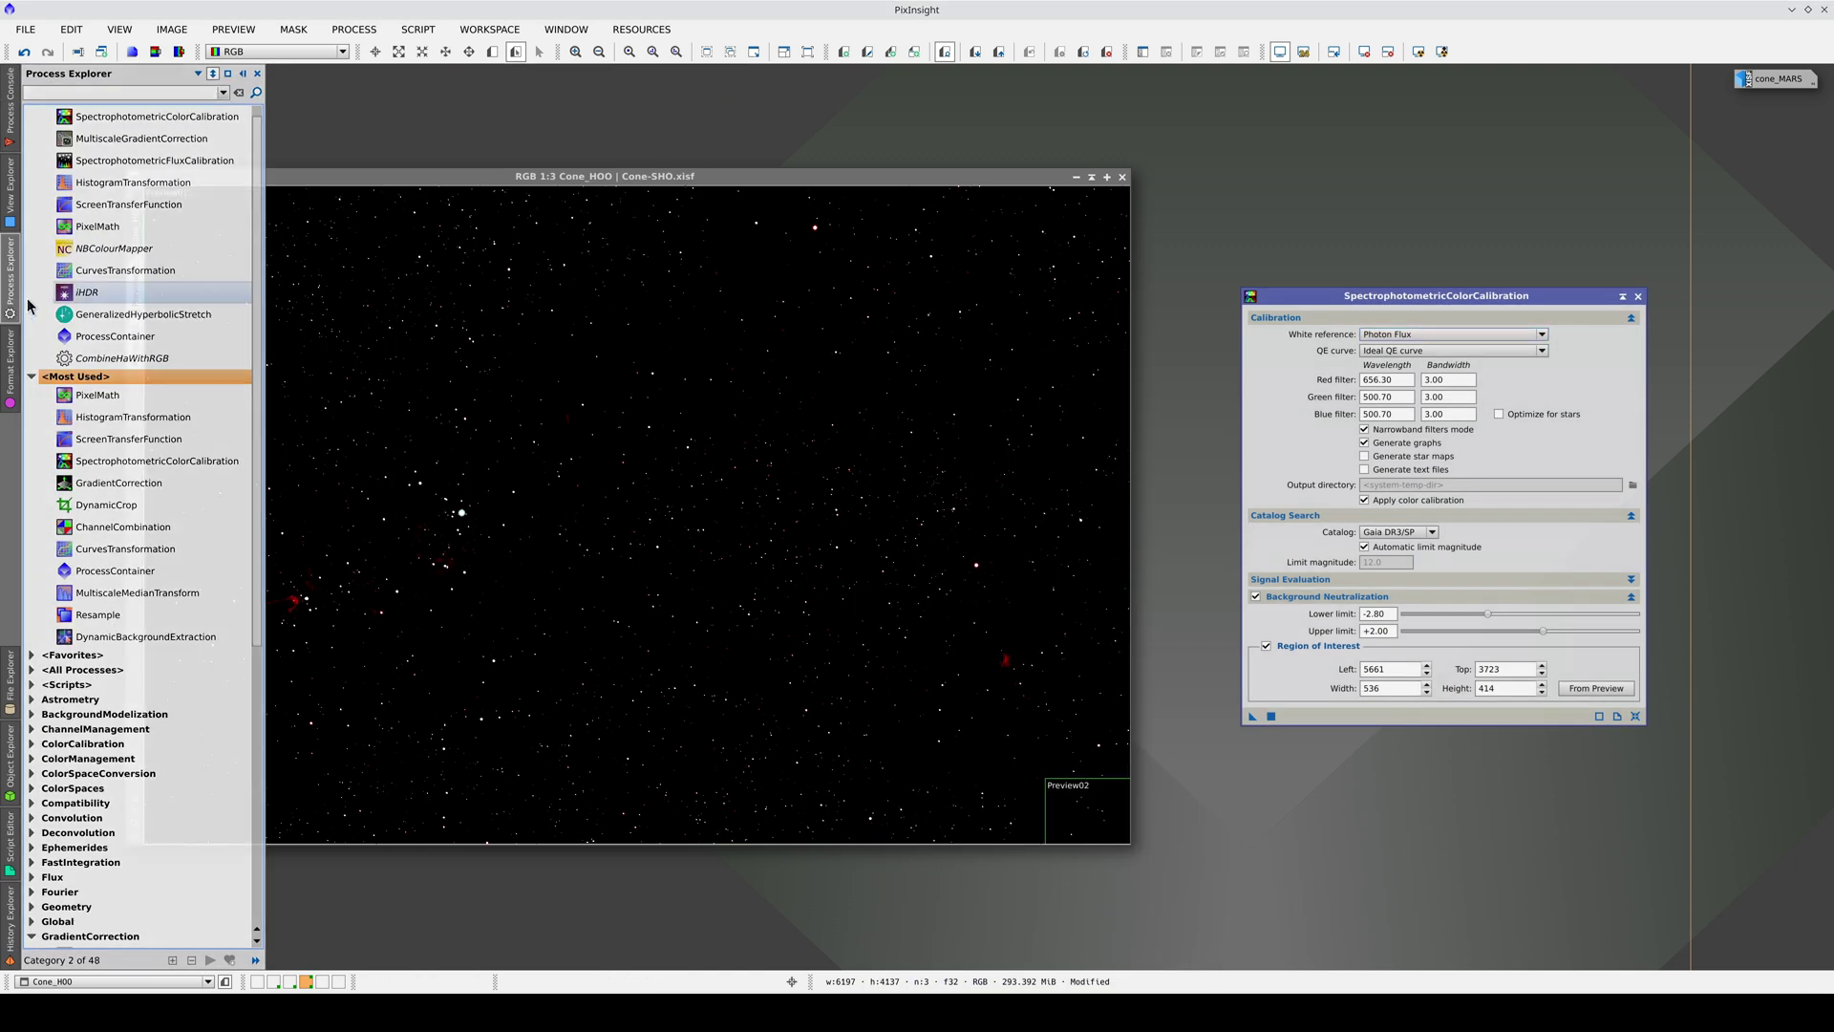
- Auto-stretch Cone_HOO with ScreenTransferFunction, then close the STF and SPCC windows
double_click(93, 440)
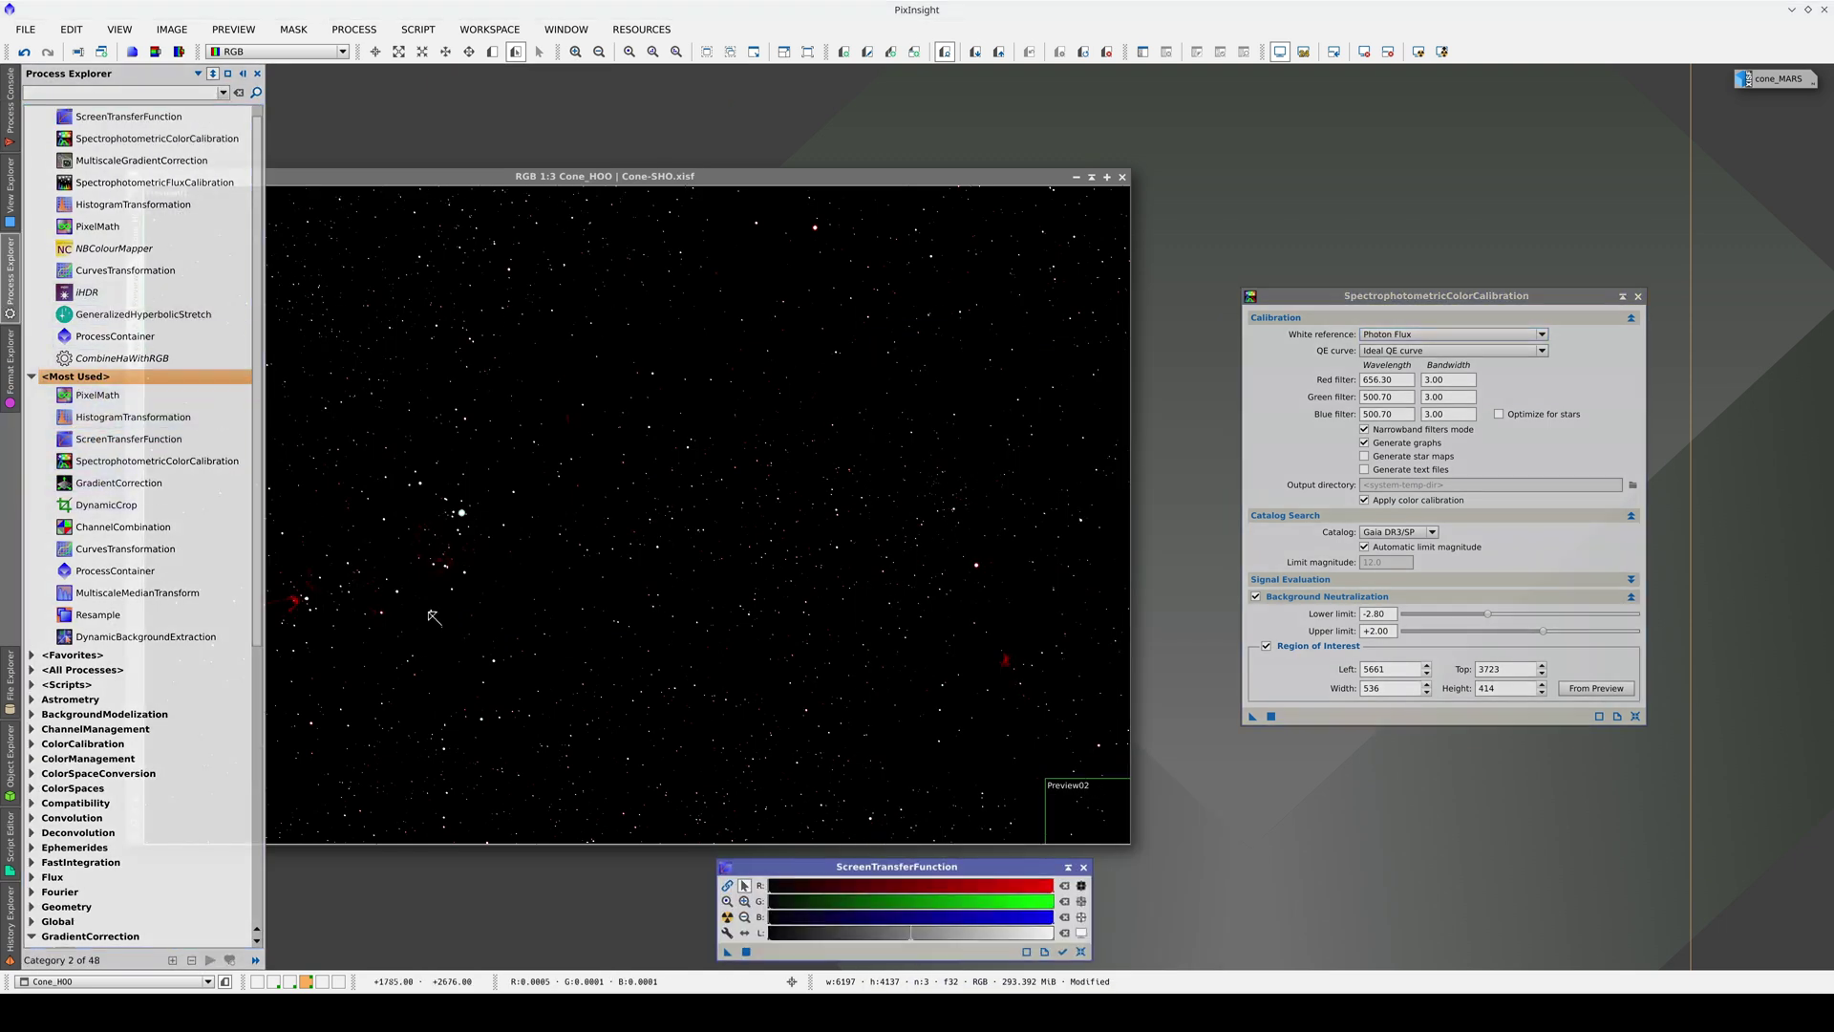
click(727, 918)
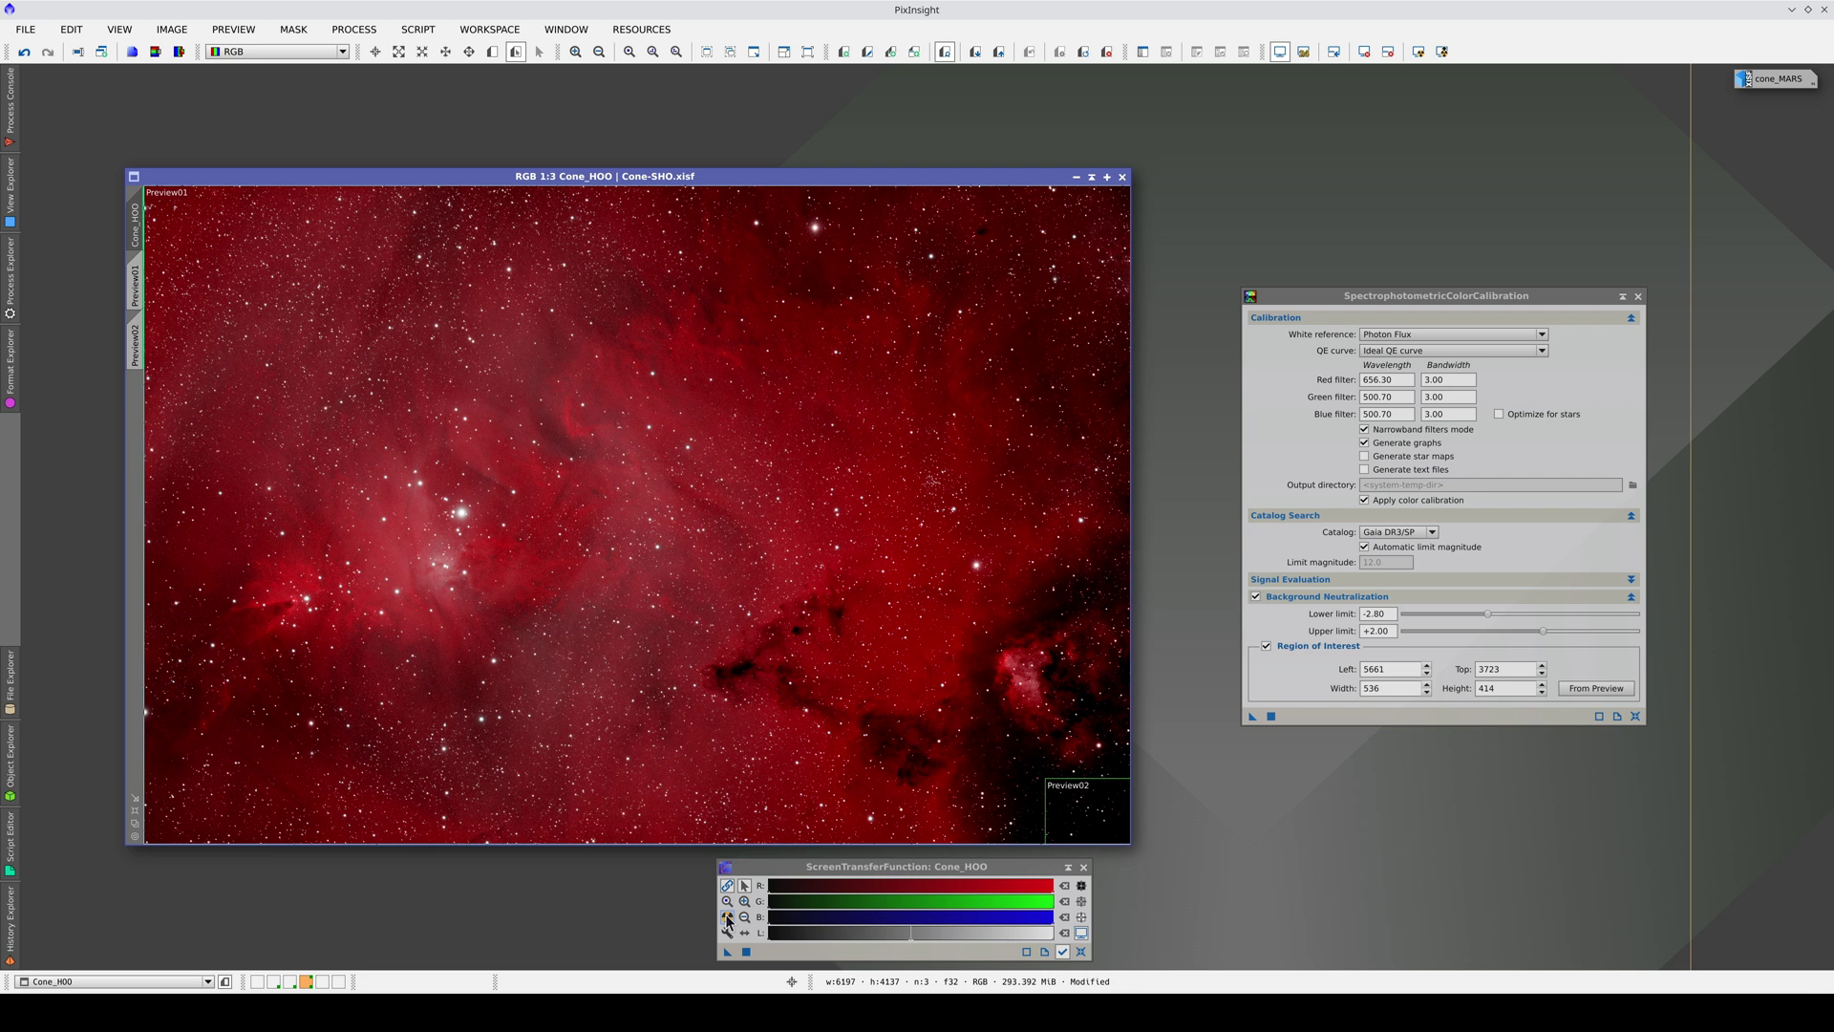
click(1083, 867)
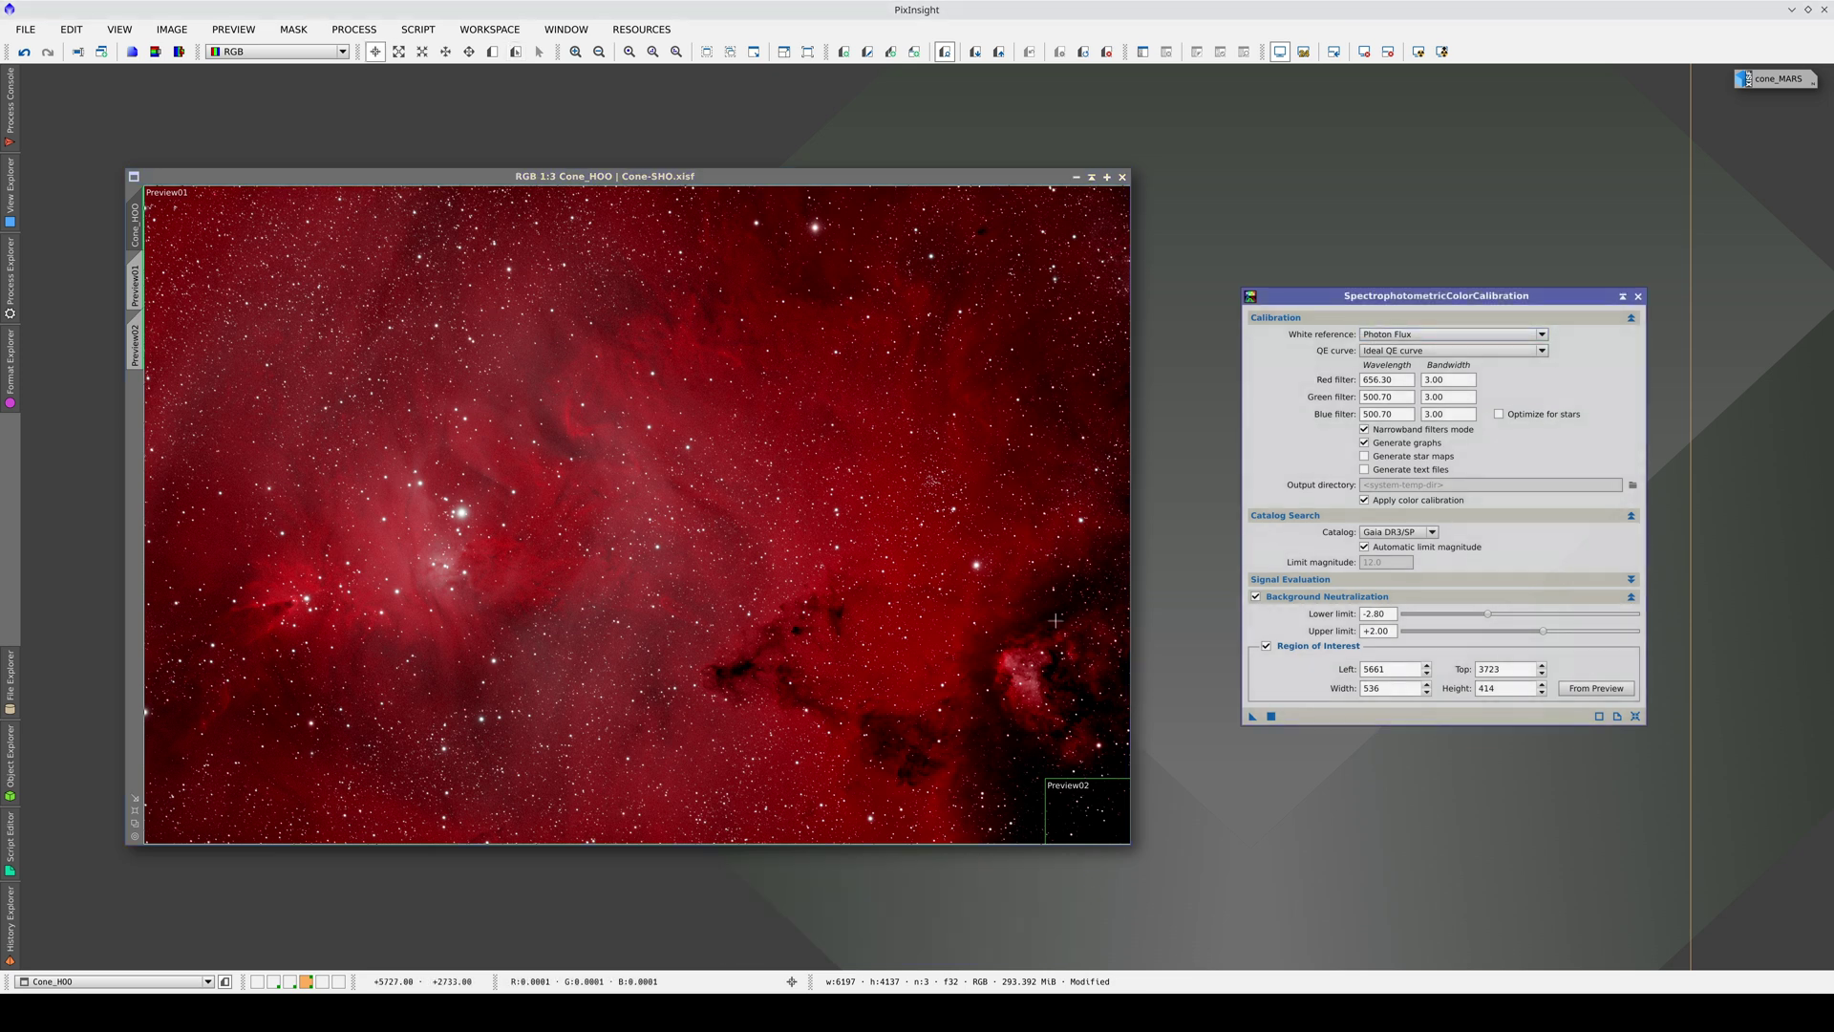
click(1637, 296)
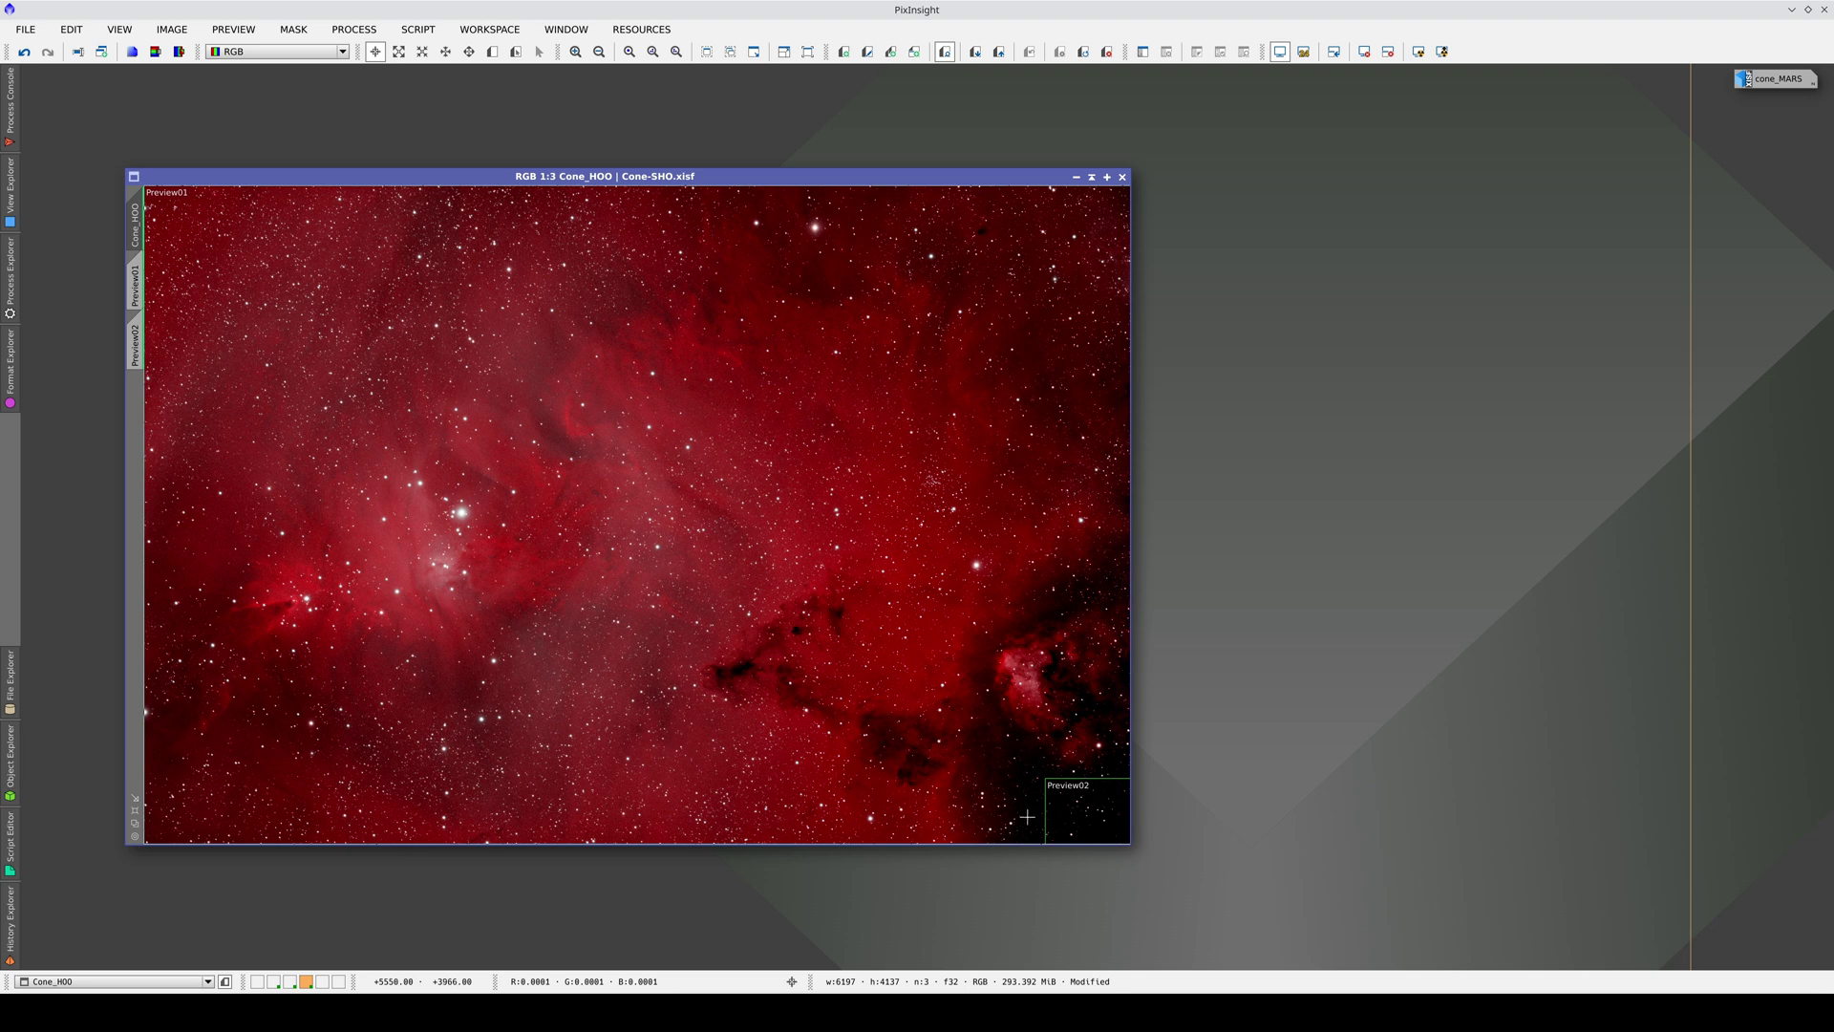
- Open the cone_MARS reference image and zoom and pan onto the Cone nebula region
double_click(1767, 81)
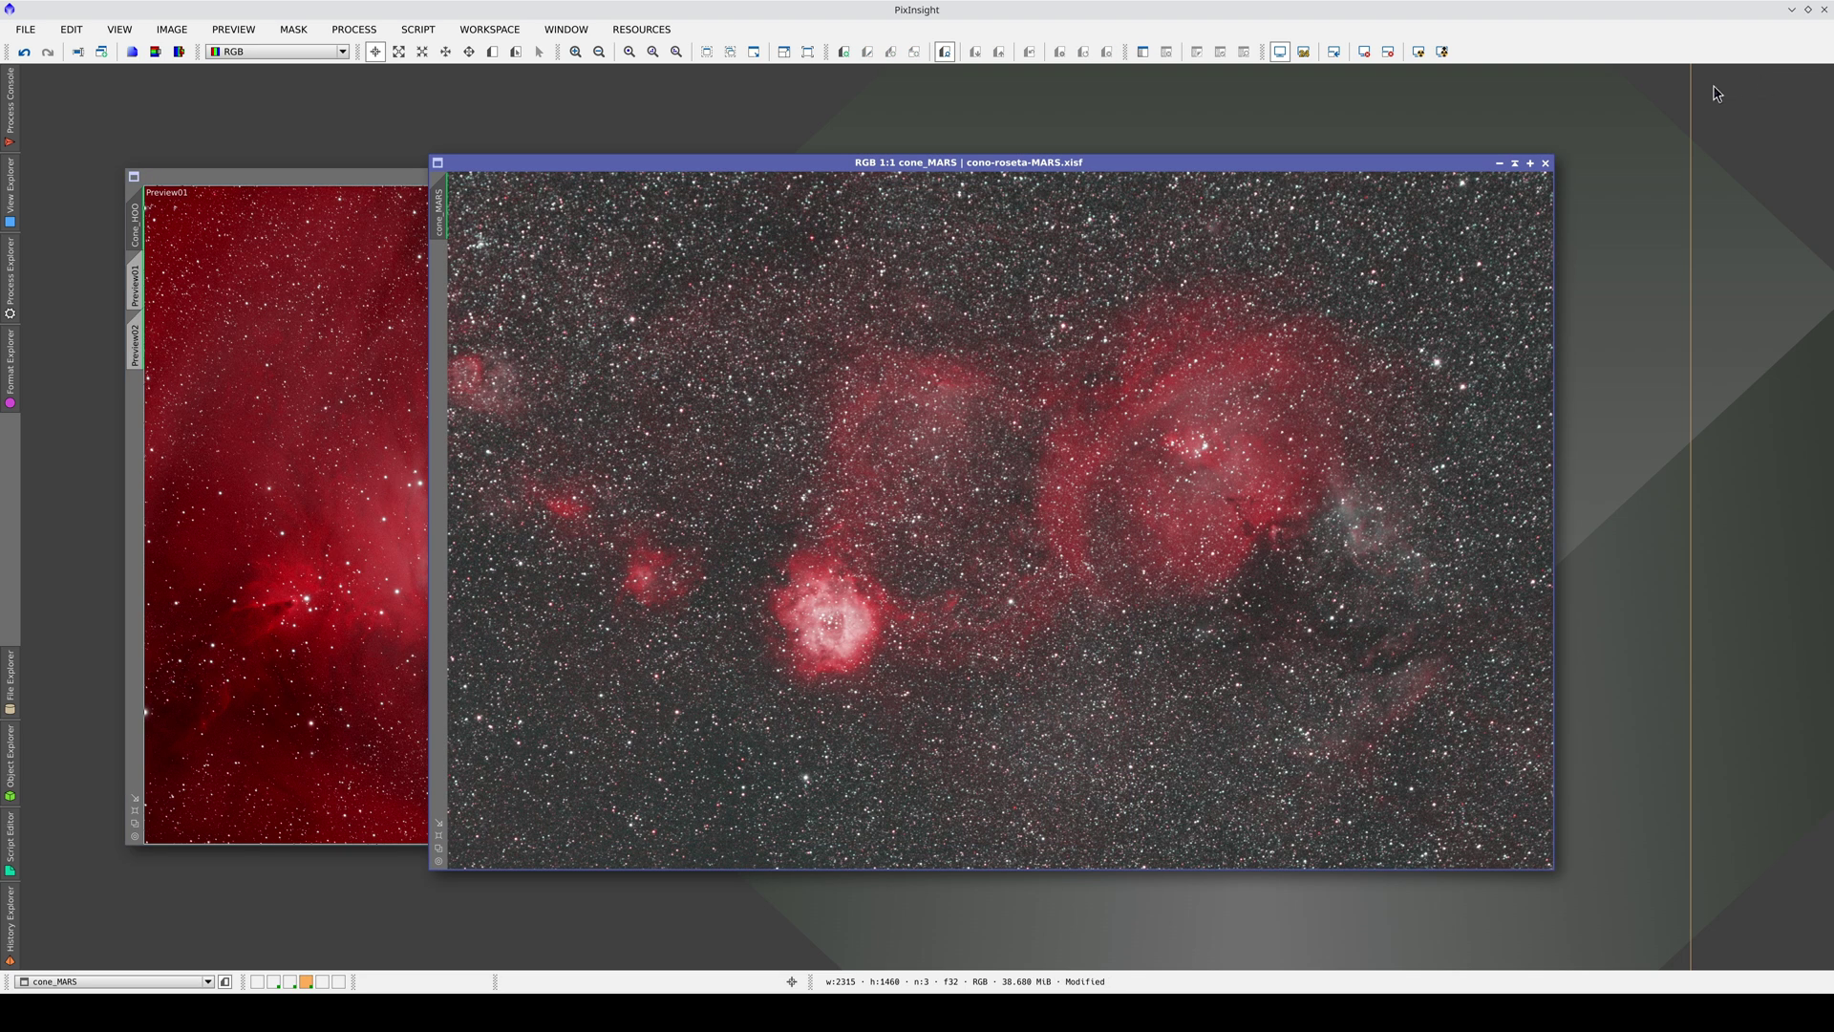
drag(136, 229, 434, 218)
drag(1092, 592, 1158, 565)
drag(1180, 625, 1172, 629)
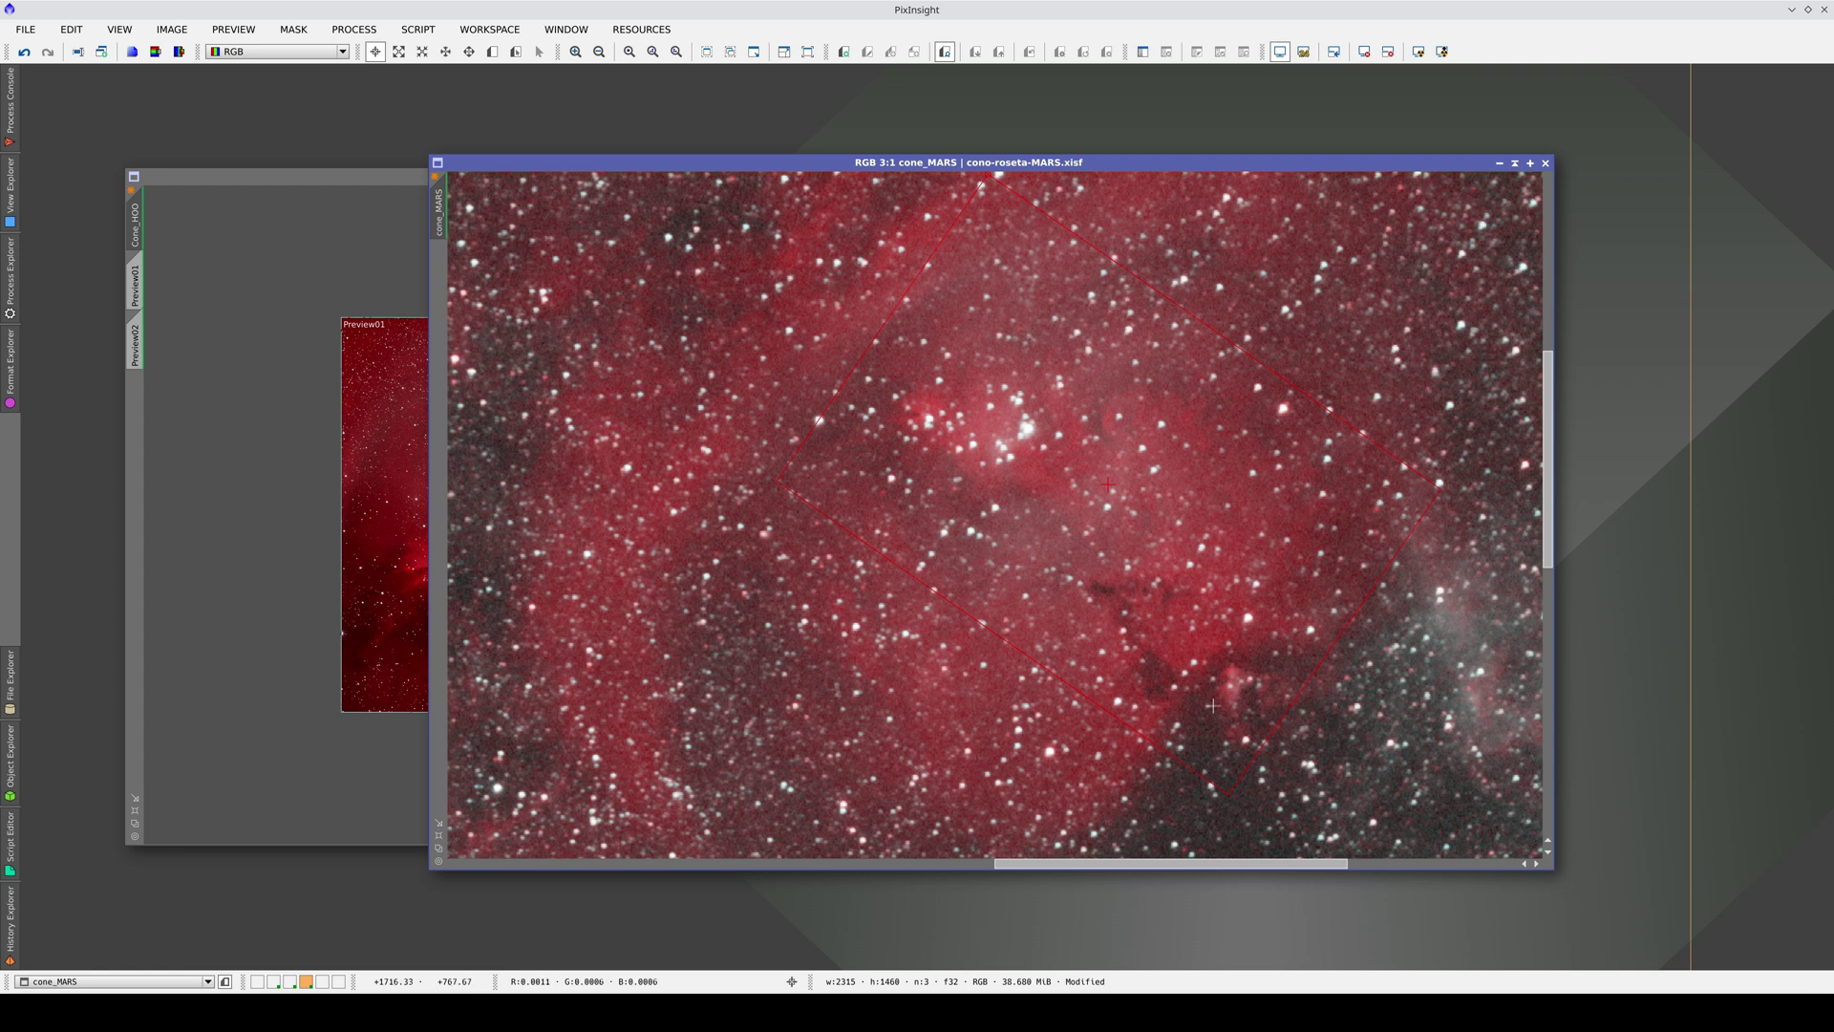